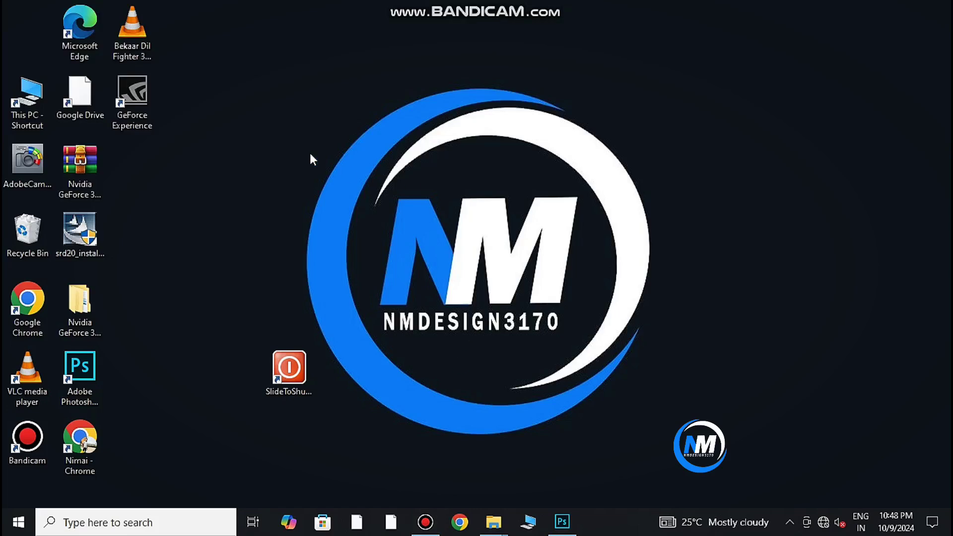
Return to the blank Untitled-1 canvas and place a vertical guide at its centre.
right_click(312, 12)
left_click(350, 53)
left_click(563, 522)
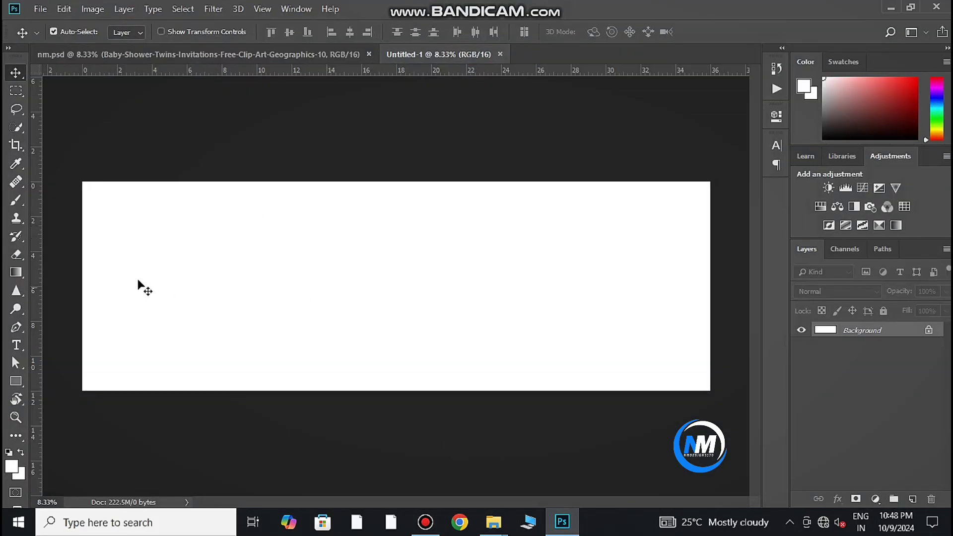
left_click_drag(33, 284, 399, 348)
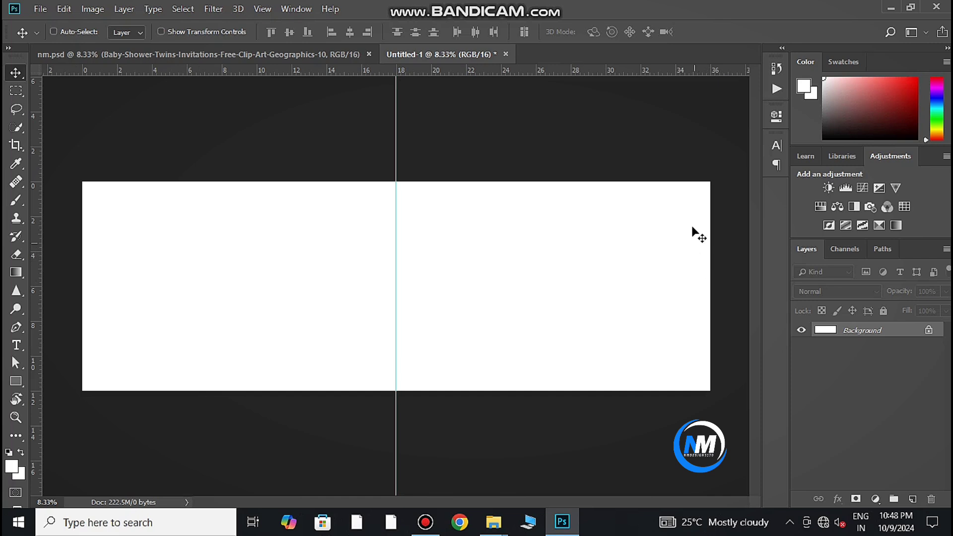
scroll(695, 231, "up", 1)
Sketch a trial S-curve path on the right half, then switch the Pen to Shape mode.
mouse_move(666, 241)
left_mouse_down()
mouse_move(551, 244)
mouse_move(558, 240)
left_mouse_up()
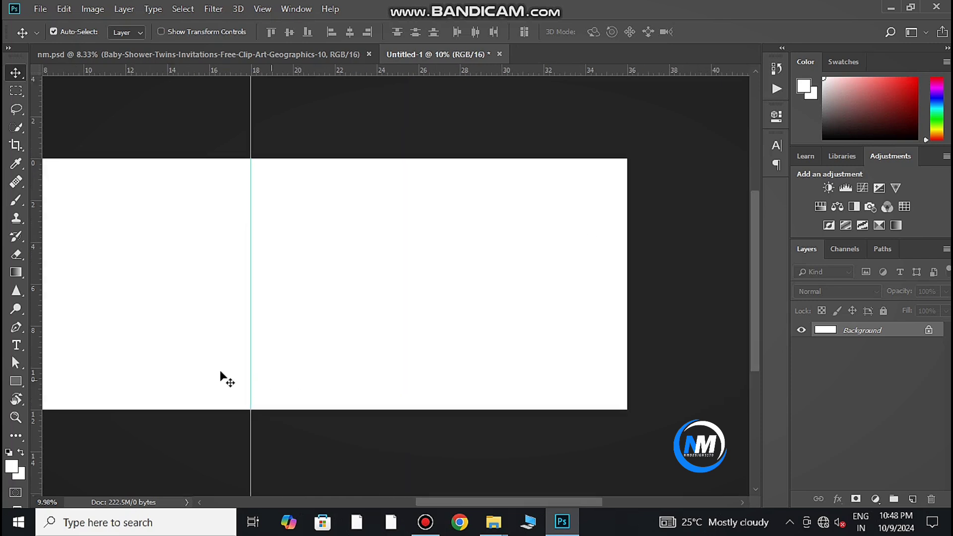
left_click(17, 327)
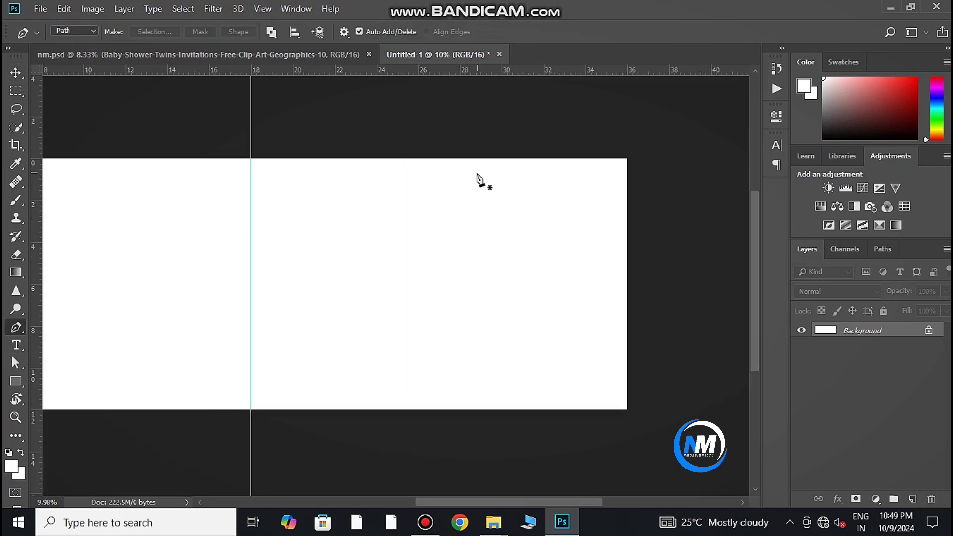
left_click(435, 159)
left_click_drag(458, 253, 427, 315)
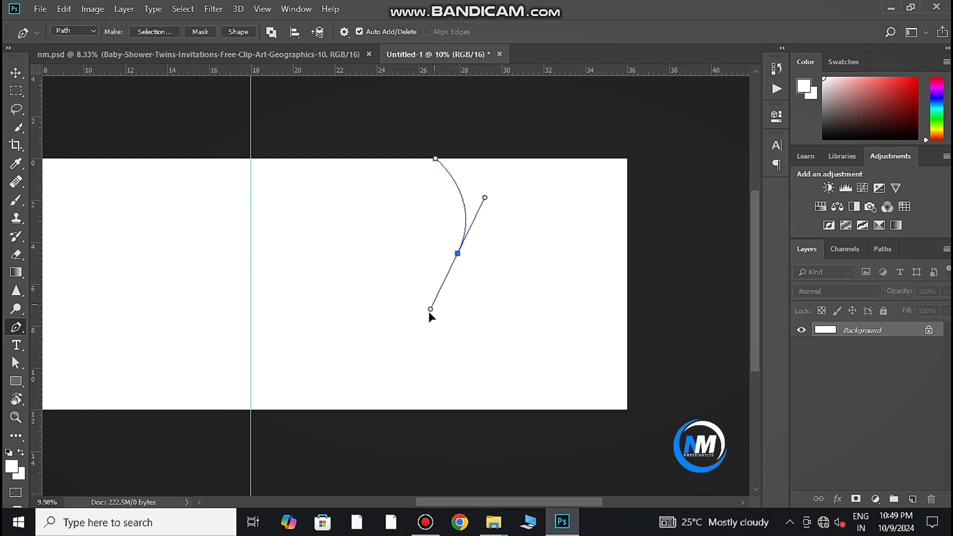
left_click(457, 254)
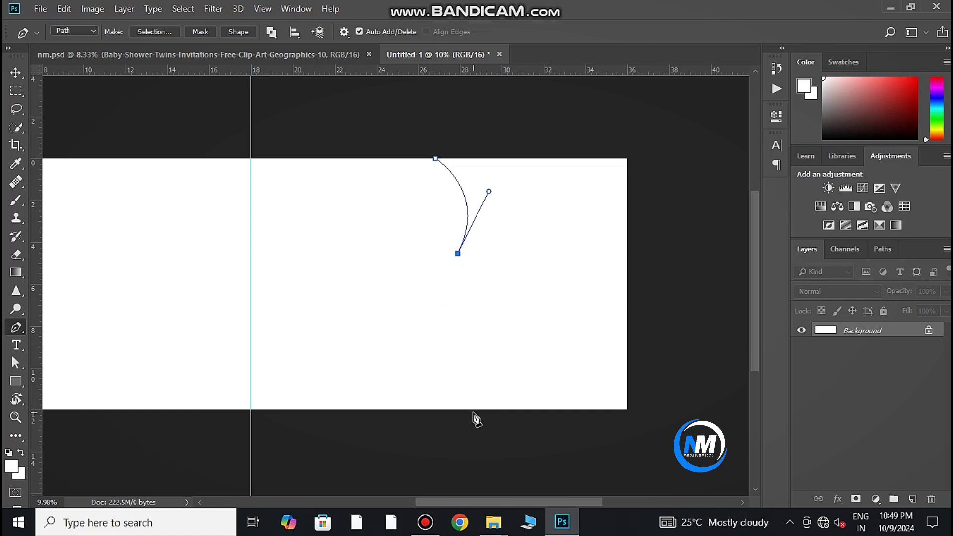
left_click_drag(461, 412, 513, 441)
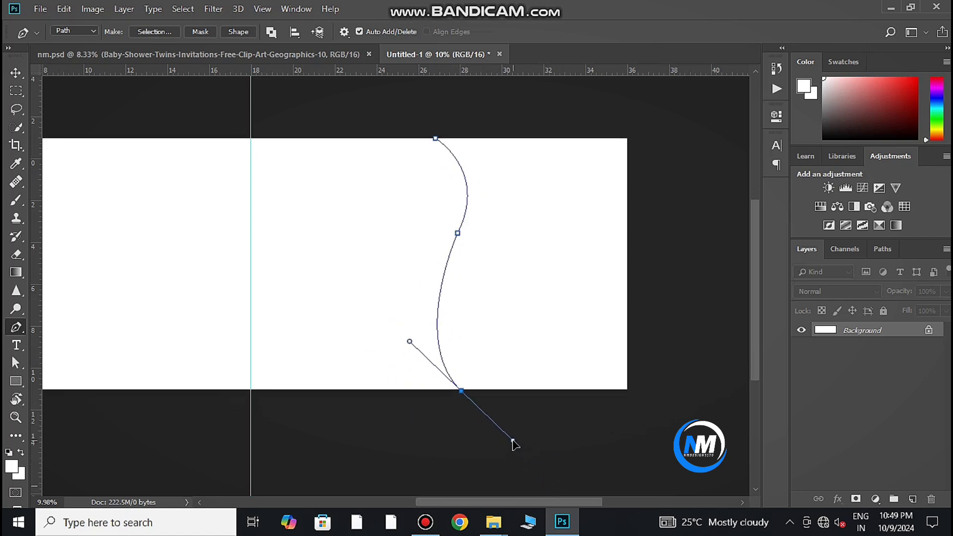
mouse_move(513, 441)
left_mouse_down()
mouse_move(534, 441)
mouse_move(510, 428)
mouse_move(522, 423)
mouse_move(516, 449)
mouse_move(545, 432)
left_mouse_up()
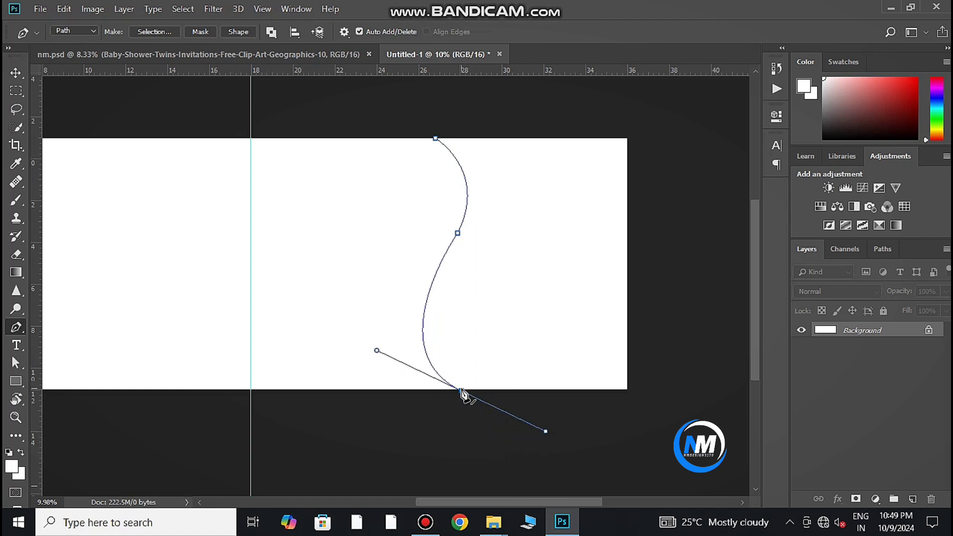
left_click(72, 31)
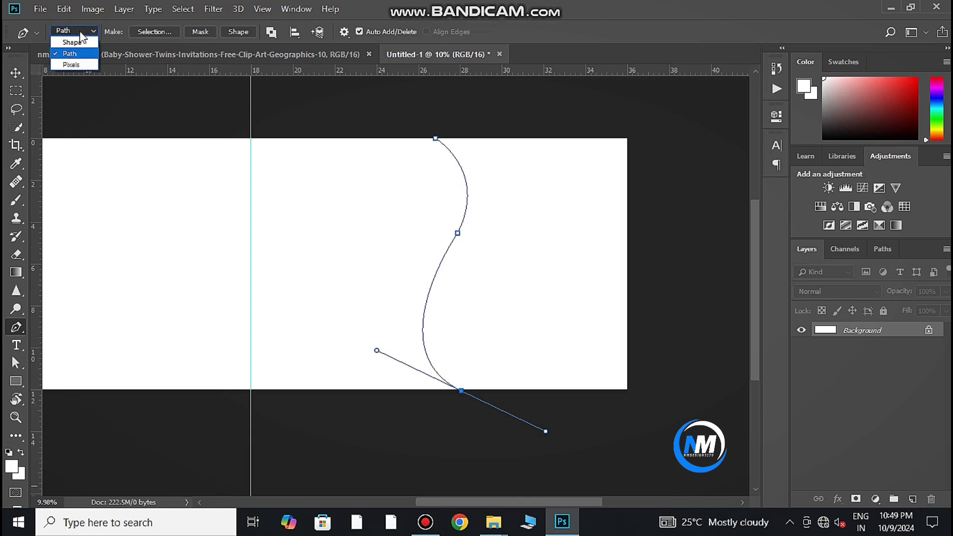
Draw Shape 1 with an S-curved left edge, closed through the canvas's bottom-right and top-right corners.
left_click(439, 138)
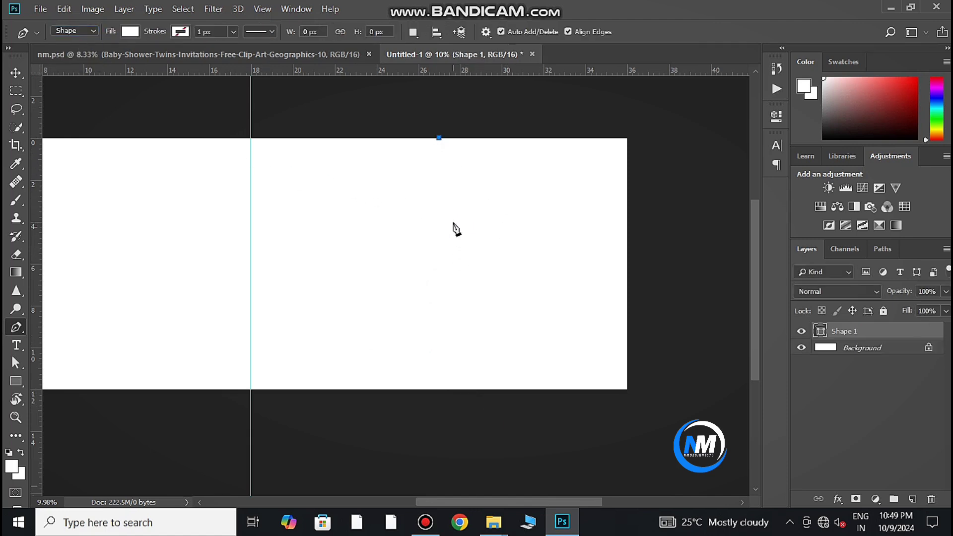
left_click_drag(462, 215, 422, 268)
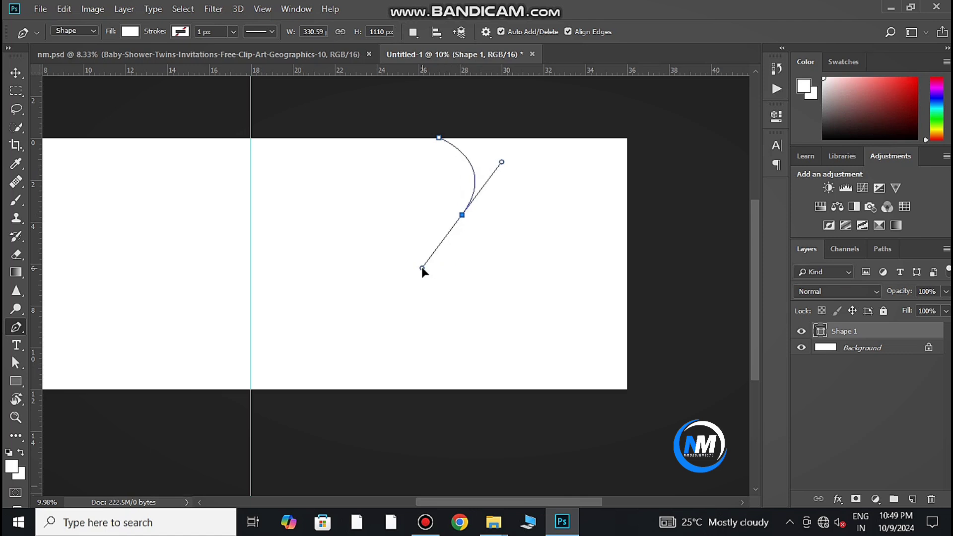
key("ctrl+z")
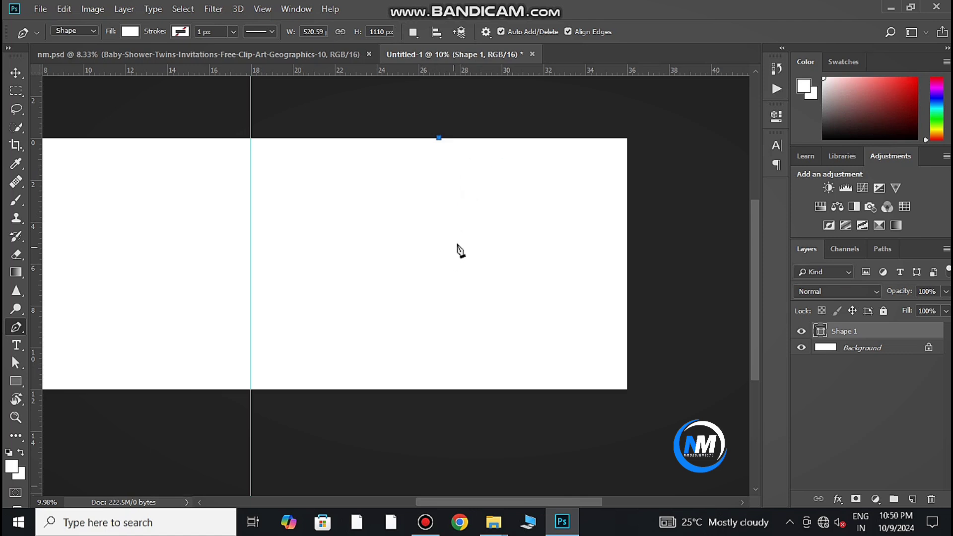
mouse_move(455, 229)
left_mouse_down()
mouse_move(410, 268)
mouse_move(420, 295)
left_mouse_up()
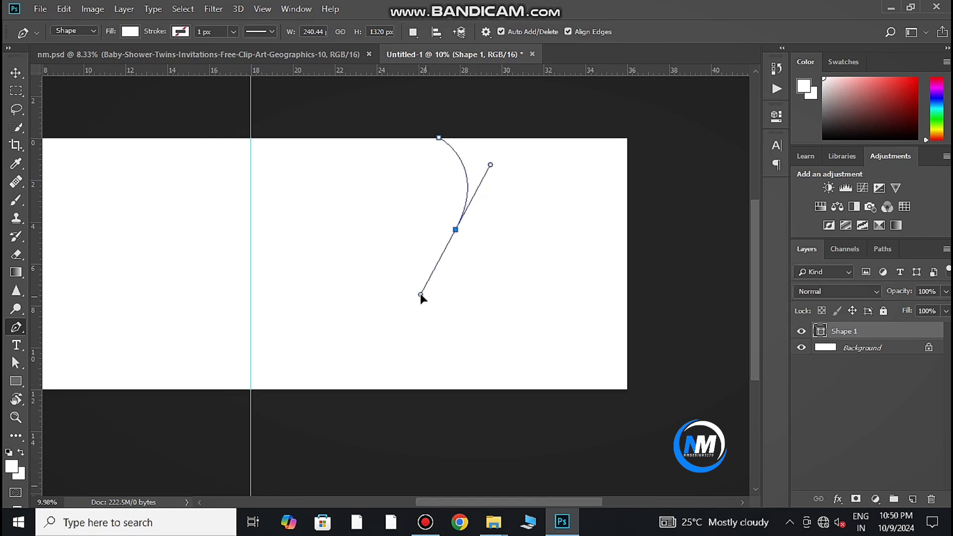
left_click(455, 230, "alt")
left_click_drag(466, 391, 541, 447)
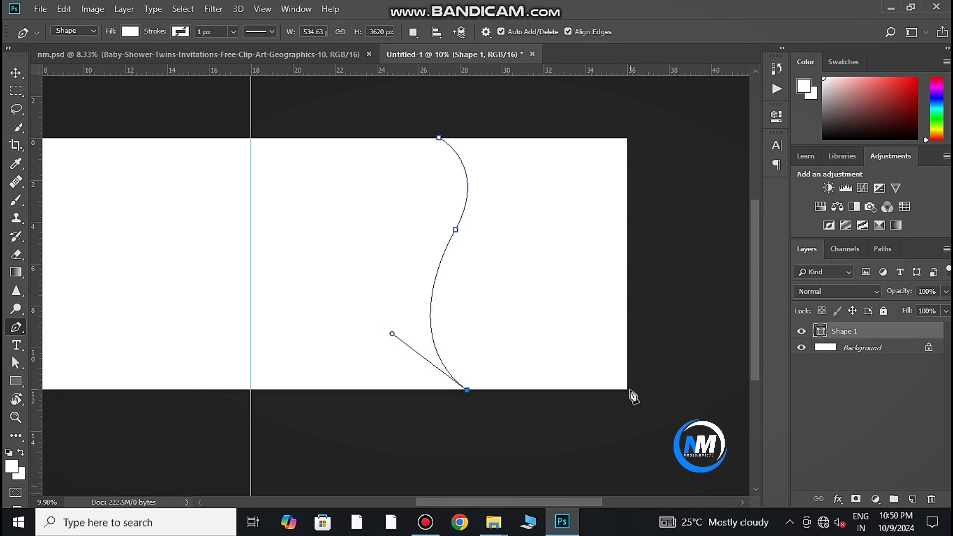
left_click(629, 390)
left_click(631, 134)
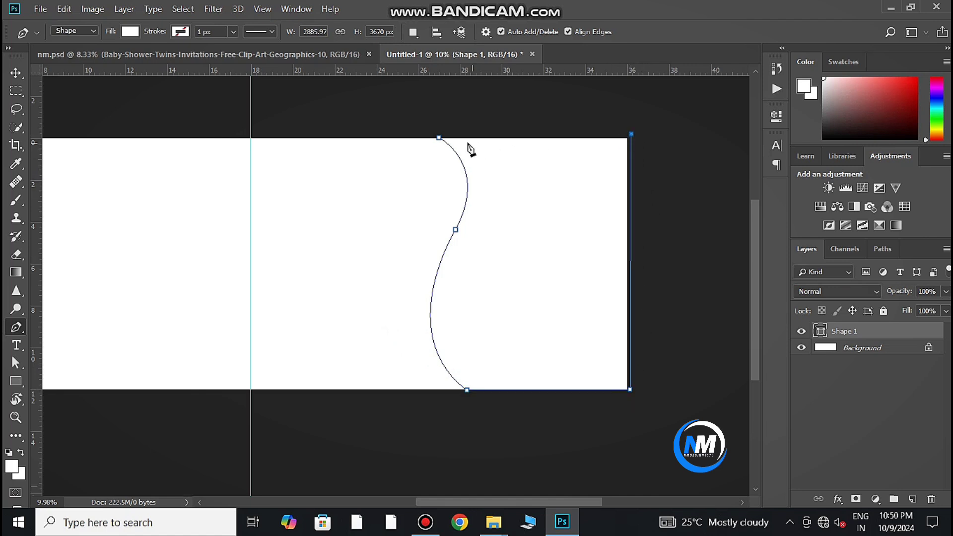
left_click(439, 138)
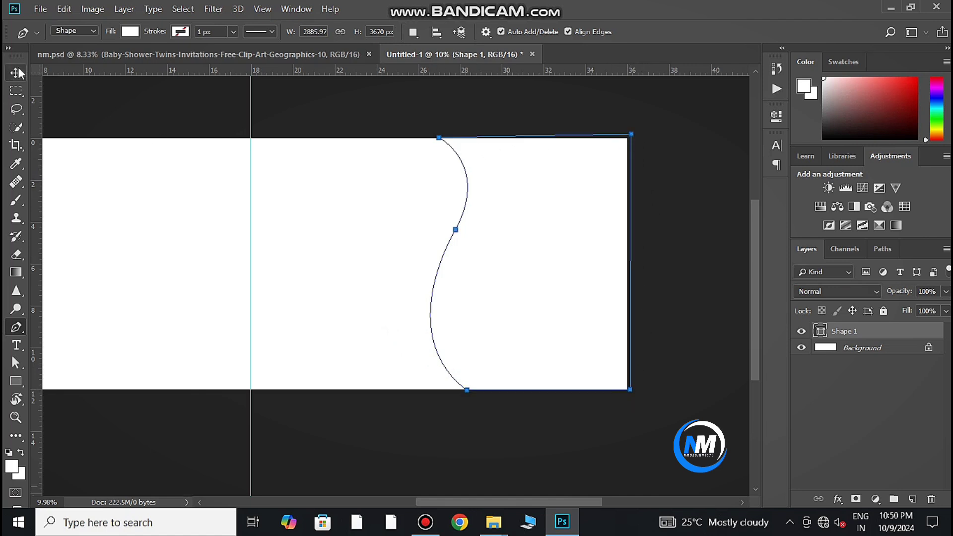
Set Shape 1's fill colour to black.
key("v")
double_click(823, 332)
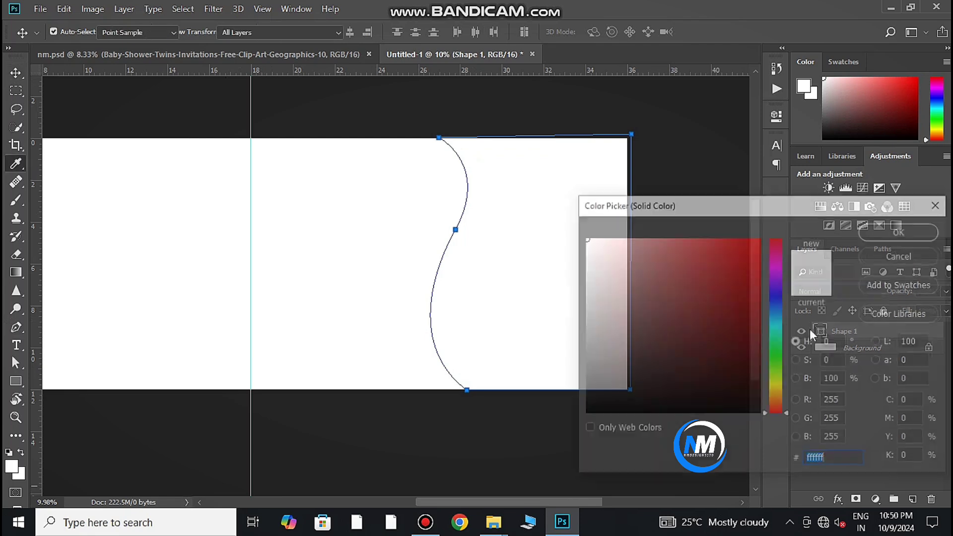
left_click_drag(624, 395, 603, 413)
key("Return")
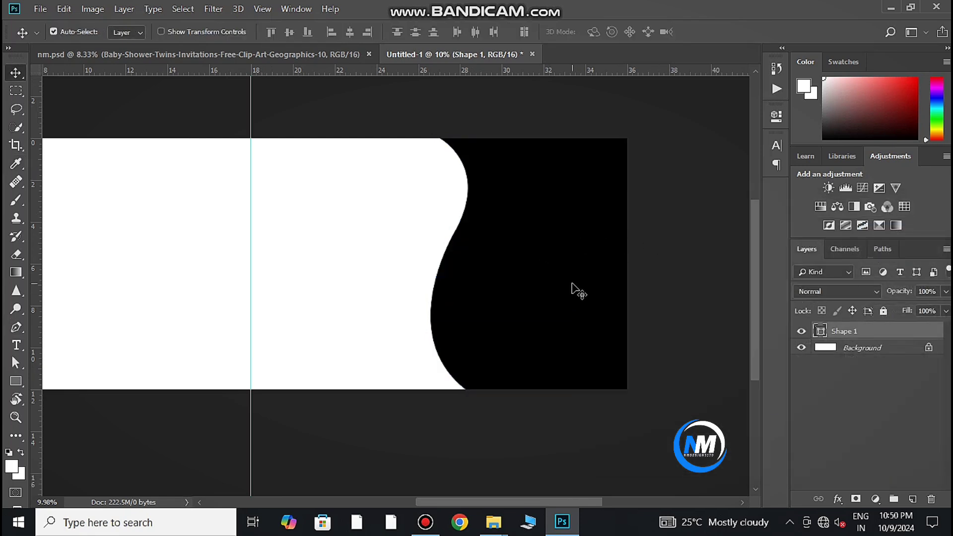
Duplicate the shape and give Shape 1 copy a white ffffff fill.
key("ctrl+j")
key("ctrl+j")
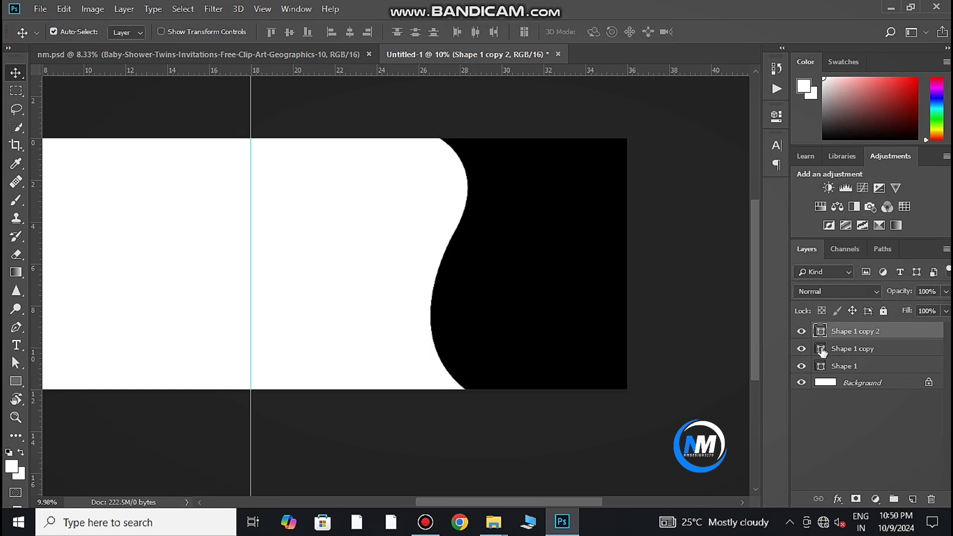
double_click(821, 349)
type("ffffff")
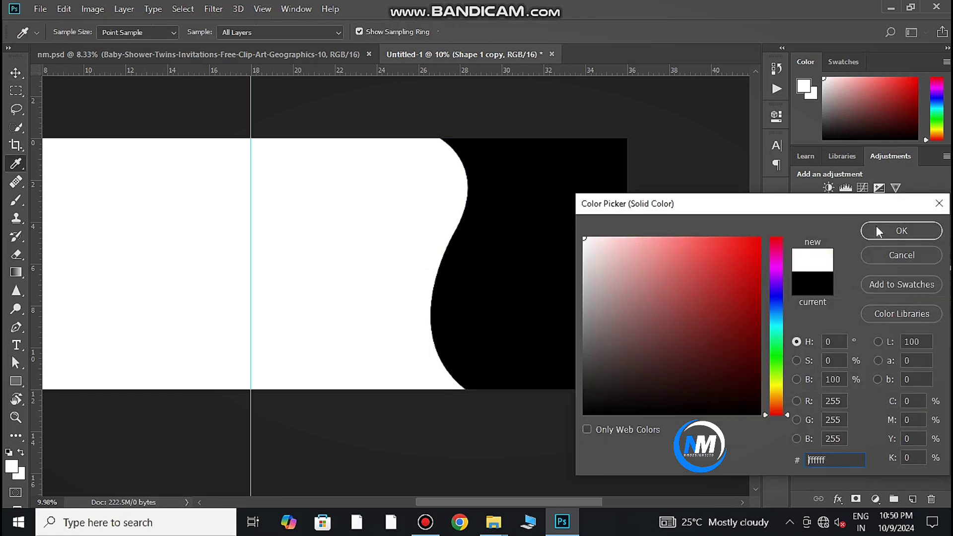
left_click(876, 230)
Try moving the extra black copy left, then delete Shape 1 copy 2.
left_click(851, 332)
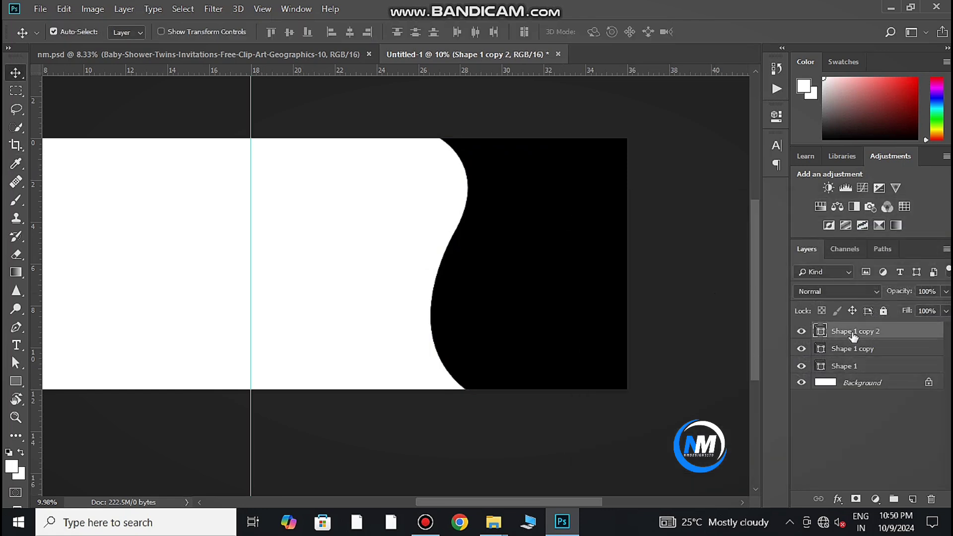
left_click(853, 368)
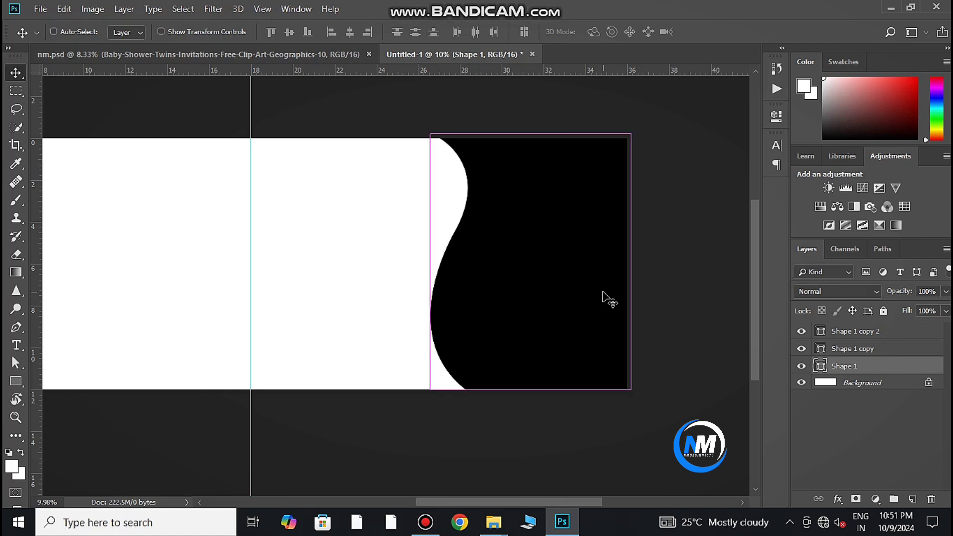
key("alt")
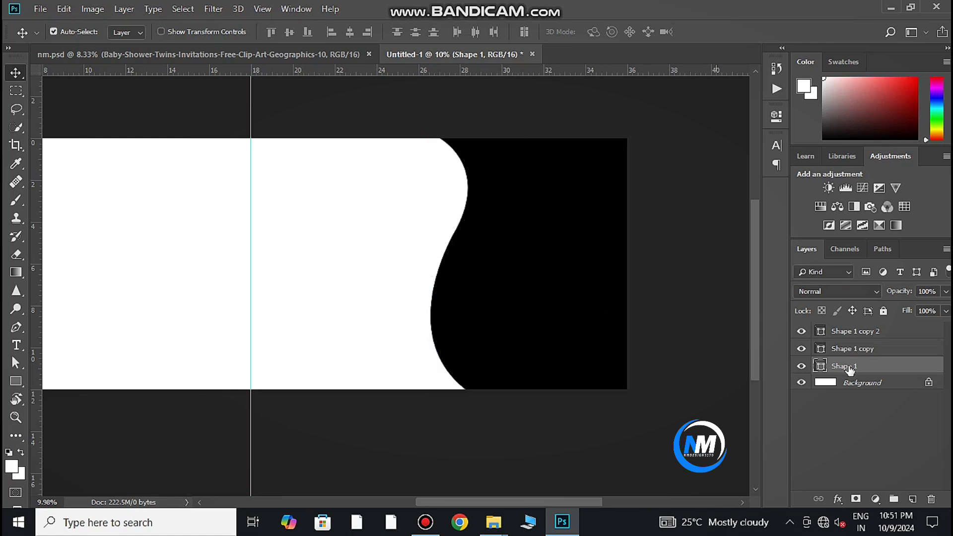
left_click(901, 332)
left_click_drag(583, 302, 532, 306)
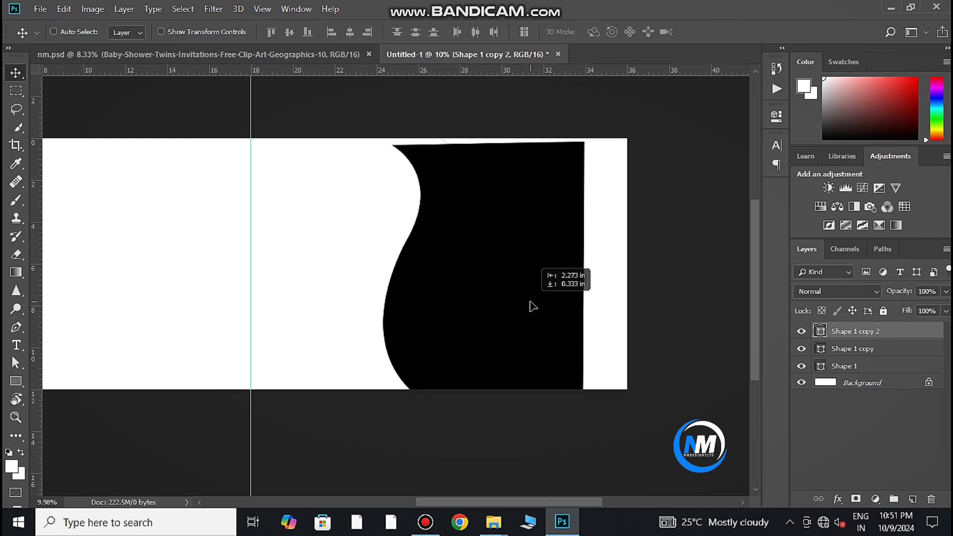
mouse_move(532, 306)
left_mouse_down()
mouse_move(545, 294)
mouse_move(608, 290)
mouse_move(564, 273)
mouse_move(594, 272)
mouse_move(503, 273)
left_mouse_up()
left_click(608, 290)
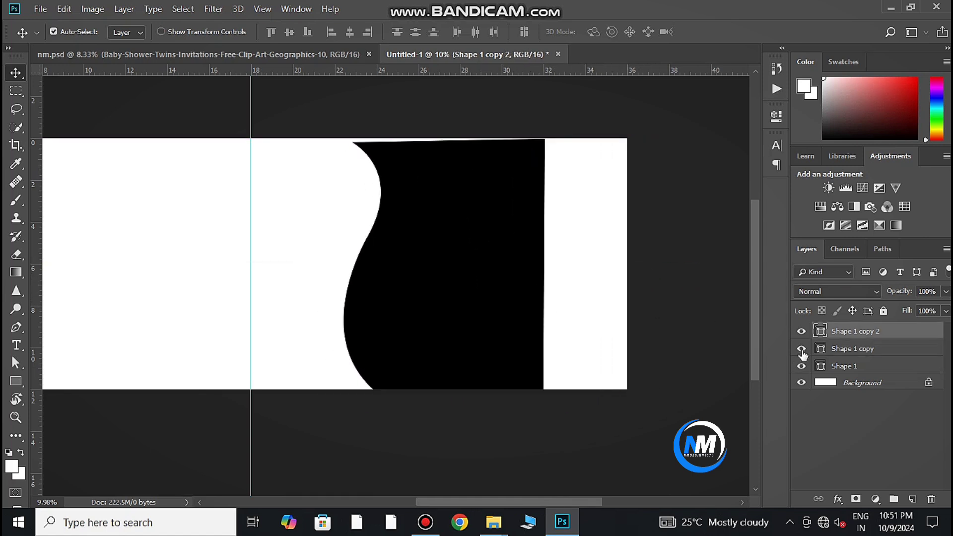
left_click(801, 348)
left_click_drag(450, 287, 407, 287)
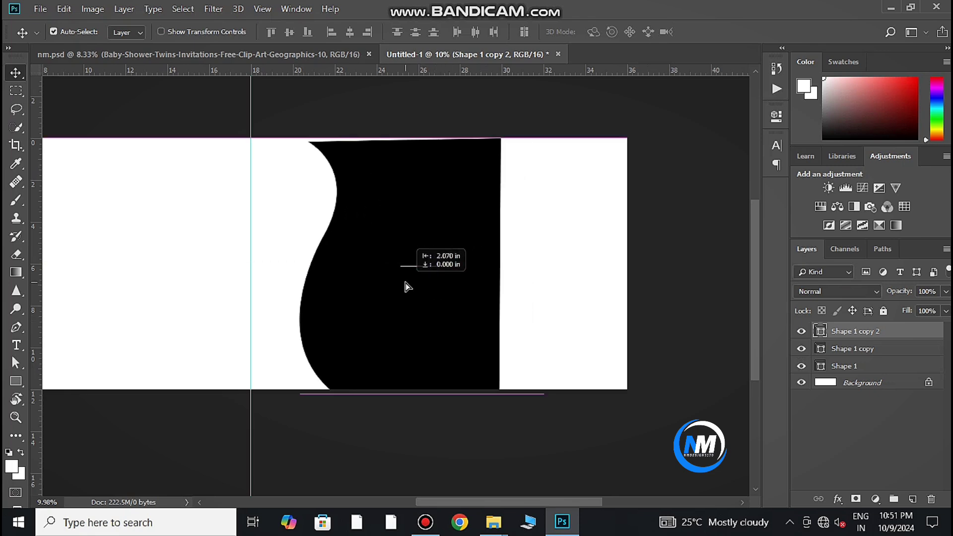
key("Delete")
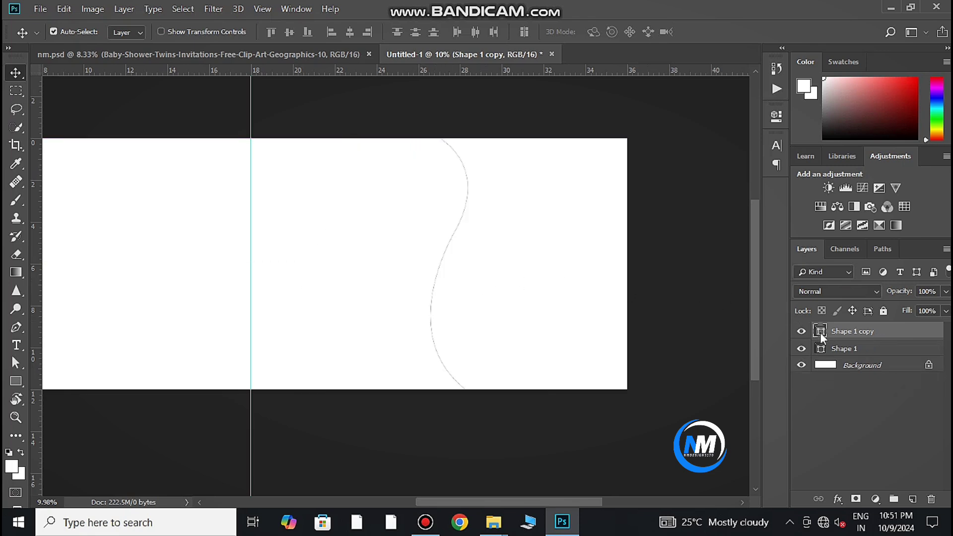
Give Shape 1 copy a red fill, then enlarge, move and tilt the black Shape 1.
double_click(820, 332)
left_click(902, 230)
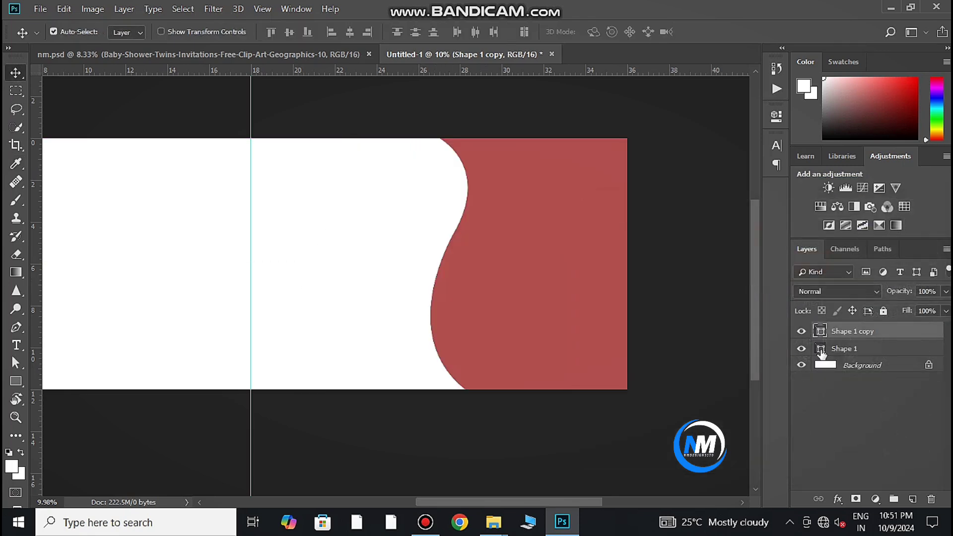
left_click(857, 350)
key("ctrl+t")
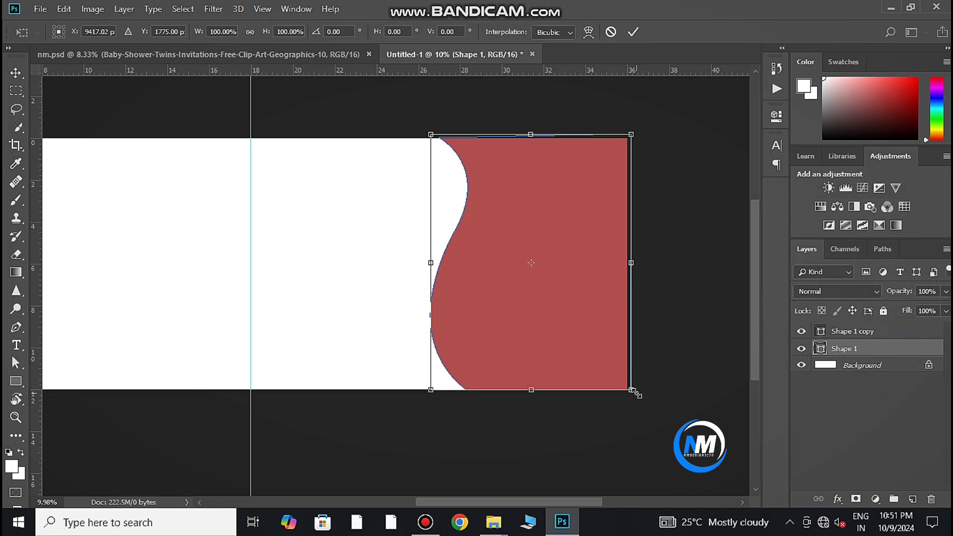
left_click_drag(637, 394, 644, 403)
left_click_drag(559, 355, 561, 365)
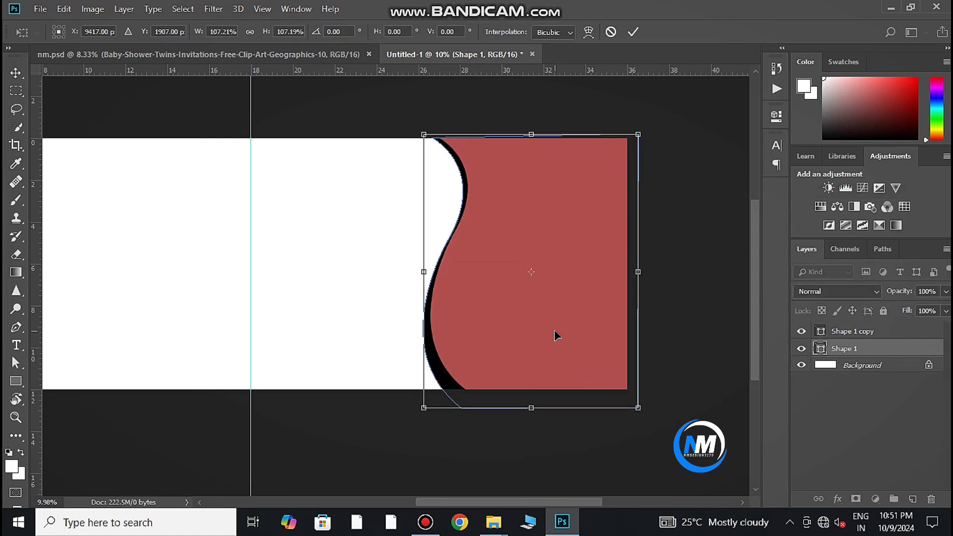
left_click_drag(555, 331, 553, 332)
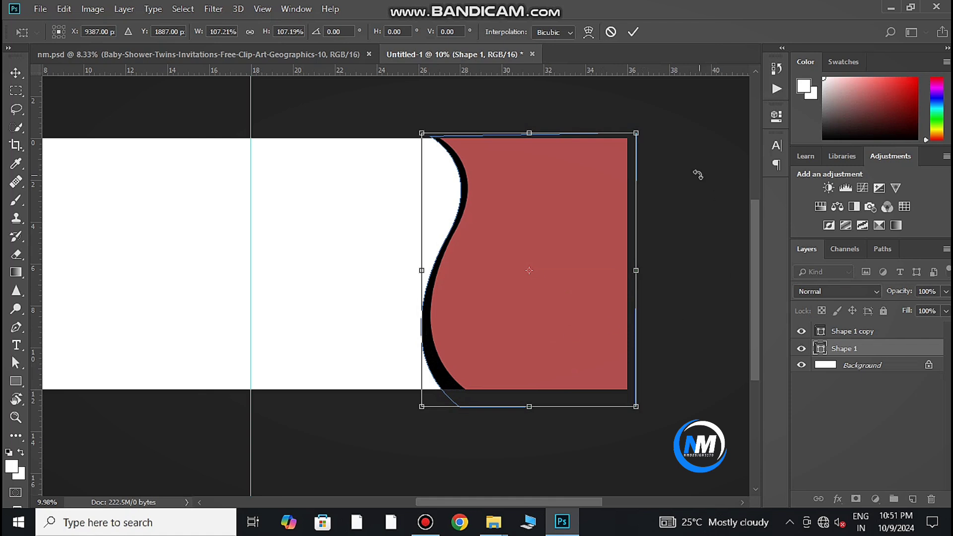
left_click_drag(698, 175, 695, 170)
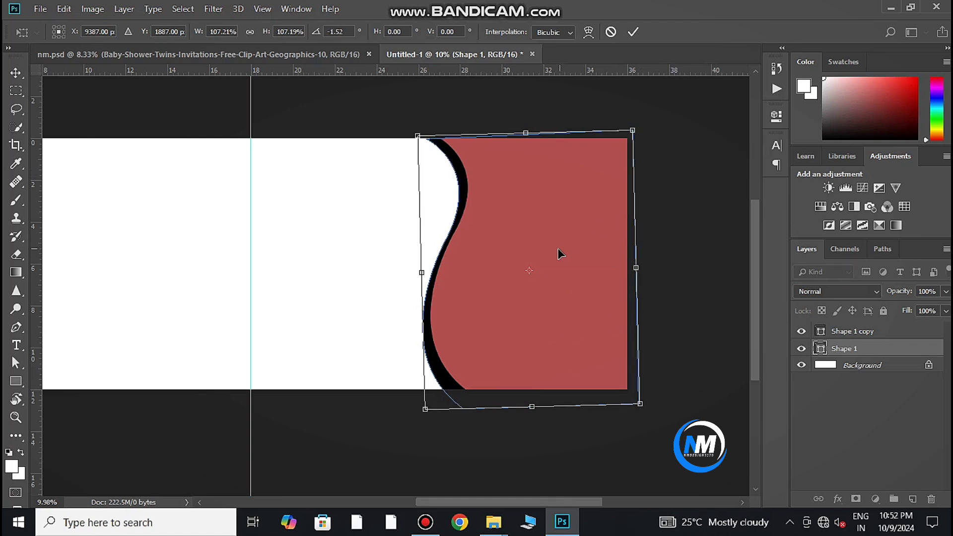
left_click_drag(558, 253, 566, 284)
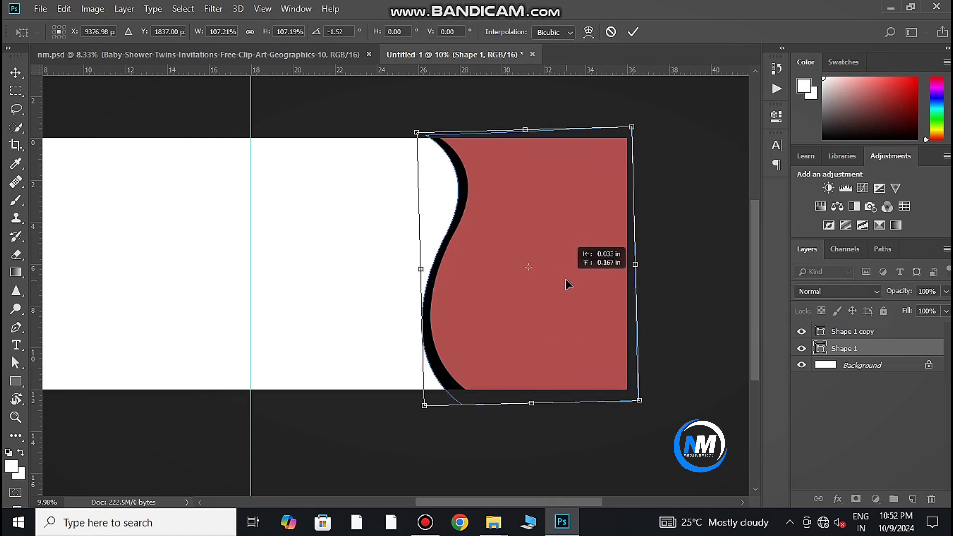
left_click_drag(568, 285, 565, 279)
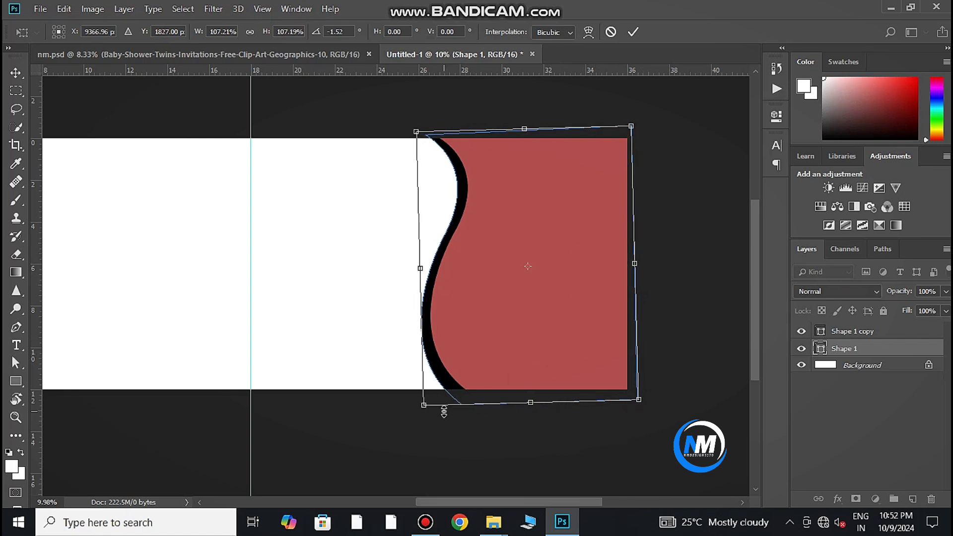
Skew and stretch the black curve's left and top edges into a border and commit.
left_click_drag(425, 405, 428, 399)
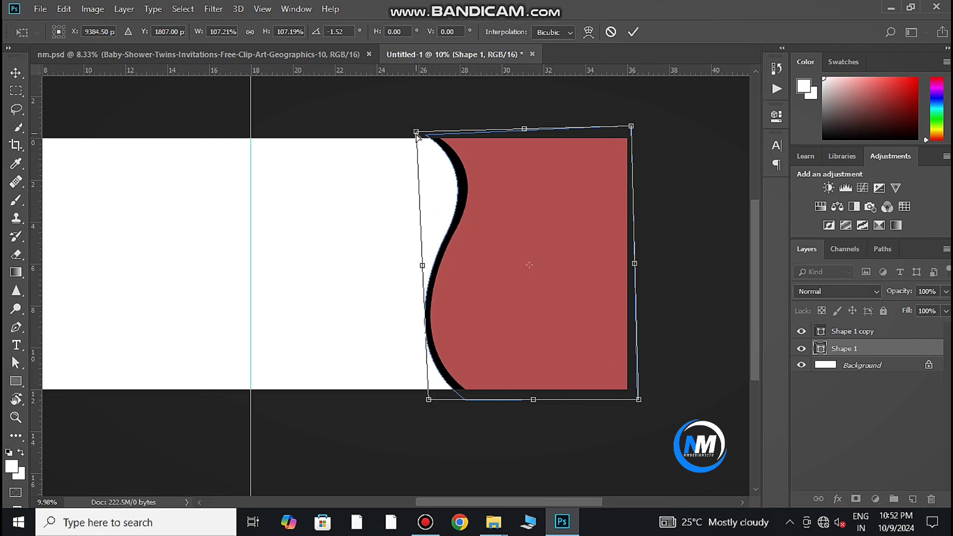
left_click_drag(416, 134, 415, 135)
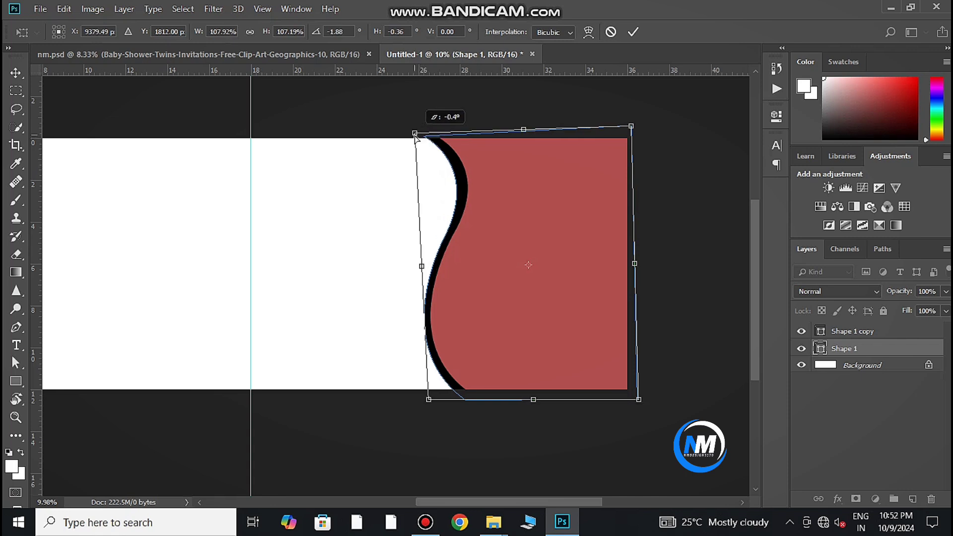
left_click_drag(421, 268, 421, 268)
left_click_drag(417, 191, 418, 191)
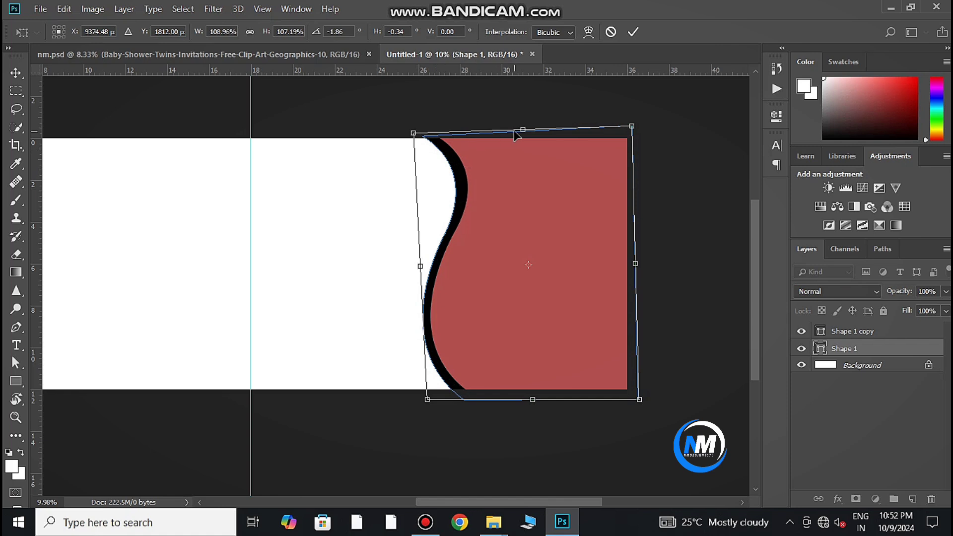
left_click_drag(522, 134, 525, 130)
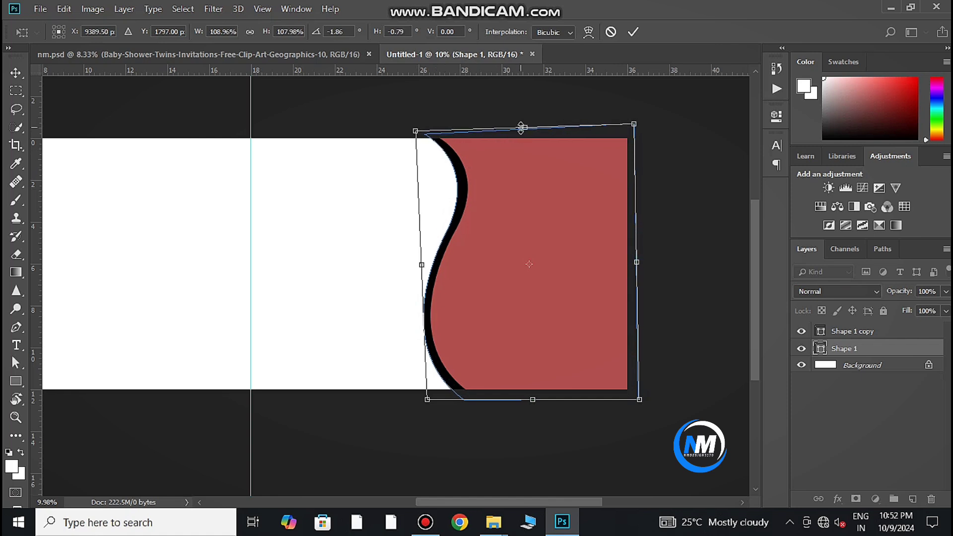
left_click(633, 31)
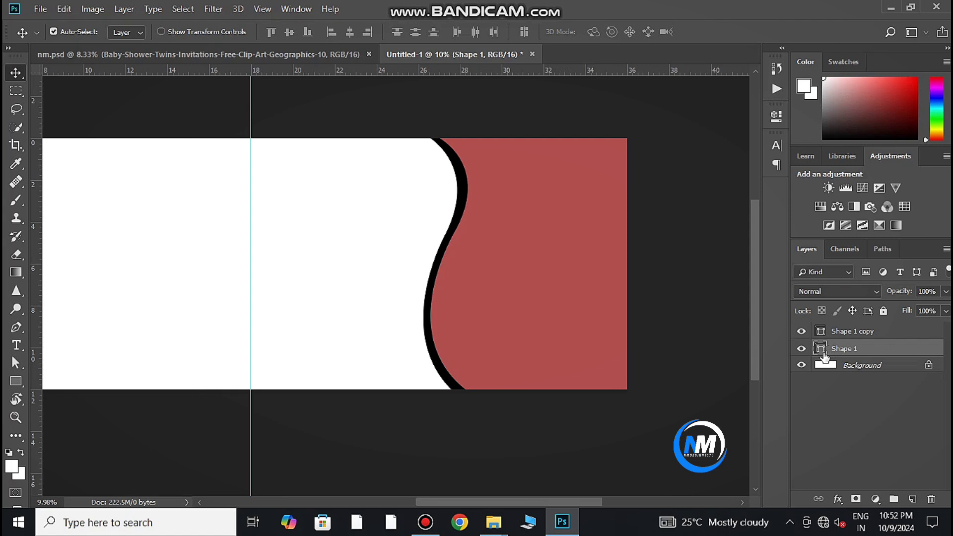
Duplicate Shape 1 and recolour the duplicate teal.
left_click(801, 349)
key("ctrl")
key("ctrl+j")
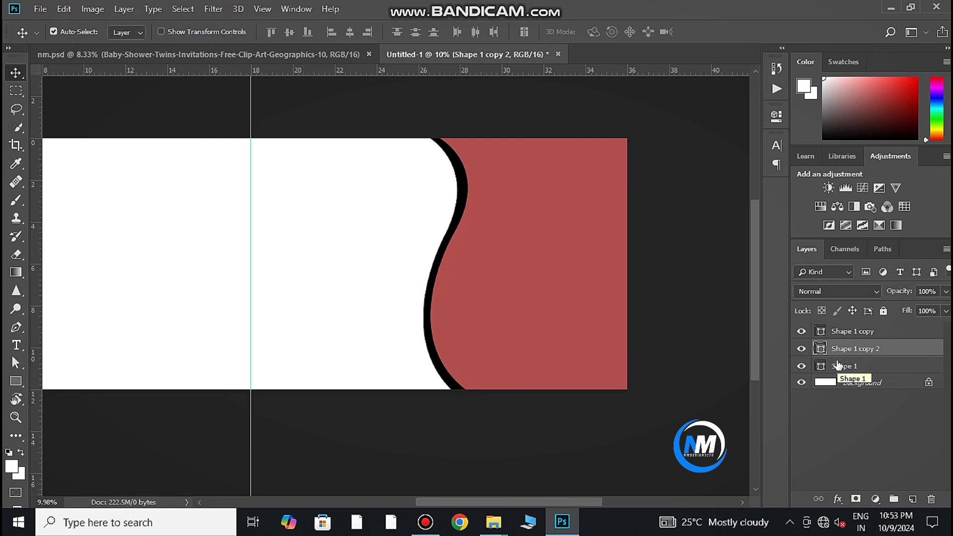
left_click(801, 332)
left_click(802, 332)
double_click(820, 349)
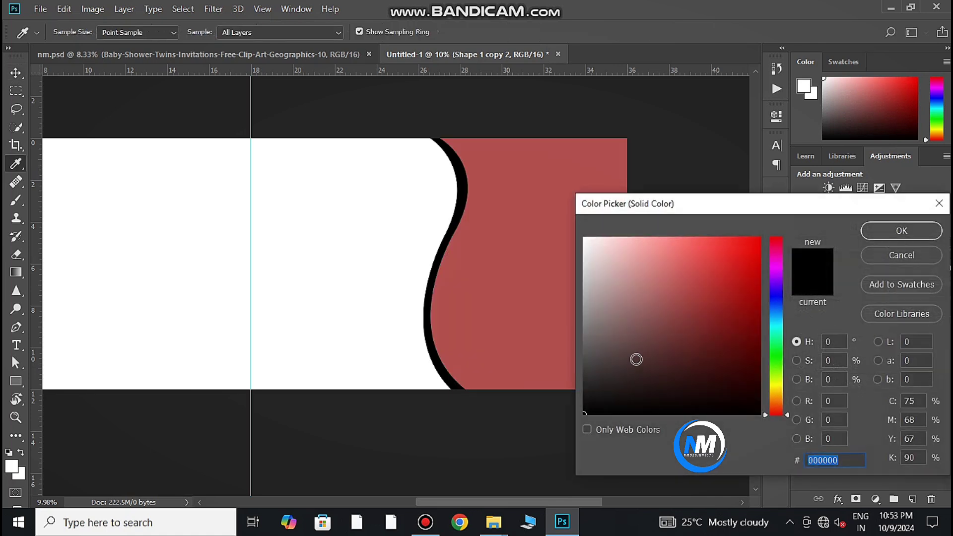
left_click(773, 334)
left_click(728, 332)
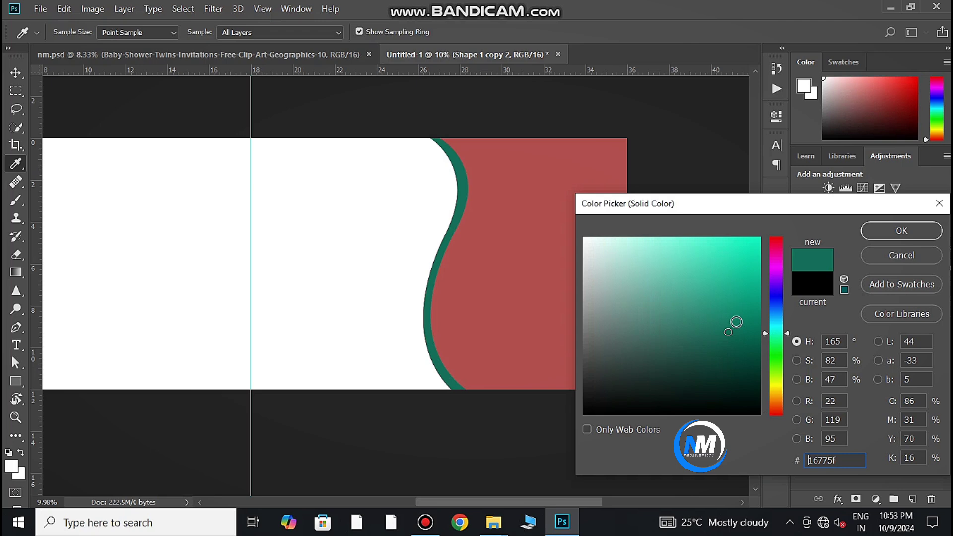
left_click(900, 239)
Shrink the teal curve slightly and move it left.
key("ctrl+t")
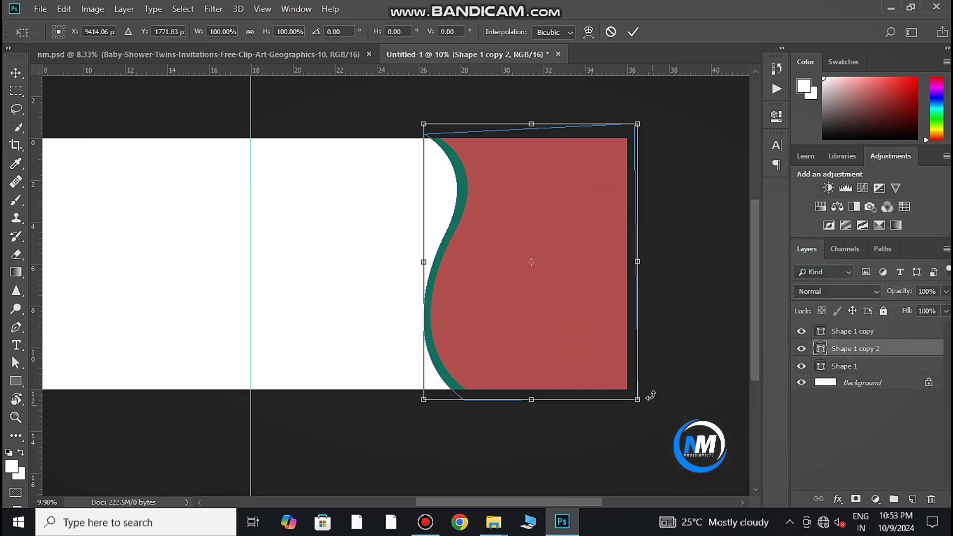
mouse_move(640, 403)
left_mouse_down()
mouse_move(622, 392)
mouse_move(633, 398)
left_mouse_up()
mouse_move(581, 342)
left_mouse_down()
mouse_move(568, 344)
mouse_move(588, 345)
left_mouse_up()
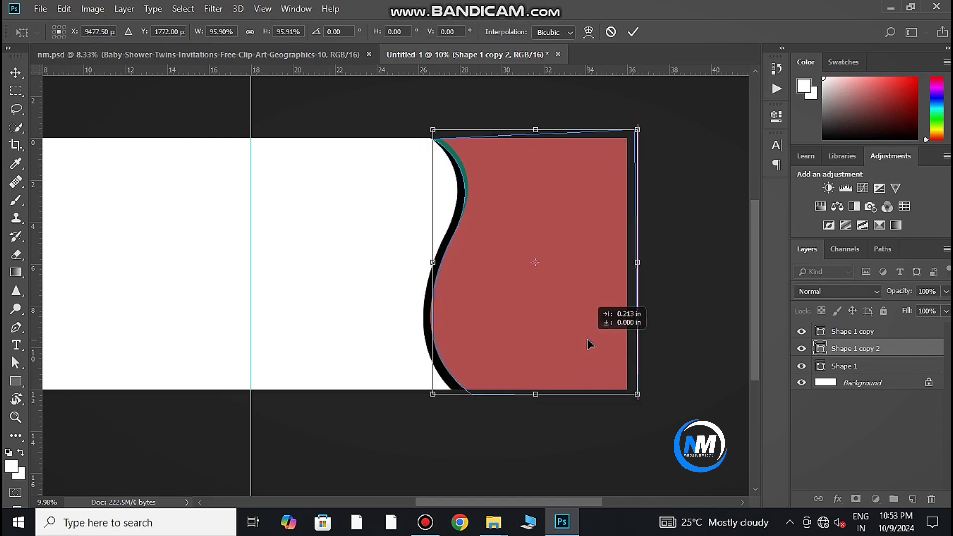
left_click(632, 33)
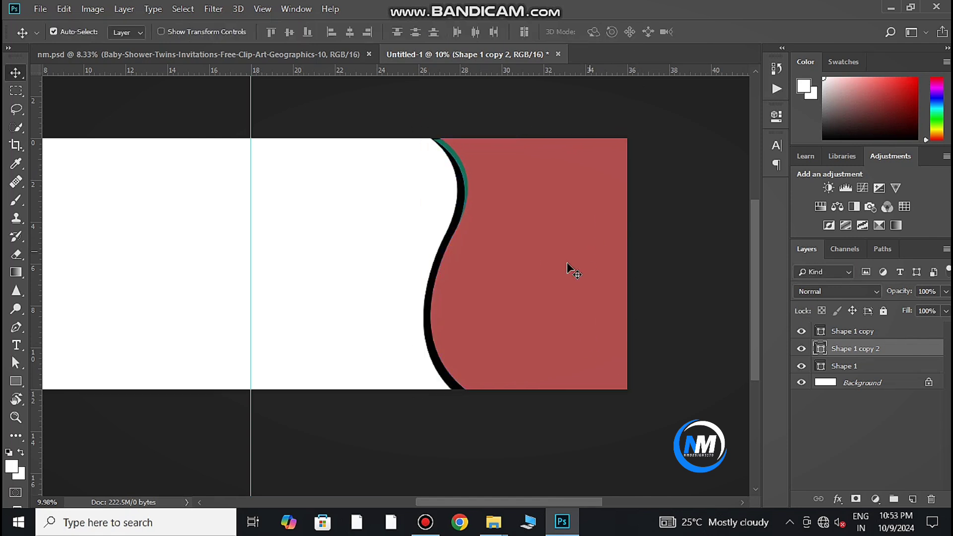
Nudge the red shape, delete the teal curve layer, and shift the black curve right.
left_click_drag(564, 267, 538, 266)
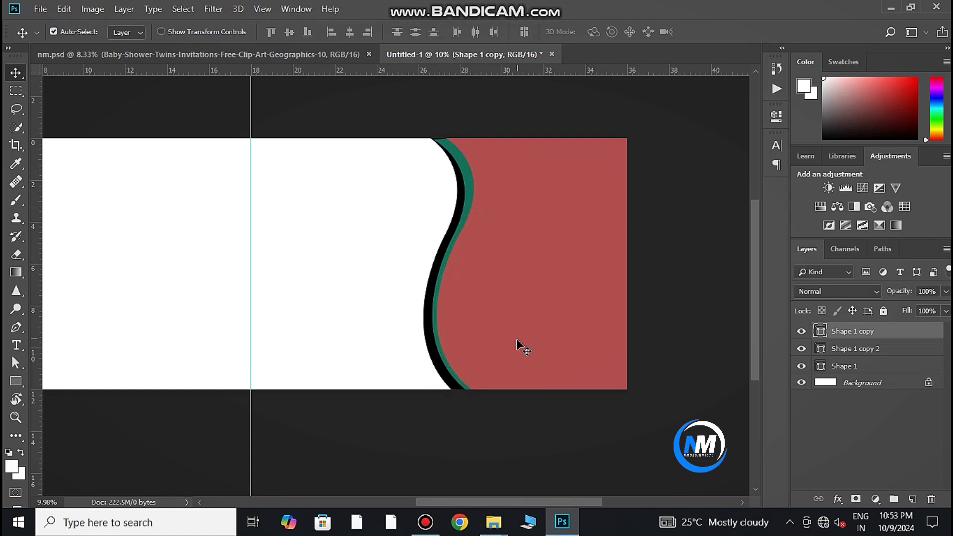
key("ctrl")
scroll(534, 325, "up", 2)
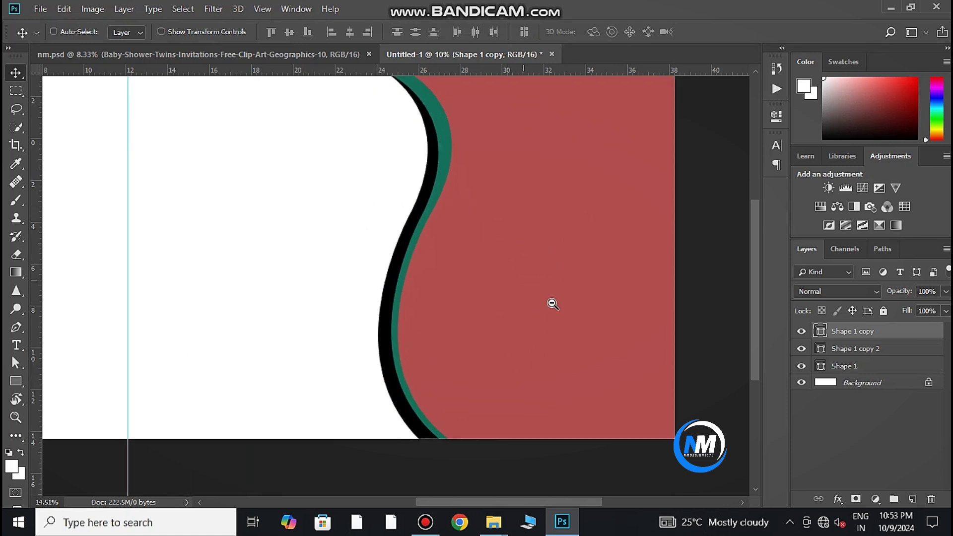
scroll(551, 302, "up", 2)
left_click_drag(504, 345, 499, 337)
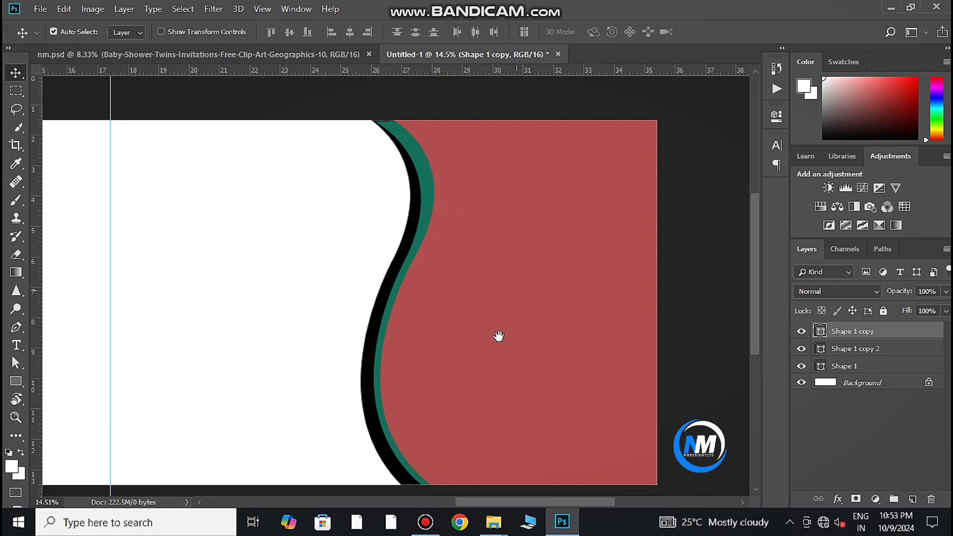
key("Delete")
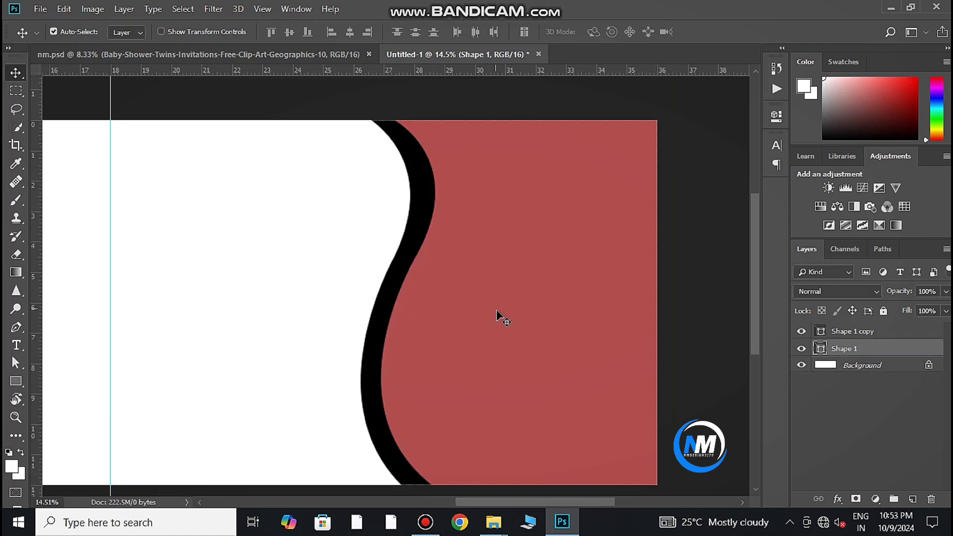
key("ctrl")
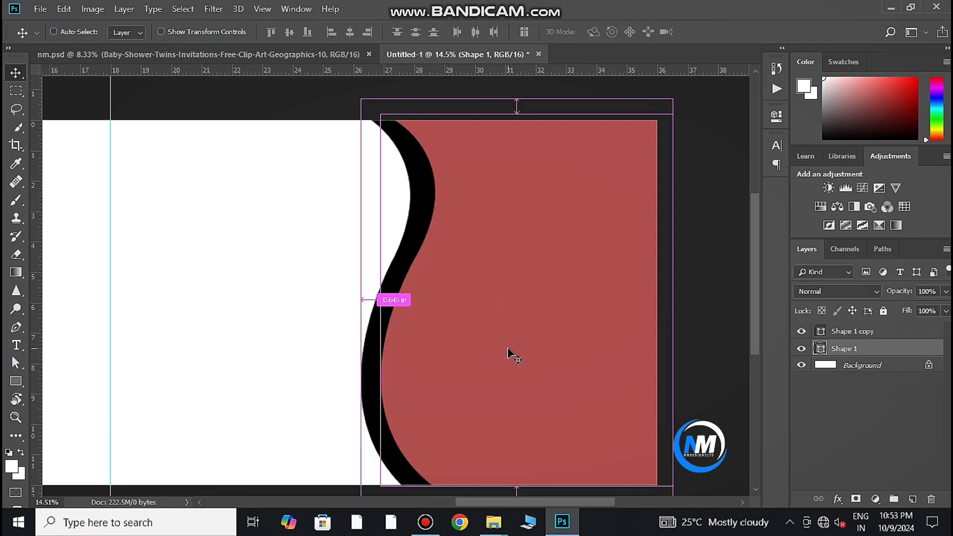
left_click_drag(508, 353, 516, 348)
scroll(517, 347, "down", 2)
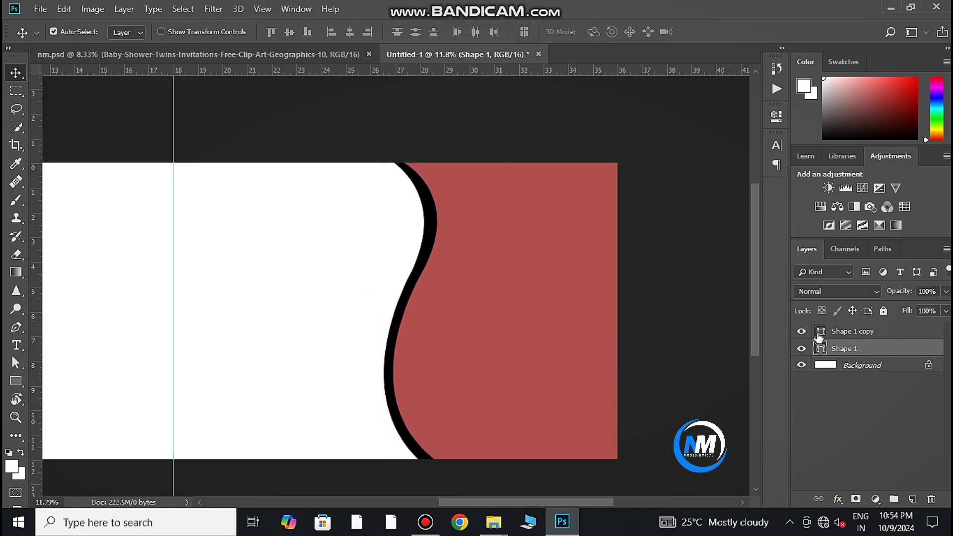
Scale Shape 1 and Shape 1 copy up together and move them left.
left_click(857, 332)
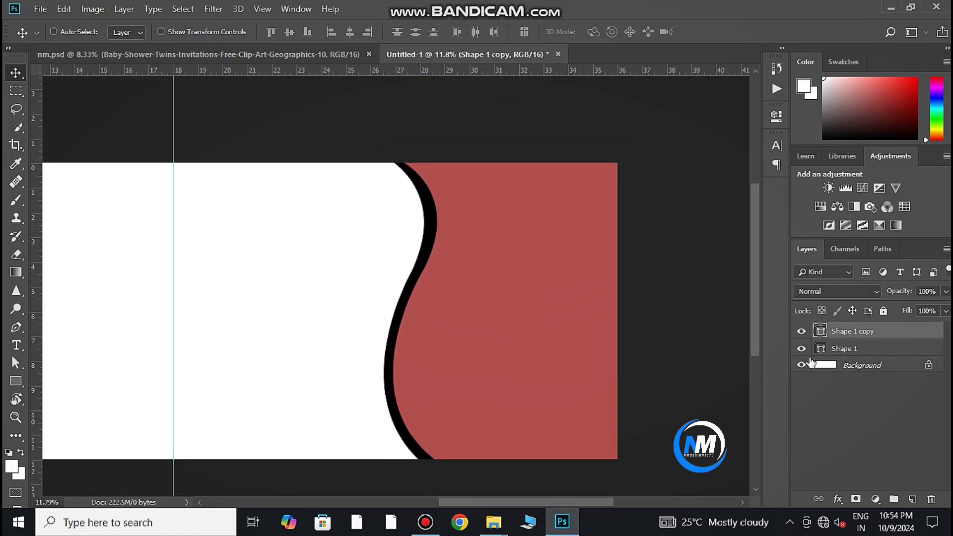
left_click(864, 349, "shift")
key("ctrl+t")
scroll(567, 311, "down", 1)
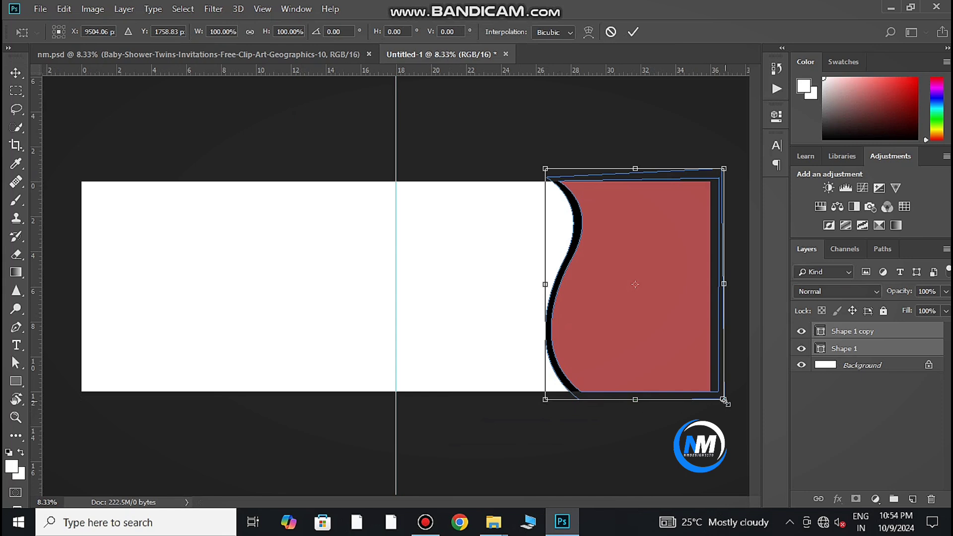
left_click_drag(724, 400, 727, 403)
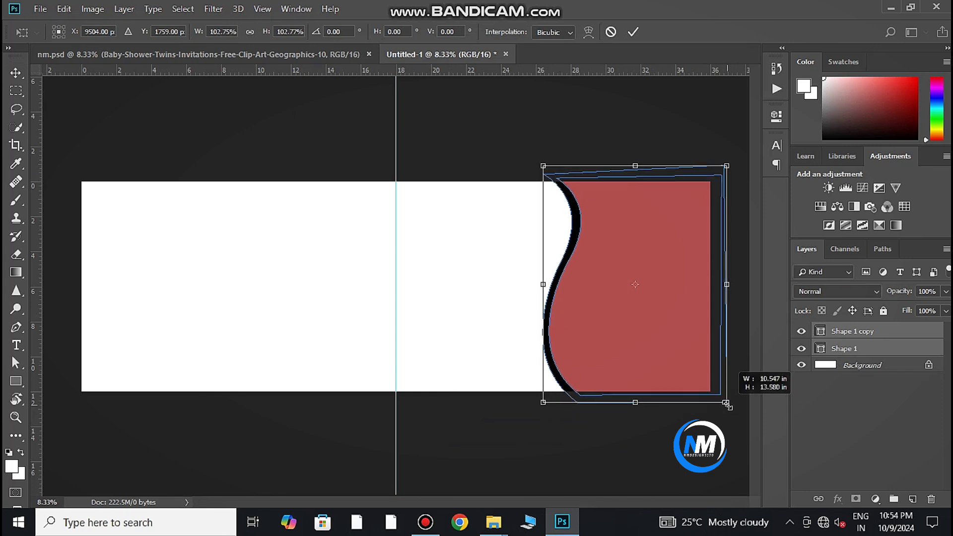
left_click_drag(684, 353, 675, 356)
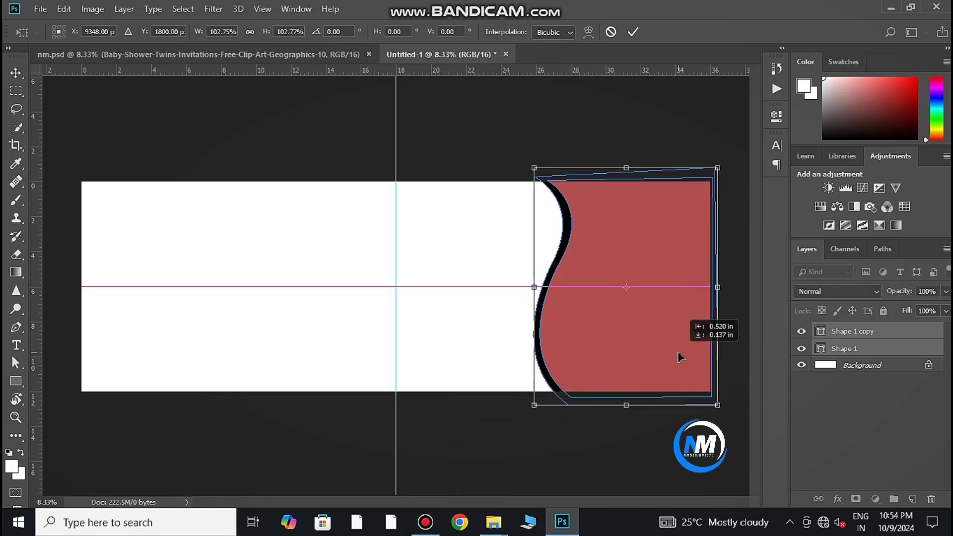
left_click(633, 32)
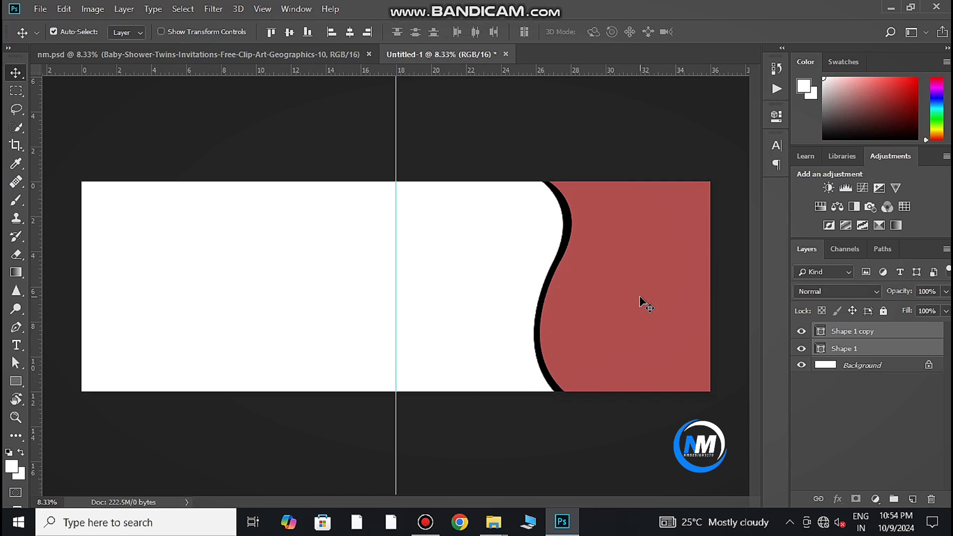
scroll(554, 313, "up", 1)
scroll(553, 322, "up", 1)
scroll(561, 322, "up", 1)
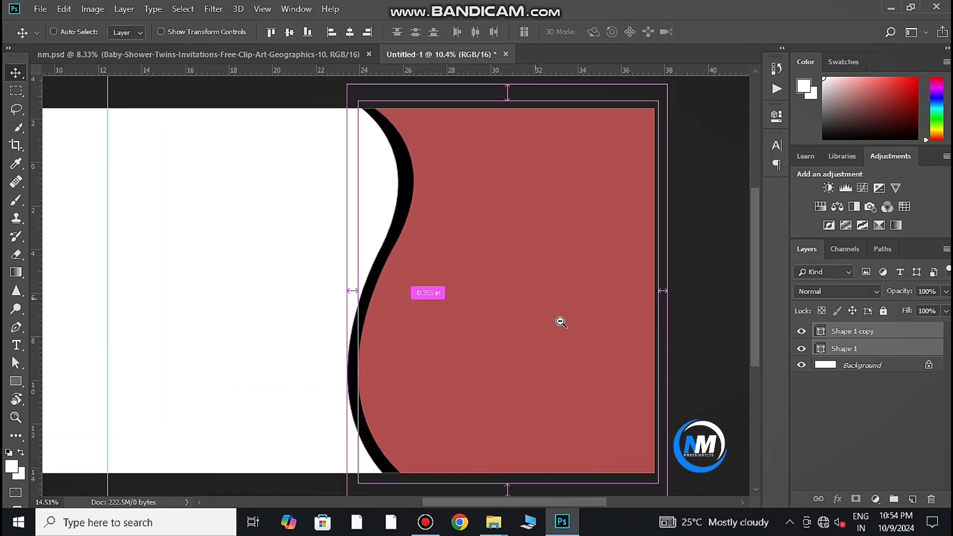
scroll(560, 322, "down", 2)
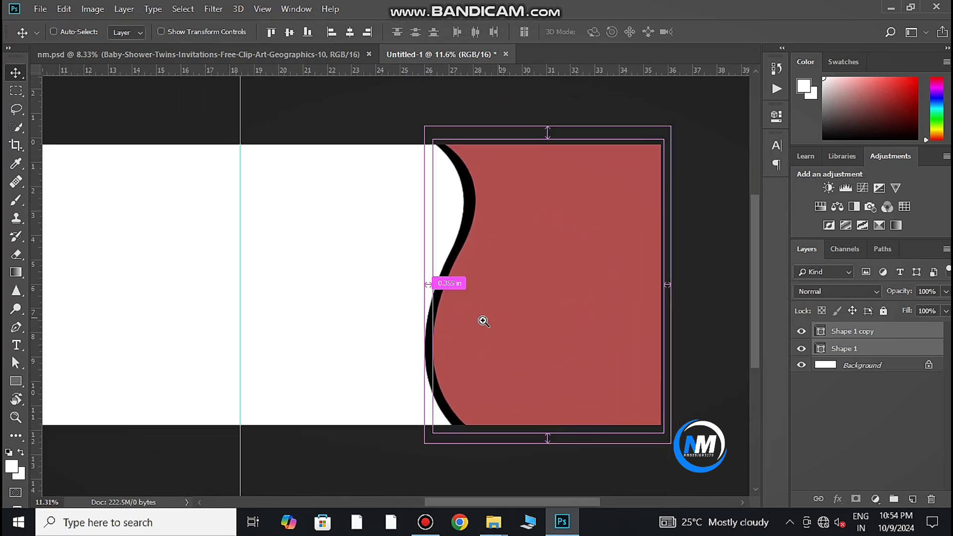
scroll(504, 315, "down", 1)
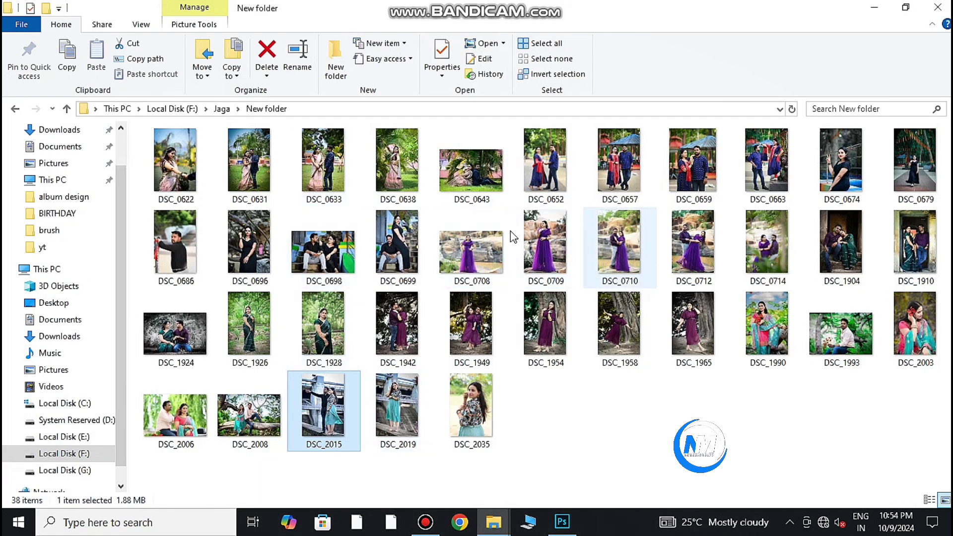
Drag the photo DSC_0633 from File Explorer onto Photoshop.
left_click(319, 171)
mouse_move(249, 165)
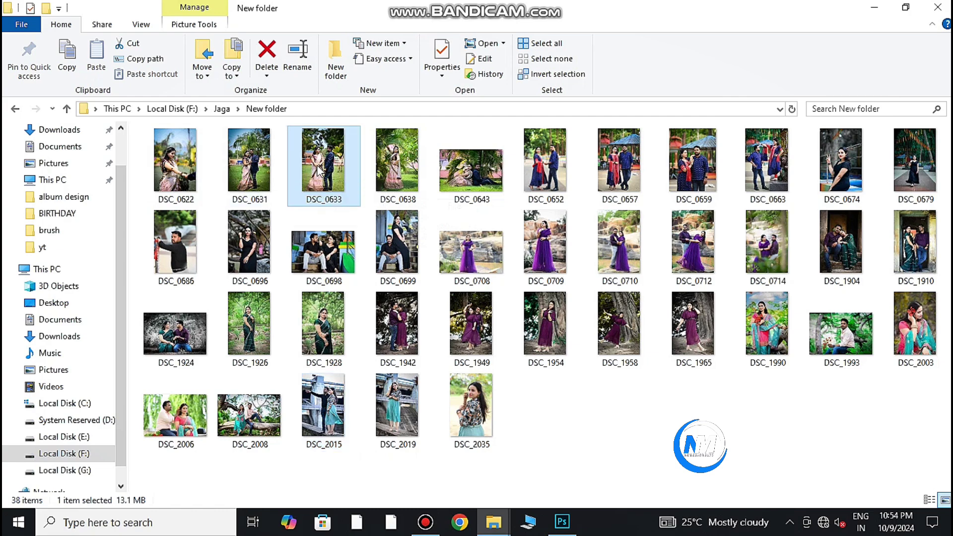
mouse_move(323, 164)
left_mouse_down()
mouse_move(565, 521)
mouse_move(535, 380)
left_mouse_up()
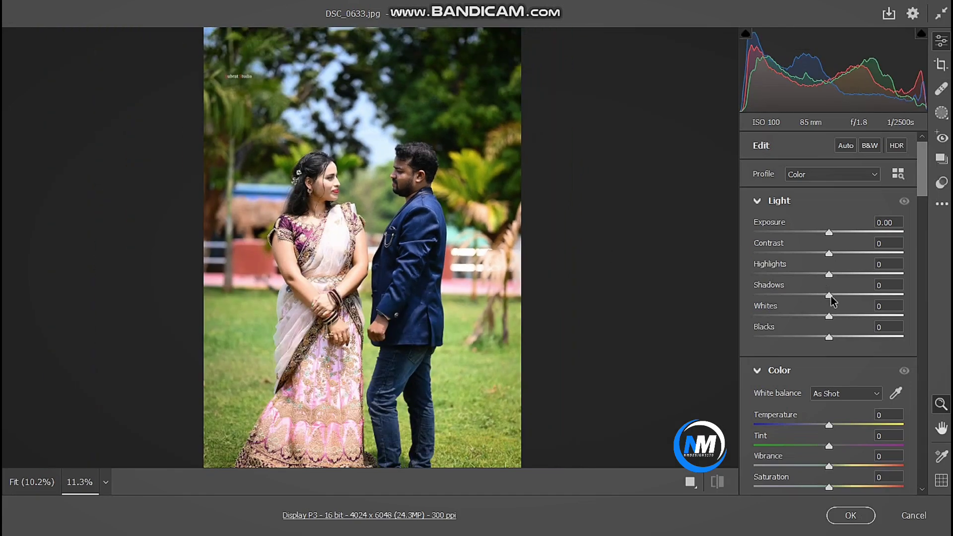
Fine-tune the photo's basic tone, vibrance and clarity sliders in Camera Raw.
left_click_drag(829, 295, 817, 274)
left_click_drag(829, 338, 817, 338)
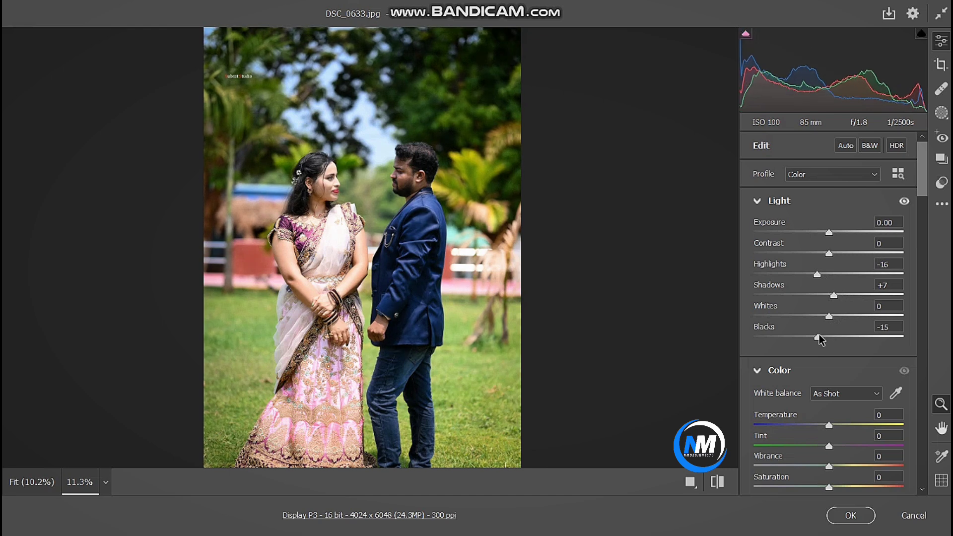
left_click_drag(828, 232, 834, 232)
left_click_drag(828, 425, 834, 425)
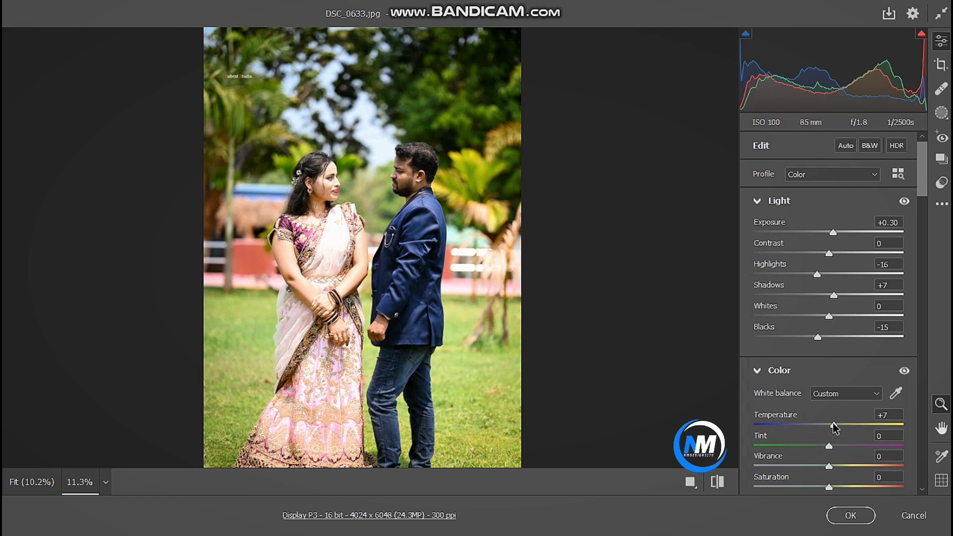
mouse_move(380, 199)
left_mouse_down()
mouse_move(453, 253)
mouse_move(348, 253)
left_mouse_up()
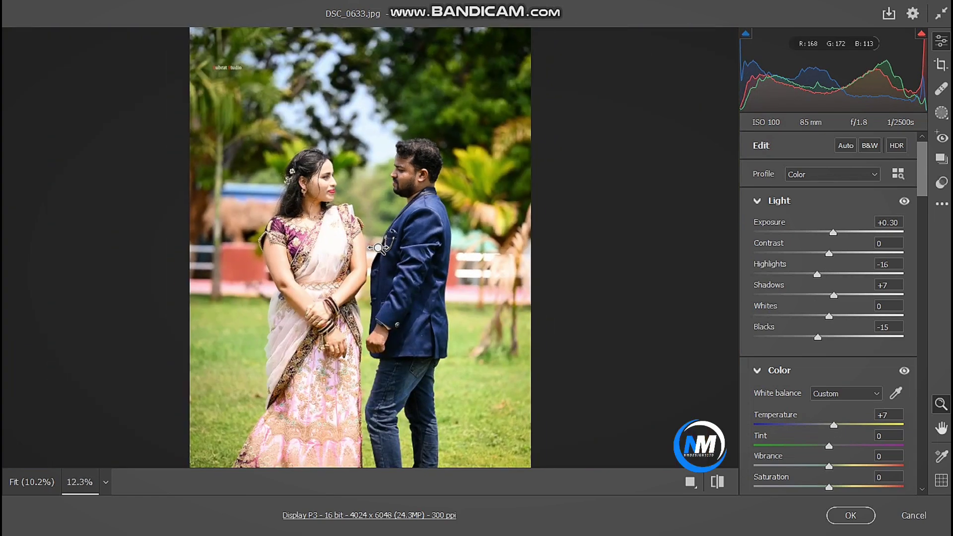
Adjust the tone curve's darks and shadows to deepen the photo's shadows.
scroll(789, 278, "down", 1)
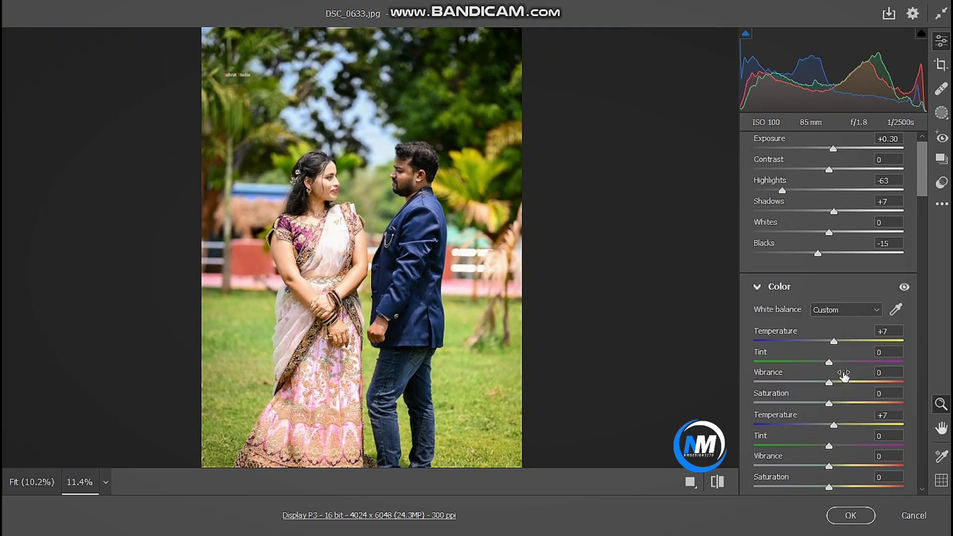
scroll(814, 293, "down", 4)
left_click_drag(830, 299, 837, 314)
scroll(835, 298, "down", 2)
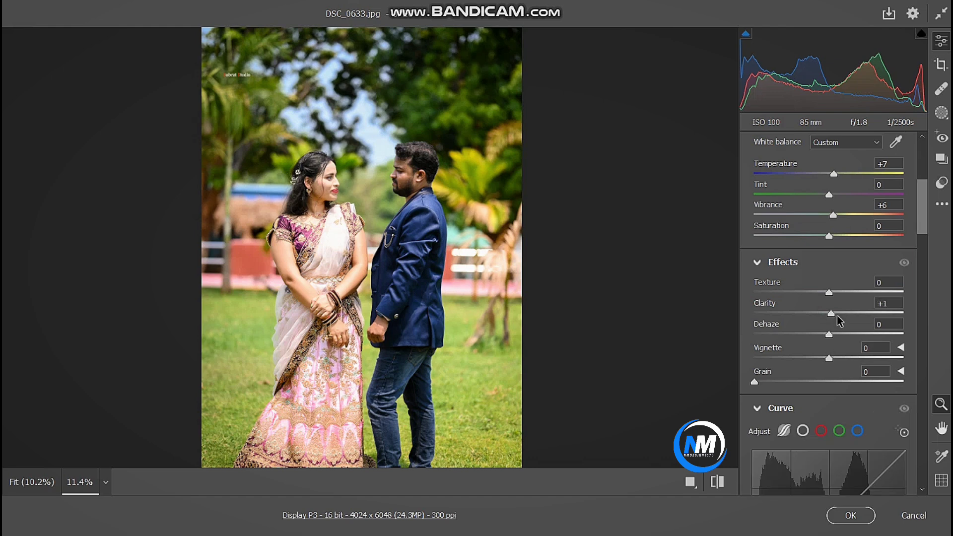
scroll(841, 323, "down", 3)
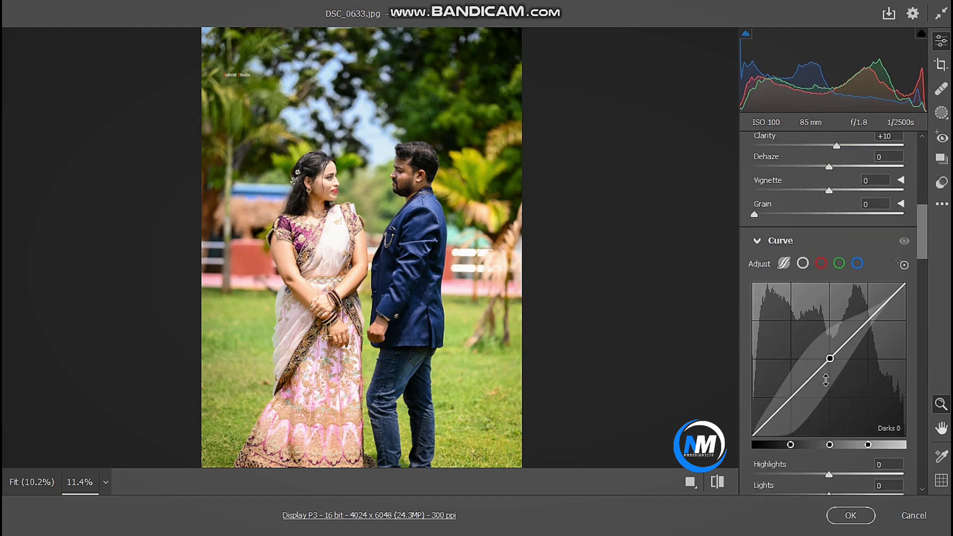
scroll(827, 357, "down", 2)
mouse_move(829, 453)
left_mouse_down()
mouse_move(821, 453)
mouse_move(837, 433)
left_mouse_up()
Retune green and yellow saturation and hue in the Color Mixer.
scroll(839, 437, "down", 5)
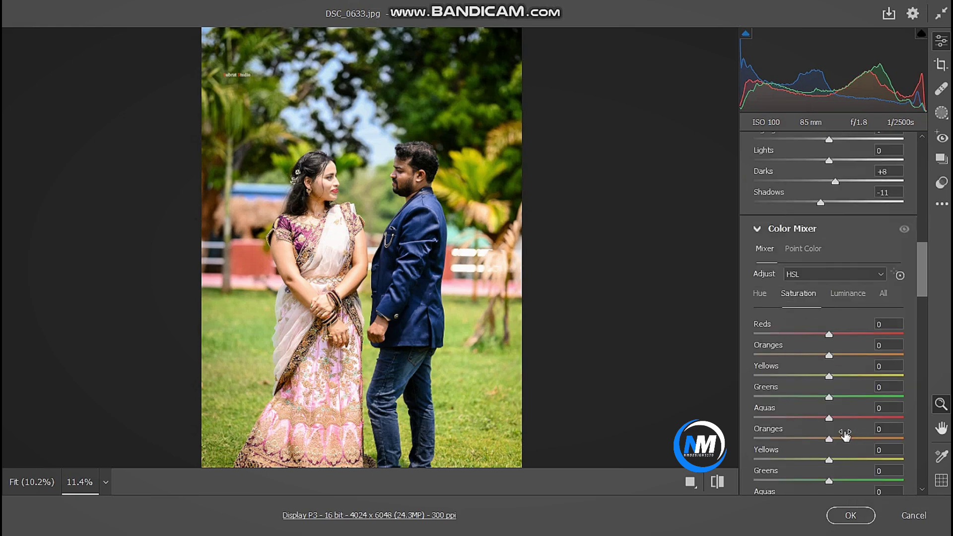
scroll(839, 437, "down", 5)
scroll(841, 427, "down", 4)
scroll(842, 422, "down", 5)
scroll(836, 408, "down", 10)
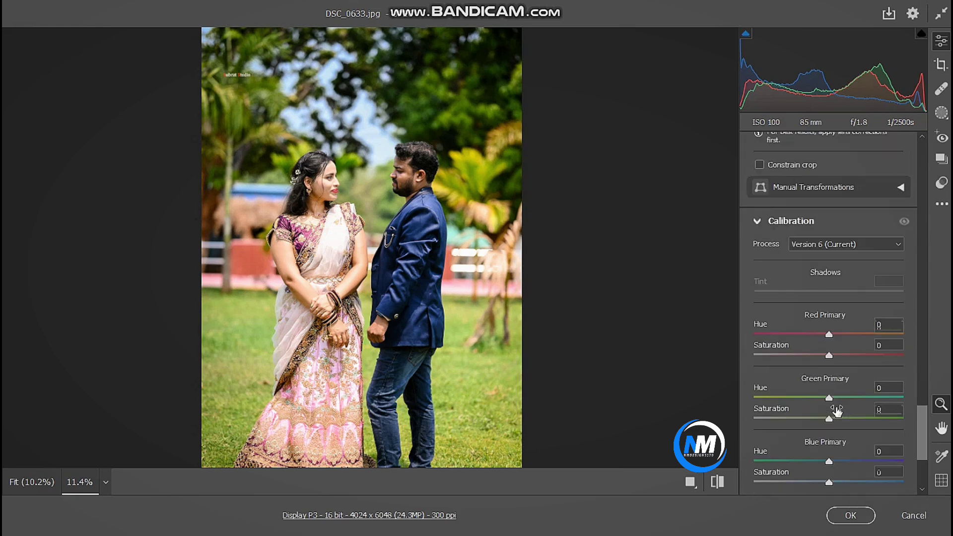
scroll(838, 411, "up", 10)
scroll(838, 412, "up", 5)
scroll(837, 411, "up", 5)
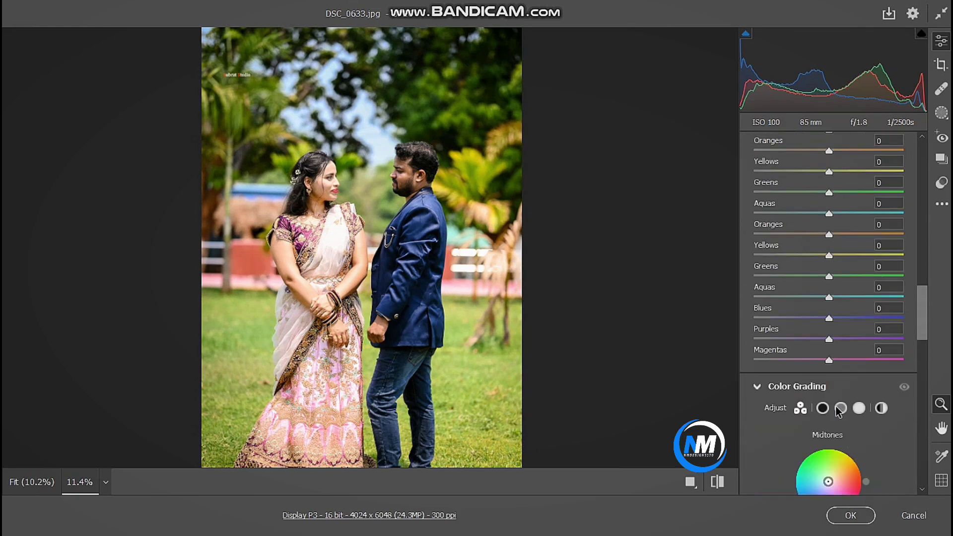
scroll(839, 397, "up", 5)
mouse_move(829, 361)
left_mouse_down()
mouse_move(845, 361)
mouse_move(820, 340)
mouse_move(857, 340)
mouse_move(826, 342)
left_mouse_up()
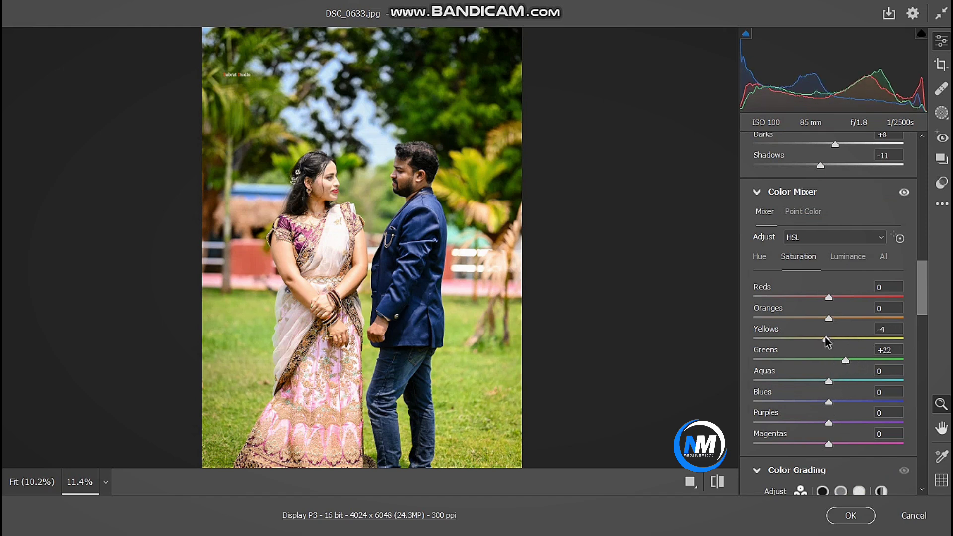
left_click(760, 260)
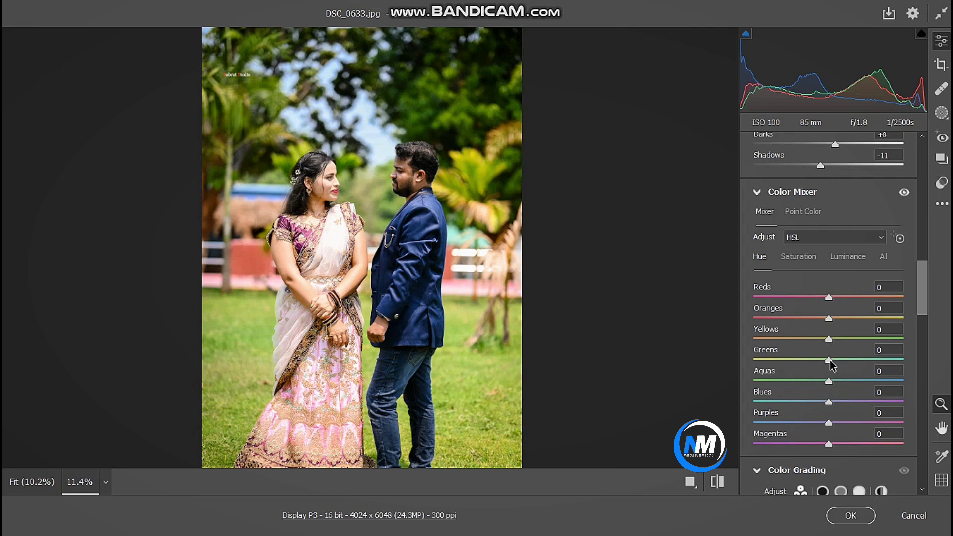
mouse_move(831, 359)
left_mouse_down()
mouse_move(842, 361)
mouse_move(826, 360)
mouse_move(816, 341)
mouse_move(837, 341)
left_mouse_up()
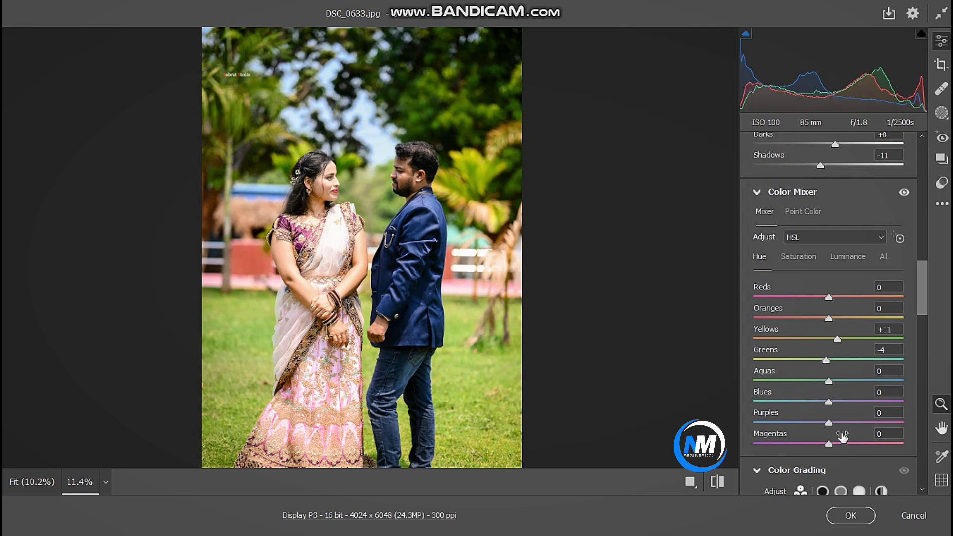
scroll(835, 456, "down", 10)
scroll(836, 455, "down", 8)
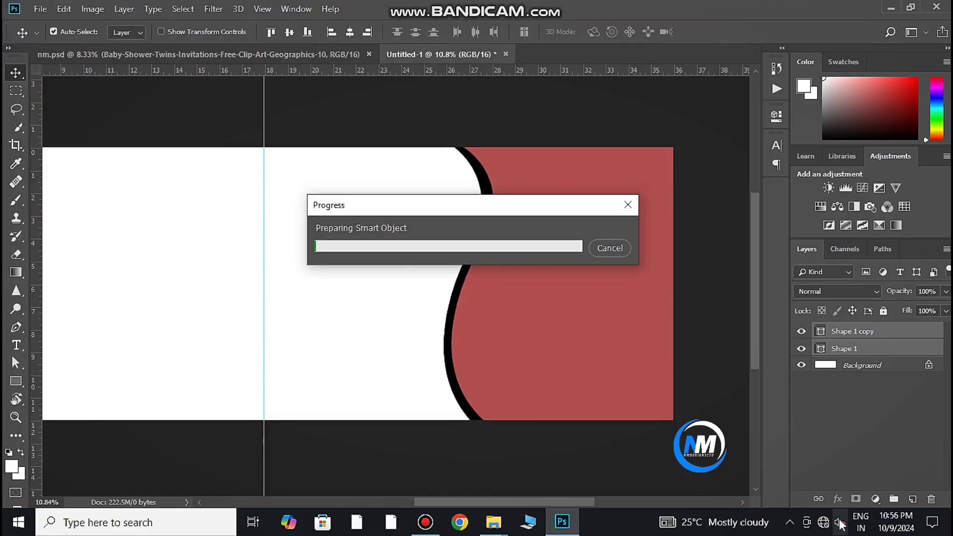
Place the photo and resize it to cover the red wavy shape.
left_click_drag(416, 285, 631, 288)
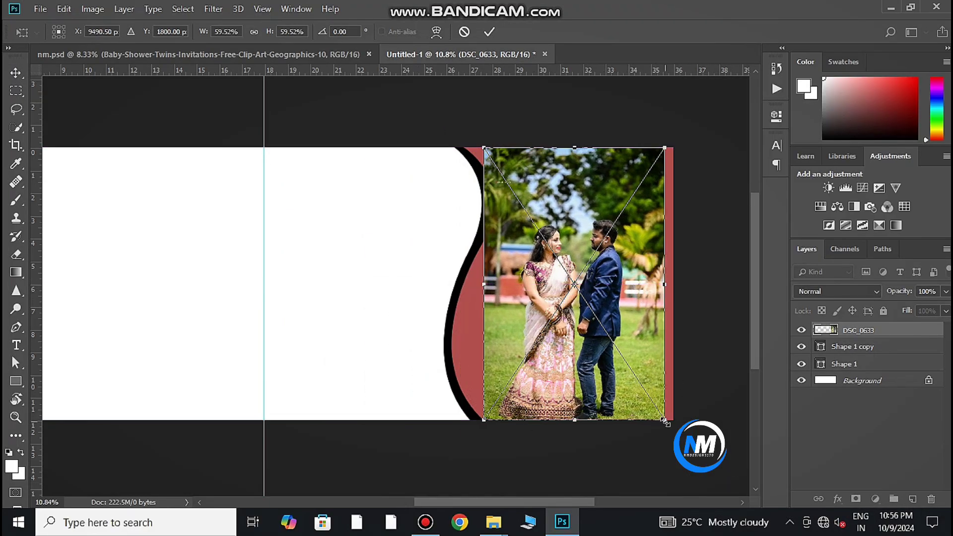
left_click_drag(665, 420, 698, 468)
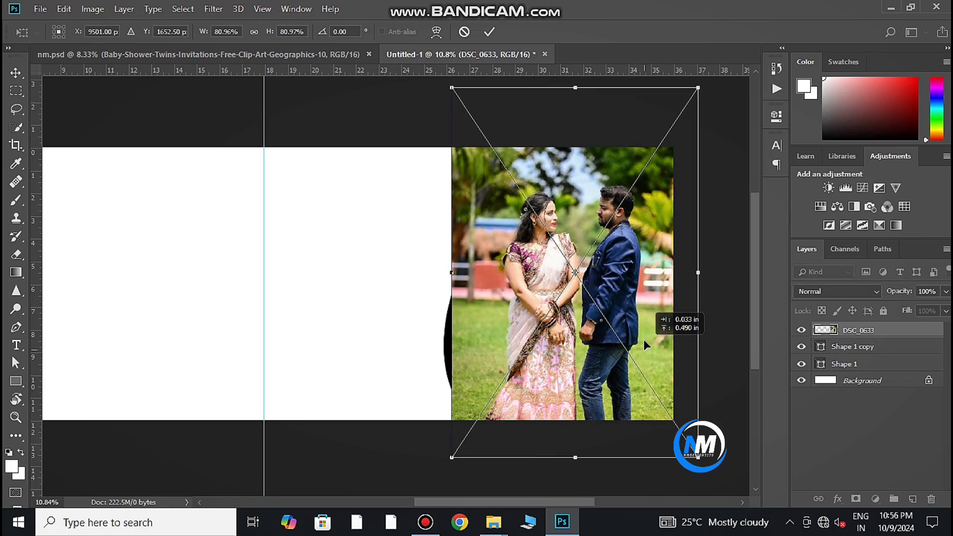
left_click_drag(643, 355, 643, 315)
left_click_drag(698, 427, 691, 418)
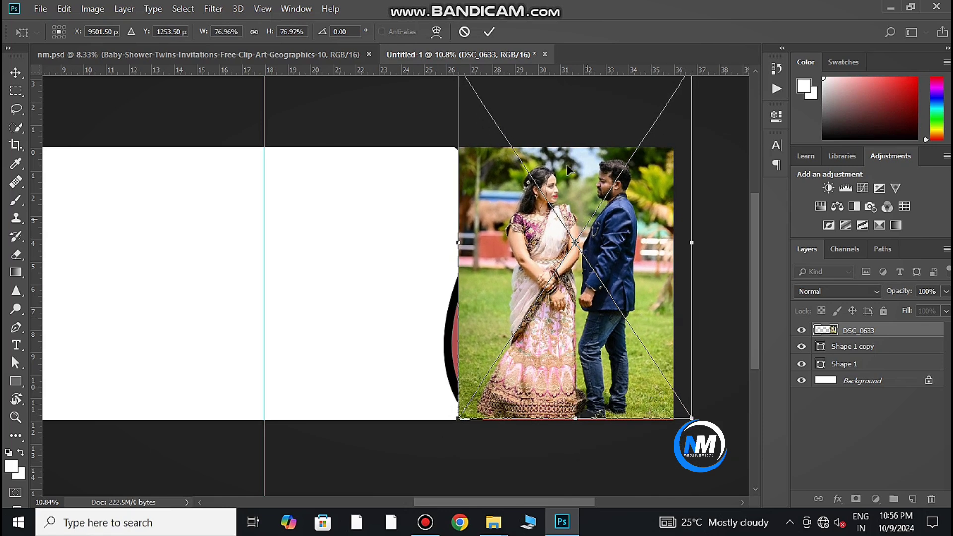
key("Return")
Clip the photo into the wavy shape and adjust its position inside the frame.
left_click(876, 339, "alt")
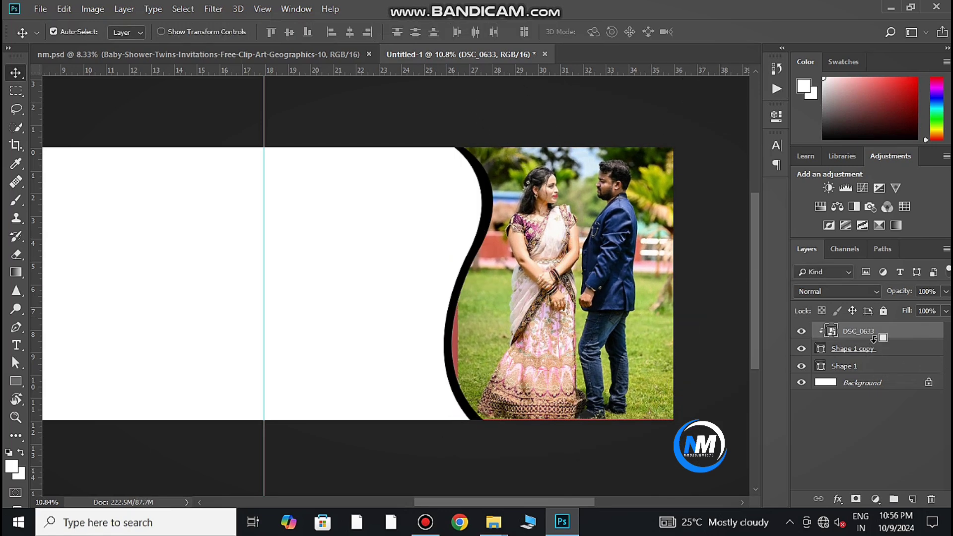
left_click_drag(541, 329, 535, 328)
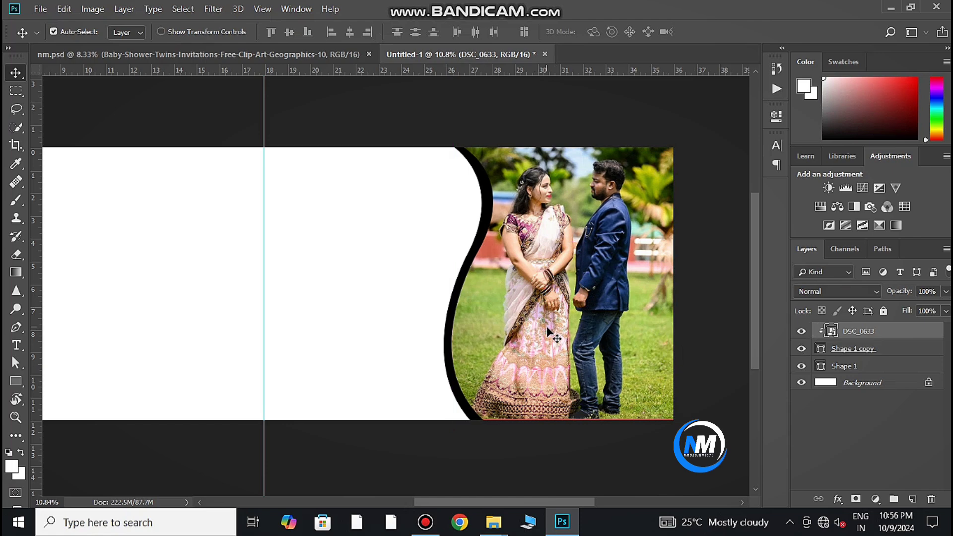
left_click_drag(615, 353, 570, 381)
scroll(616, 360, "up", 2)
scroll(638, 393, "up", 2)
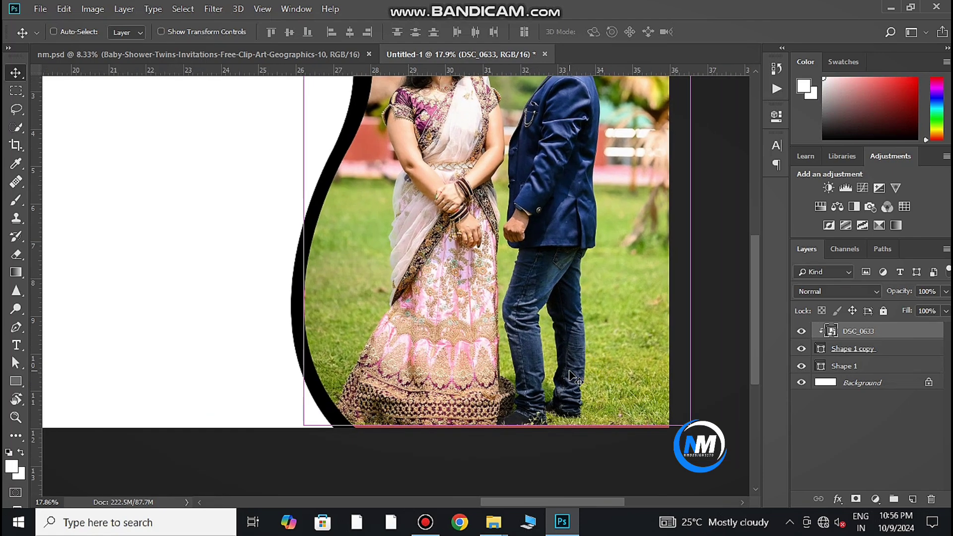
scroll(531, 347, "up", 3)
scroll(528, 395, "up", 1)
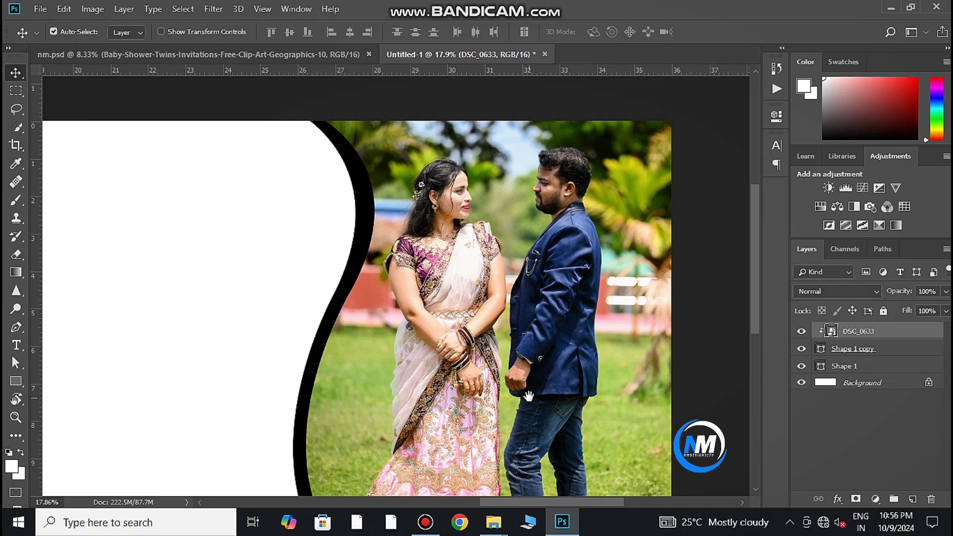
scroll(534, 402, "down", 1)
scroll(534, 402, "down", 1)
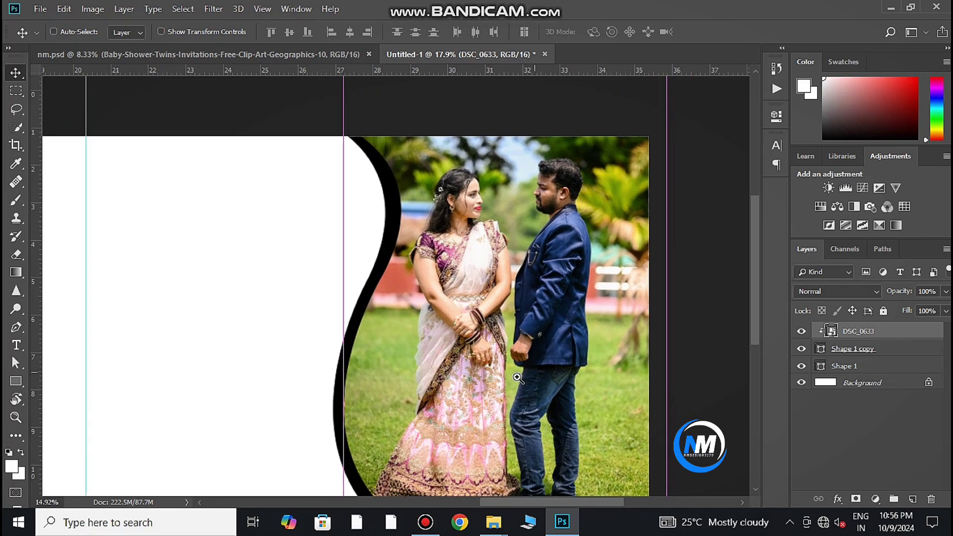
Add a white 32 px inside Stroke layer style to Shape 1 copy.
left_click(870, 348)
double_click(914, 353)
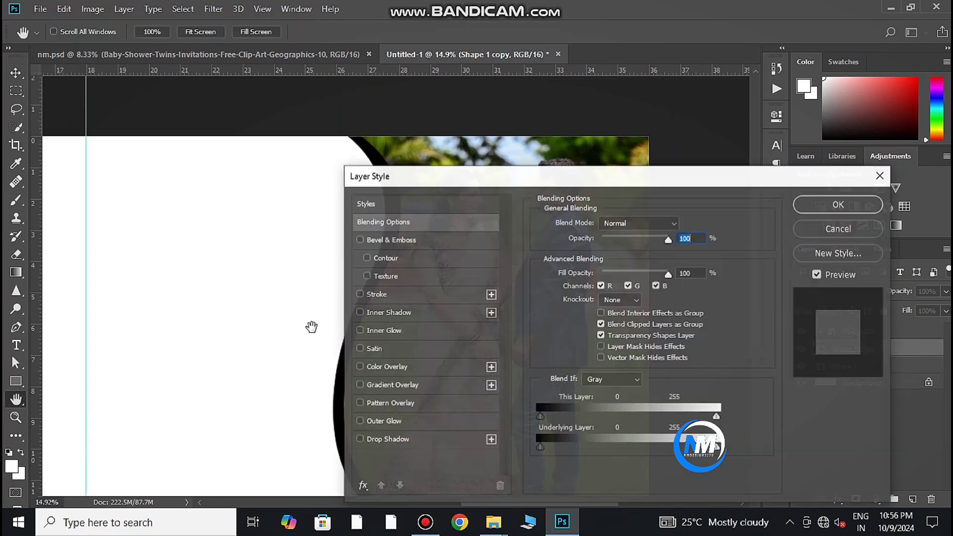
left_click(404, 294)
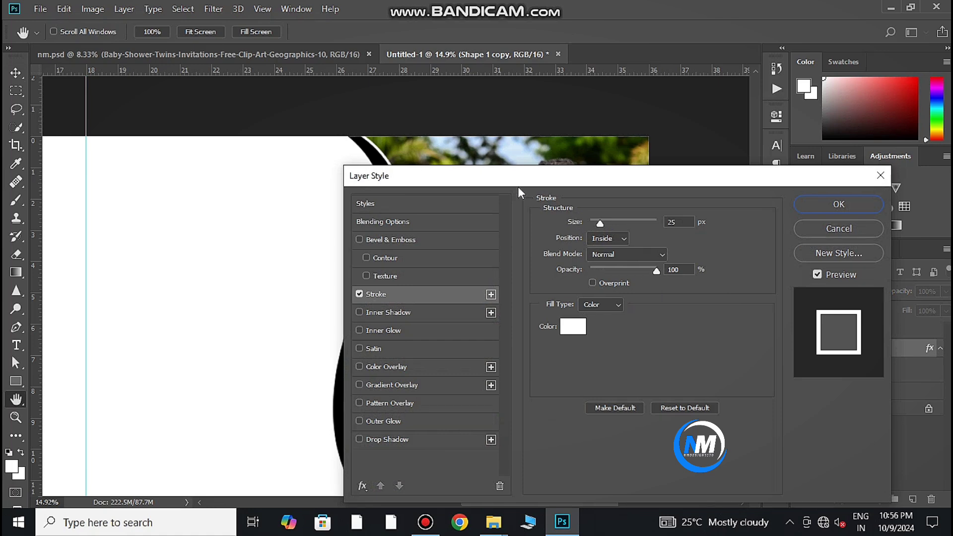
left_click_drag(517, 177, 700, 273)
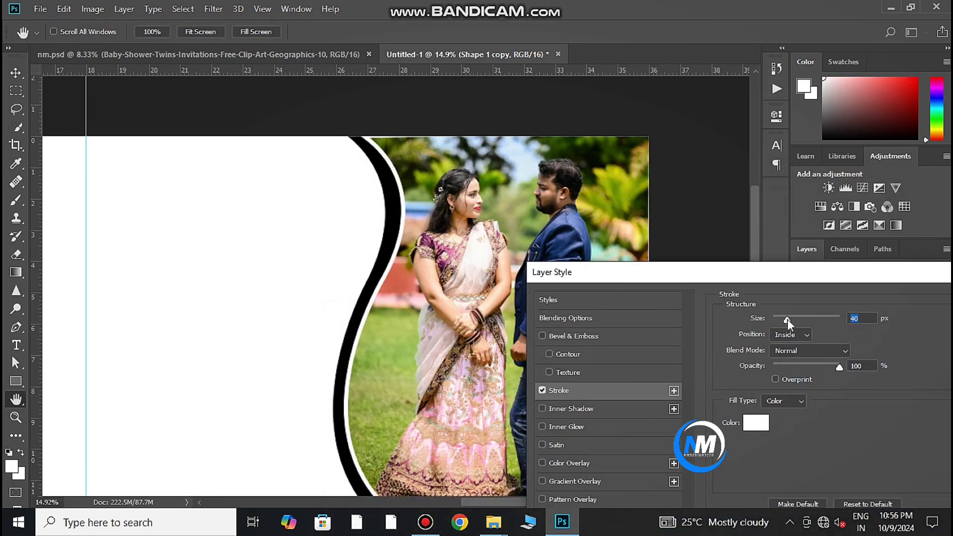
left_click_drag(788, 319, 785, 317)
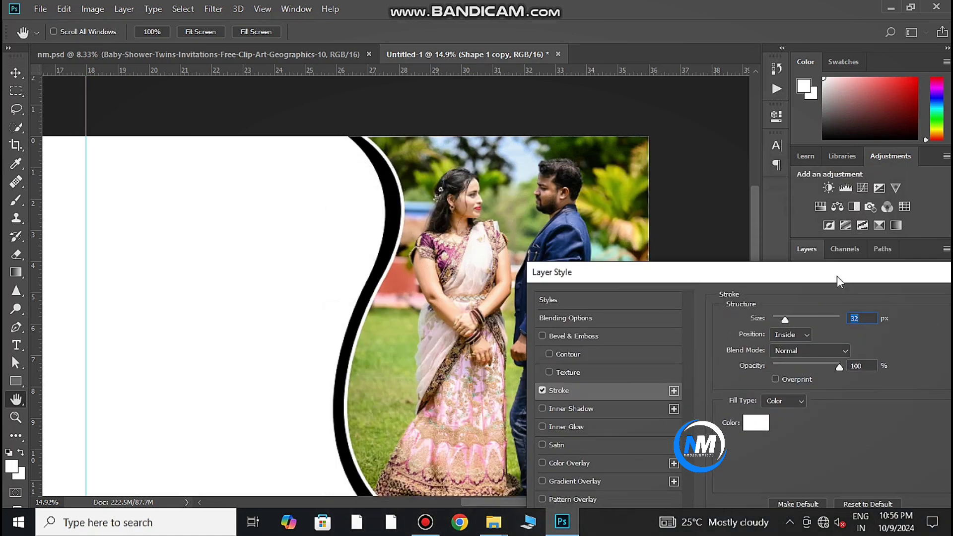
left_click_drag(837, 281, 611, 292)
left_click(794, 313)
mouse_move(605, 363)
left_mouse_down()
mouse_move(580, 268)
mouse_move(526, 323)
left_mouse_up()
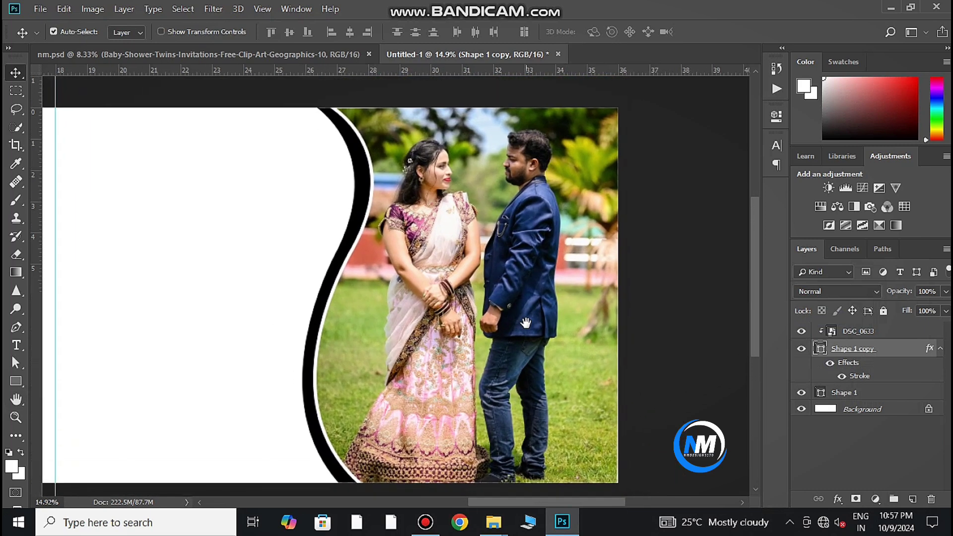
Enlarge the black Shape 1 band about one percent to widen the photo's black border.
scroll(564, 338, "down", 1)
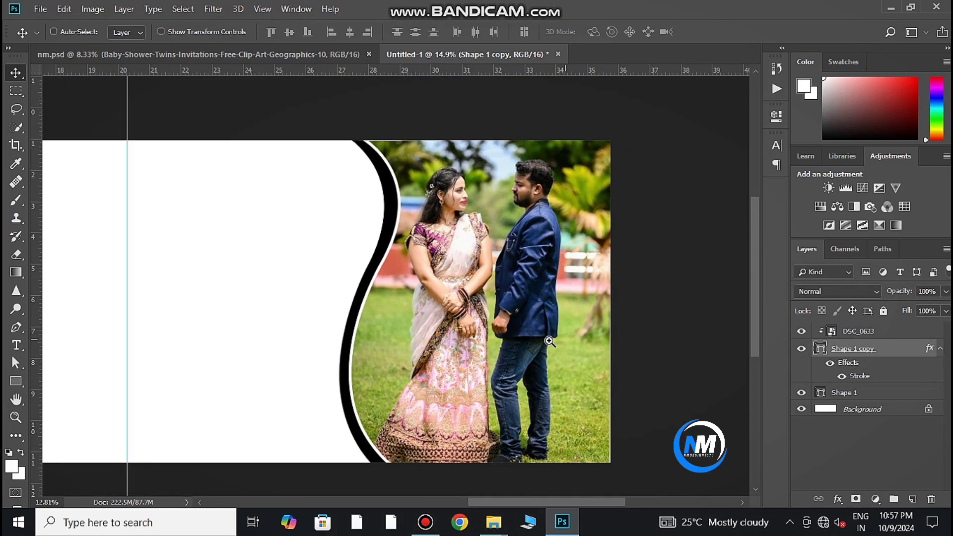
key("ctrl+t")
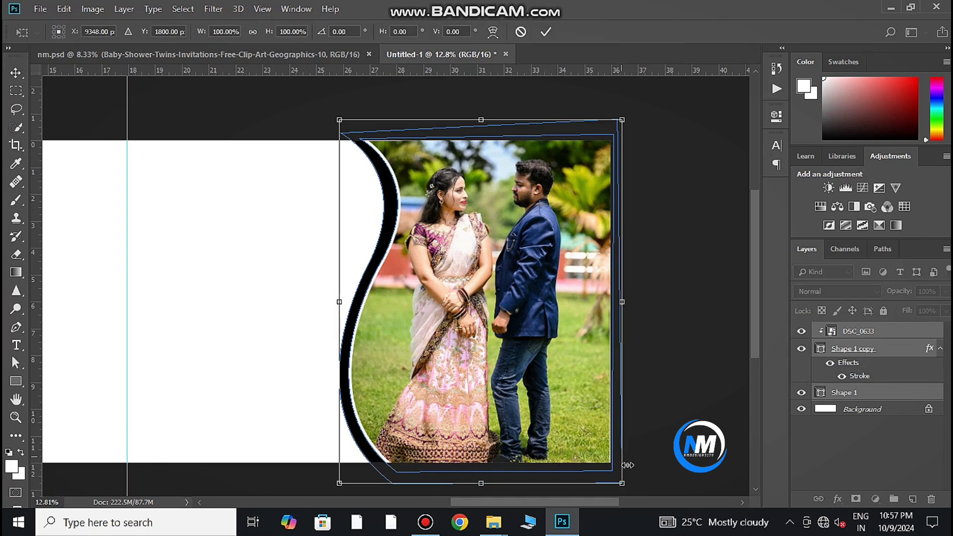
left_click_drag(626, 486, 626, 491)
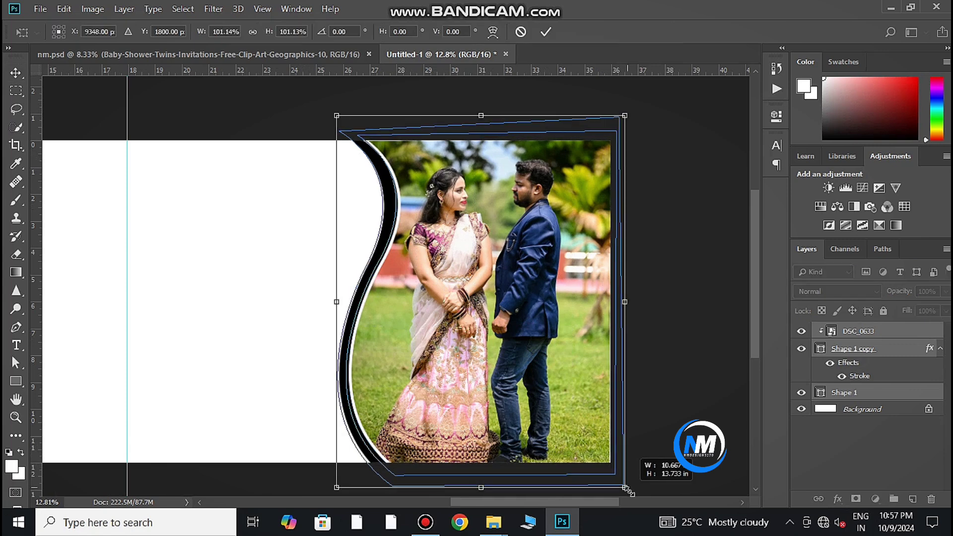
left_click(545, 31)
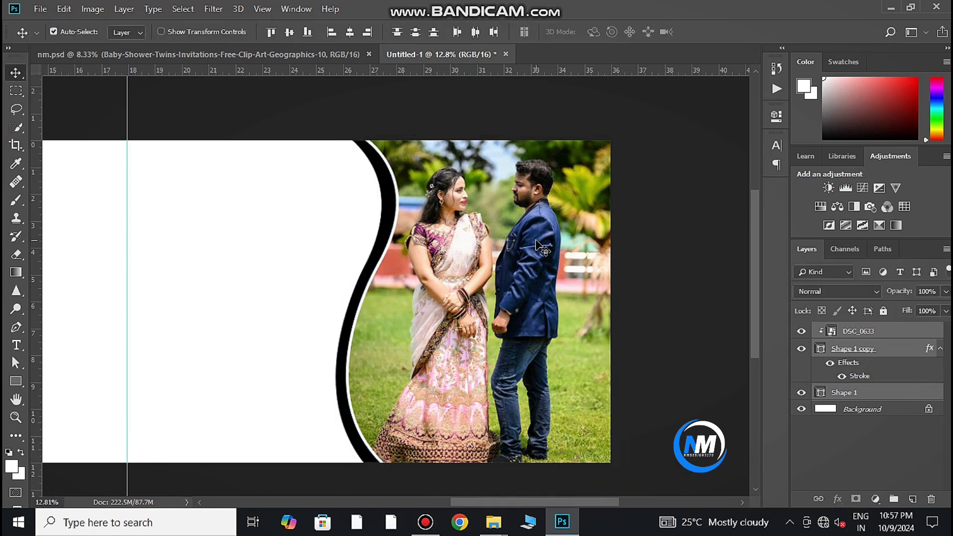
Pan the view across to the empty left page.
scroll(541, 261, "down", 1)
scroll(563, 273, "down", 1)
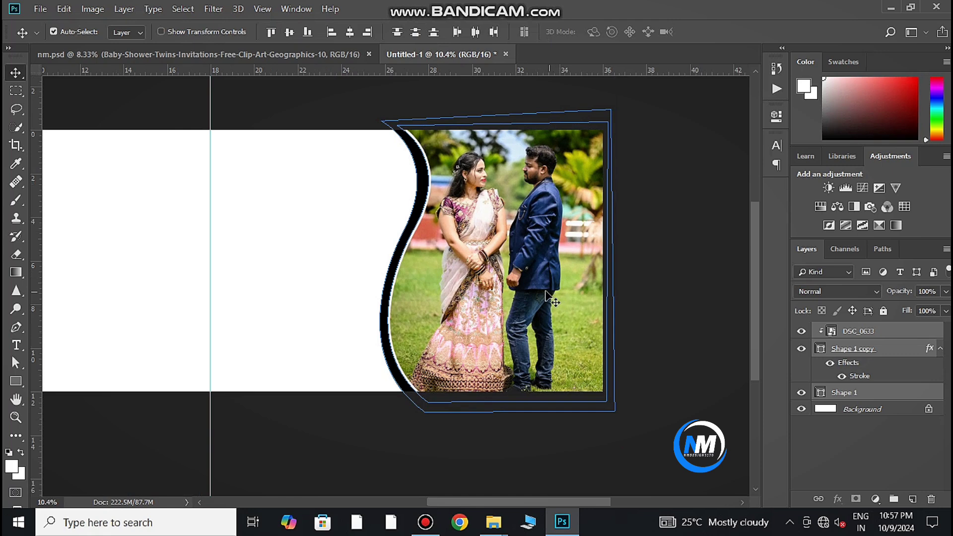
left_click(334, 275)
left_click_drag(501, 298, 515, 334)
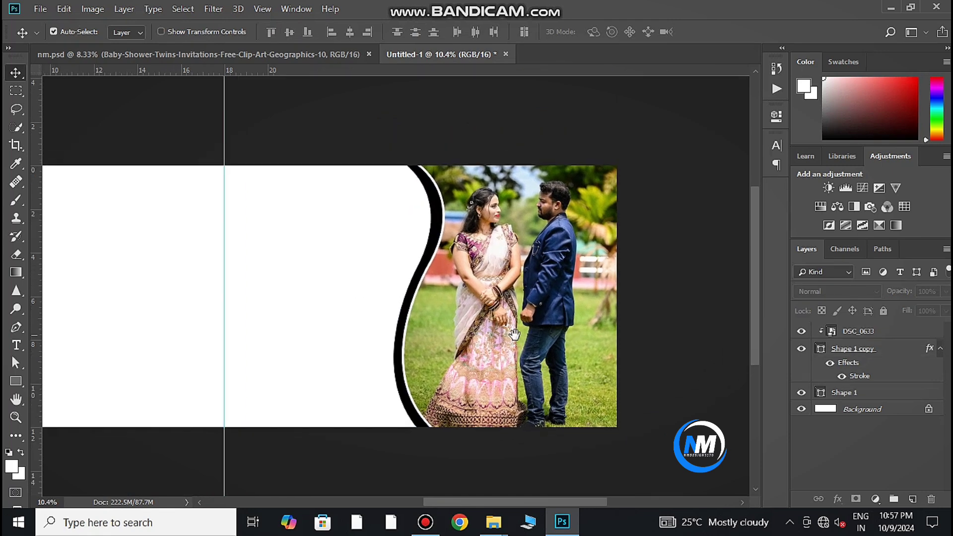
left_click(854, 338)
left_click_drag(401, 326, 484, 332)
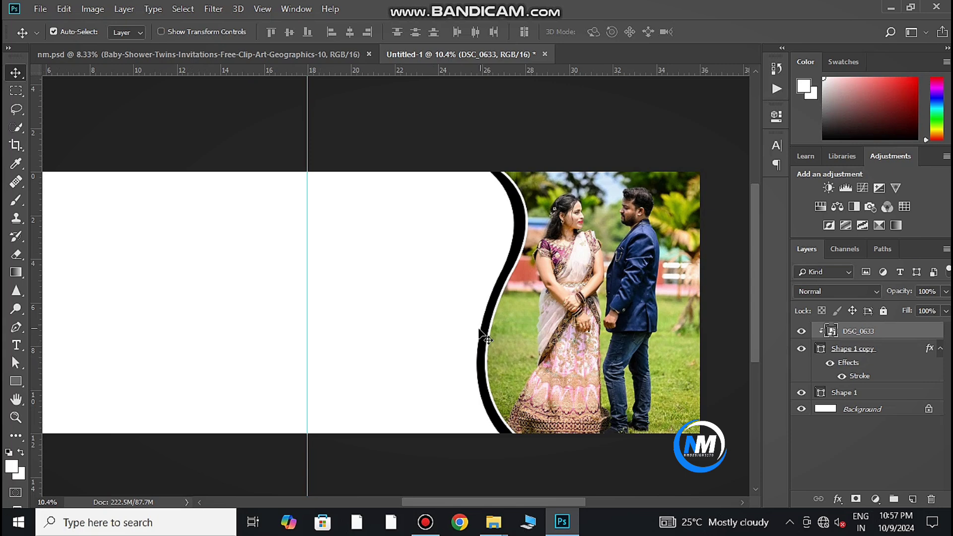
left_click_drag(303, 278, 485, 275)
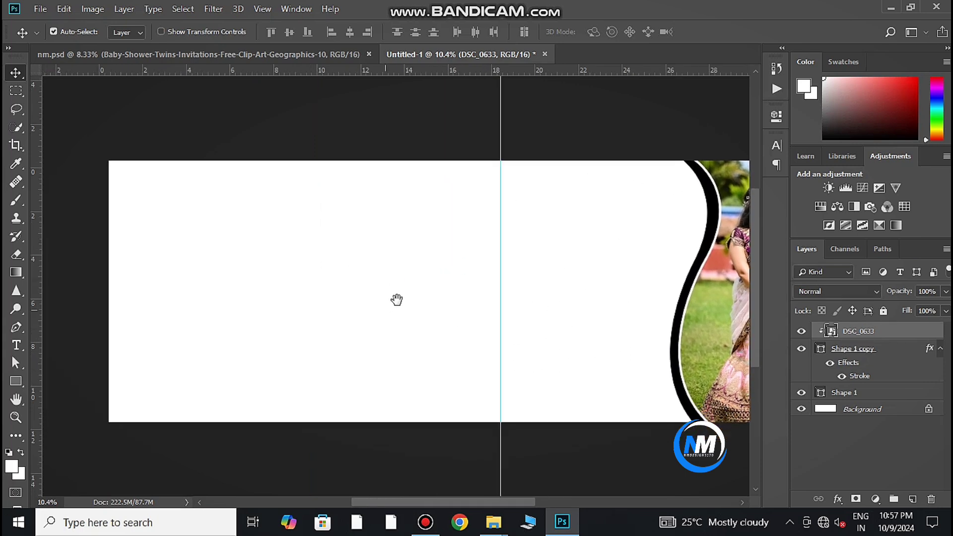
Draw Rectangle 1 over the left page up to the centre guide and fill it grey.
left_click(21, 381)
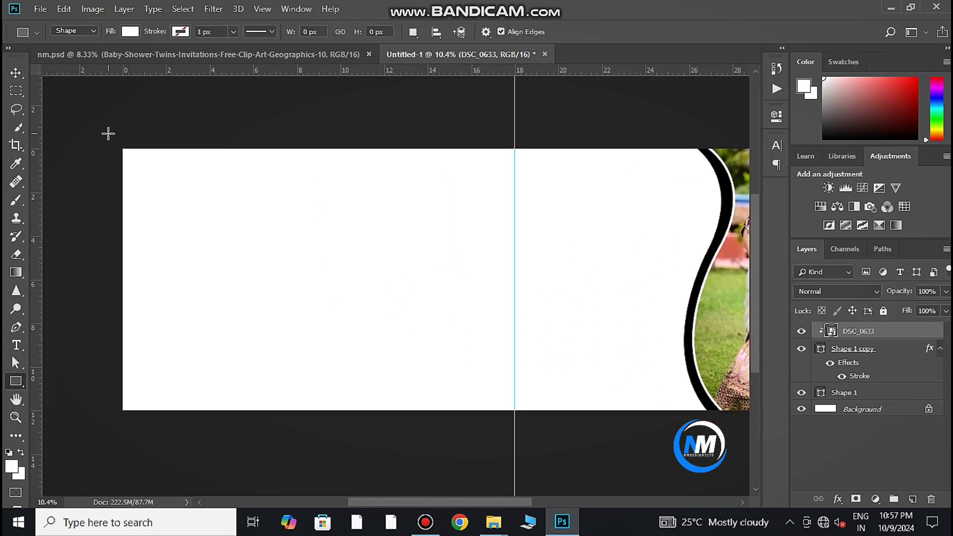
left_click_drag(107, 133, 504, 415)
left_click(574, 199)
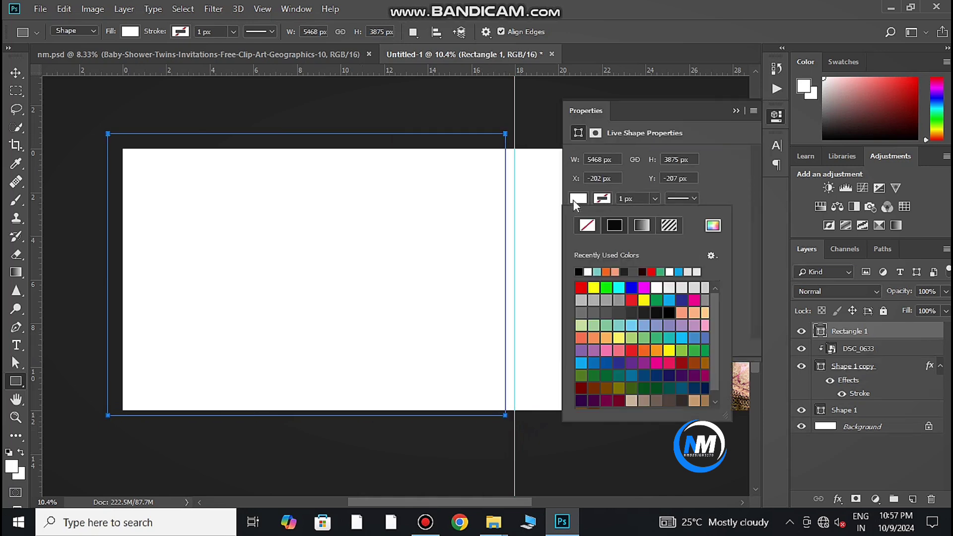
left_click(614, 300)
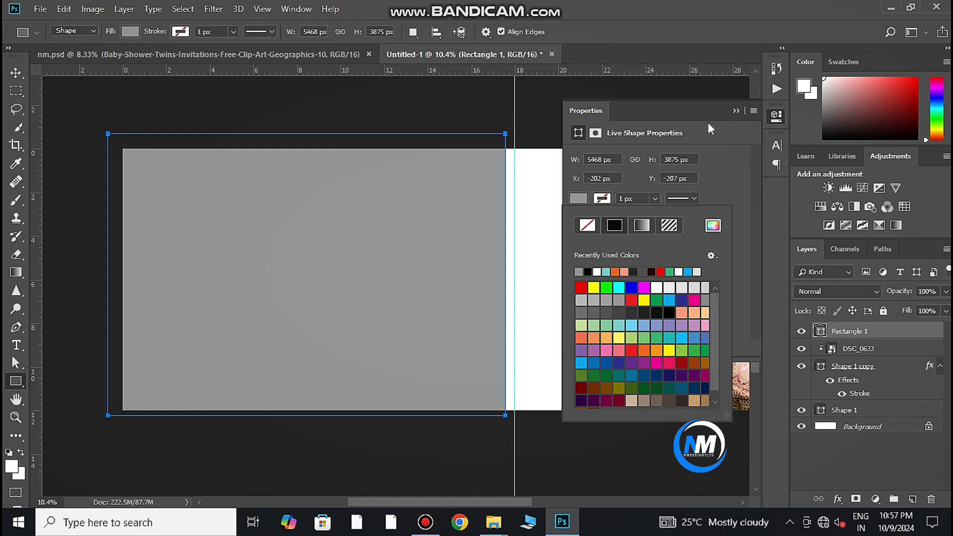
left_click(777, 117)
left_click(16, 73)
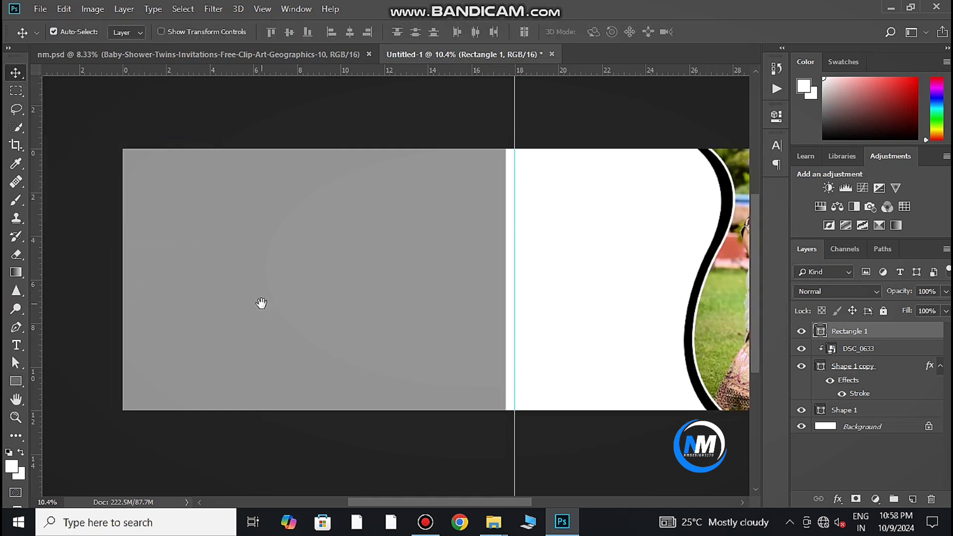
left_click_drag(262, 303, 322, 304)
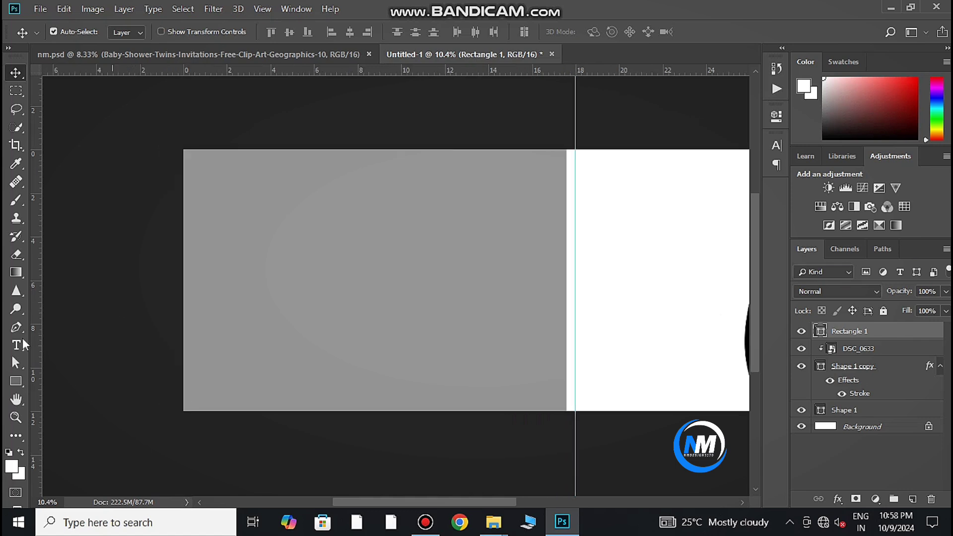
left_click(15, 383)
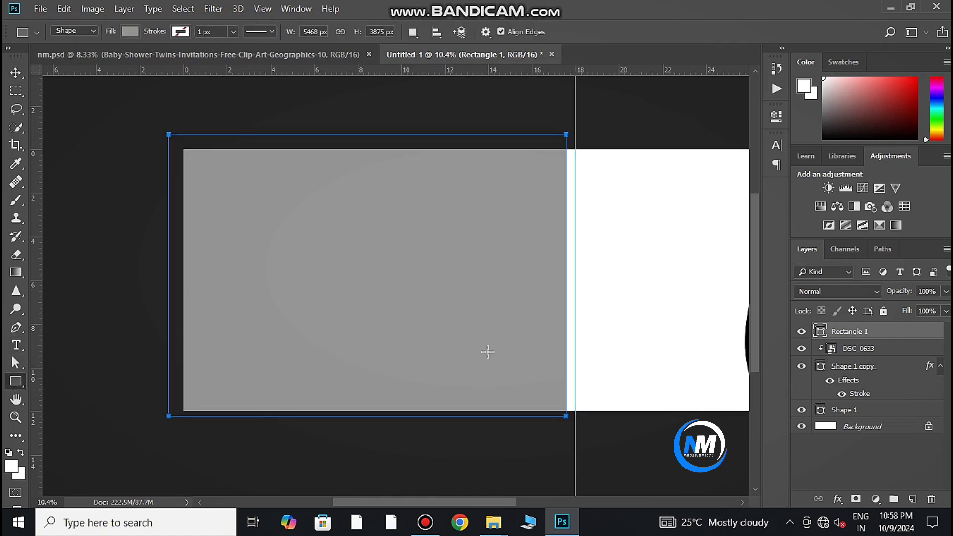
Draw a tall white rectangle on the left page and rotate it diagonally.
left_click(912, 499)
left_click_drag(147, 138, 389, 432)
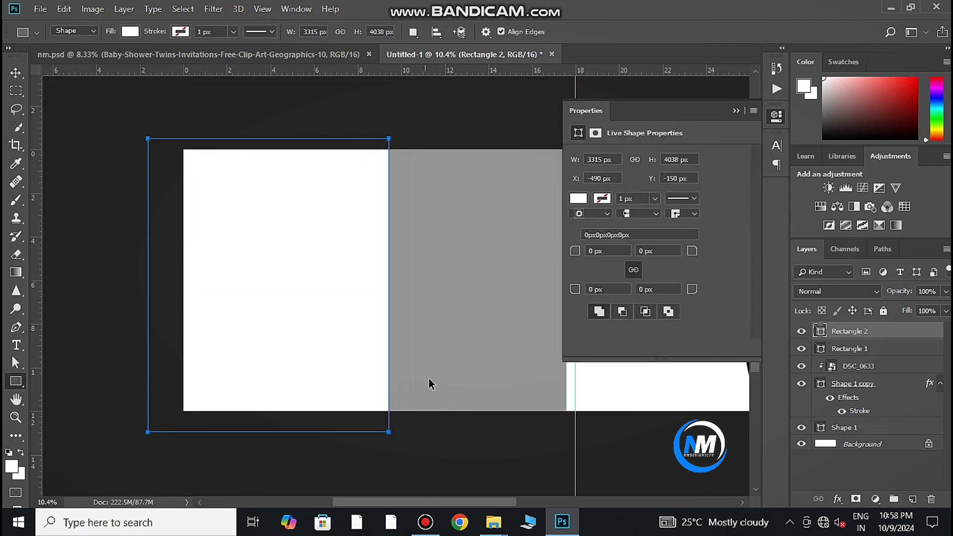
key("ctrl+t")
left_click_drag(428, 377, 462, 223)
left_click_drag(332, 281, 358, 223)
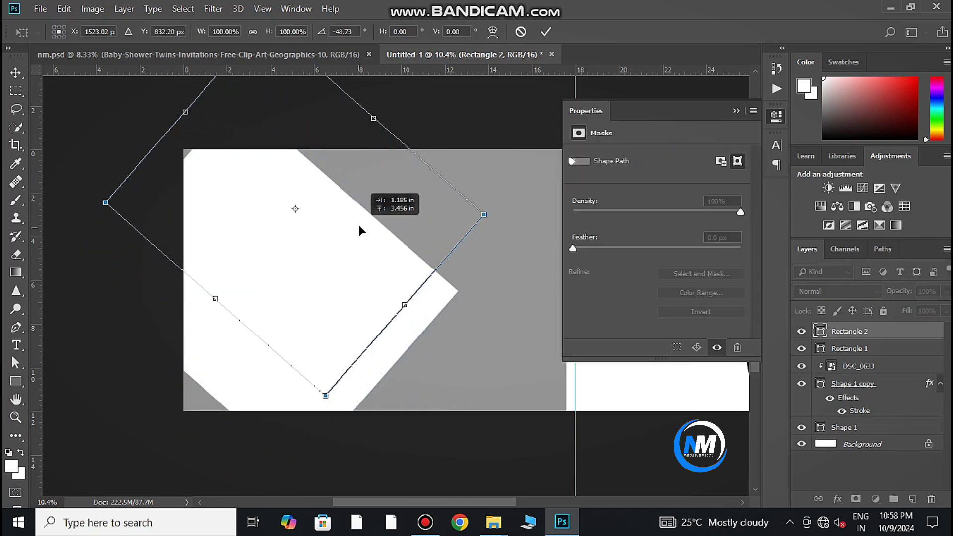
mouse_move(387, 251)
left_mouse_down()
mouse_move(352, 290)
mouse_move(357, 281)
mouse_move(302, 375)
left_mouse_up()
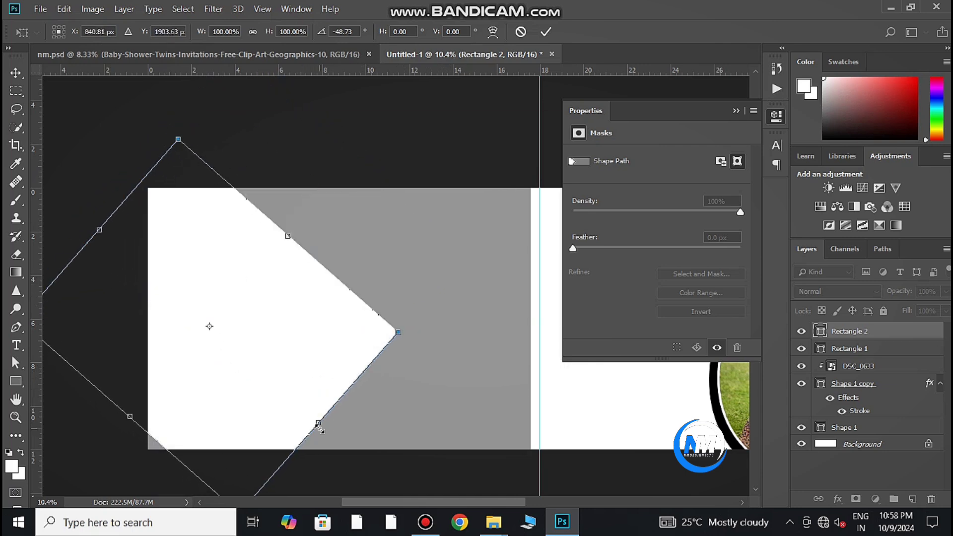
Stretch and reposition the white wedge, settle its rotation near -46°, and apply it.
left_click_drag(318, 425, 385, 481)
left_click_drag(385, 309, 345, 342)
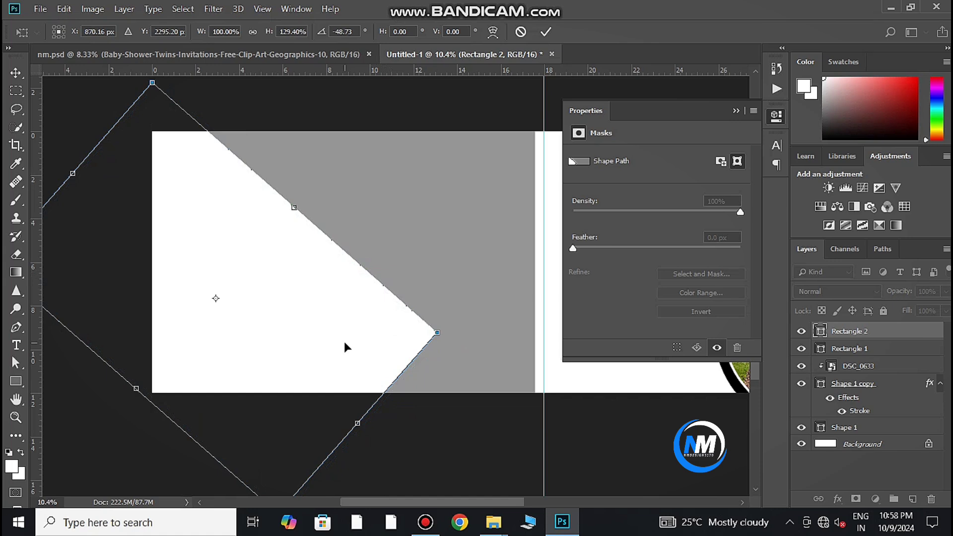
left_click_drag(477, 295, 490, 341)
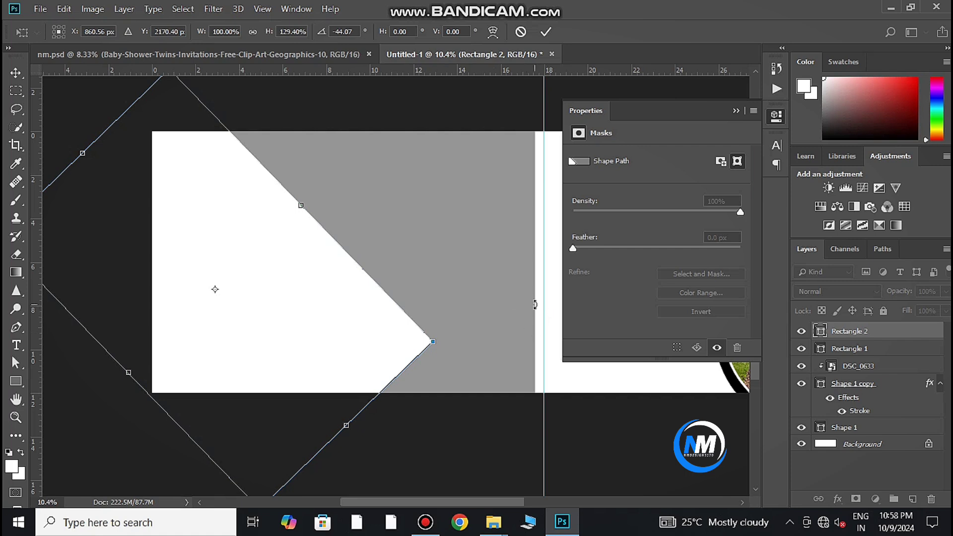
left_click_drag(371, 346, 372, 336)
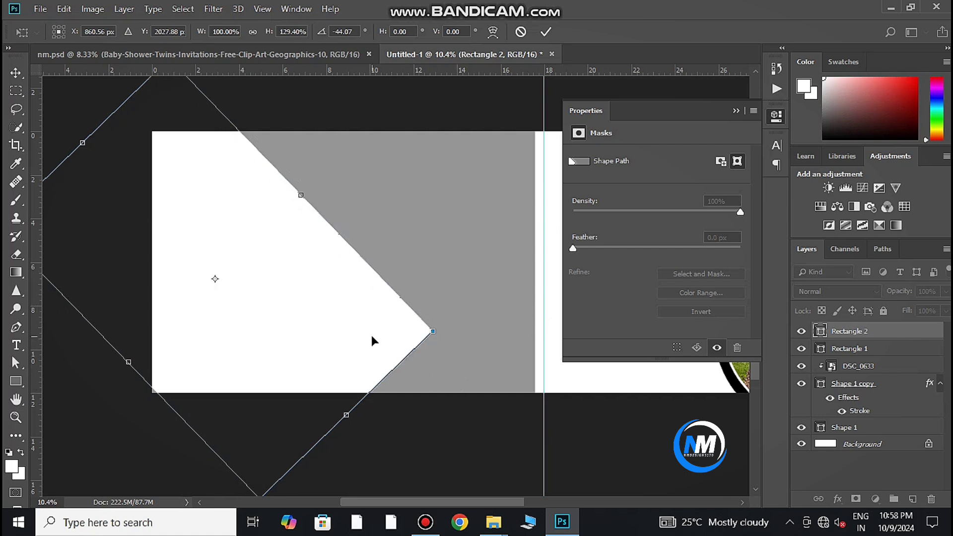
mouse_move(453, 332)
left_mouse_down()
mouse_move(455, 322)
mouse_move(449, 330)
left_mouse_up()
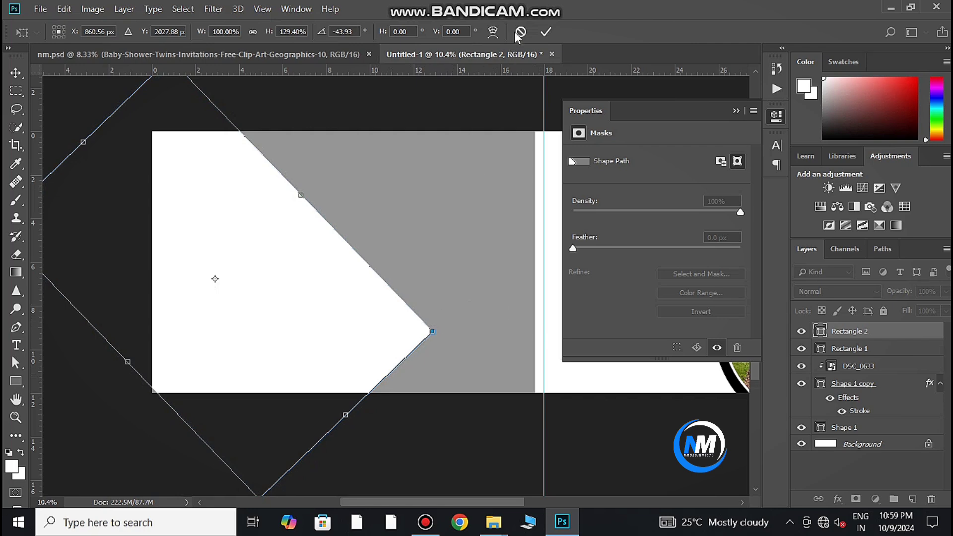
left_click(546, 32)
left_click(436, 204)
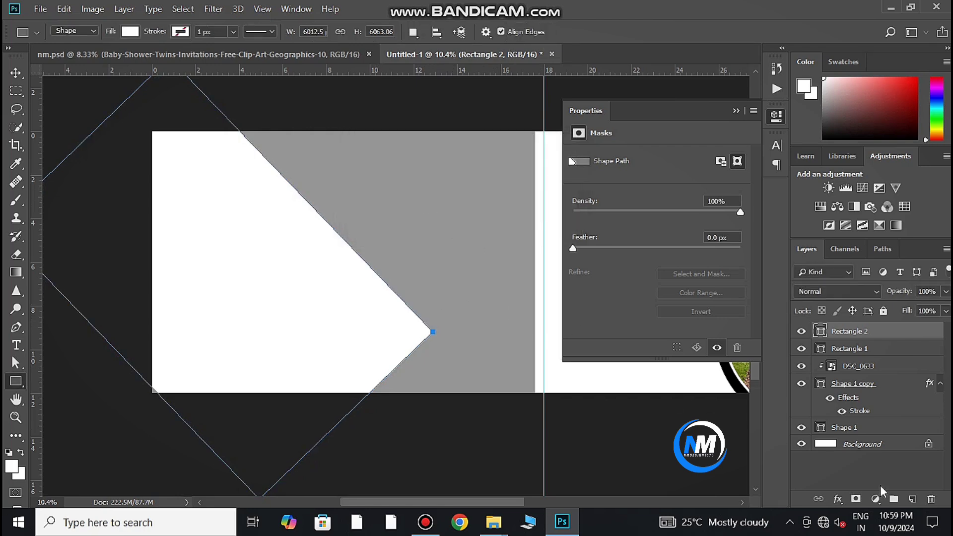
Draw a narrow white rectangle and rotate it into a diagonal band of about 46°.
left_click(913, 499)
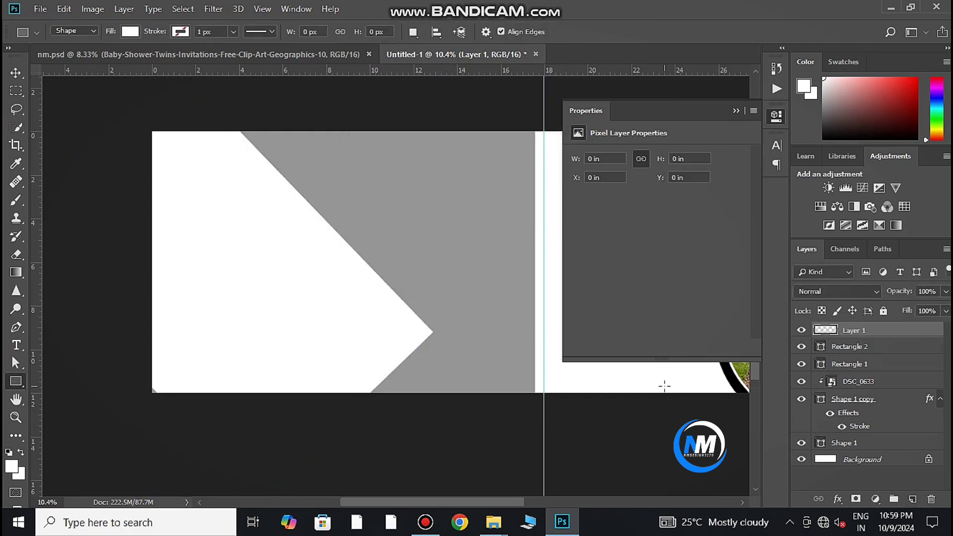
left_click_drag(390, 167, 431, 378)
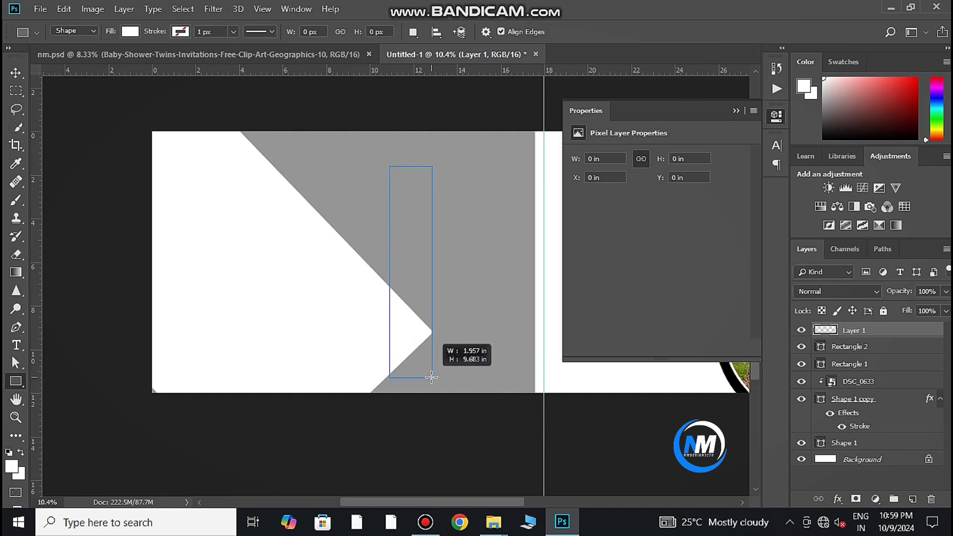
left_click_drag(431, 377, 429, 377)
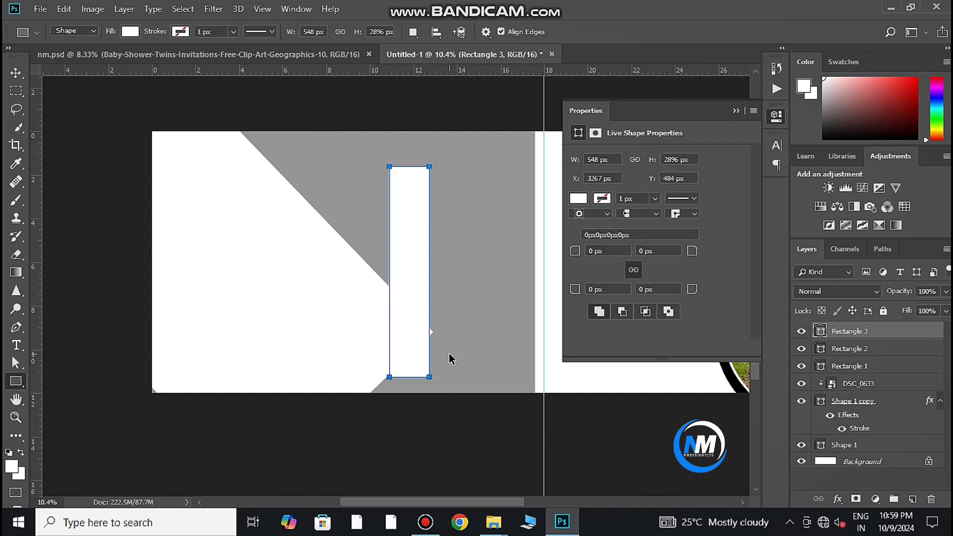
key("ctrl+t")
mouse_move(466, 284)
left_mouse_down()
mouse_move(429, 303)
mouse_move(454, 359)
left_mouse_up()
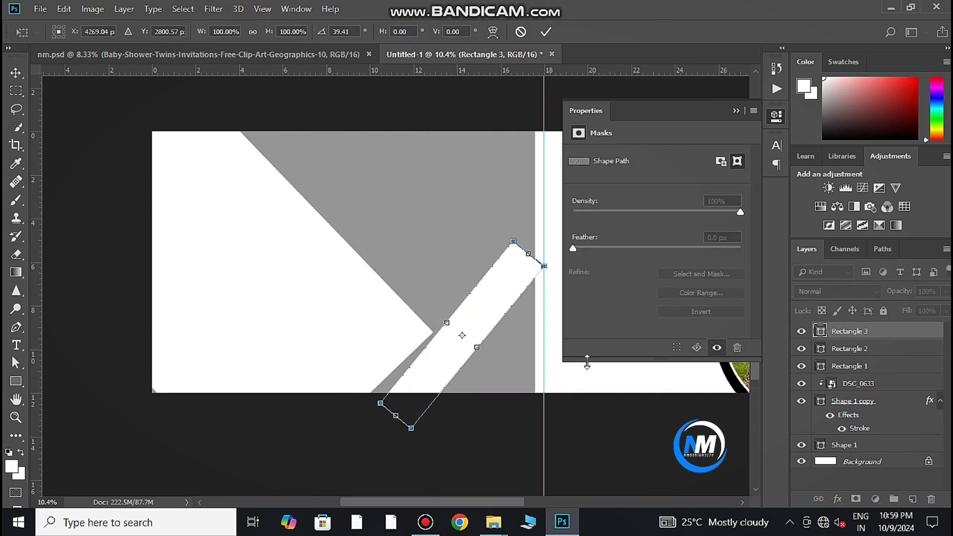
left_click(736, 110)
left_click_drag(567, 317, 566, 330)
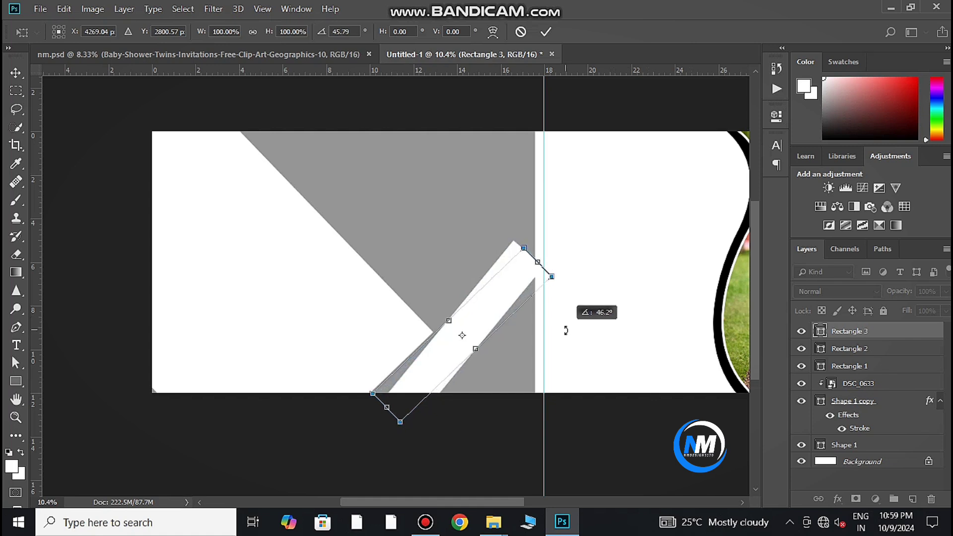
Nudge the band slightly left and skew its right end inward.
scroll(532, 340, "up", 3)
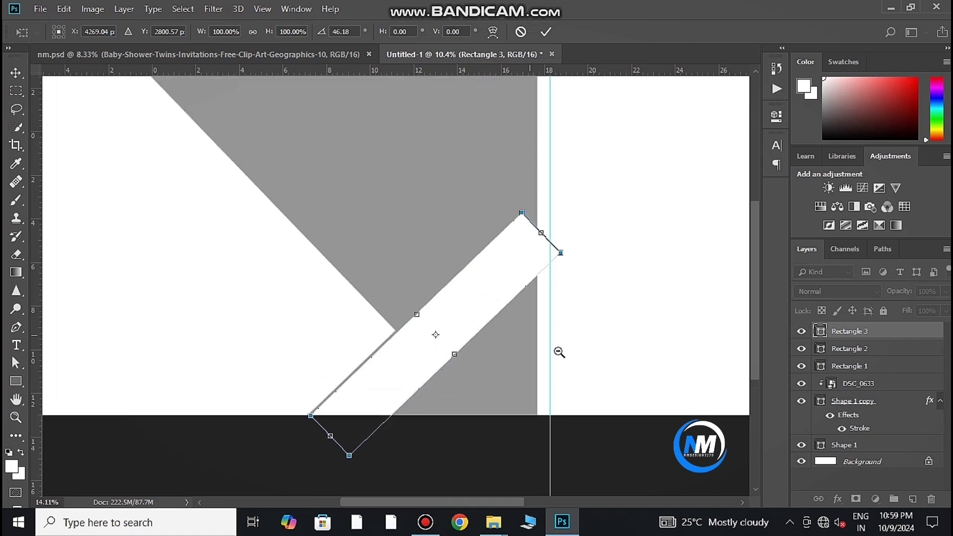
left_click_drag(489, 329, 427, 298)
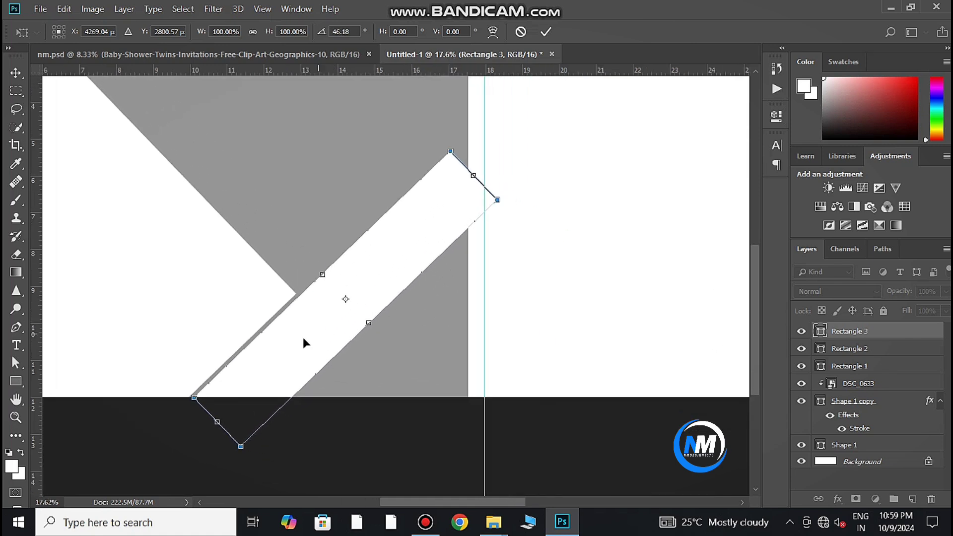
scroll(307, 331, "up", 2)
scroll(313, 330, "up", 3)
left_click_drag(325, 339, 375, 238)
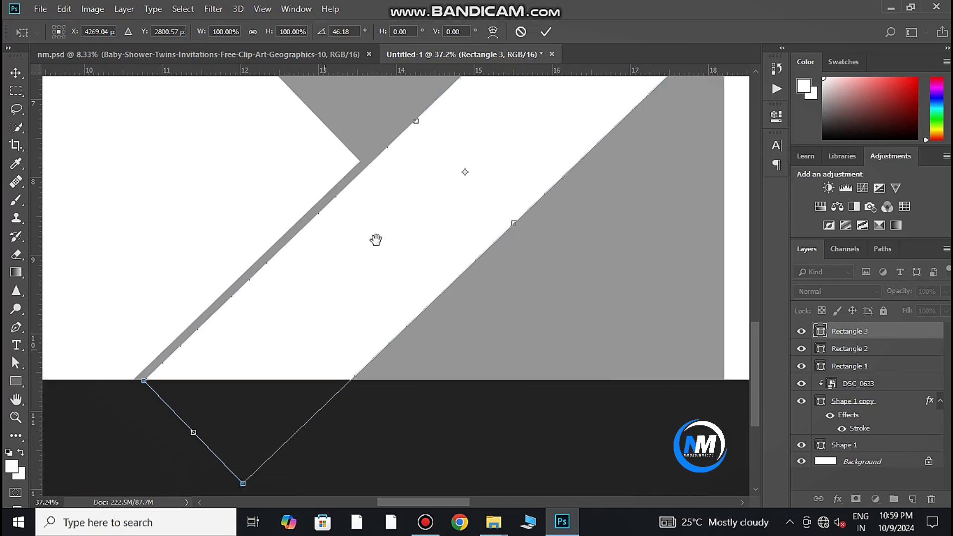
left_click_drag(285, 279, 277, 279)
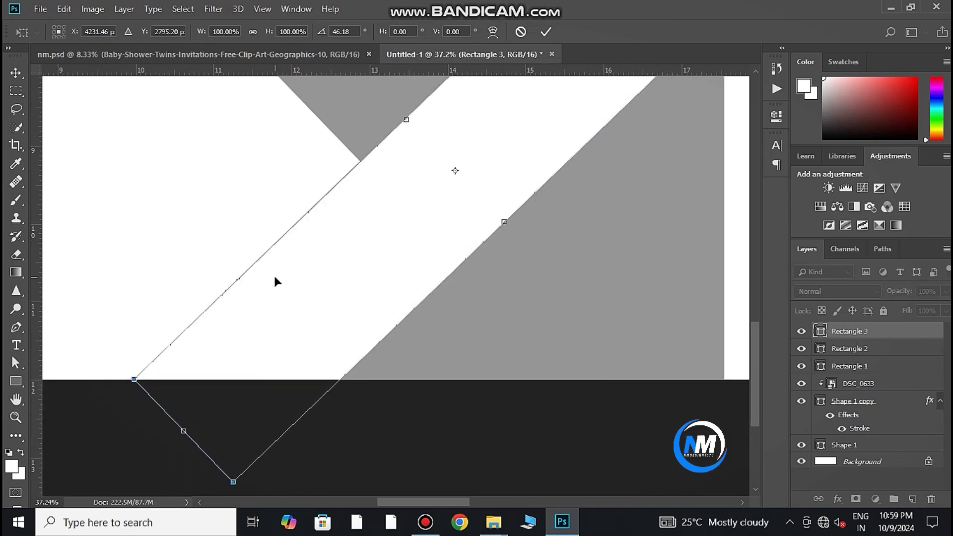
left_click_drag(370, 261, 338, 306)
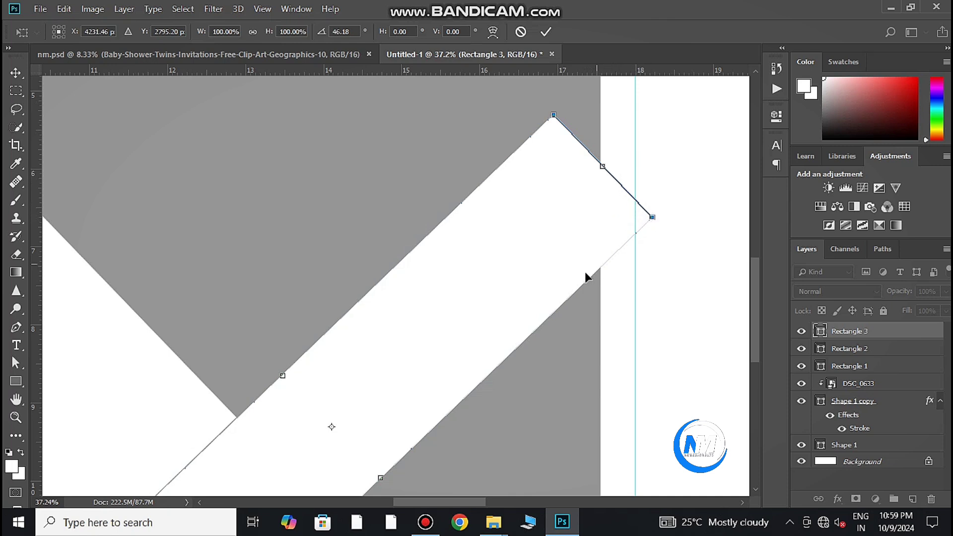
scroll(564, 206, "down", 2)
scroll(502, 249, "down", 2)
scroll(503, 250, "down", 2)
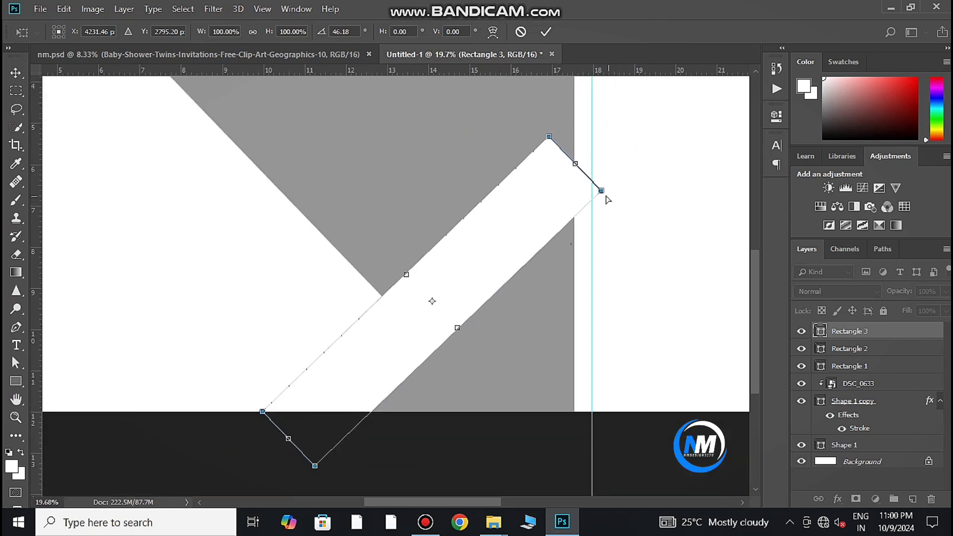
left_click_drag(602, 191, 578, 212)
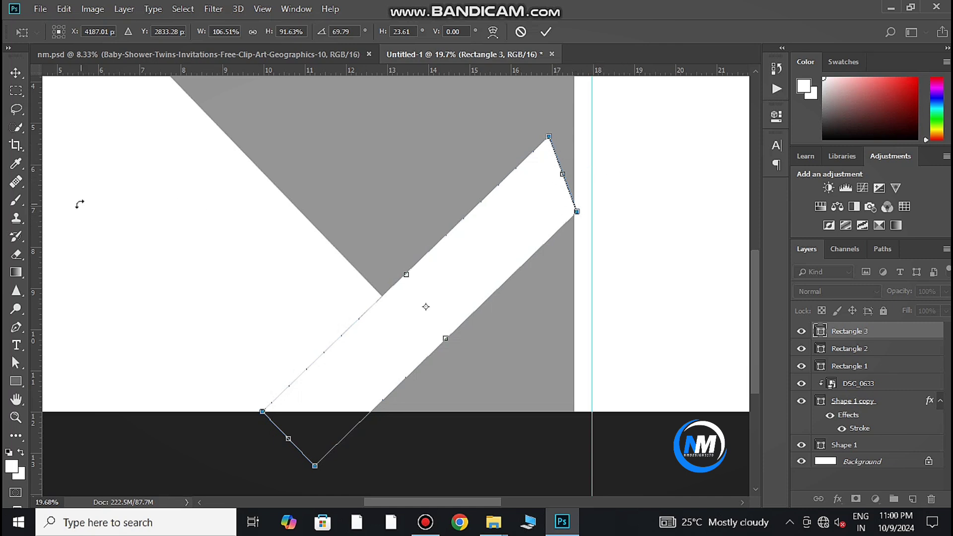
Add a vertical guide at the grey edge and trim the band's end flush to it.
left_click_drag(46, 213, 553, 298)
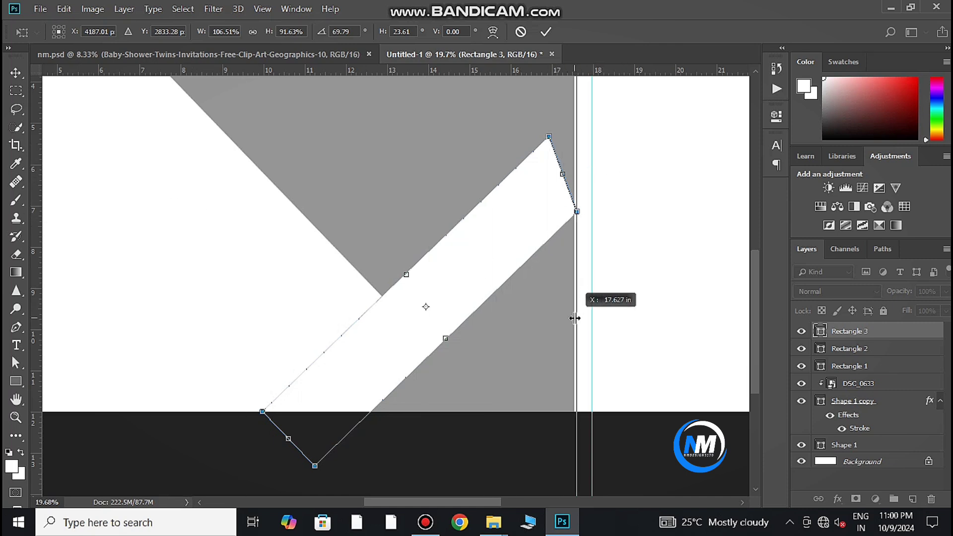
left_click_drag(574, 318, 575, 318)
scroll(607, 249, "up", 1)
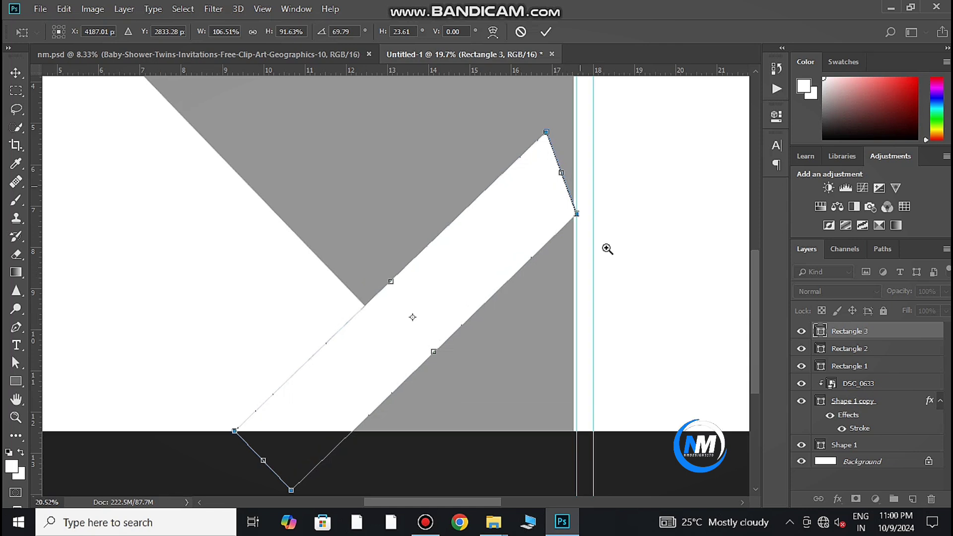
scroll(608, 249, "up", 3)
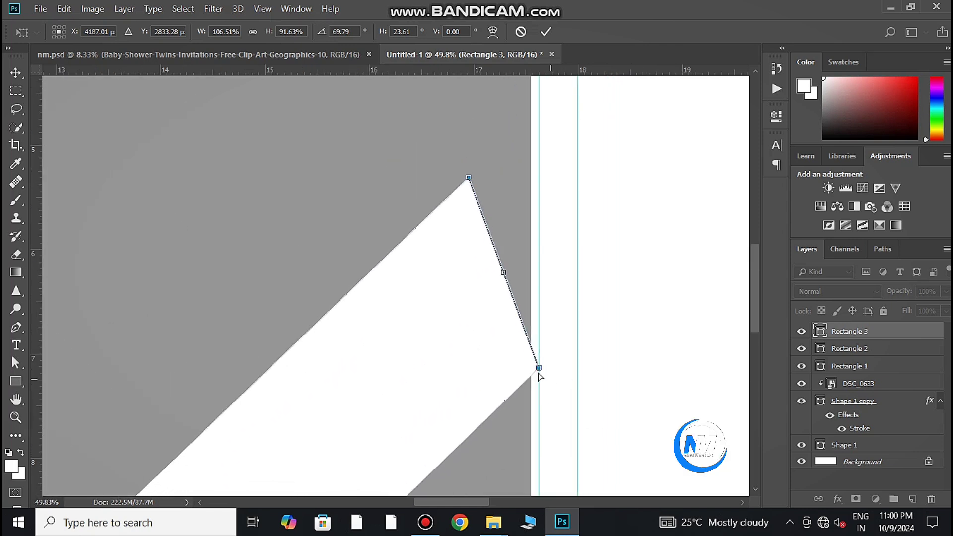
left_click_drag(539, 369, 536, 371)
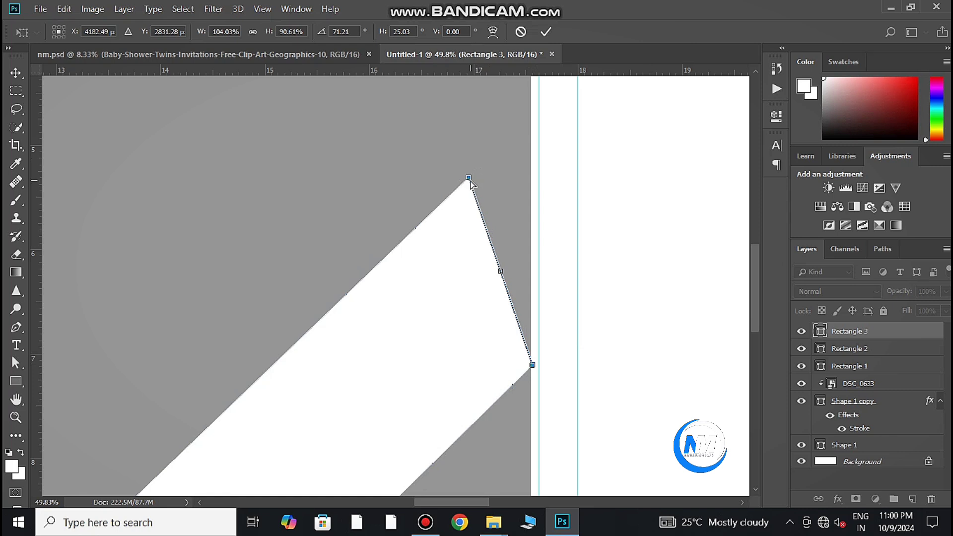
left_click_drag(470, 183, 532, 126)
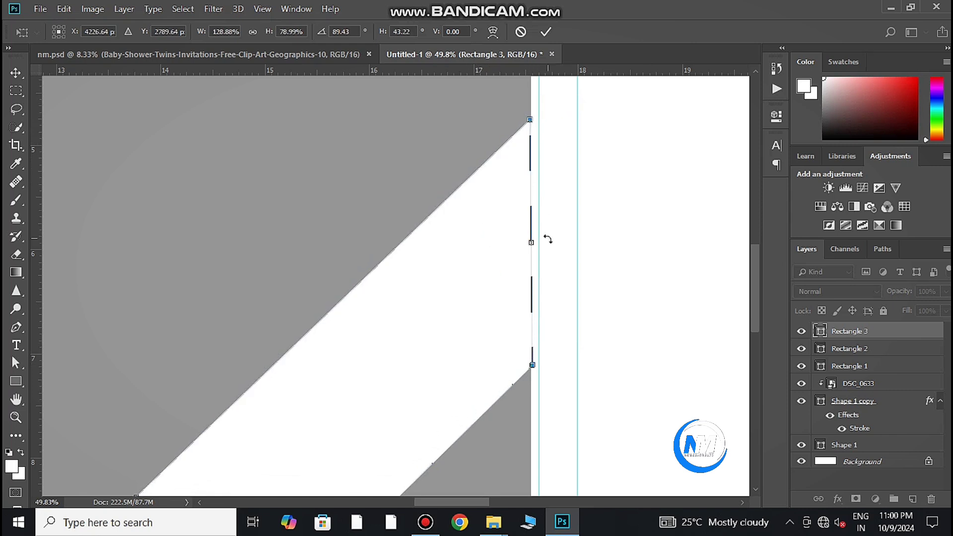
left_click(548, 32)
left_click(423, 200)
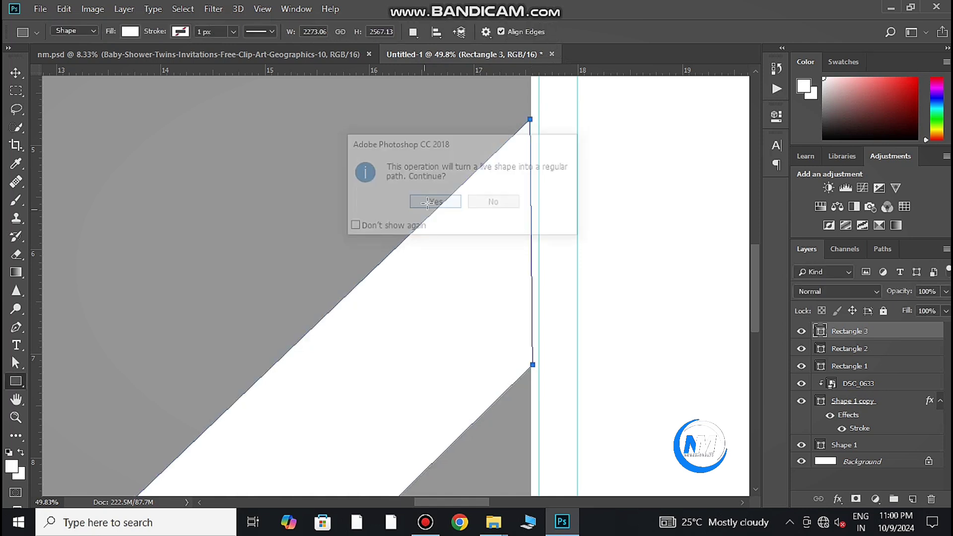
Fill the diagonal band with pink #c89595.
left_click(16, 72)
double_click(821, 331)
type("c89595")
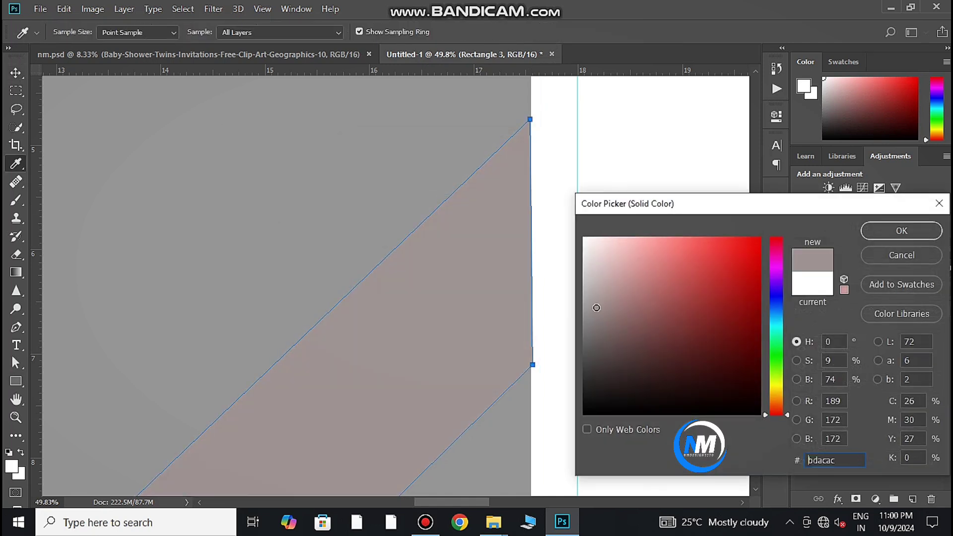
left_click(889, 232)
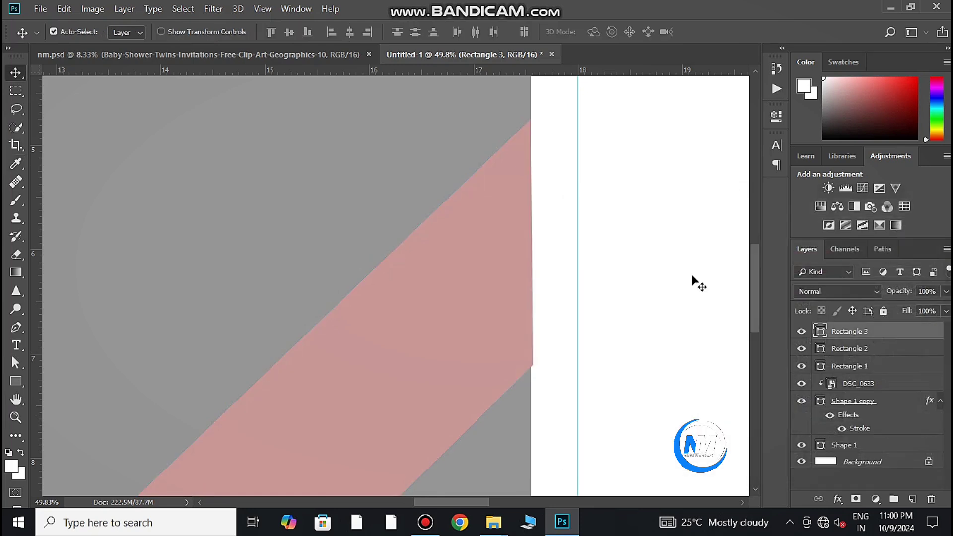
Pan and zoom out until the whole album spread is visible.
mouse_move(477, 423)
left_mouse_down()
mouse_move(549, 325)
mouse_move(546, 310)
left_mouse_up()
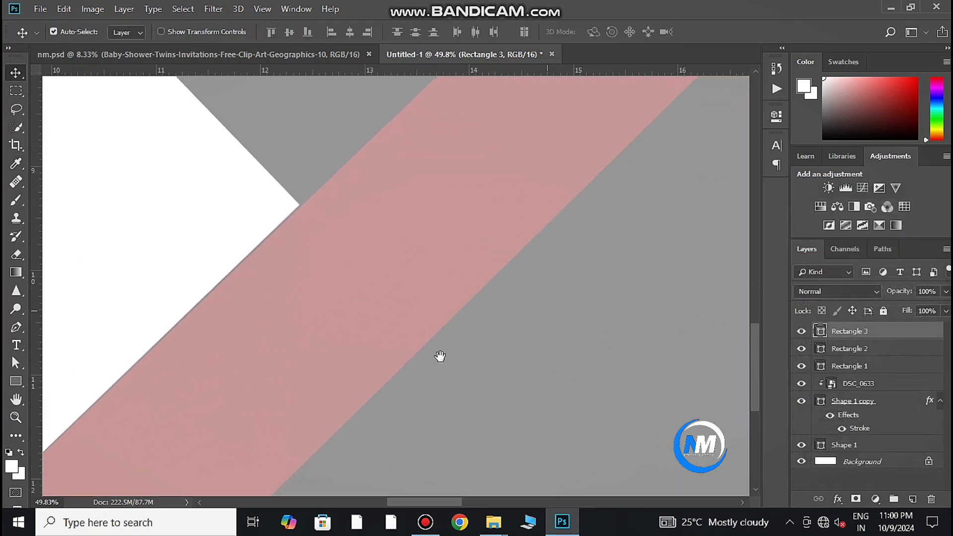
mouse_move(438, 356)
left_mouse_down()
mouse_move(434, 432)
mouse_move(467, 436)
left_mouse_up()
scroll(467, 437, "down", 1)
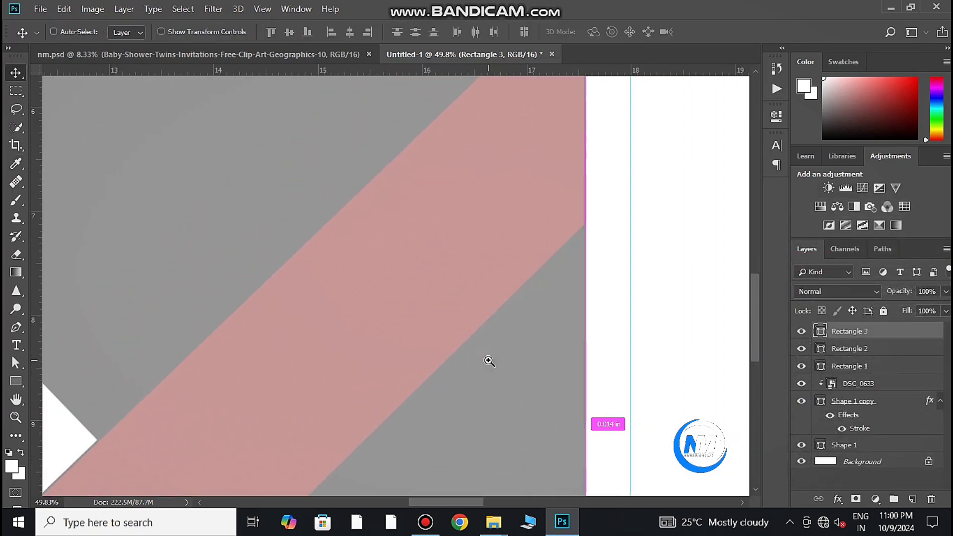
scroll(487, 361, "down", 1)
scroll(451, 374, "down", 1)
scroll(389, 385, "down", 1)
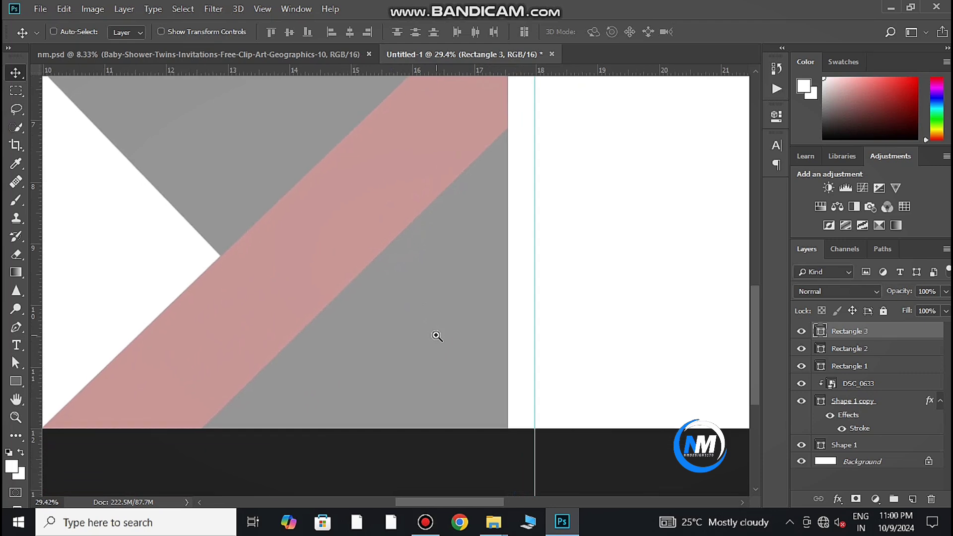
scroll(424, 336, "down", 1)
scroll(417, 340, "down", 1)
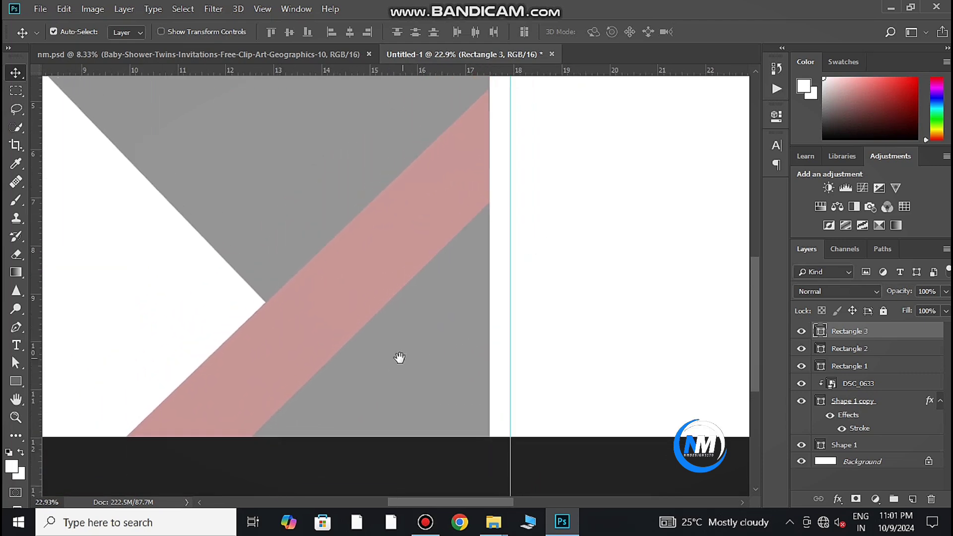
scroll(385, 362, "down", 5)
scroll(347, 372, "down", 1)
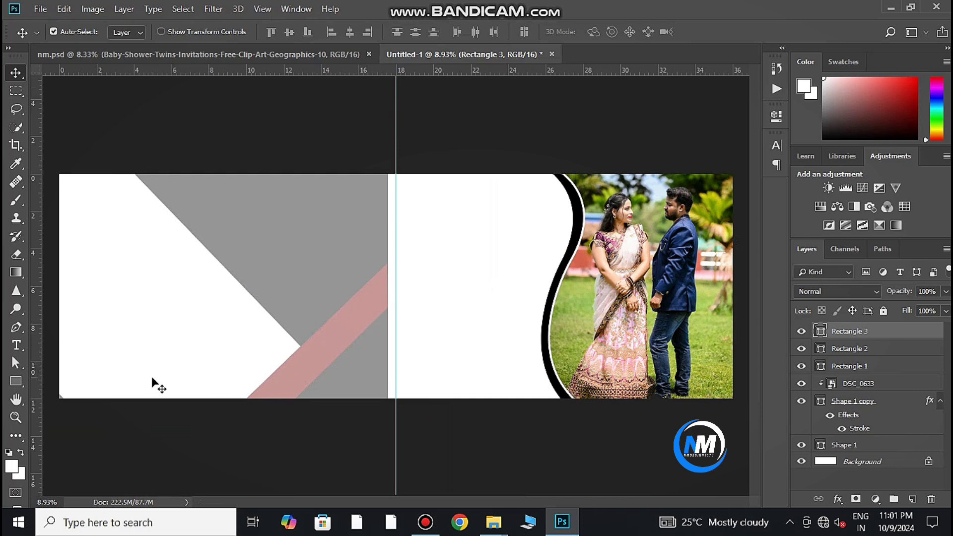
Draw a circle on the right page beside the photo's curved edge.
left_click(20, 381)
left_click(68, 407)
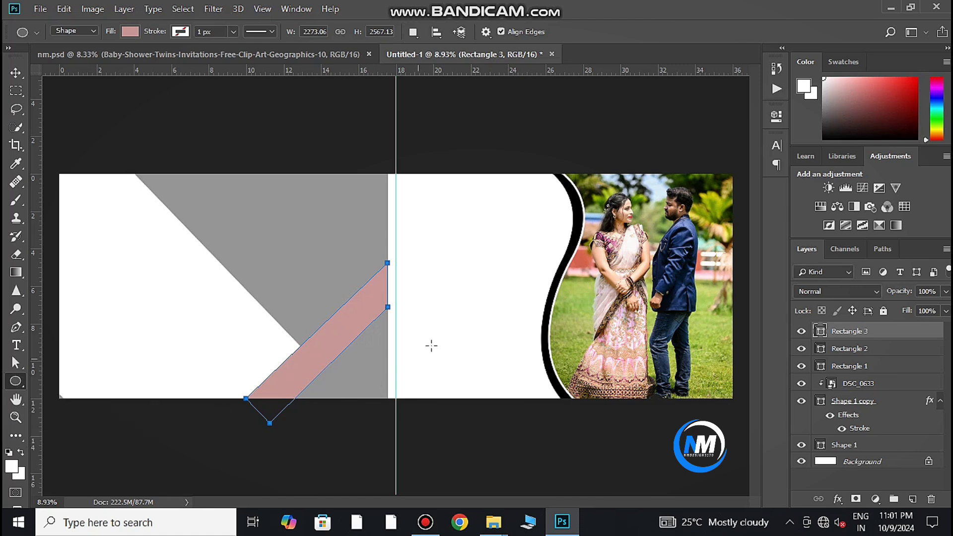
left_click(919, 498)
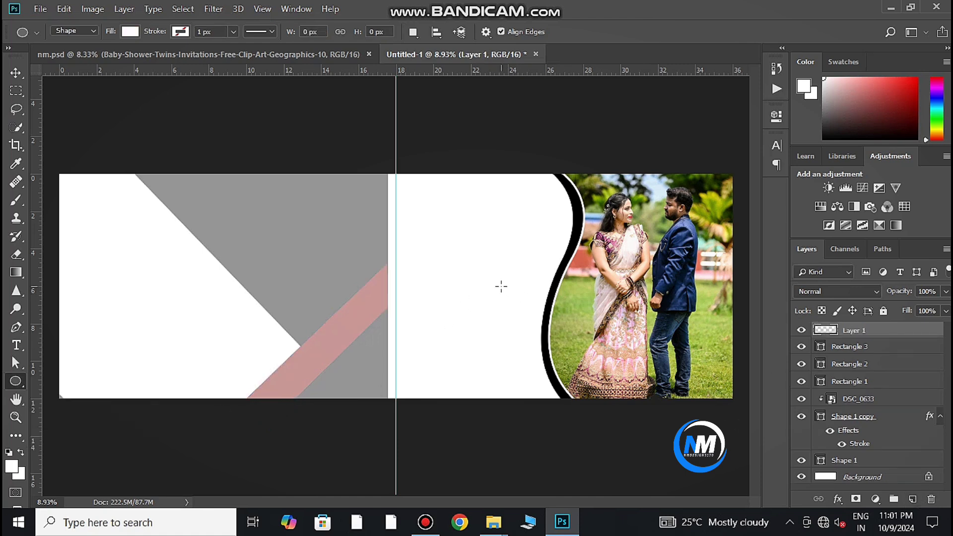
left_click_drag(501, 286, 592, 377)
Fill the circle dark grey and nudge it slightly left.
left_click(578, 221)
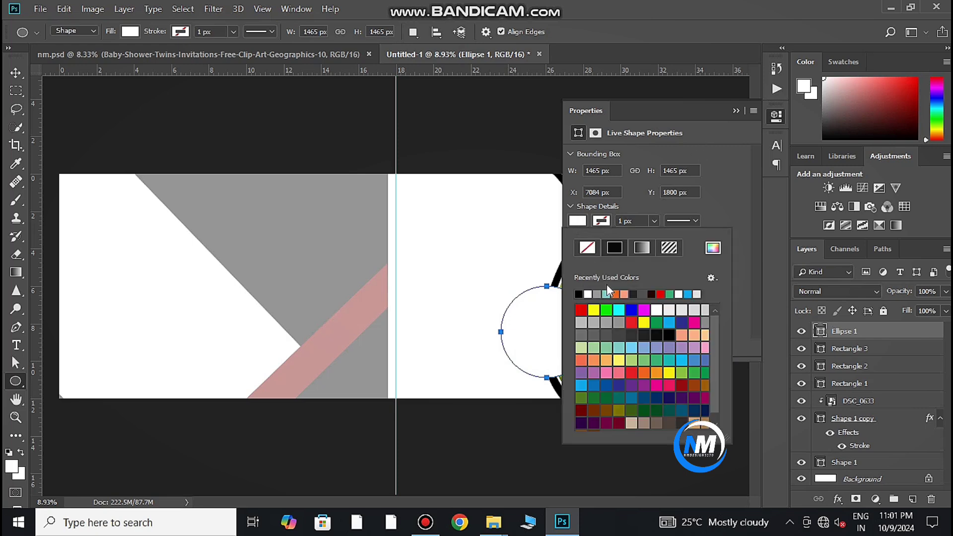
left_click(578, 293)
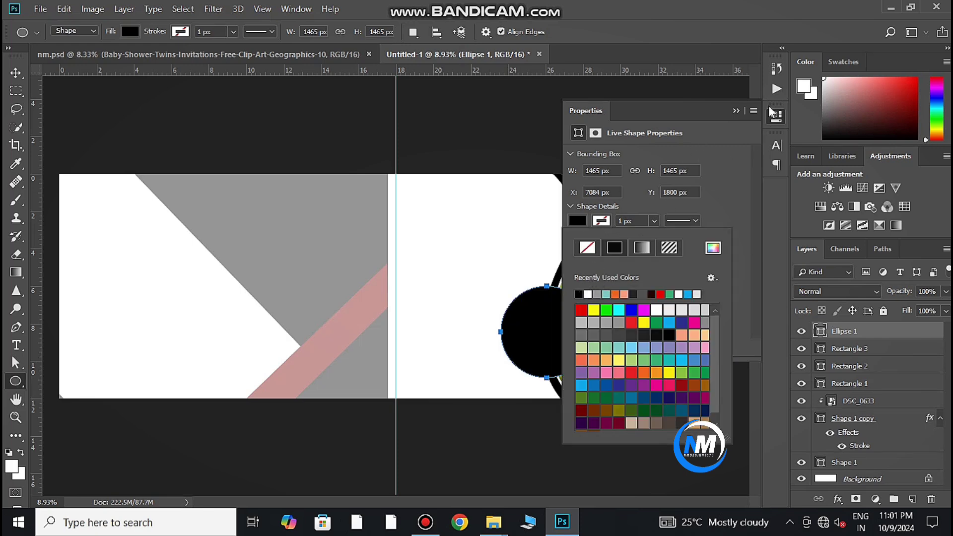
left_click(619, 348)
left_click(630, 332)
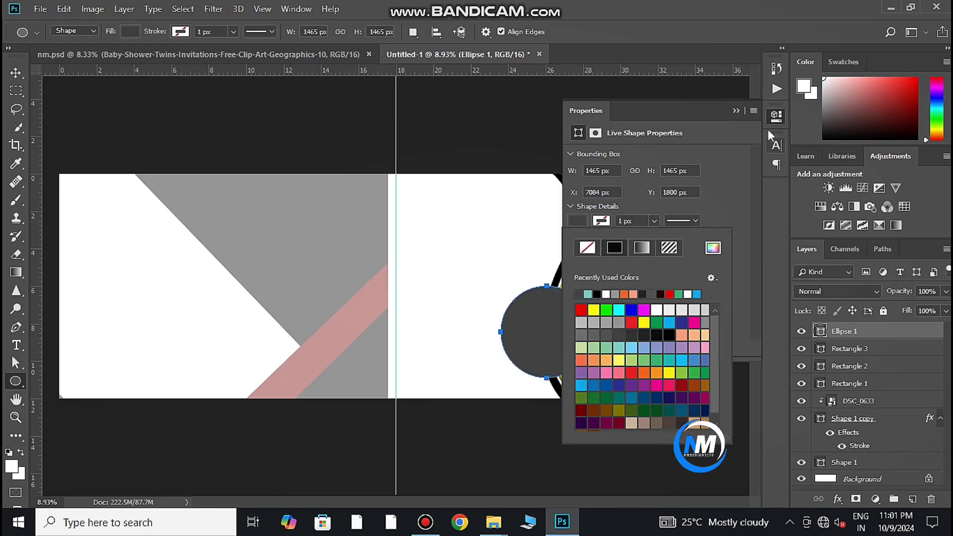
left_click(736, 110)
left_click(15, 73)
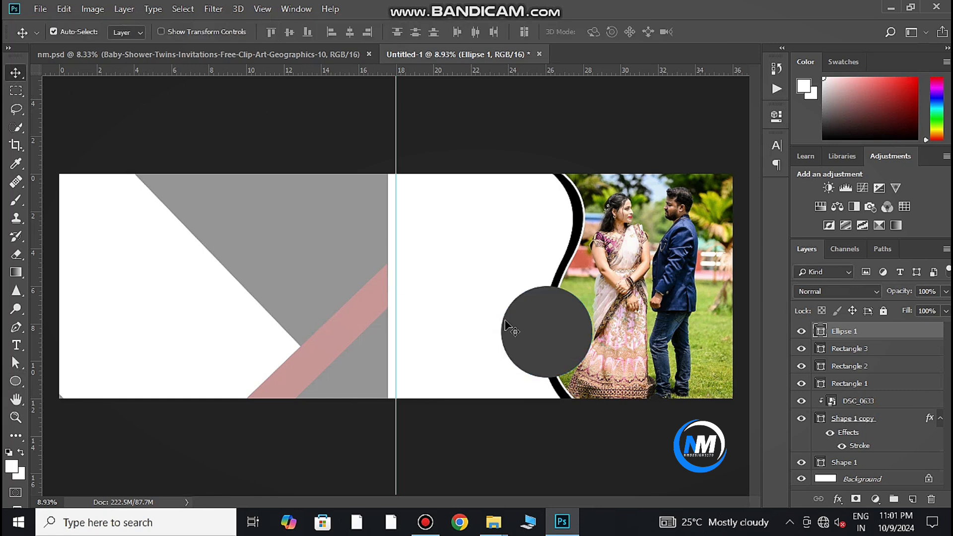
left_click_drag(551, 339, 546, 342)
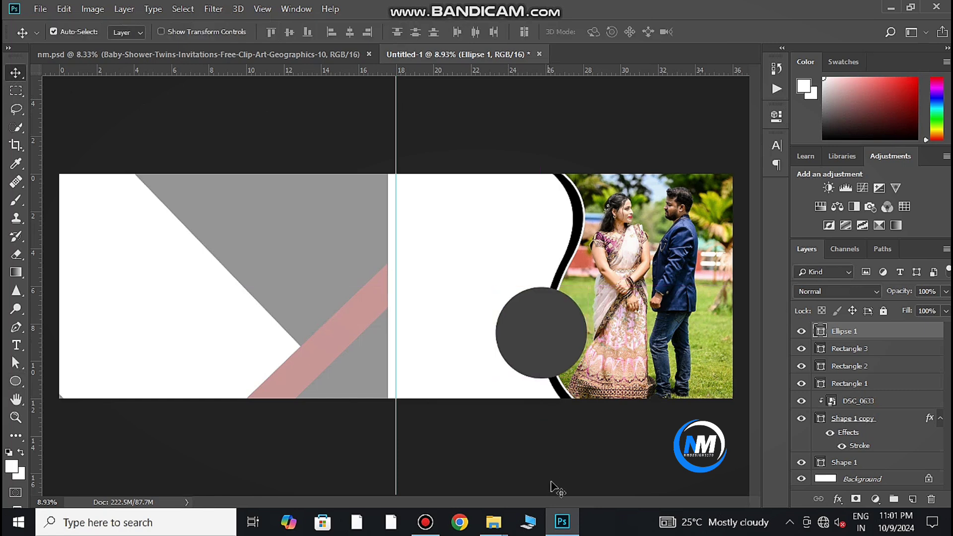
left_click(562, 522)
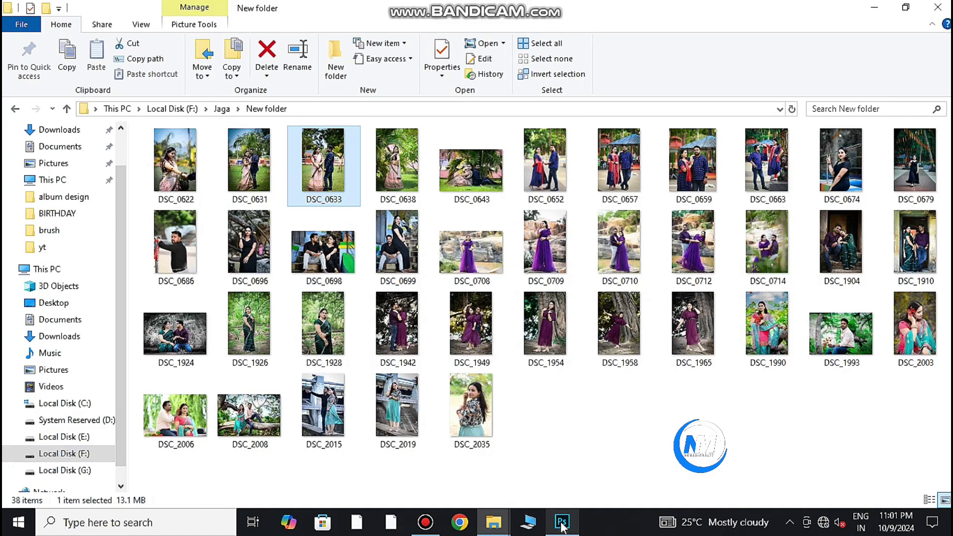
Preview DSC_0622, then drag DSC_0638 from the shoot folder into the album document.
double_click(180, 168)
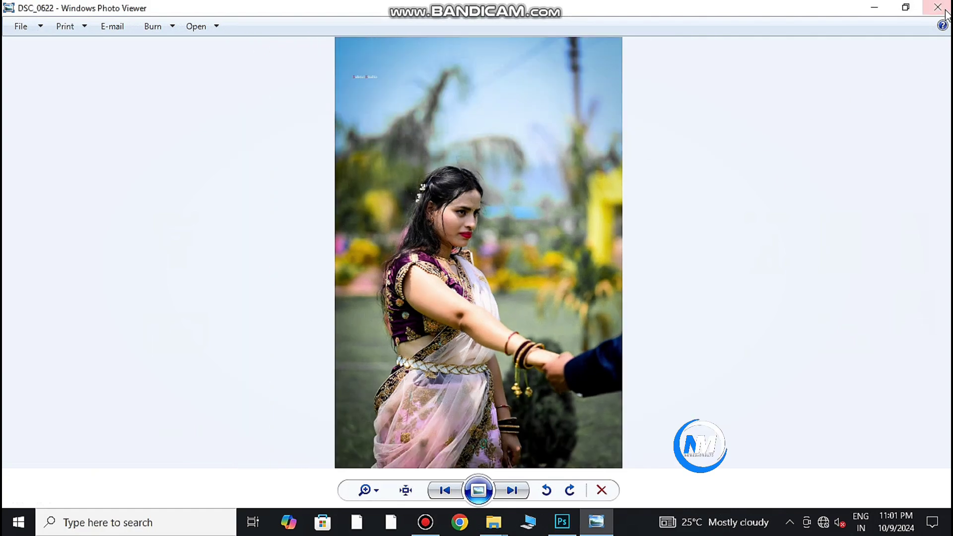
left_click(937, 7)
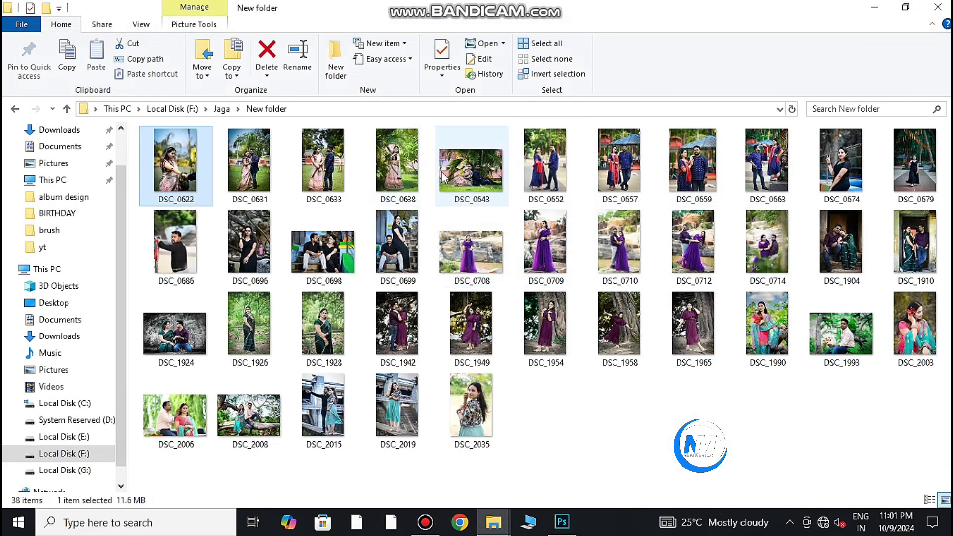
left_click_drag(400, 165, 484, 377)
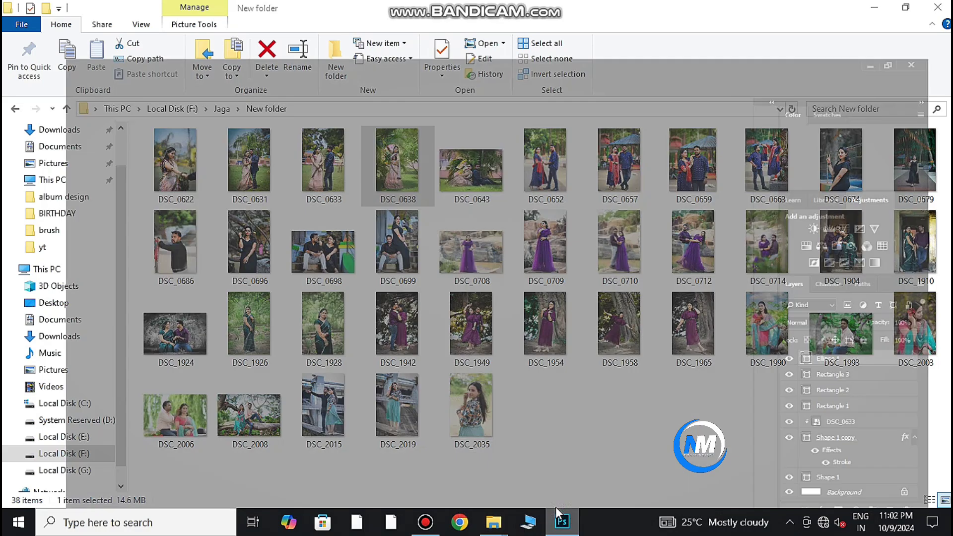
left_click_drag(485, 377, 490, 378)
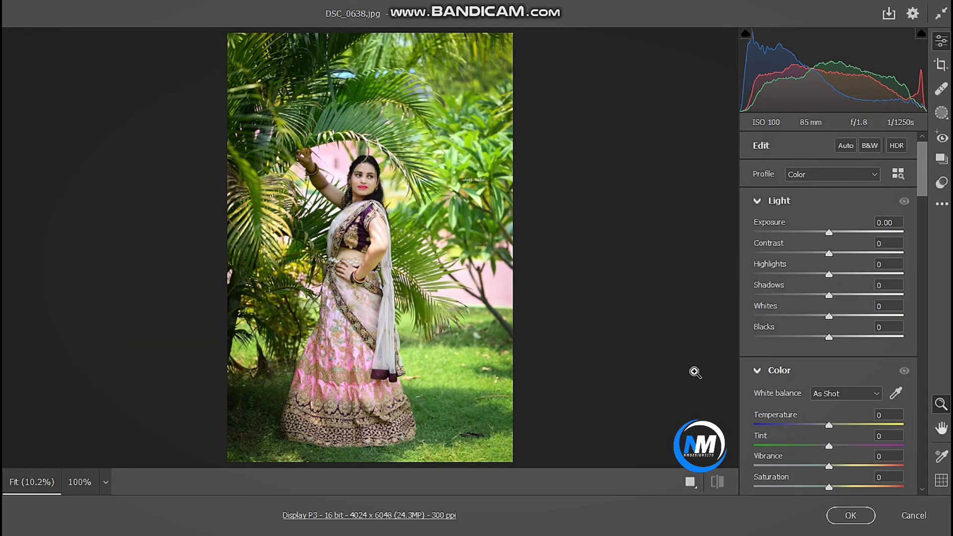
Set Highlights -41, Shadows +26, Whites +6, Blacks -31 and Temperature +9 in Camera Raw.
mouse_move(829, 274)
left_mouse_down()
mouse_move(798, 275)
mouse_move(848, 294)
left_mouse_up()
mouse_move(828, 337)
left_mouse_down()
mouse_move(806, 337)
mouse_move(834, 316)
left_mouse_up()
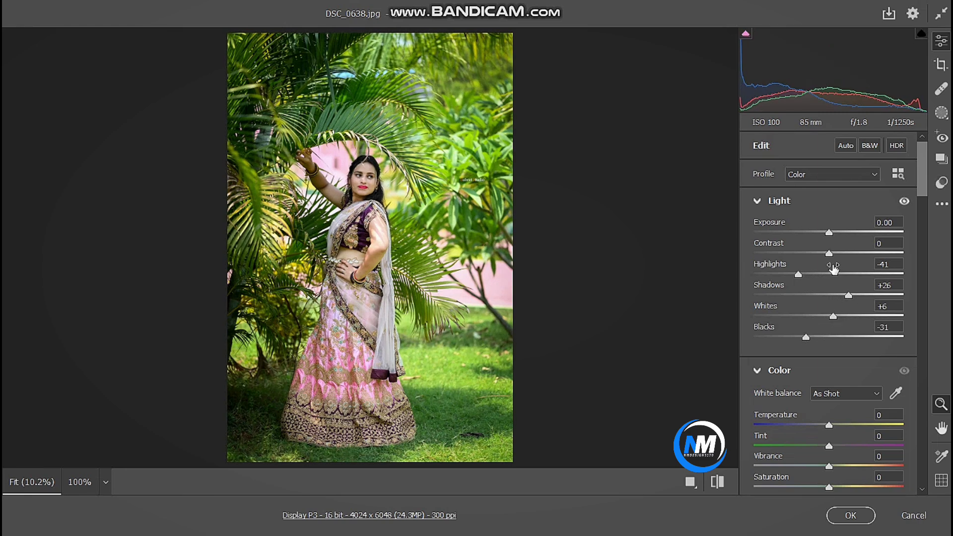
left_click(836, 424)
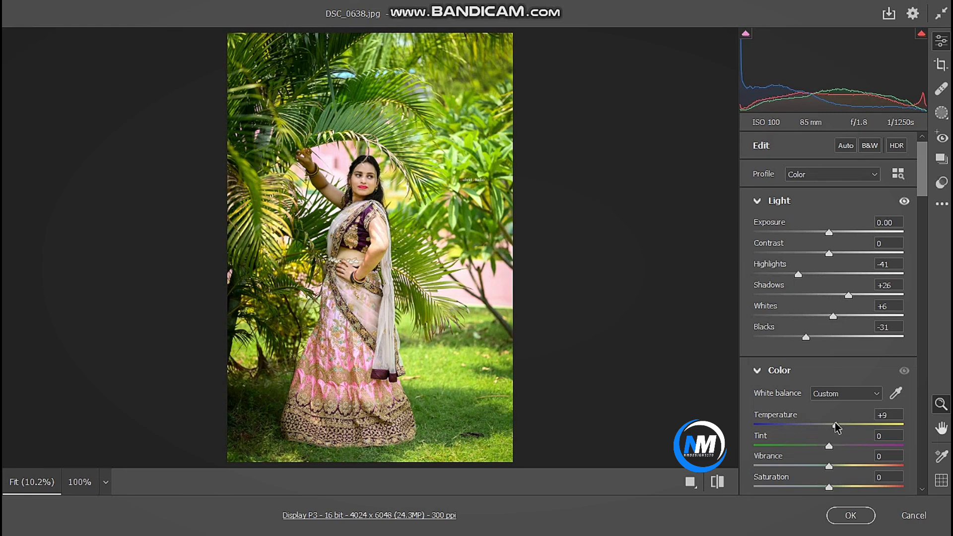
scroll(836, 429, "down", 3)
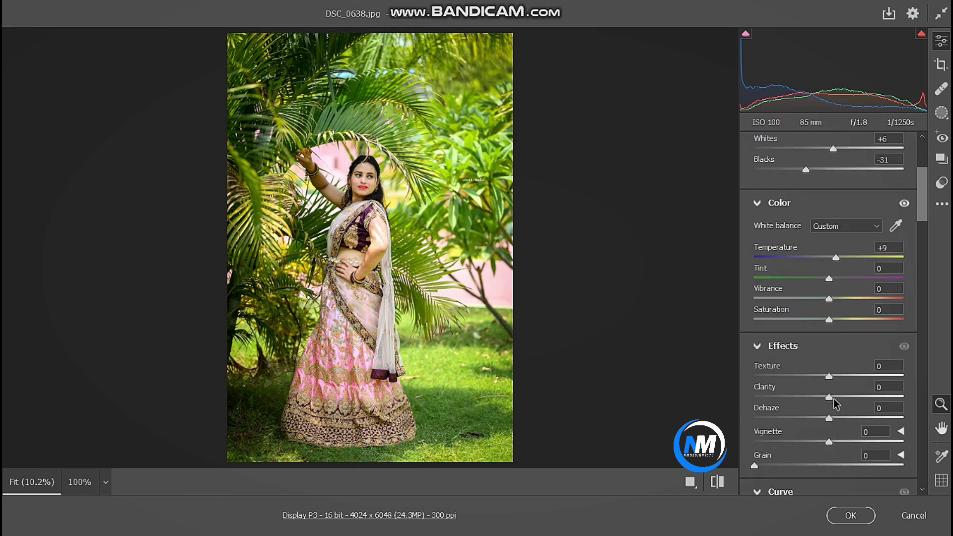
scroll(839, 395, "down", 5)
scroll(835, 298, "down", 4)
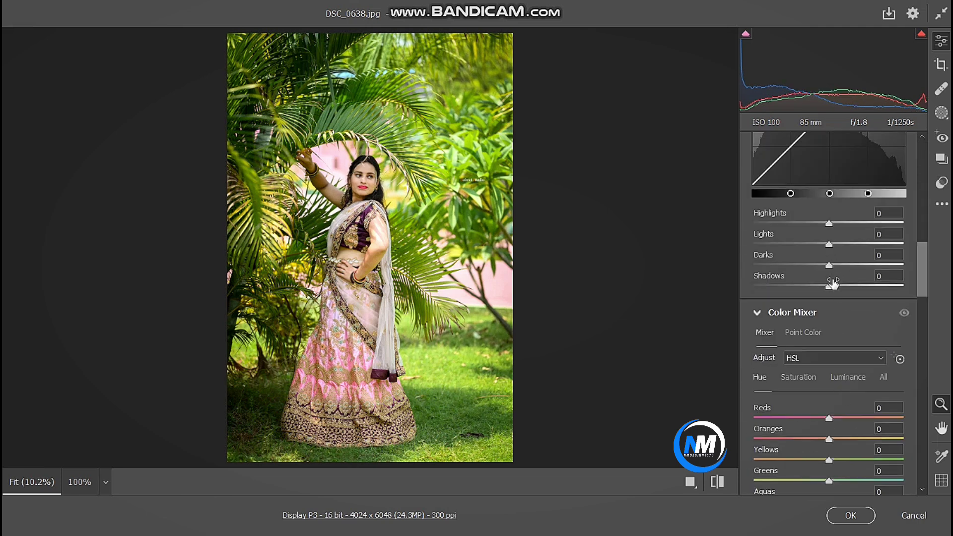
Deepen the tone curve shadows, set Yellows saturation -27 and Greens hue -21, and accept.
mouse_move(832, 283)
left_mouse_down()
mouse_move(807, 286)
mouse_move(830, 266)
left_mouse_up()
scroll(827, 296, "down", 3)
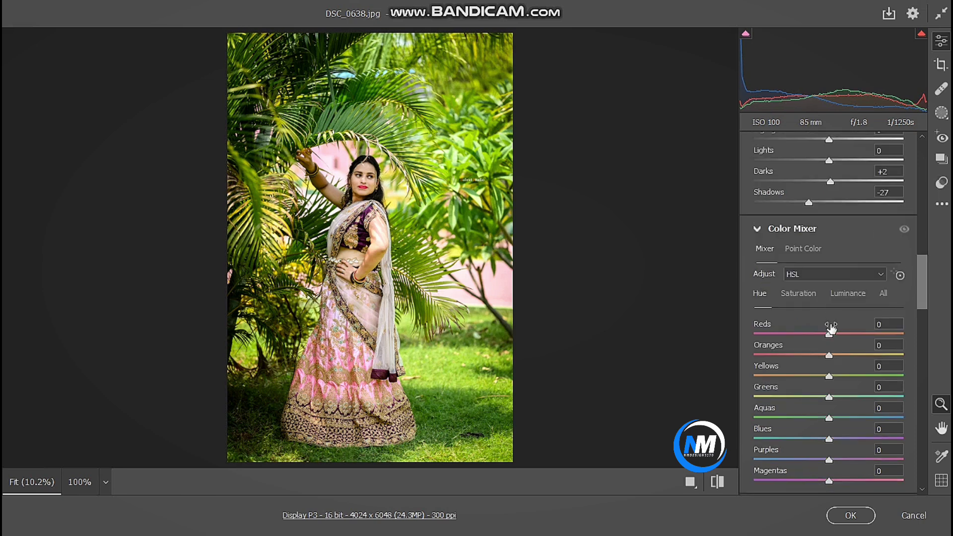
left_click(799, 296)
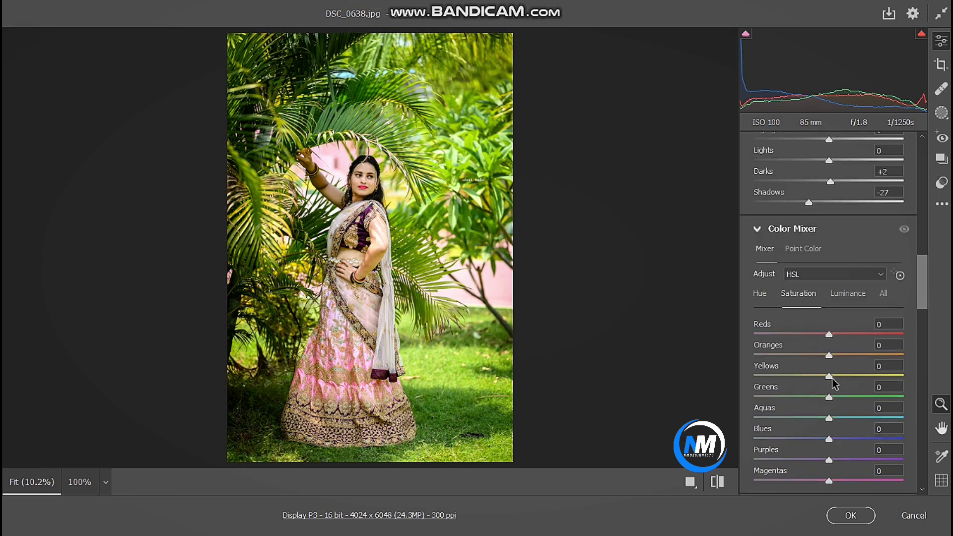
mouse_move(831, 376)
left_mouse_down()
mouse_move(812, 373)
mouse_move(859, 395)
mouse_move(815, 399)
mouse_move(841, 399)
left_mouse_up()
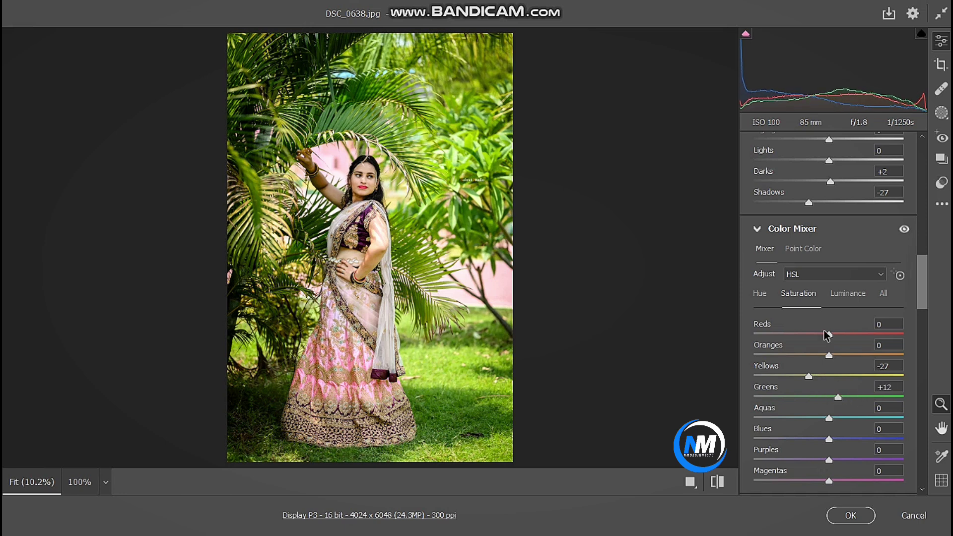
left_click(760, 296)
left_click_drag(829, 397, 814, 397)
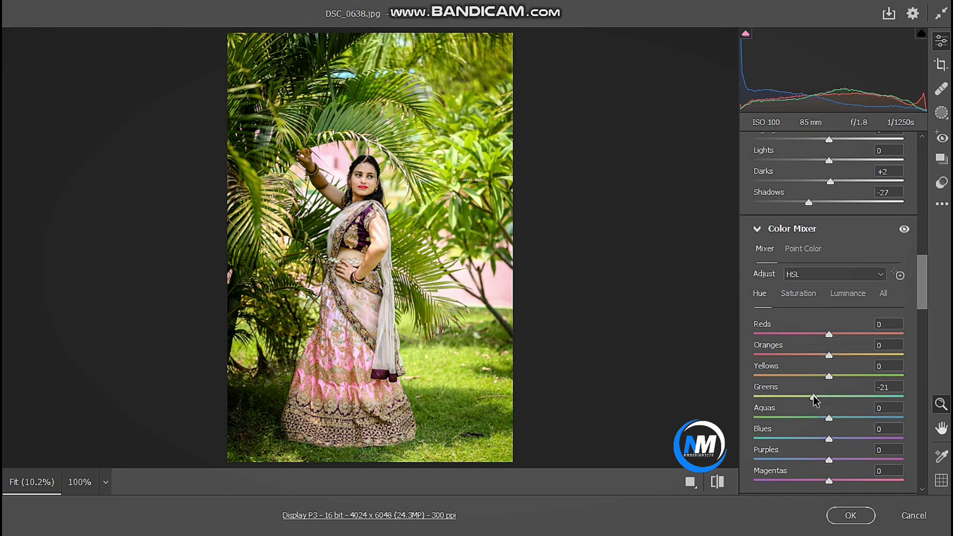
scroll(844, 446, "down", 5)
scroll(838, 442, "down", 5)
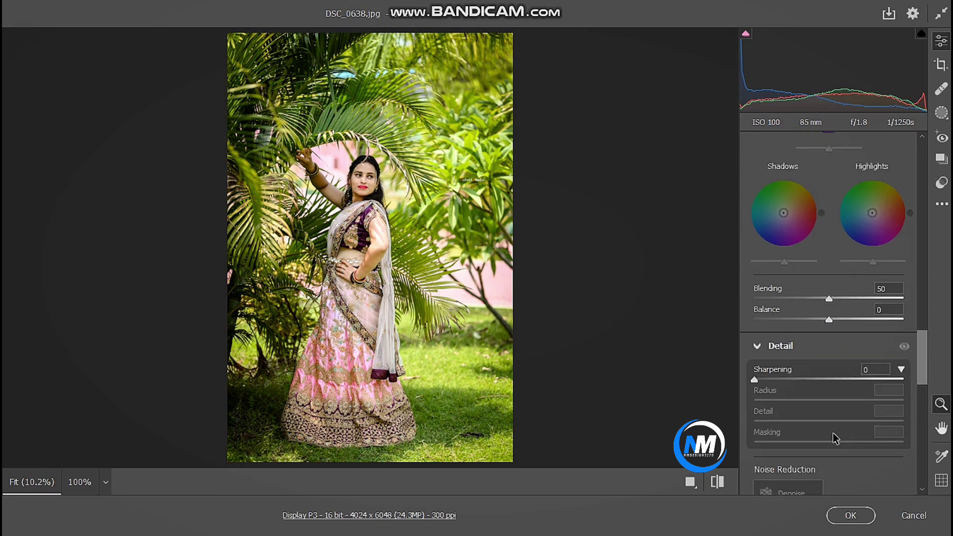
scroll(825, 445, "down", 3)
scroll(826, 445, "down", 10)
scroll(825, 445, "down", 5)
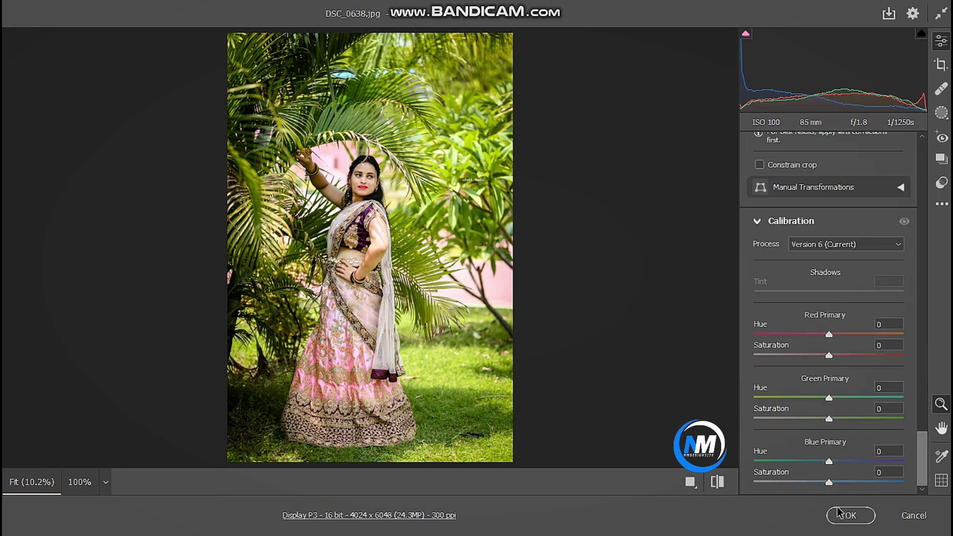
left_click(850, 515)
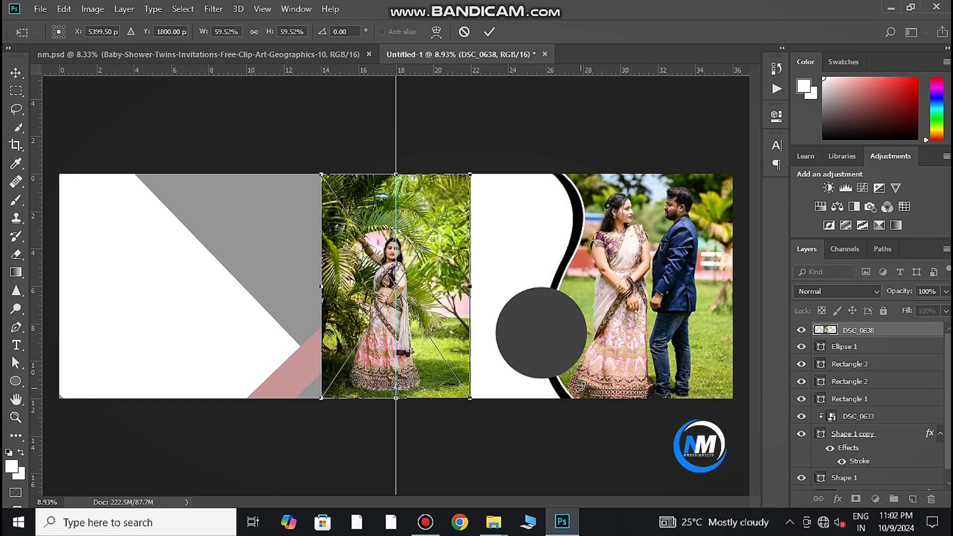
Place DSC_0638 over the grey circle and clip it into the circle.
left_click_drag(443, 285, 550, 303)
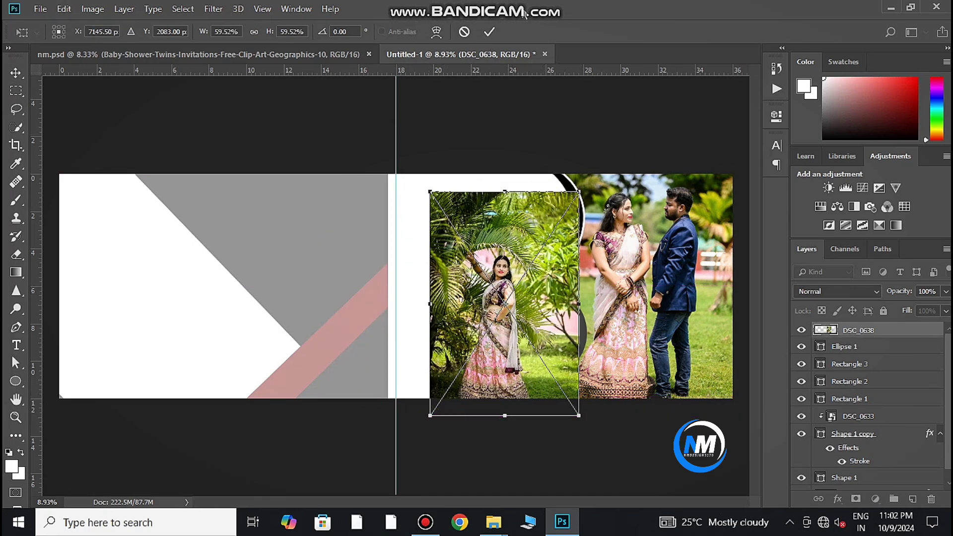
left_click(491, 32)
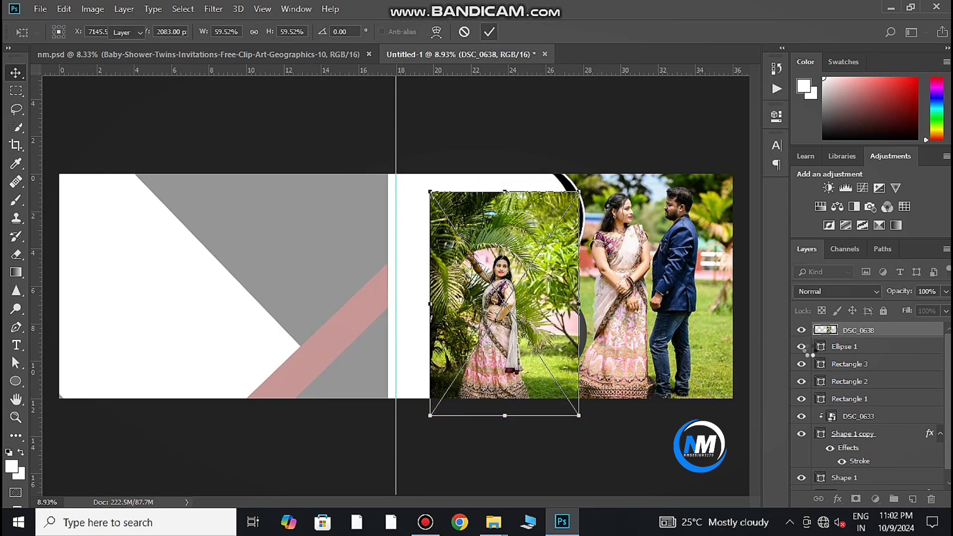
left_click(873, 340, "alt")
left_click_drag(541, 343, 583, 378)
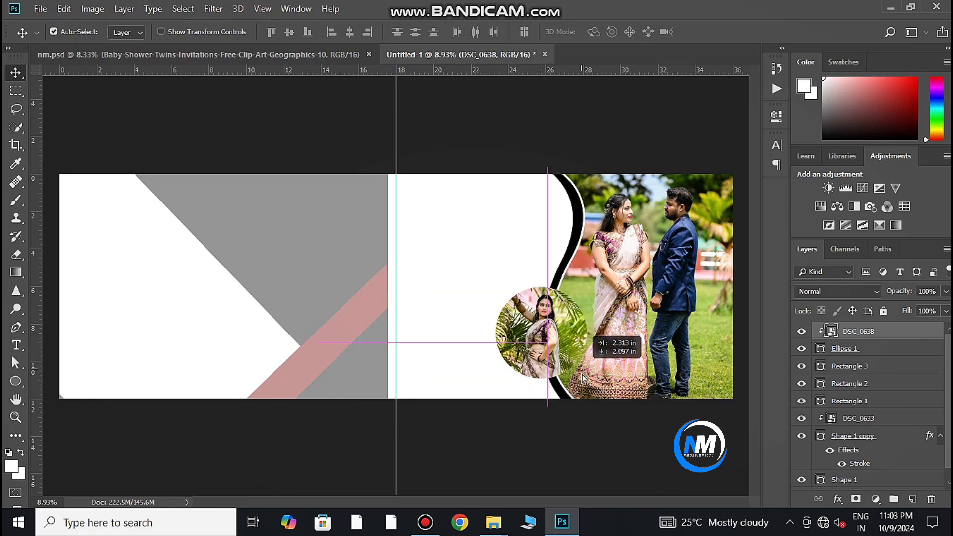
Scale the clipped portrait to about 53% and nudge it into place.
key("ctrl+t")
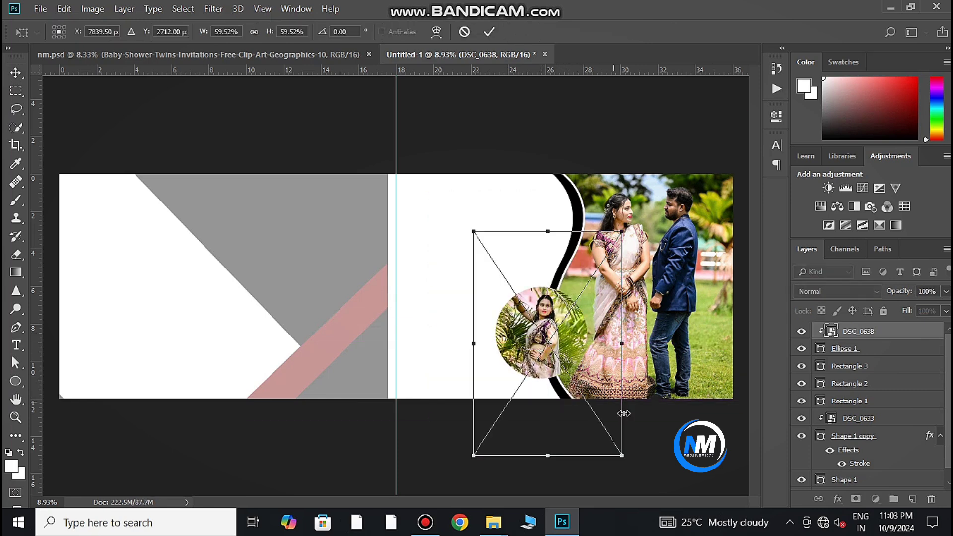
left_click_drag(622, 452, 614, 443)
left_click_drag(589, 405, 591, 403)
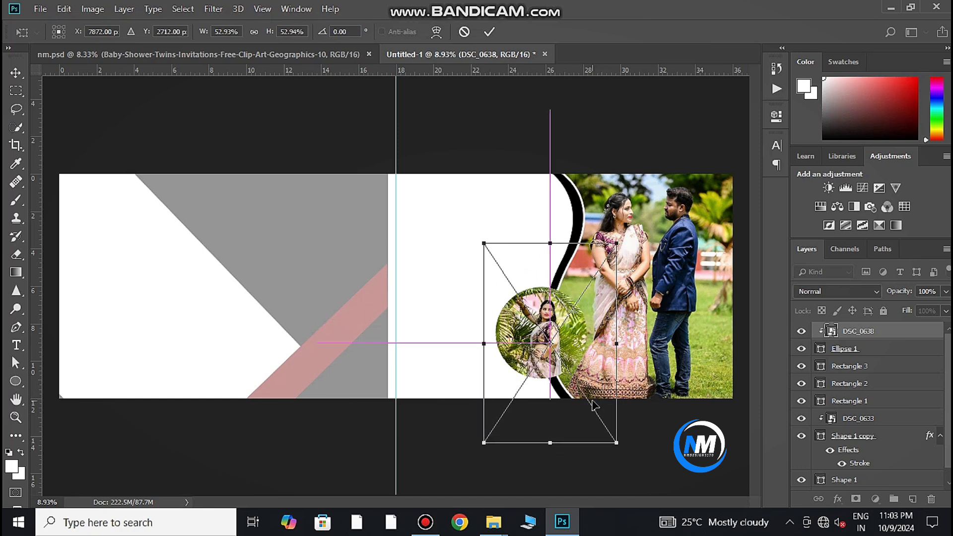
left_click(489, 32)
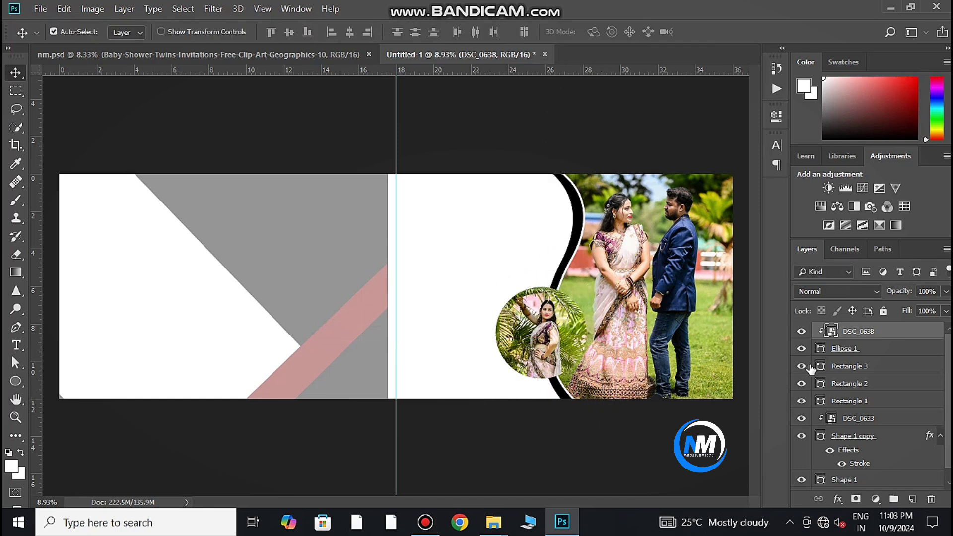
Duplicate the Ellipse 1 circle layer.
left_click(856, 349)
left_click_drag(827, 419, 819, 438)
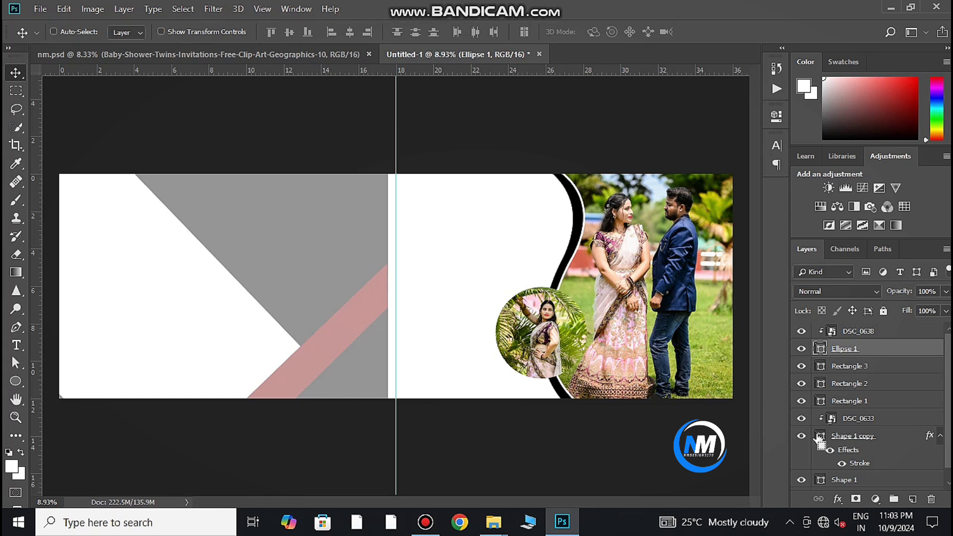
left_click_drag(819, 438, 817, 441)
key("ctrl")
key("ctrl+j")
Enlarge the original Ellipse 1 to about 112% to form a dark grey ring.
left_click(870, 368)
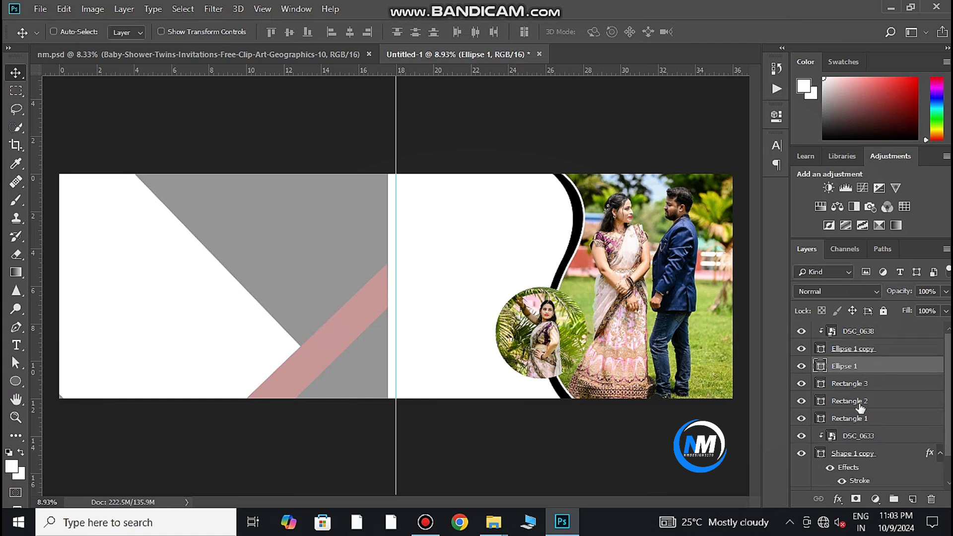
key("ctrl+t")
left_click_drag(587, 378, 592, 383)
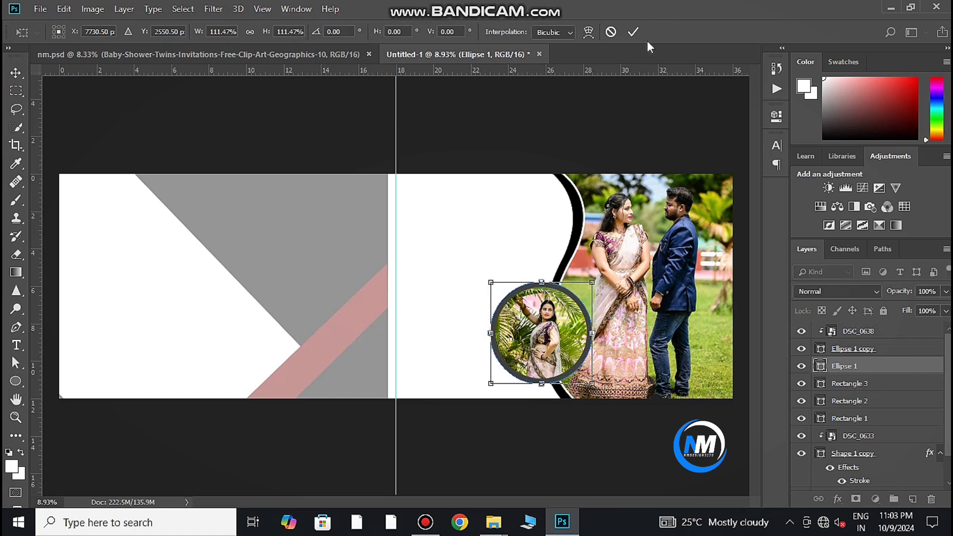
left_click(633, 31)
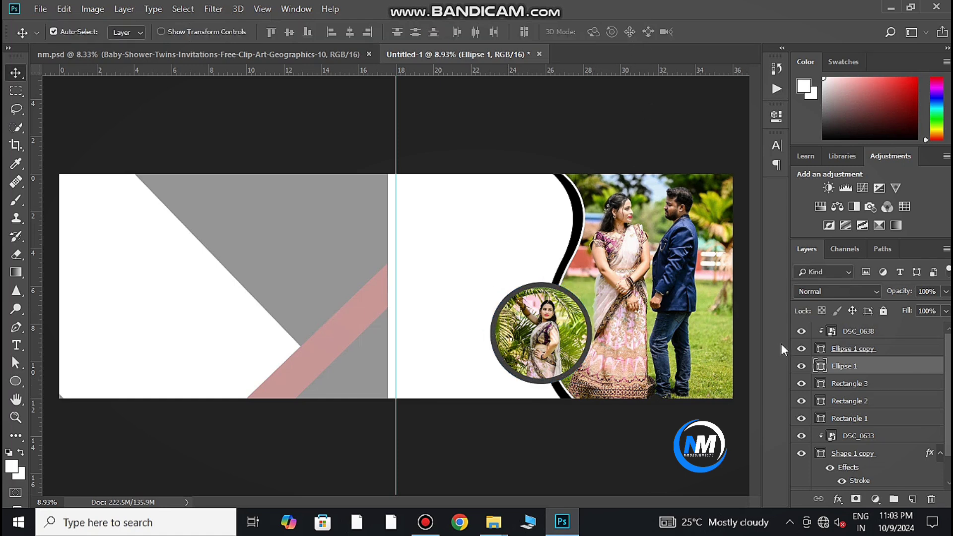
double_click(820, 366)
left_click(886, 253)
Add a 32 px white inside stroke to Ellipse 1 copy.
double_click(883, 350)
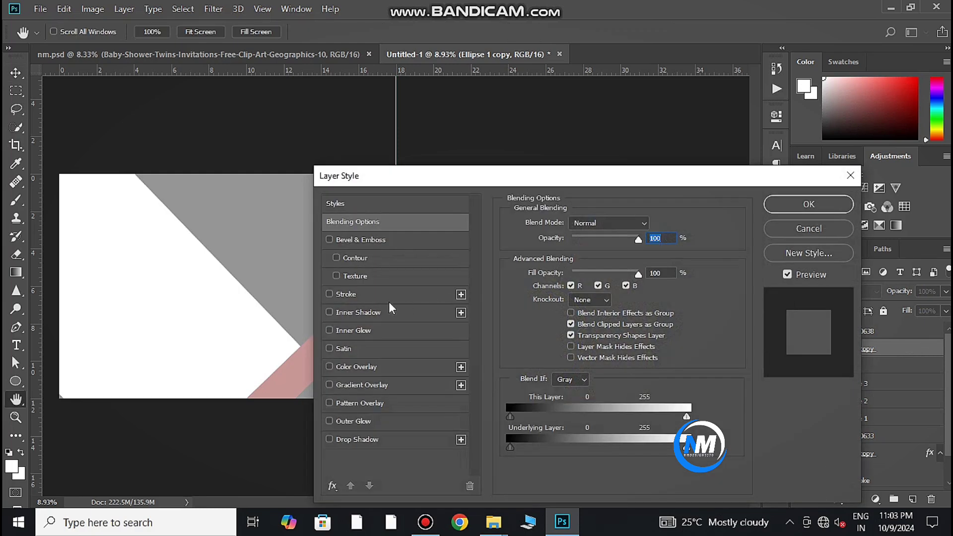
left_click(385, 298)
left_click_drag(568, 177, 185, 163)
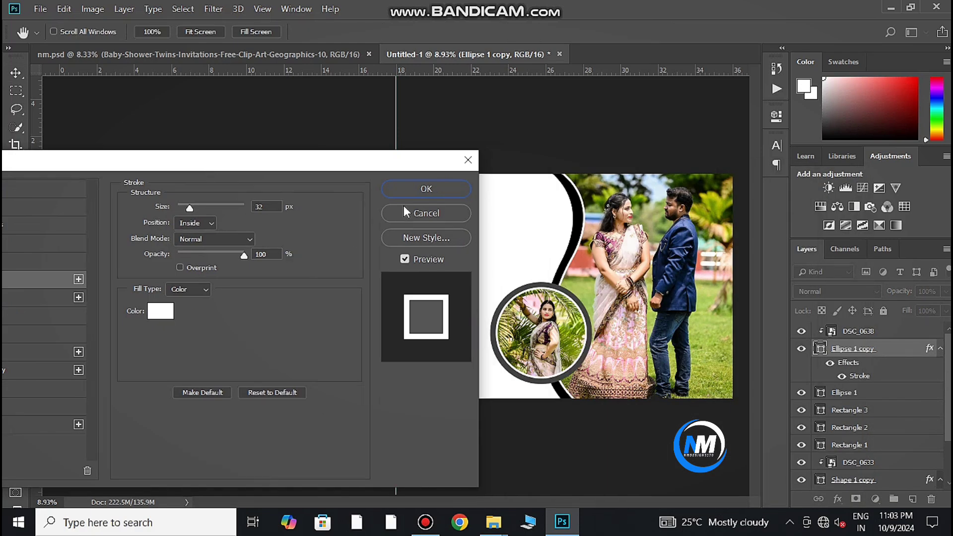
left_click(430, 188)
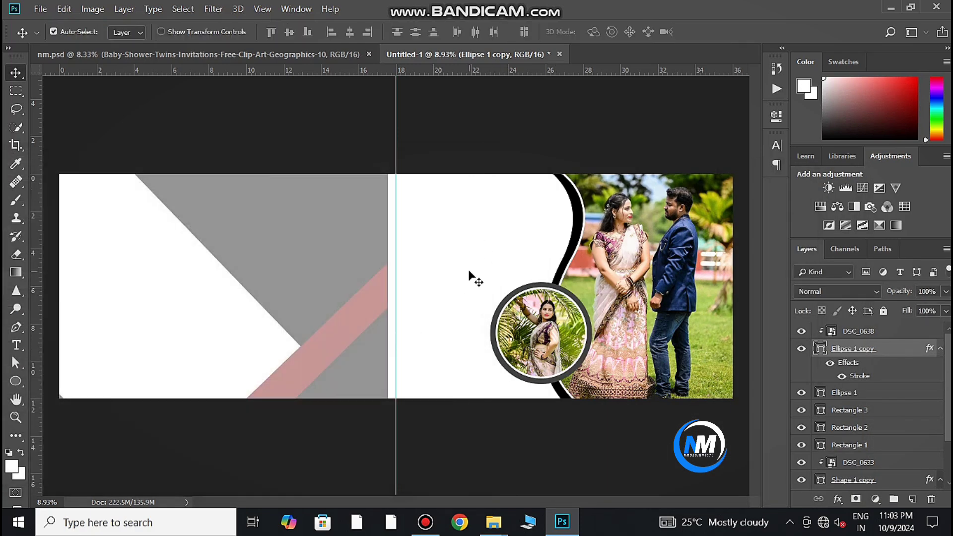
left_click(469, 277)
scroll(890, 447, "down", 3)
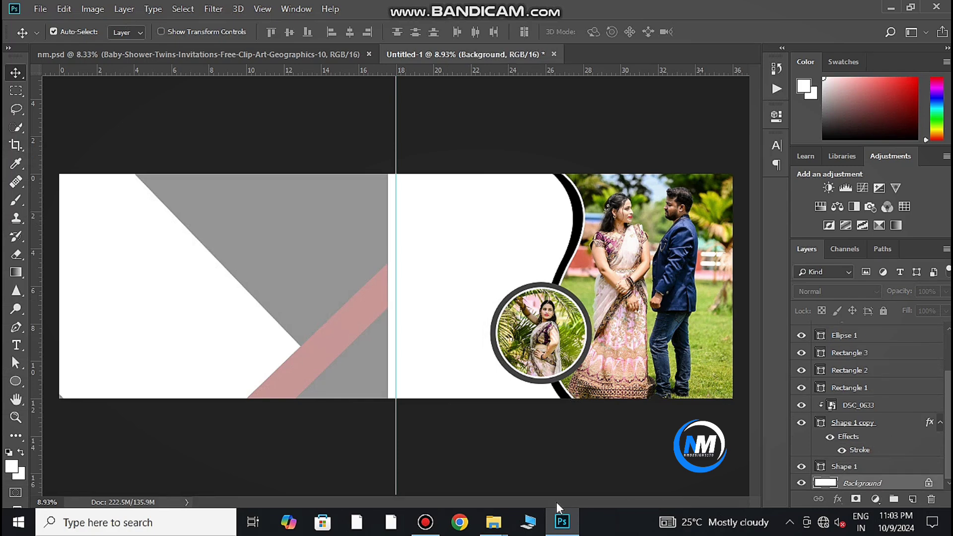
Open DSC_0622 in Camera Raw and boost its contrast and warm it slightly.
left_click(492, 521)
left_click_drag(174, 181, 524, 400)
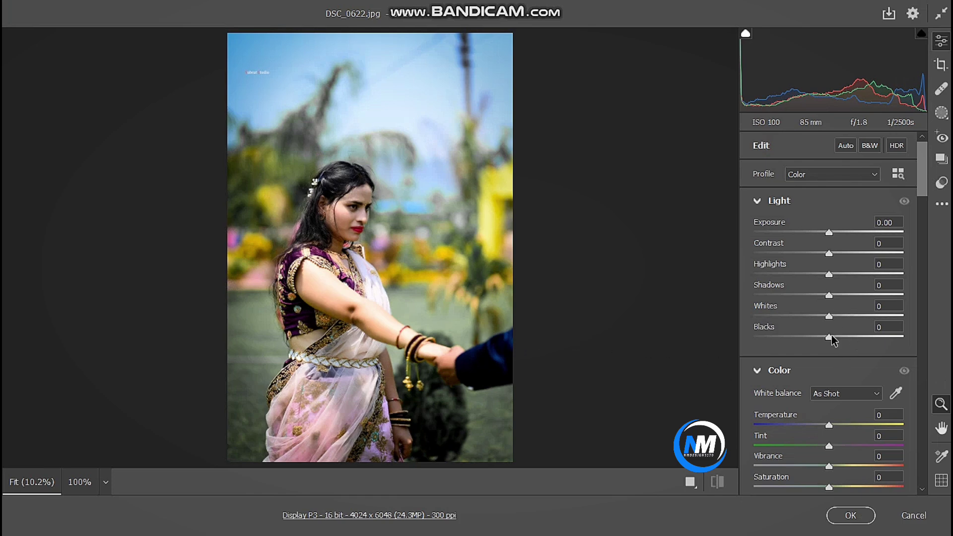
mouse_move(829, 337)
left_mouse_down()
mouse_move(815, 337)
mouse_move(841, 294)
mouse_move(814, 274)
mouse_move(833, 254)
left_mouse_up()
scroll(841, 366, "down", 2)
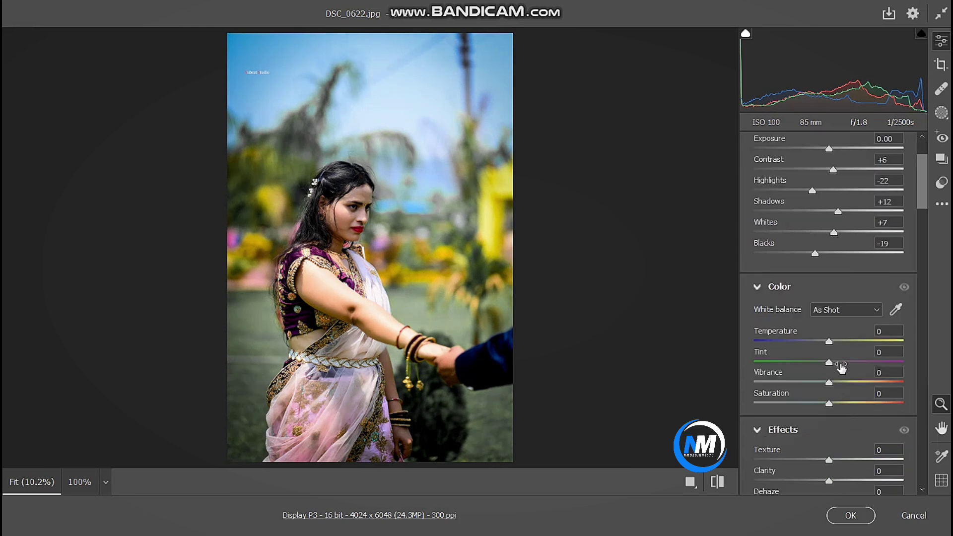
left_click_drag(831, 341, 834, 347)
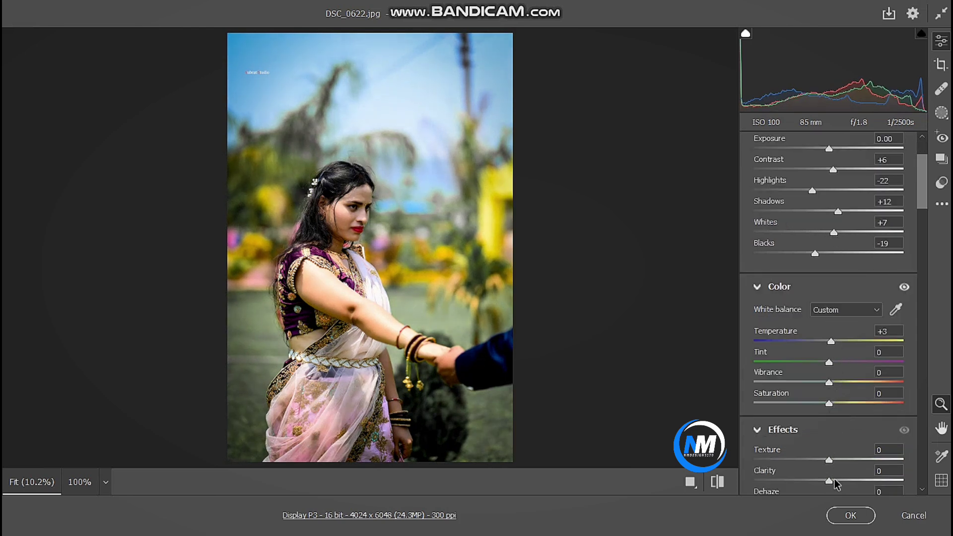
Adjust the tone curve's Darks and Shadows, then apply the Camera Raw edits.
scroll(843, 481, "down", 6)
scroll(834, 461, "down", 4)
scroll(828, 450, "down", 3)
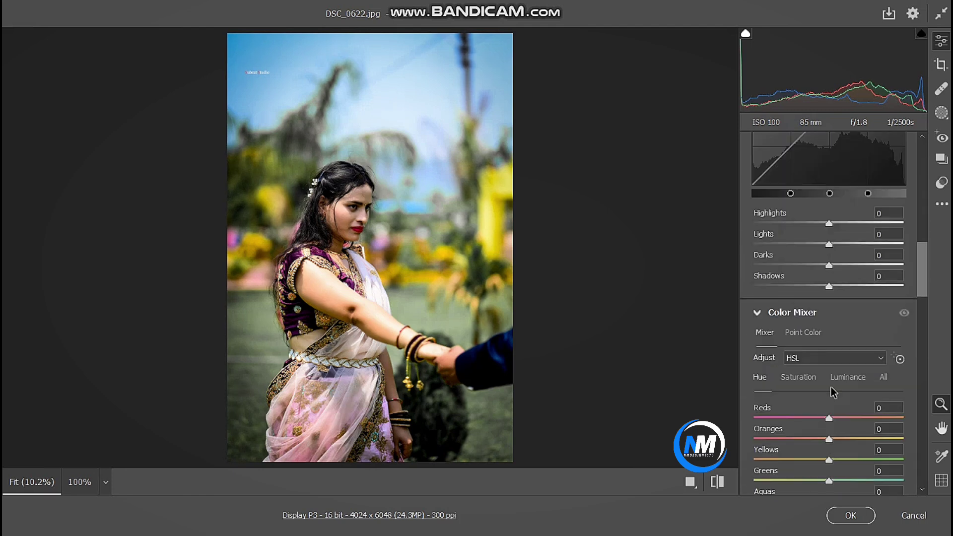
left_click(821, 286)
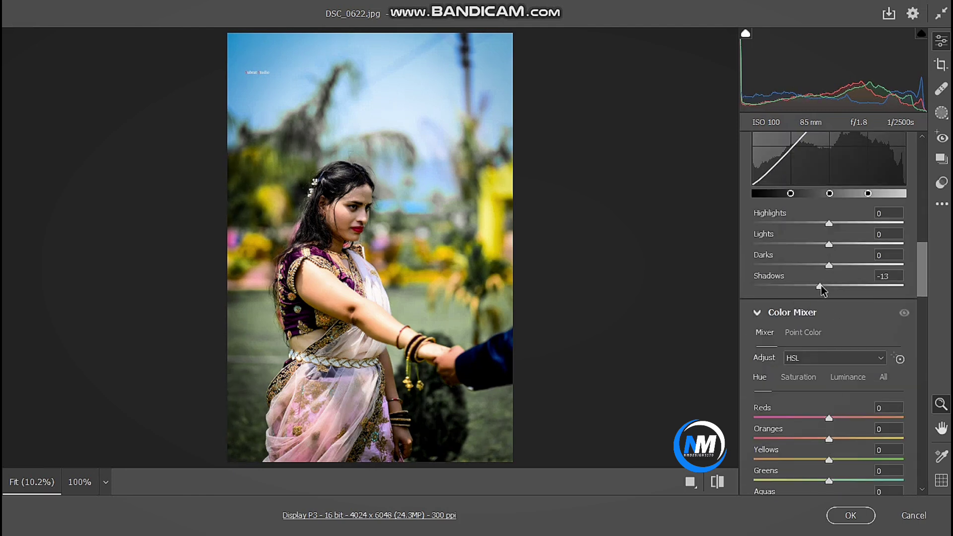
left_click(833, 265)
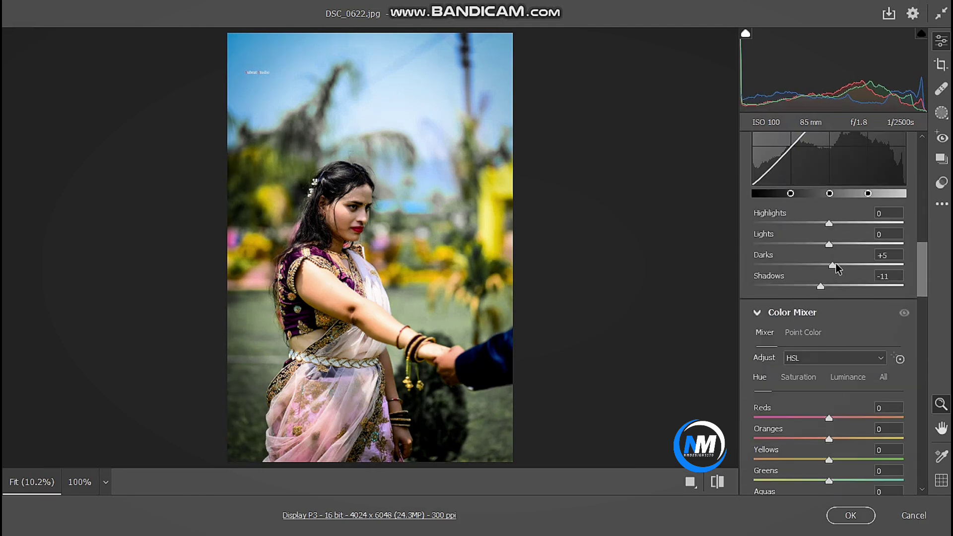
left_click(850, 515)
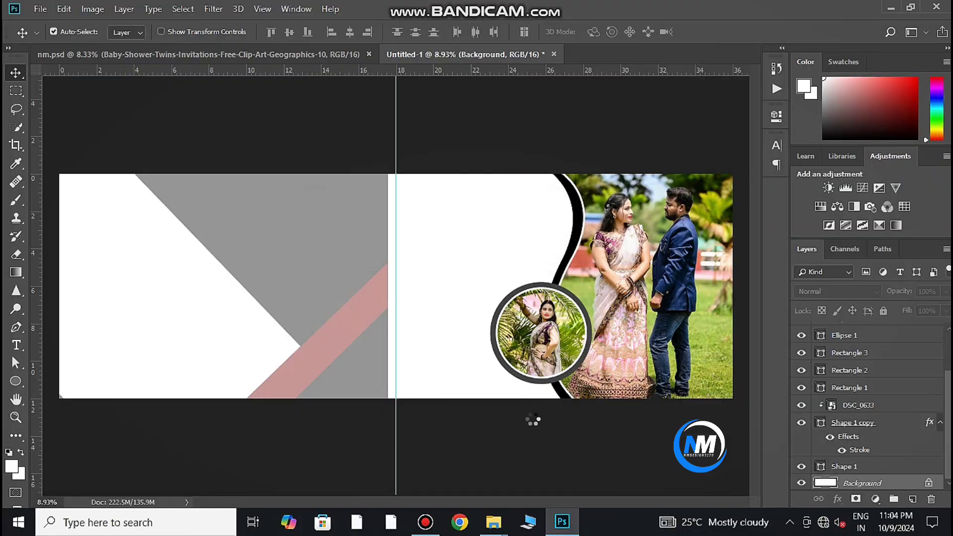
Scale DSC_0622 to about 74%, filling the right page between the spine and black curve.
left_click_drag(452, 358, 540, 356)
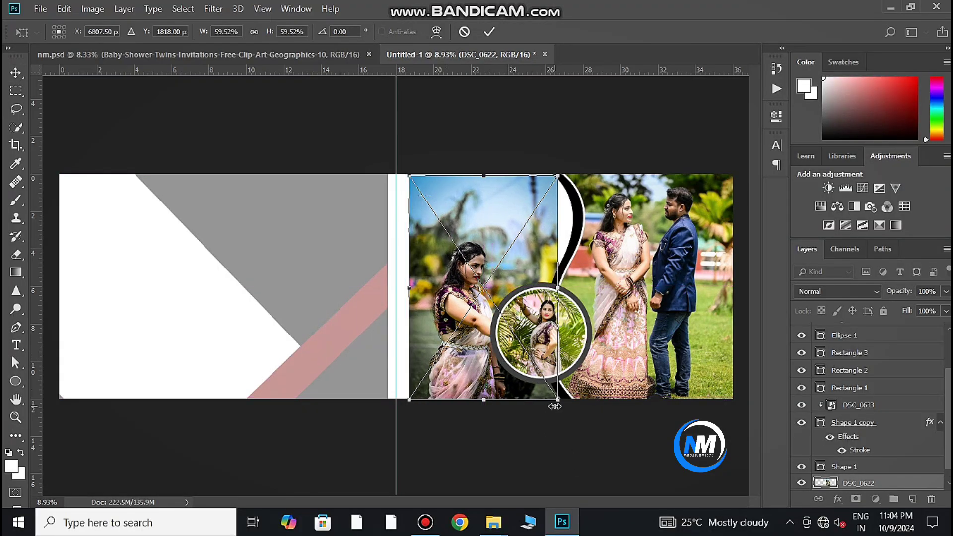
left_click_drag(554, 406, 572, 419)
key("ctrl+z")
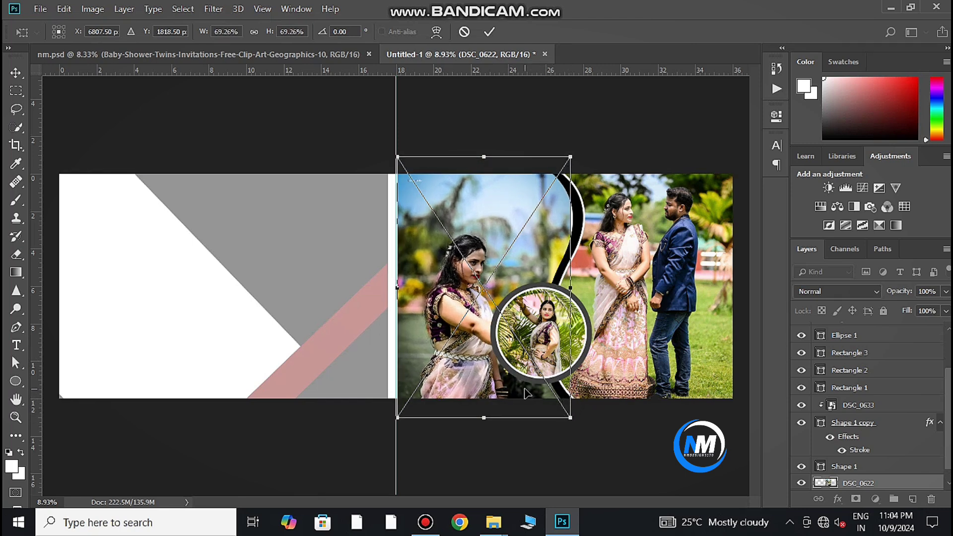
left_click_drag(521, 393, 529, 394)
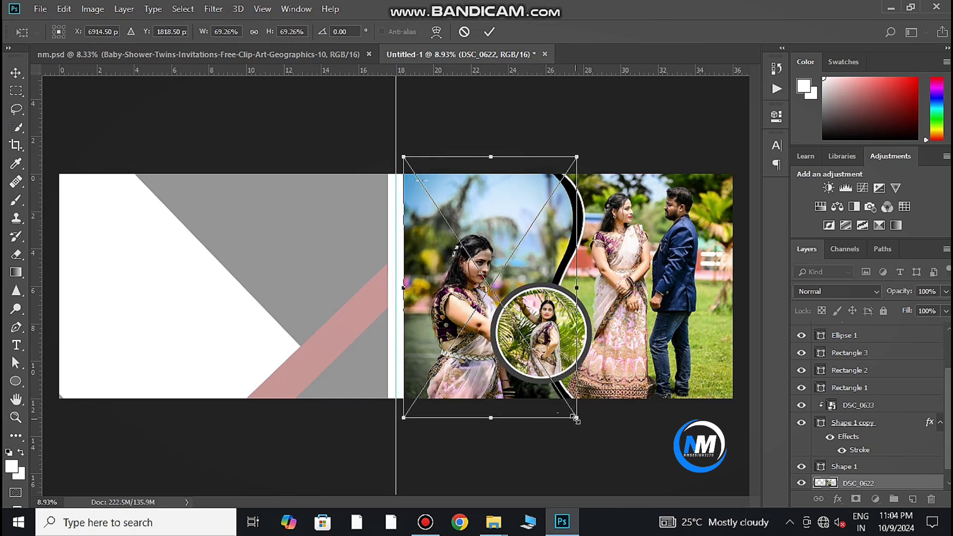
left_click_drag(575, 419, 599, 451)
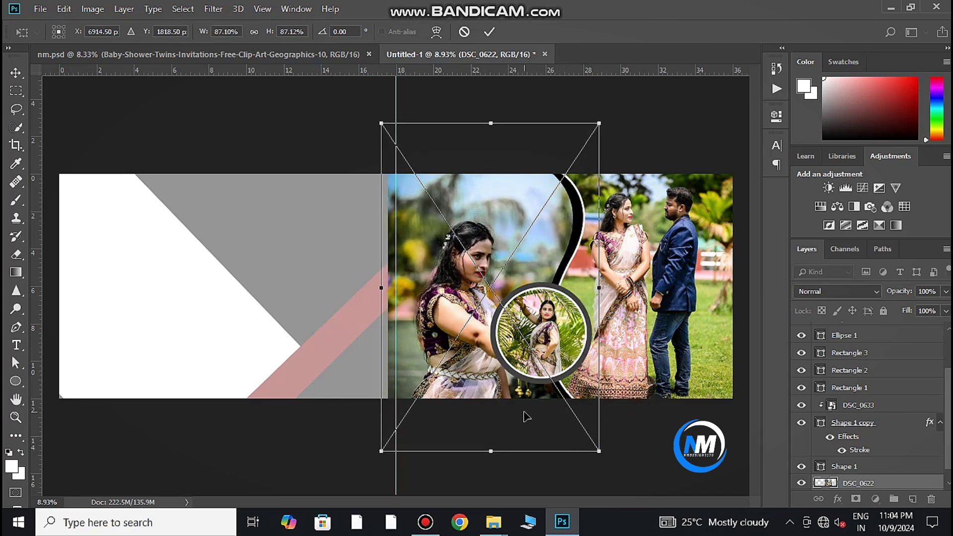
left_click_drag(526, 363, 544, 350)
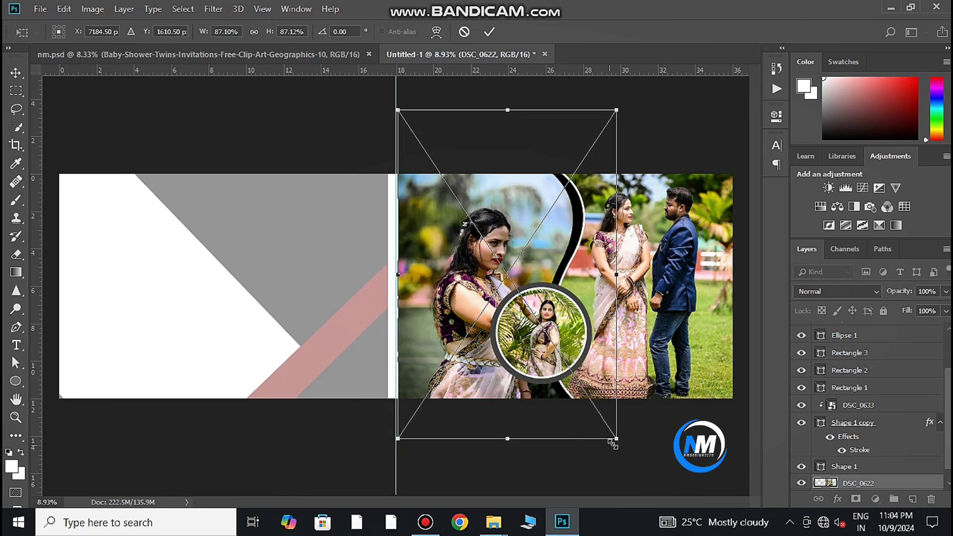
left_click_drag(614, 444, 594, 423)
left_click_drag(564, 395, 557, 393)
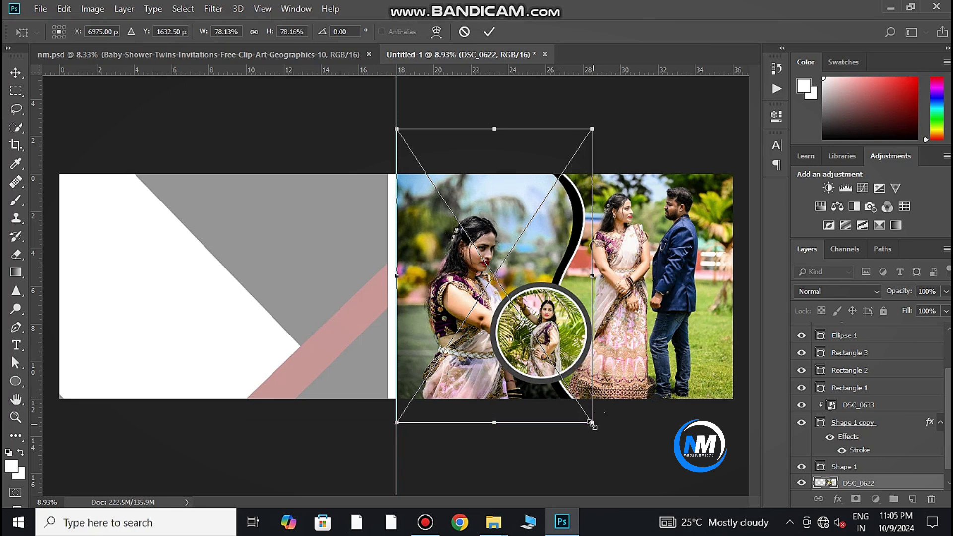
left_click_drag(591, 423, 544, 383)
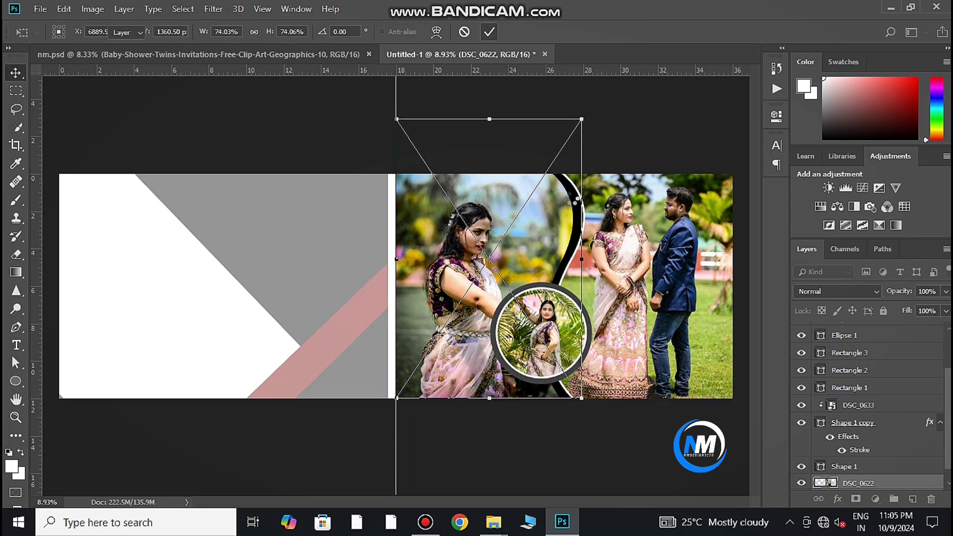
key("Return")
left_click(823, 293)
Fade the woman's photo to 67% opacity, keeping Normal blending after trying Luminosity.
left_click(828, 329)
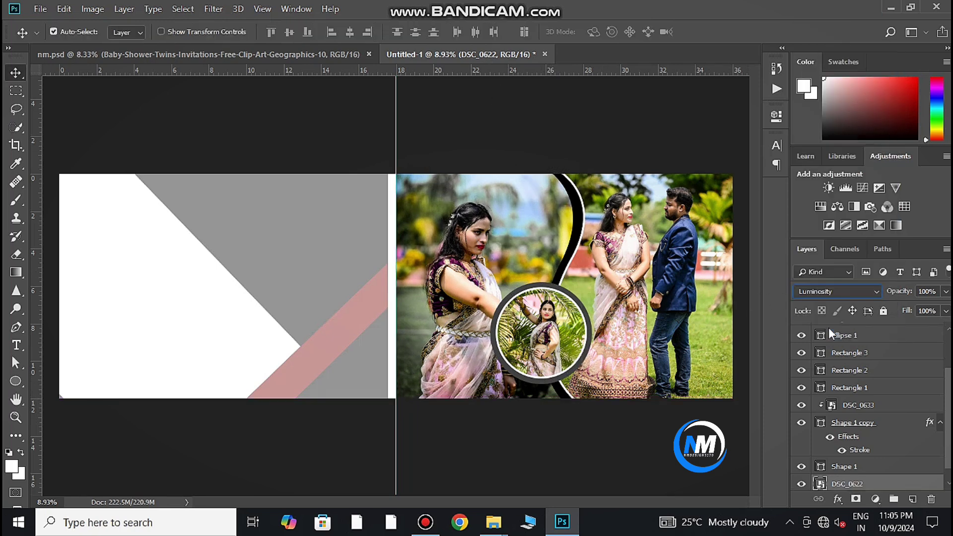
left_click(946, 292)
left_click_drag(928, 306, 923, 308)
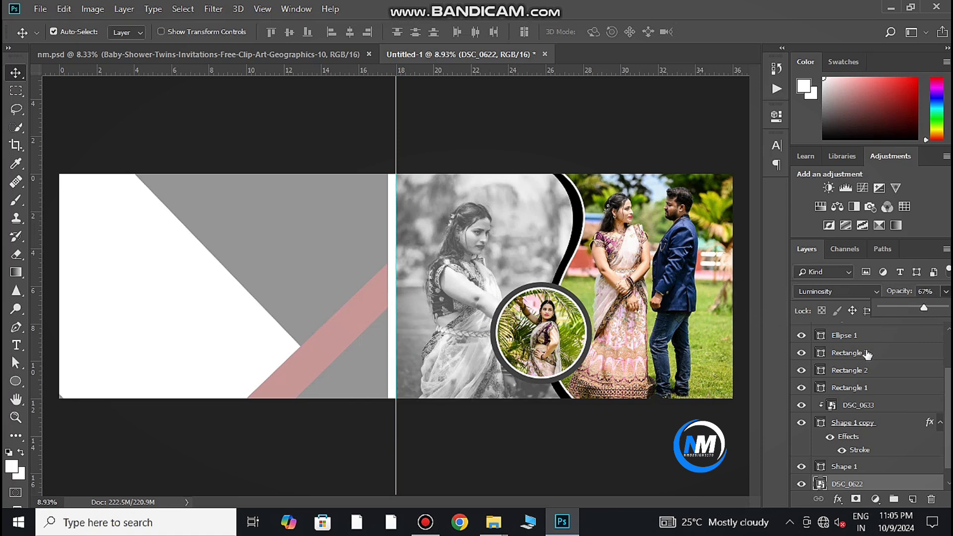
left_click(848, 294)
left_click(814, 14)
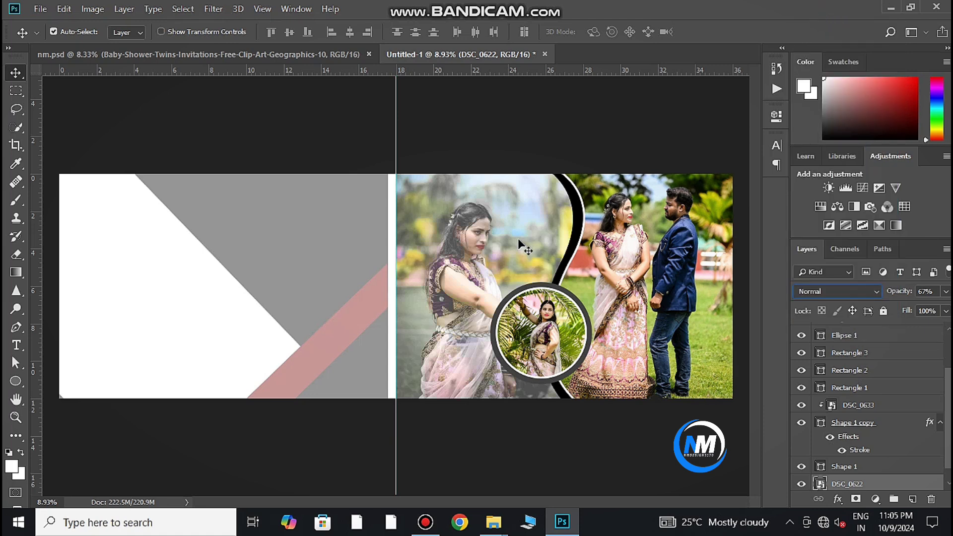
Zoom into the spread, select the DSC_0638 layer and switch to the Rectangle tool.
key("ctrl+space")
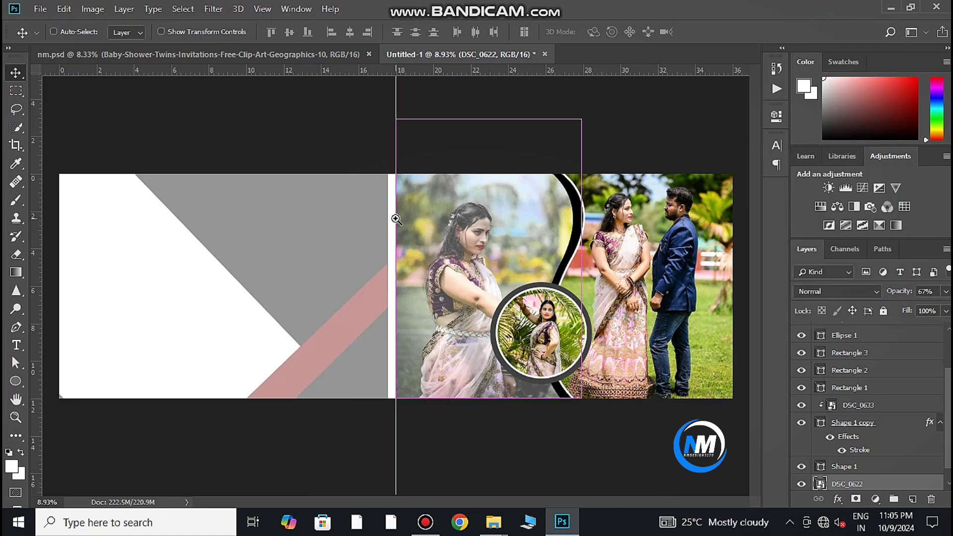
left_click_drag(395, 219, 405, 219)
mouse_move(268, 253)
left_mouse_down()
mouse_move(408, 210)
mouse_move(385, 228)
left_mouse_up()
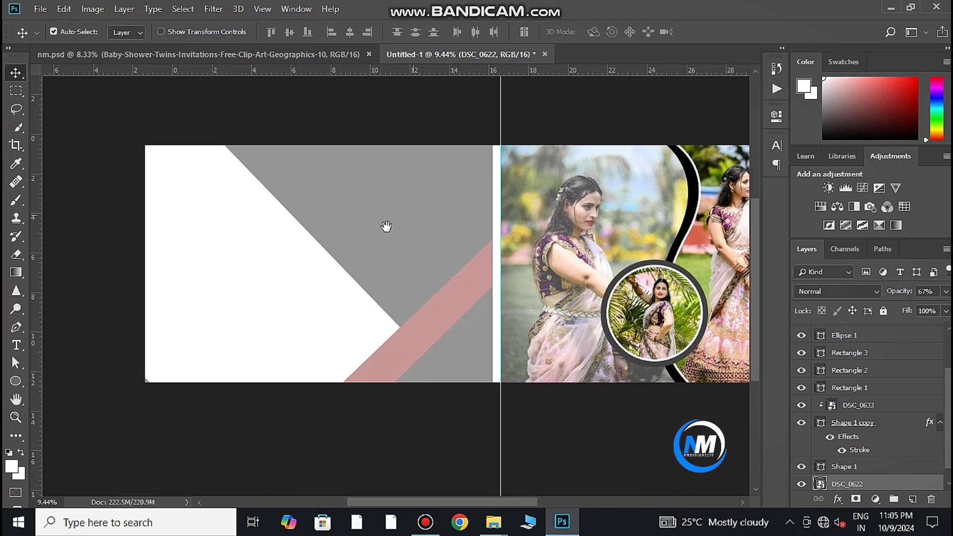
left_click(455, 233)
scroll(851, 377, "up", 3)
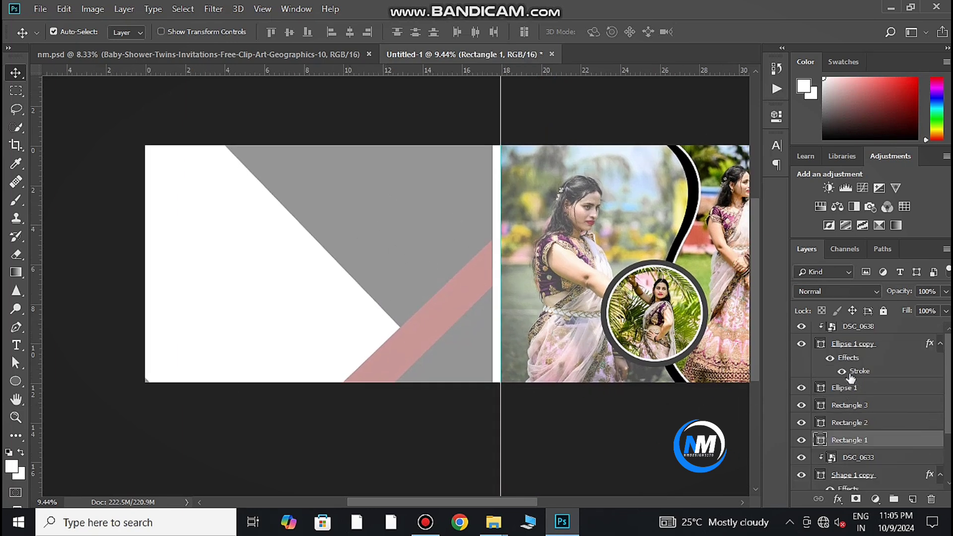
left_click(874, 334)
left_click(18, 381)
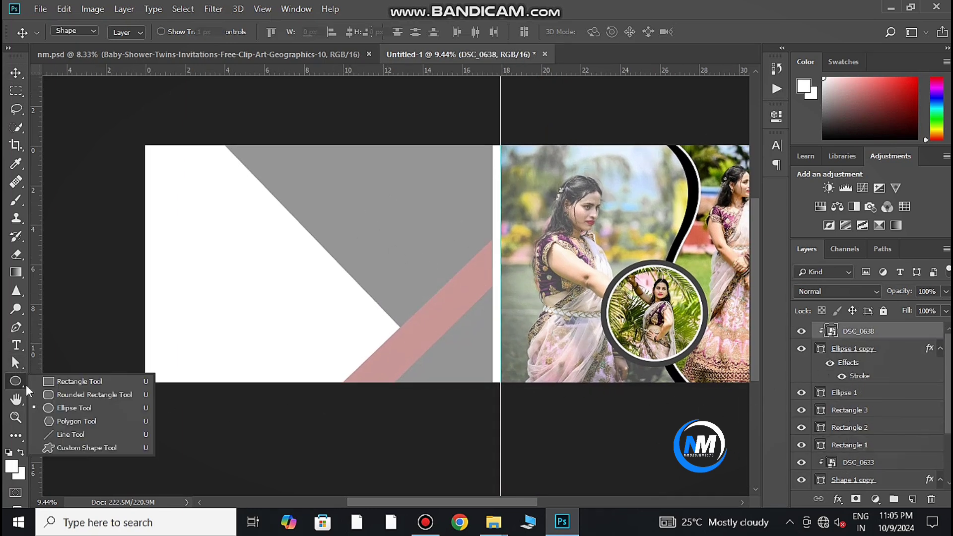
left_click(77, 381)
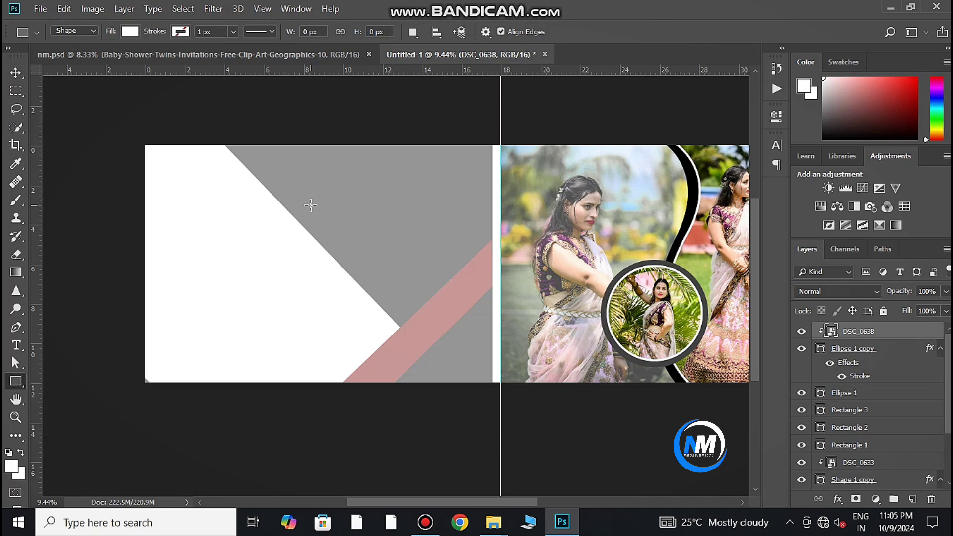
Draw a black-filled square on the left page.
left_click_drag(307, 189, 432, 342)
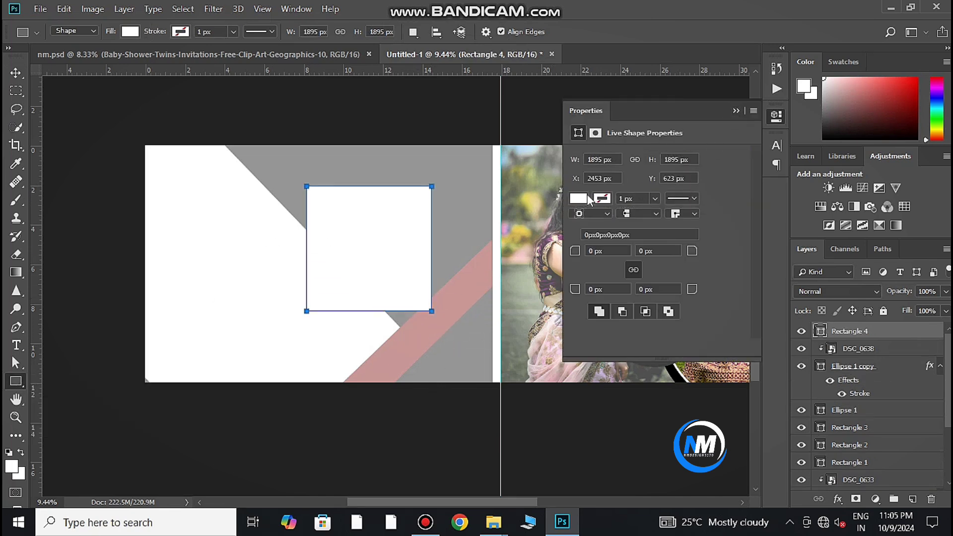
left_click(578, 198)
left_click(595, 271)
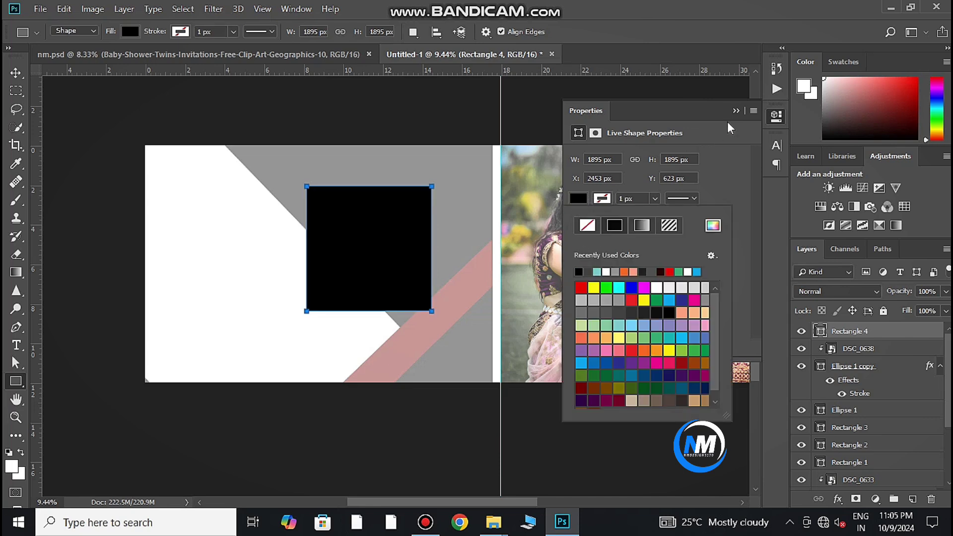
Rotate the square 45° into a diamond, move it upper right and shrink slightly.
key("ctrl+t")
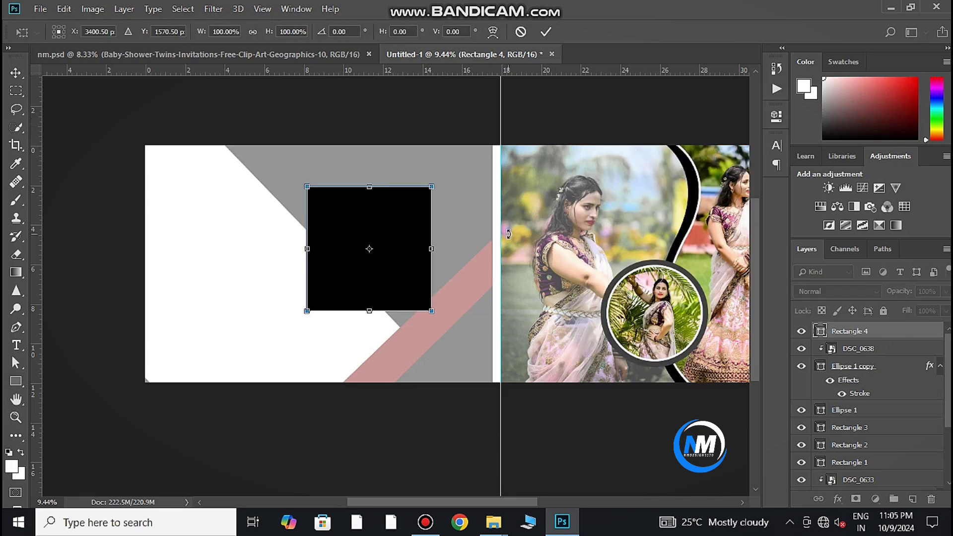
left_click_drag(508, 233, 484, 321)
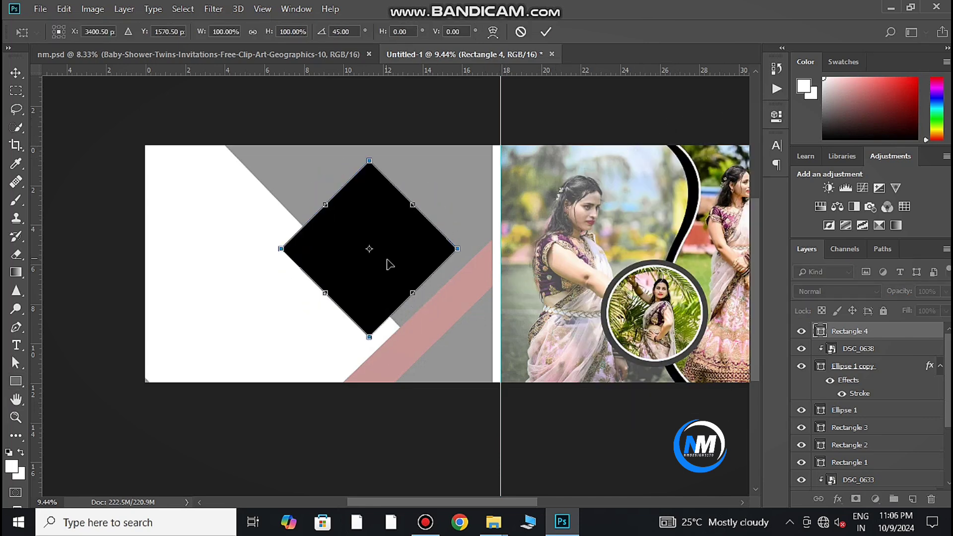
left_click_drag(390, 264, 427, 248)
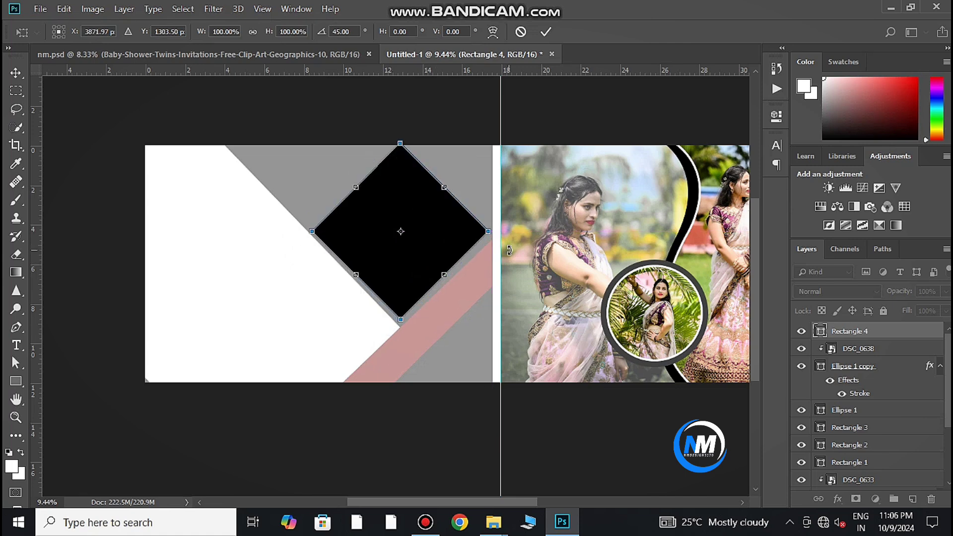
left_click_drag(509, 250, 509, 247)
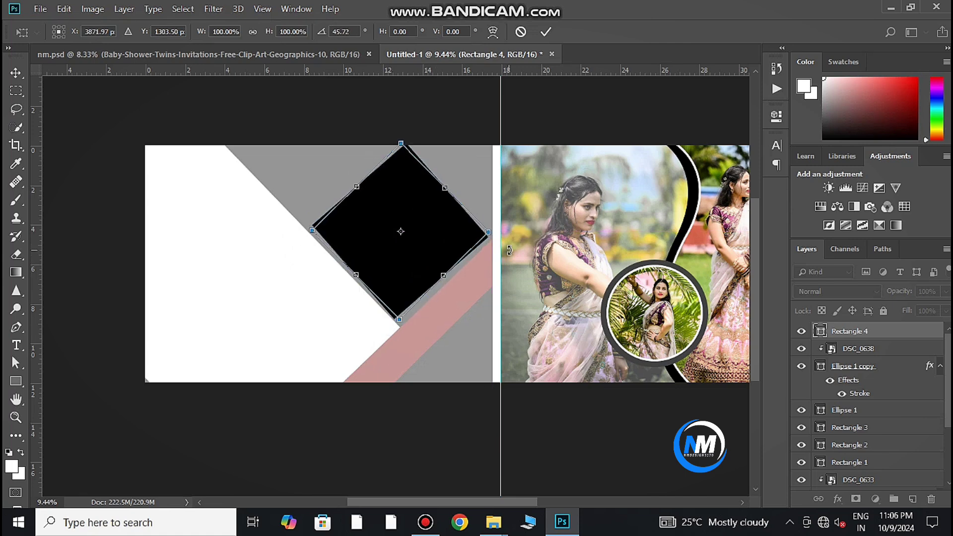
left_click_drag(426, 266, 426, 263)
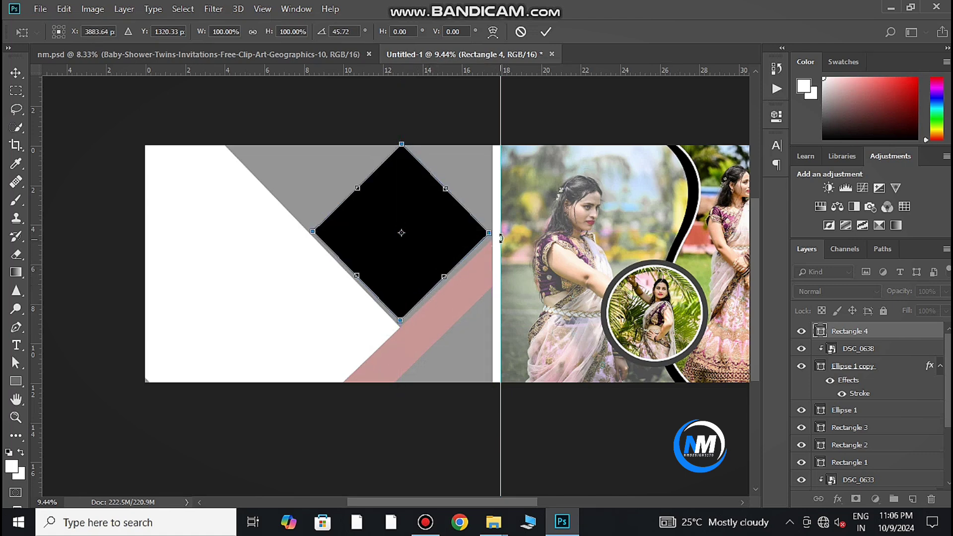
left_click_drag(401, 319, 400, 315)
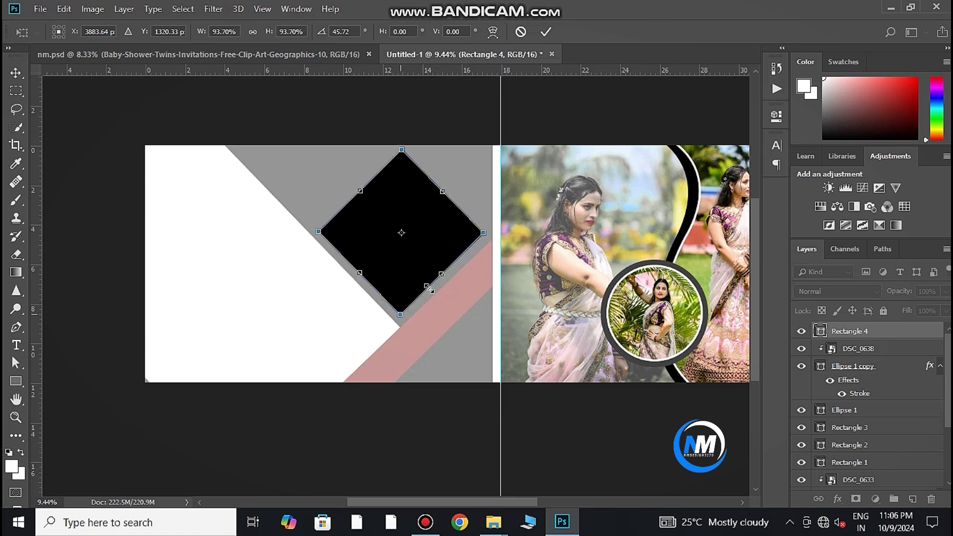
left_click(546, 32)
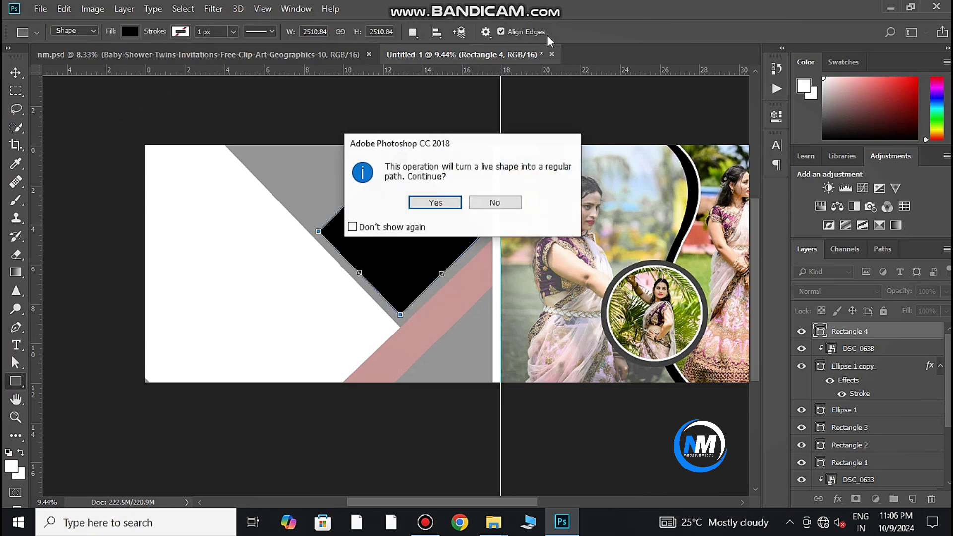
Convert the diamond to a path and duplicate its layer, keeping the original Rectangle 4.
left_click(443, 203)
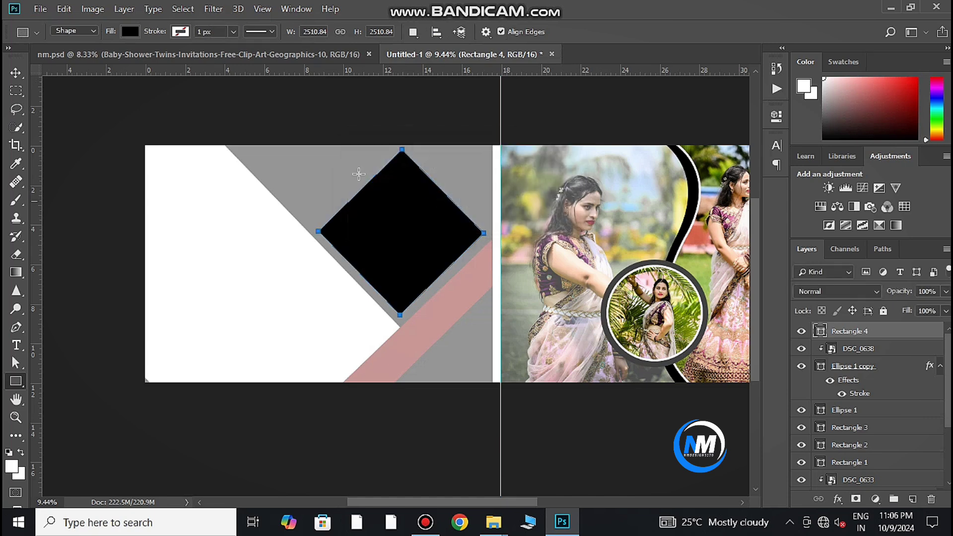
key("ctrl+j")
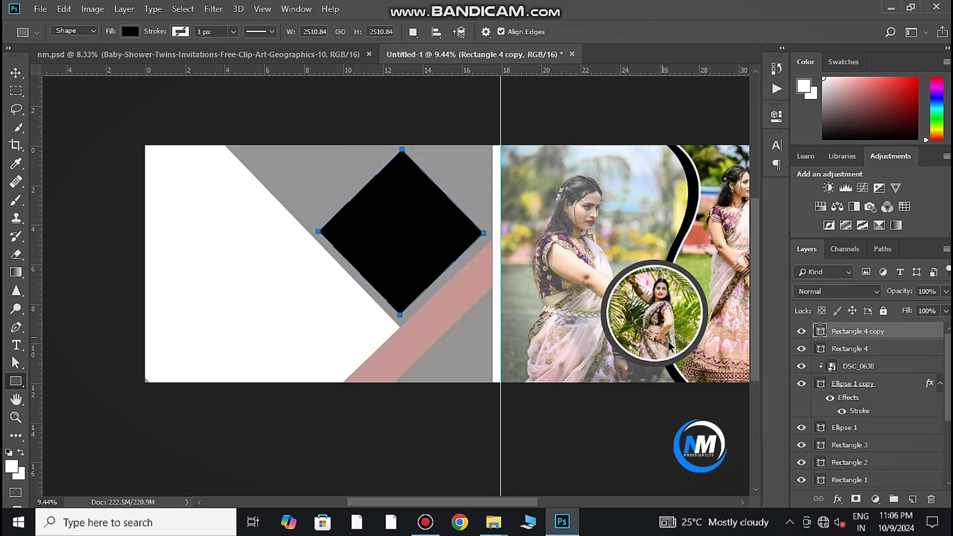
left_click(824, 349)
key("ctrl+t")
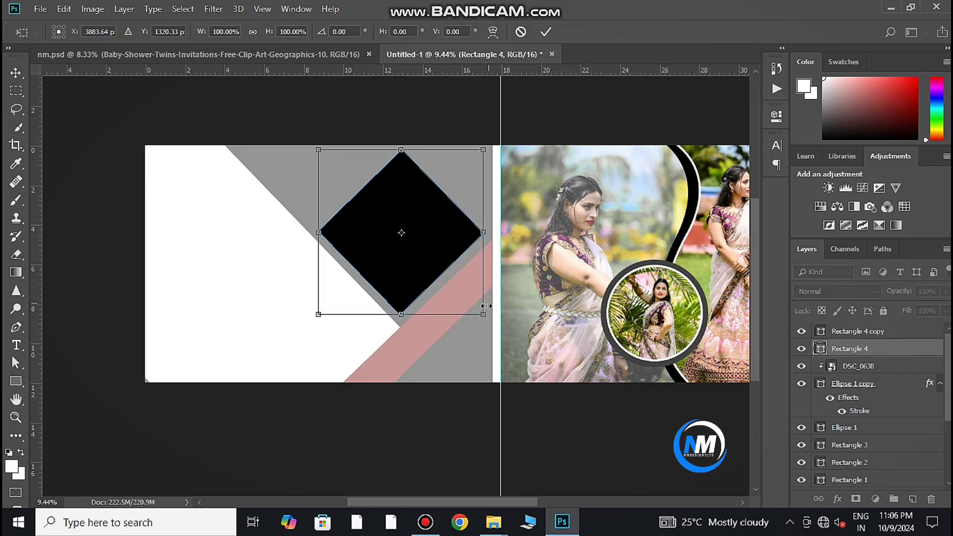
left_click(546, 31)
Fill the original Rectangle 4 diamond pale pink and enlarge it to rim the black copy.
double_click(821, 348)
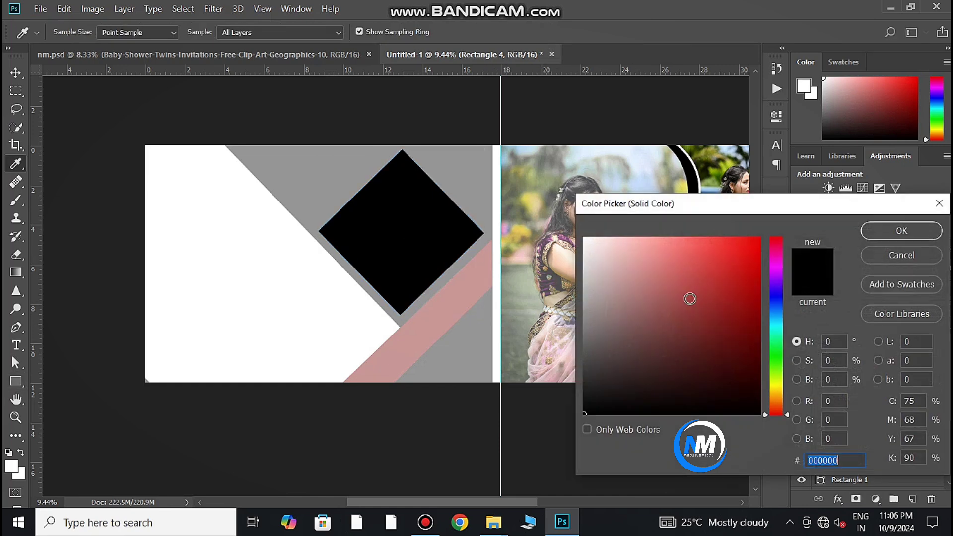
left_click(606, 278)
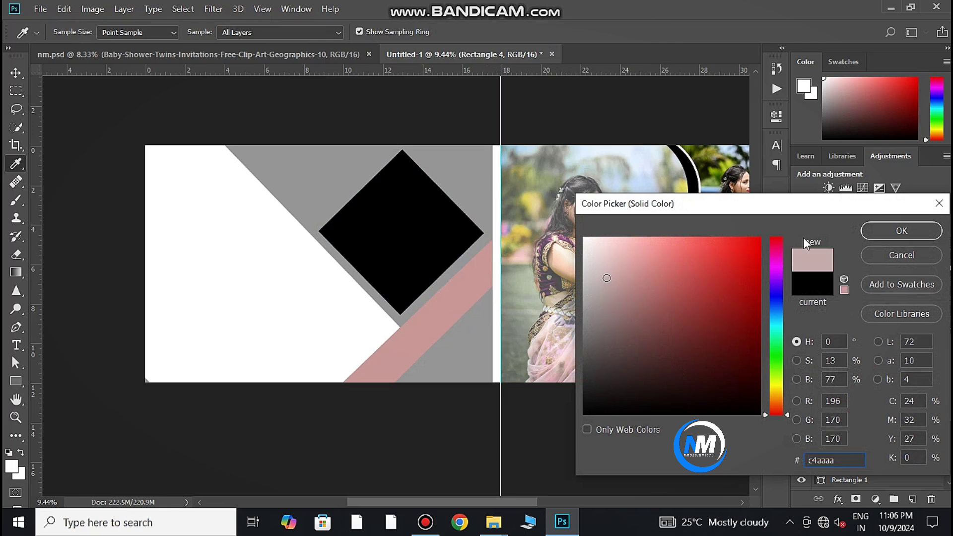
left_click(887, 232)
key("ctrl+t")
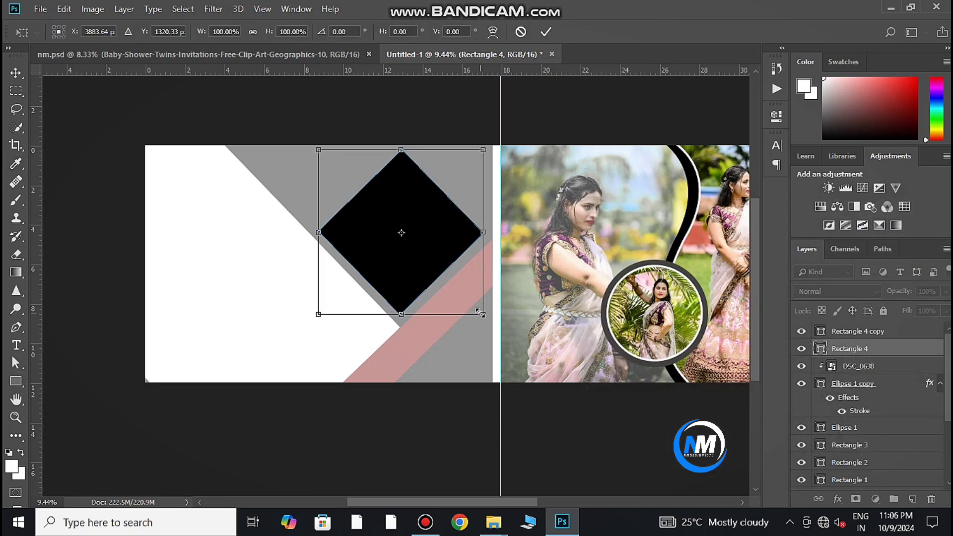
left_click_drag(480, 313, 485, 320)
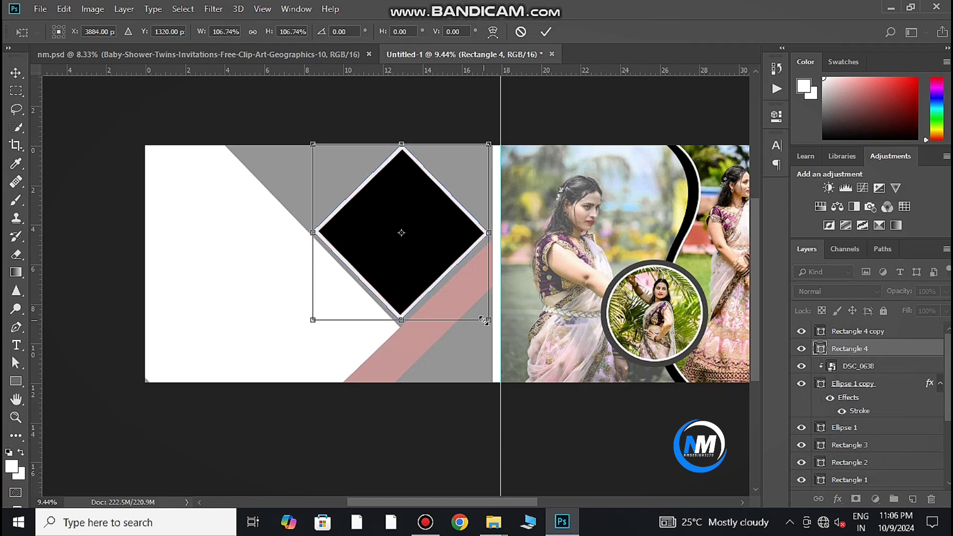
left_click(547, 33)
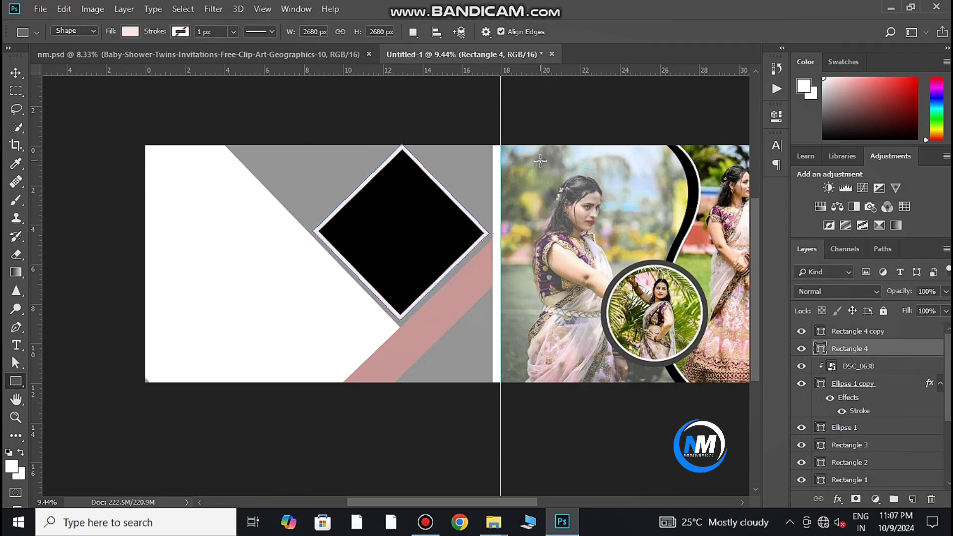
left_click(16, 72)
left_click(804, 331)
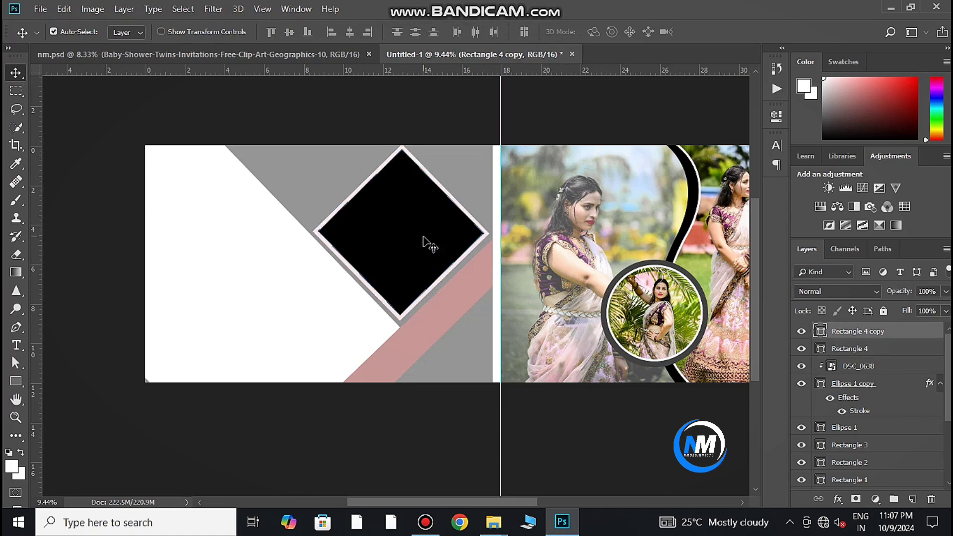
Duplicate the black diamond again and fill the newest copy with red.
key("ctrl+j")
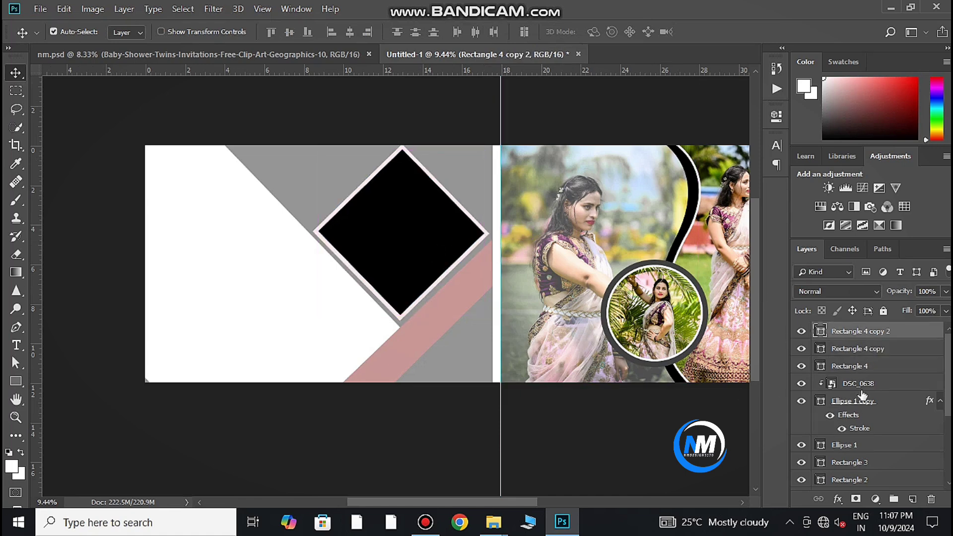
left_click(858, 351)
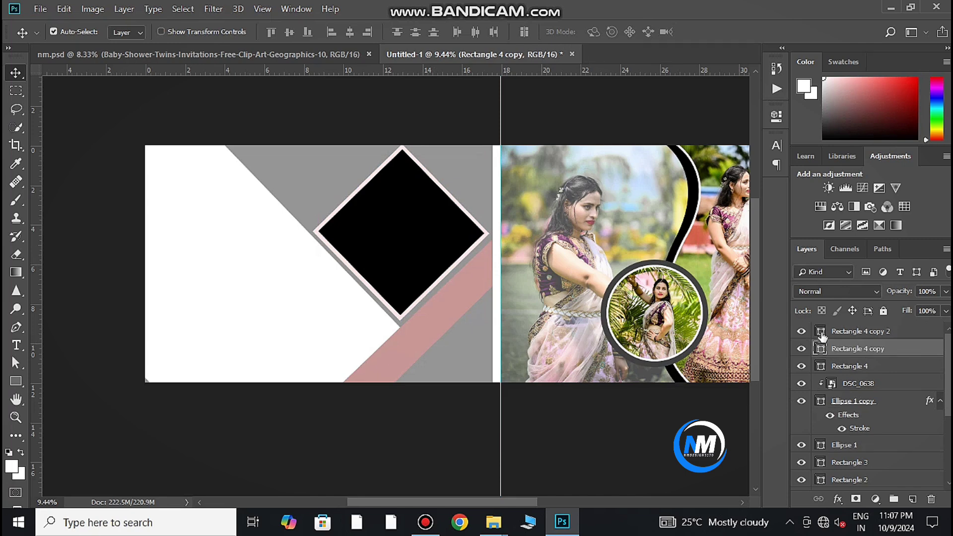
left_click(822, 334)
double_click(821, 333)
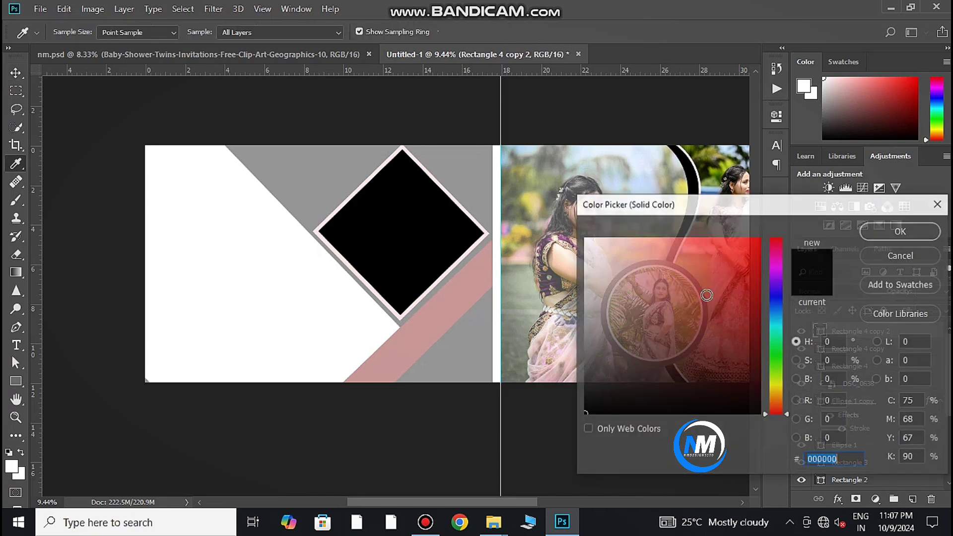
left_click(709, 241)
left_click(881, 234)
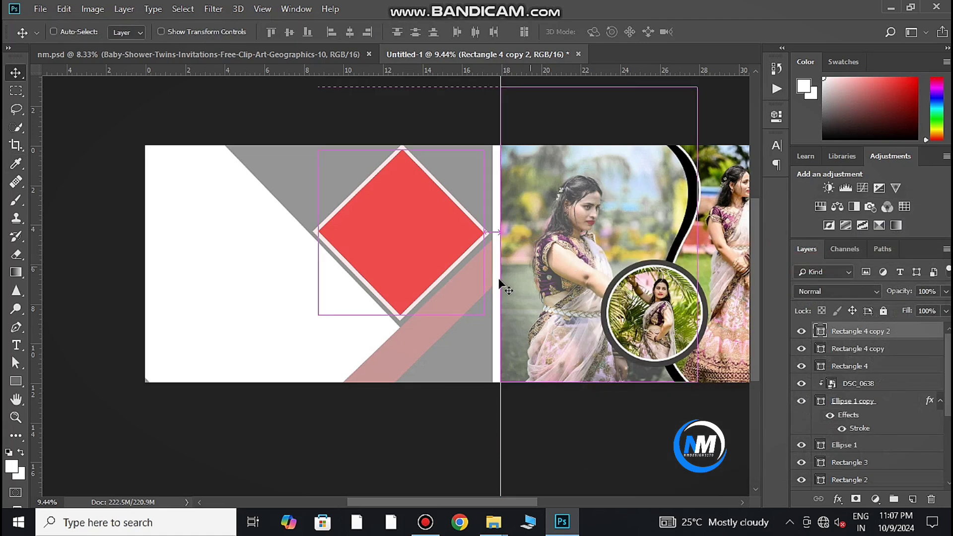
Shrink the red diamond to 92% inside a black rim, then open DSC_0631 in Camera Raw.
key("ctrl+t")
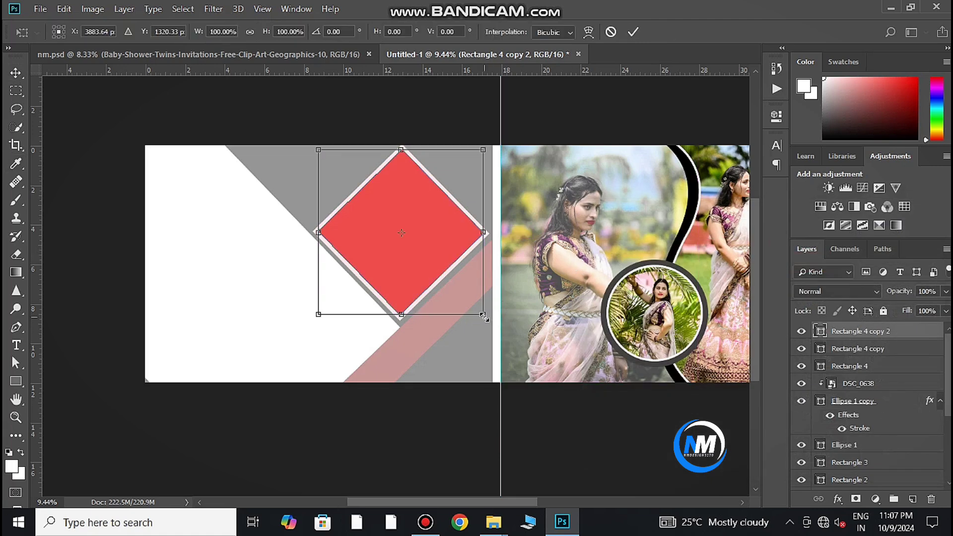
left_click_drag(482, 316, 474, 313)
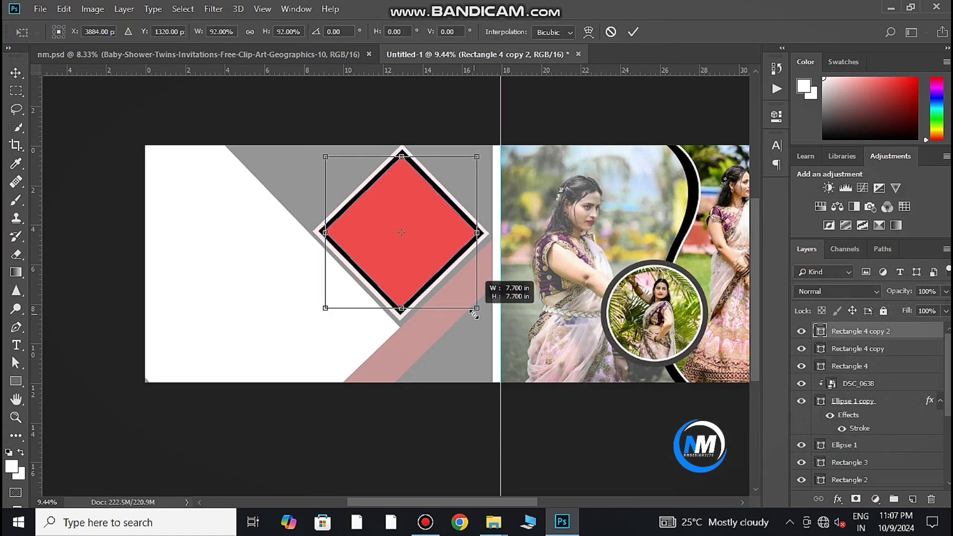
left_click(633, 31)
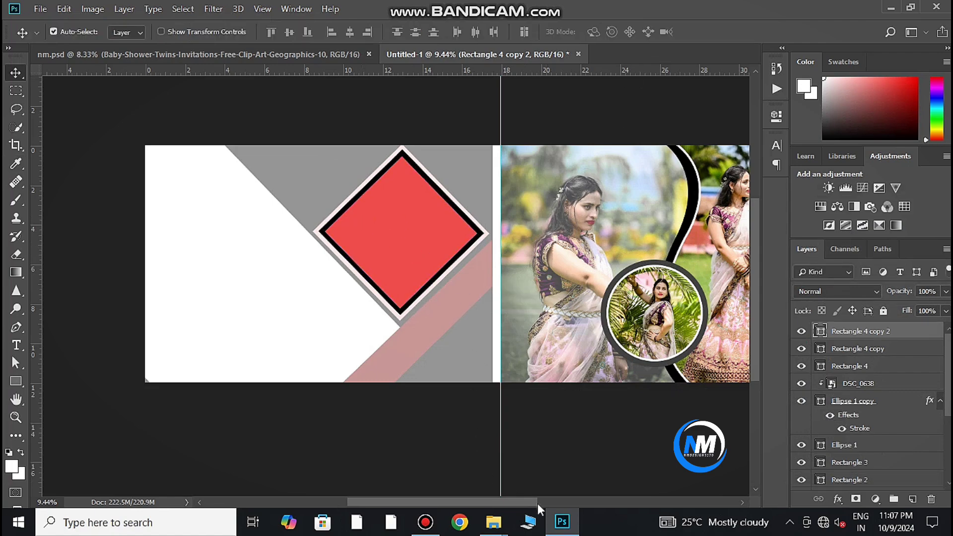
left_click(562, 522)
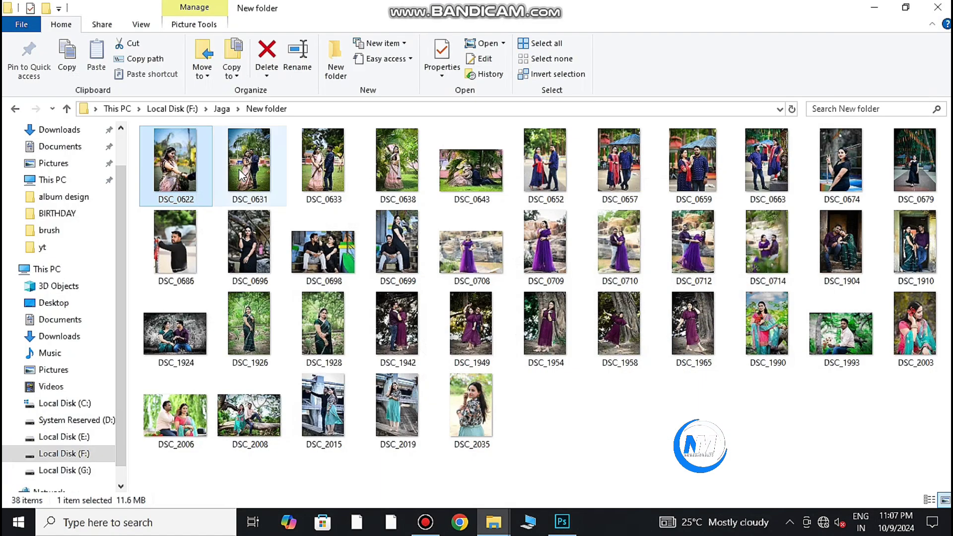
left_click_drag(249, 160, 439, 353)
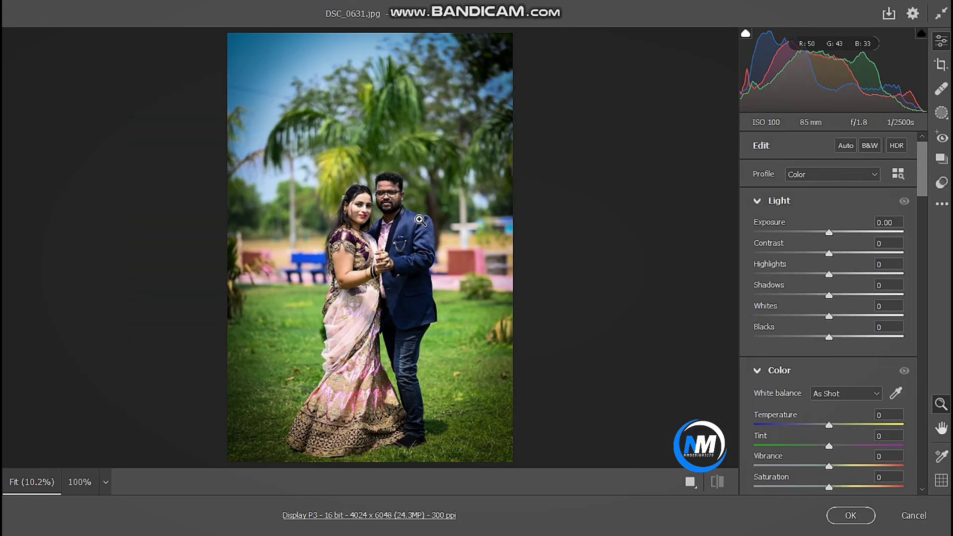
Lower Highlights, adjust Whites and Blacks, warm Temperature, and raise Vibrance and Clarity.
mouse_move(419, 219)
left_mouse_down()
mouse_move(467, 300)
mouse_move(407, 278)
left_mouse_up()
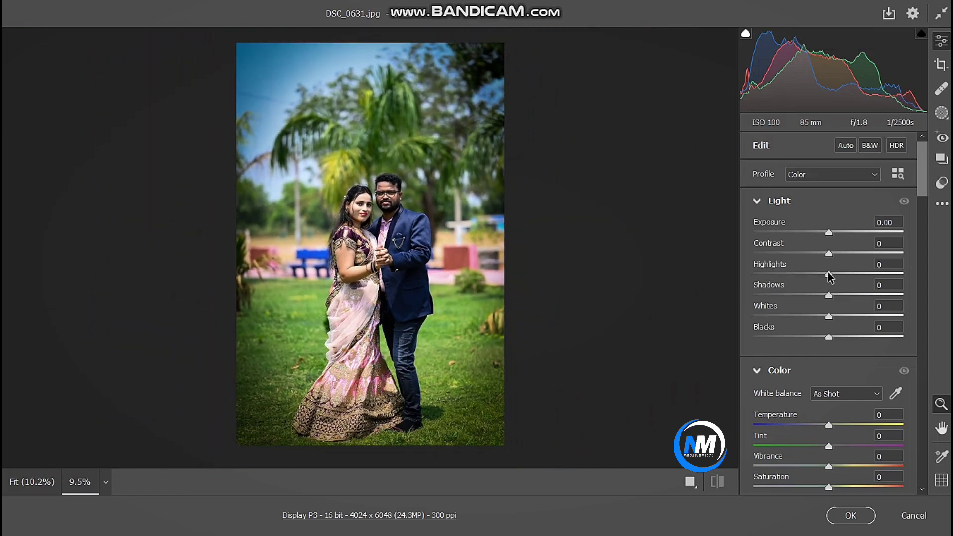
mouse_move(827, 274)
left_mouse_down()
mouse_move(842, 295)
mouse_move(818, 274)
left_mouse_up()
left_click_drag(829, 316, 824, 338)
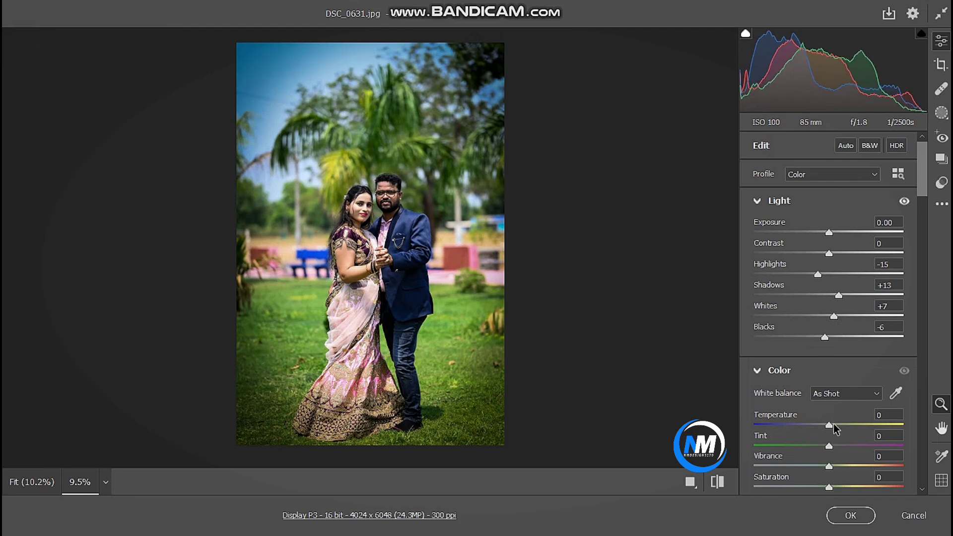
left_click_drag(829, 426, 834, 425)
scroll(844, 340, "down", 5)
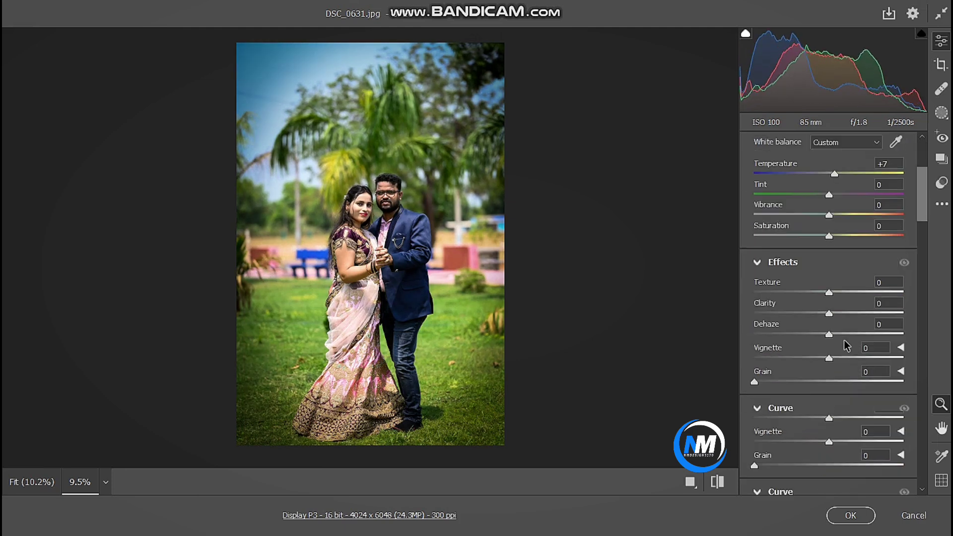
left_click_drag(829, 213, 840, 214)
scroll(840, 216, "down", 2)
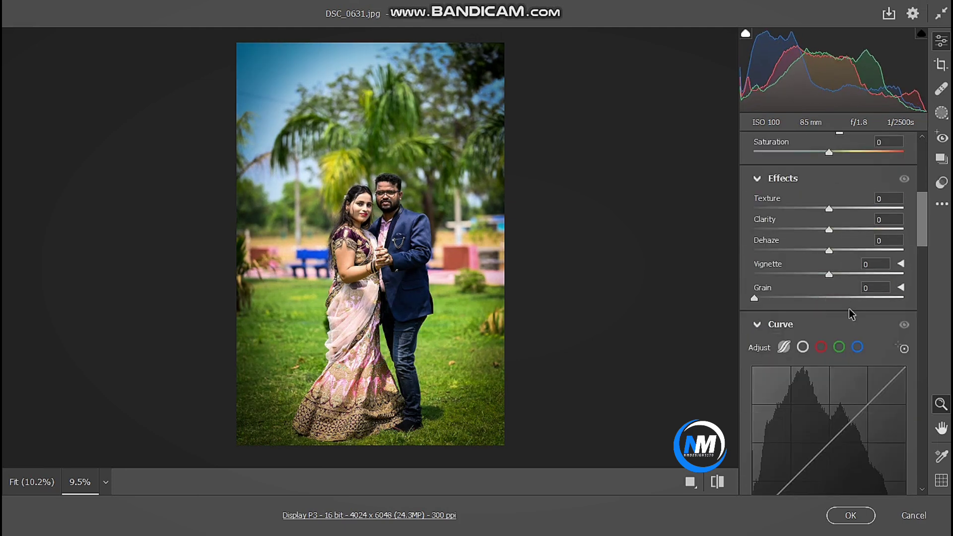
left_click(838, 229)
Set curve Darks +12 and Shadows -16, Greens saturation +18, and apply the edits.
scroll(839, 233, "down", 2)
scroll(838, 249, "down", 2)
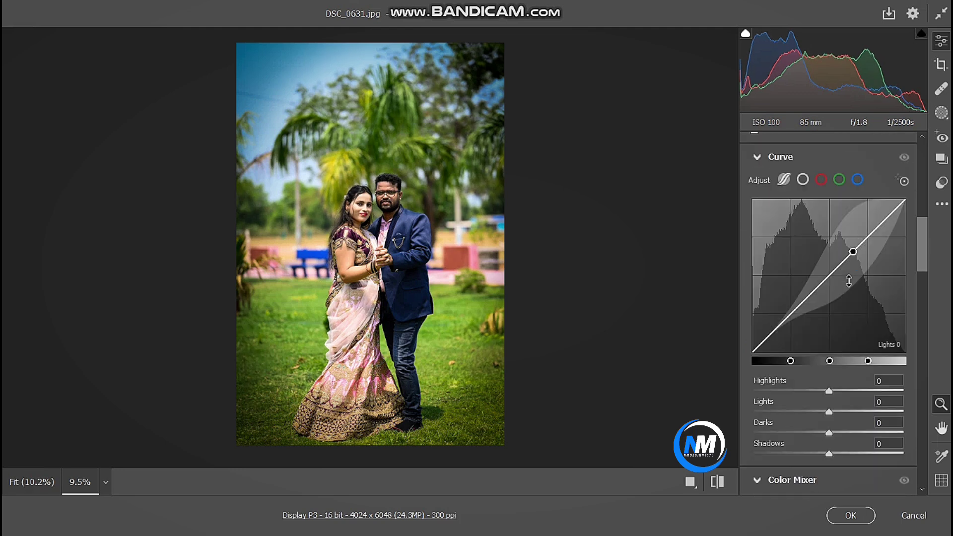
scroll(839, 273, "down", 2)
mouse_move(829, 286)
left_mouse_down()
mouse_move(817, 286)
mouse_move(838, 265)
left_mouse_up()
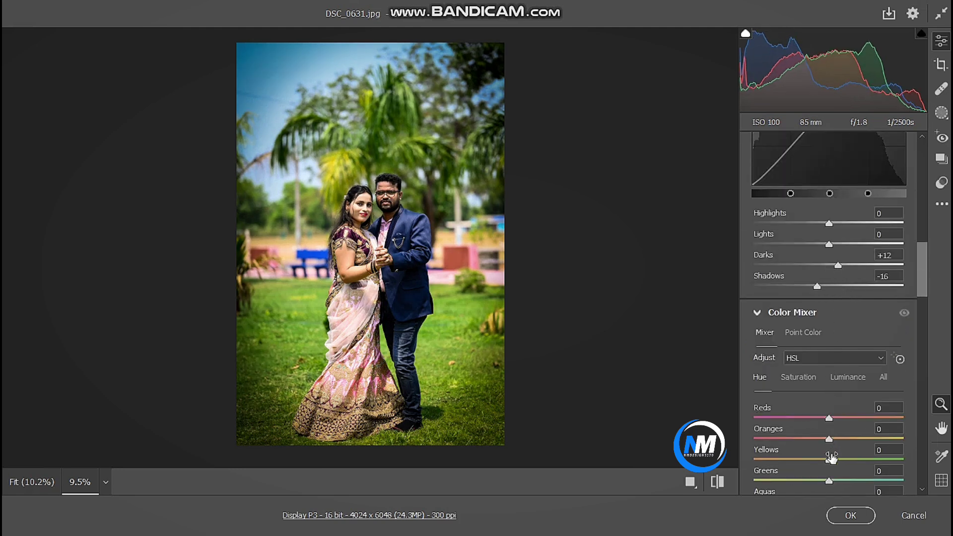
scroll(832, 449, "down", 2)
left_click(799, 294)
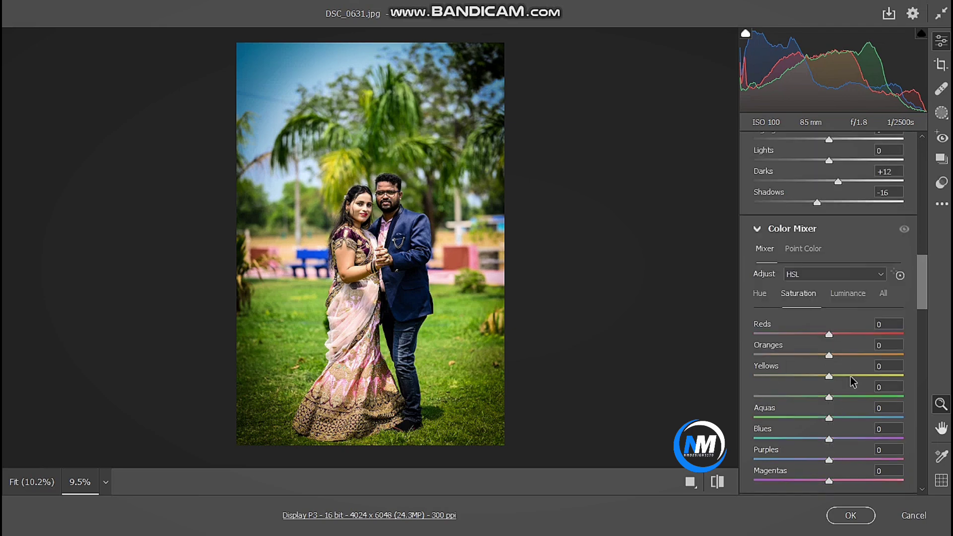
left_click_drag(829, 397, 842, 397)
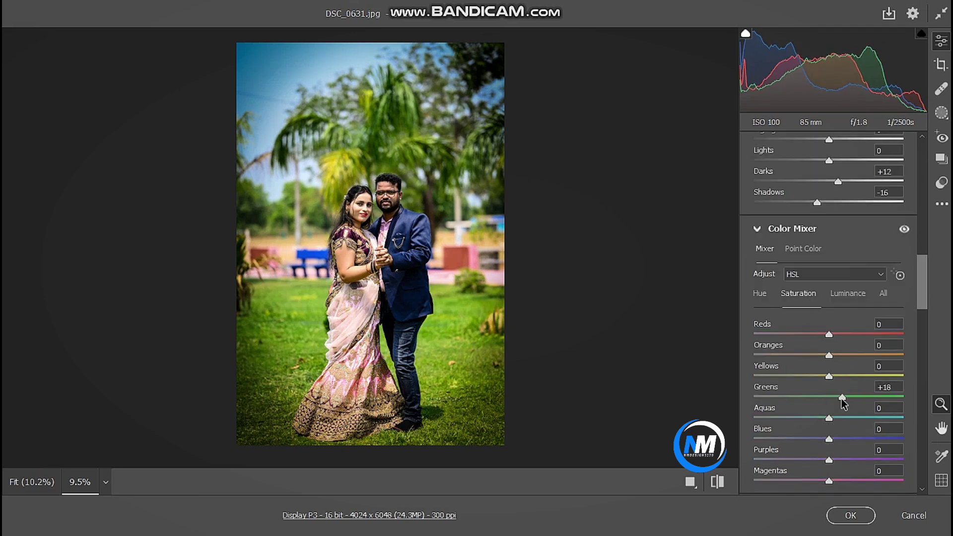
left_click(849, 516)
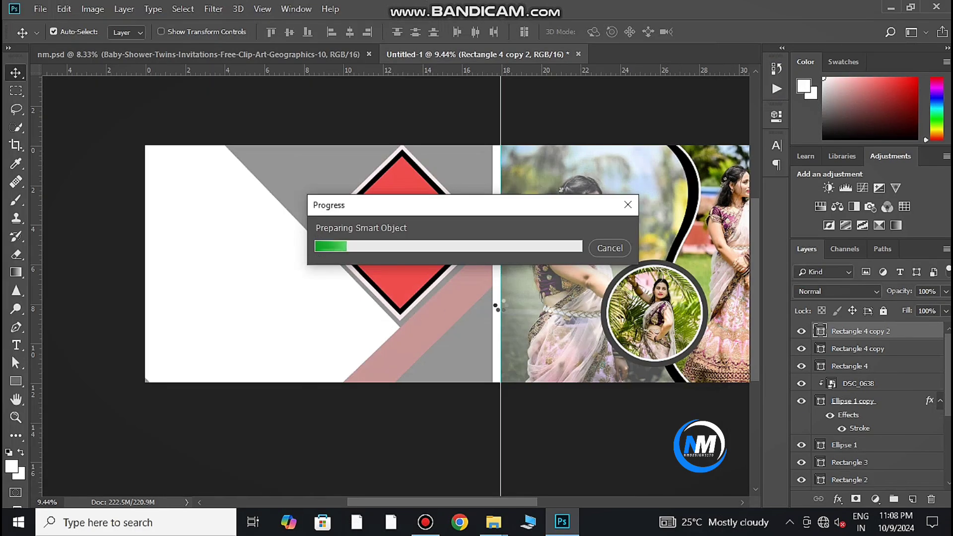
Move the couple photo onto the left page and enlarge it slightly.
left_click_drag(434, 317, 388, 284)
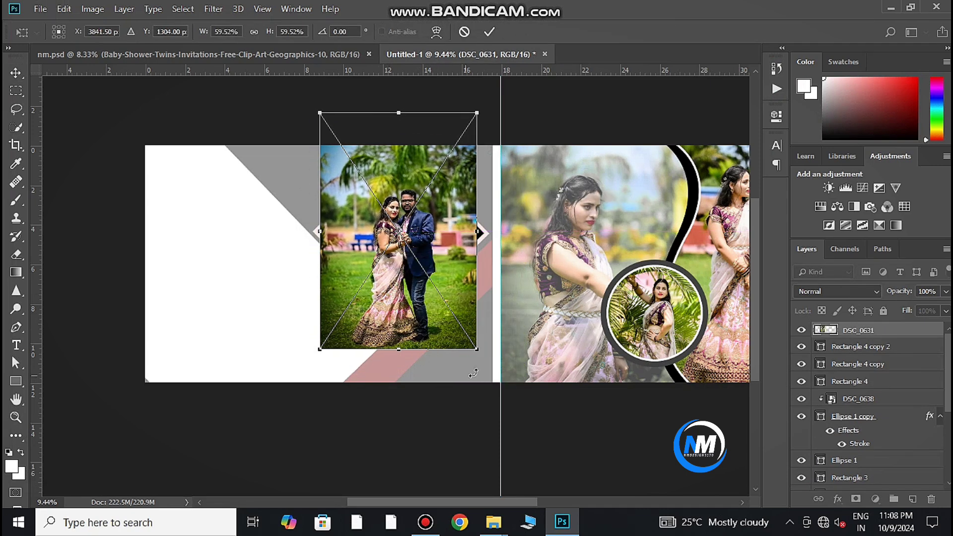
left_click_drag(476, 350, 480, 357)
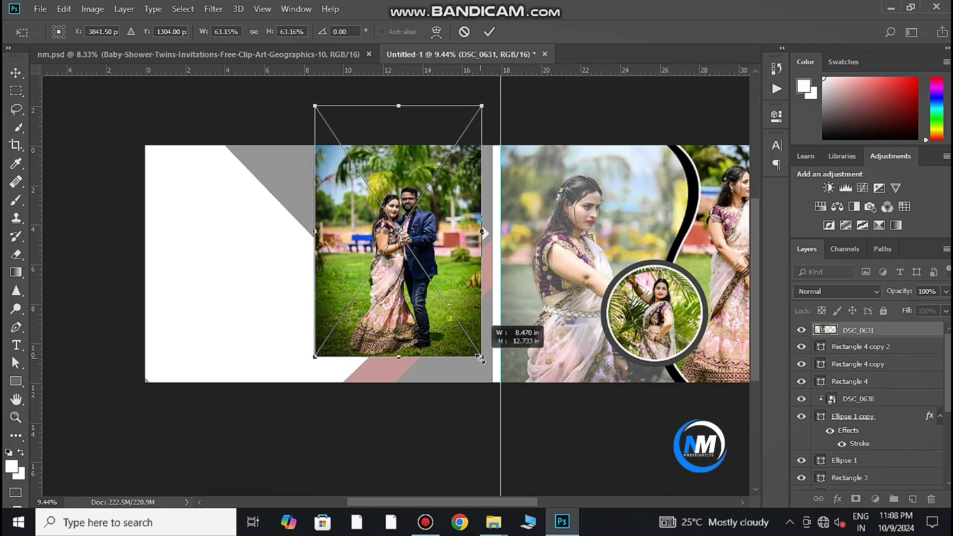
left_click(489, 32)
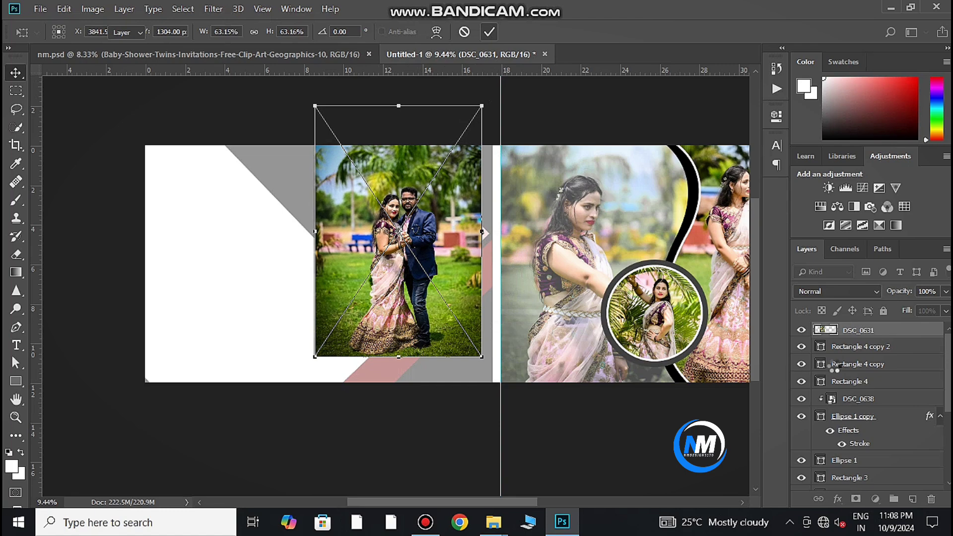
Clip the couple photo into the diamond frame and shift it upward inside.
left_click(904, 338, "alt")
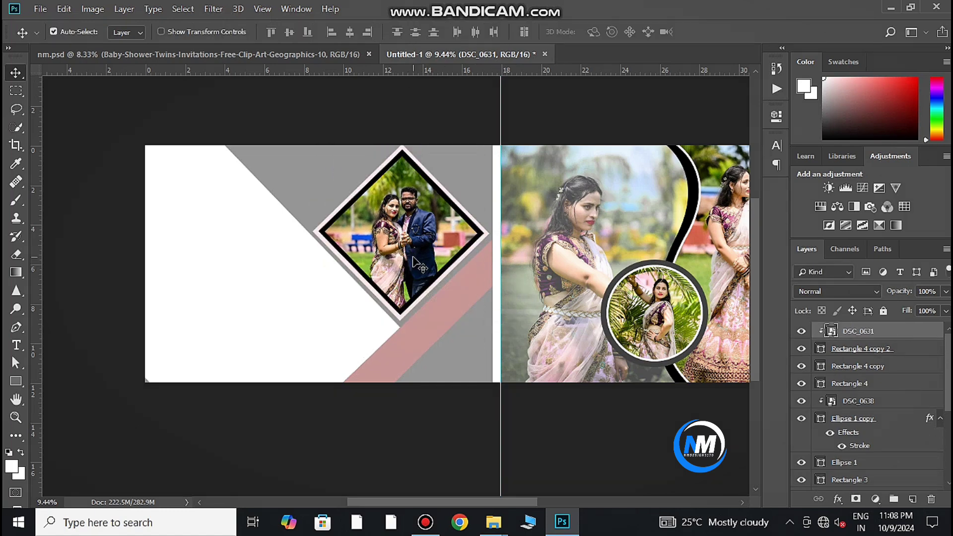
scroll(418, 265, "up", 3)
scroll(432, 283, "up", 2)
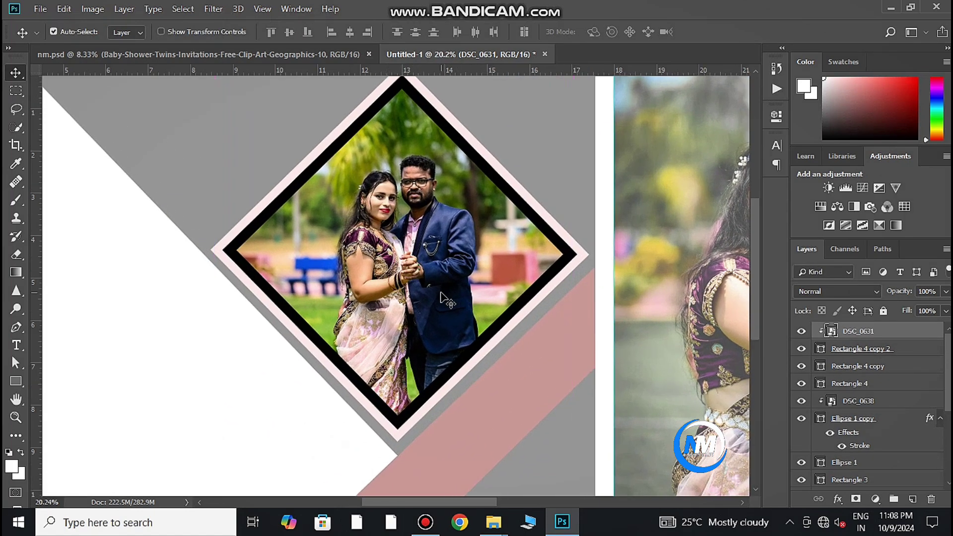
left_click_drag(441, 293, 441, 270)
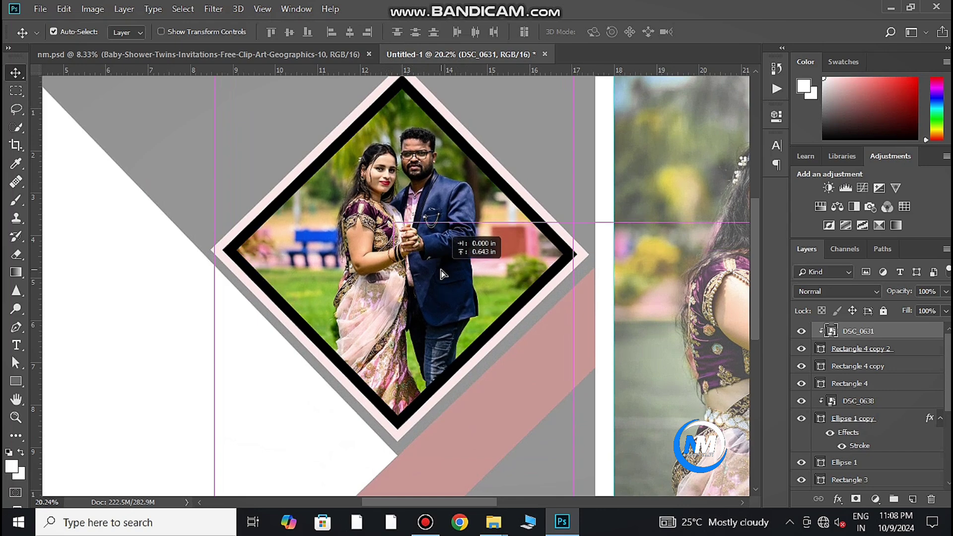
scroll(428, 255, "down", 2)
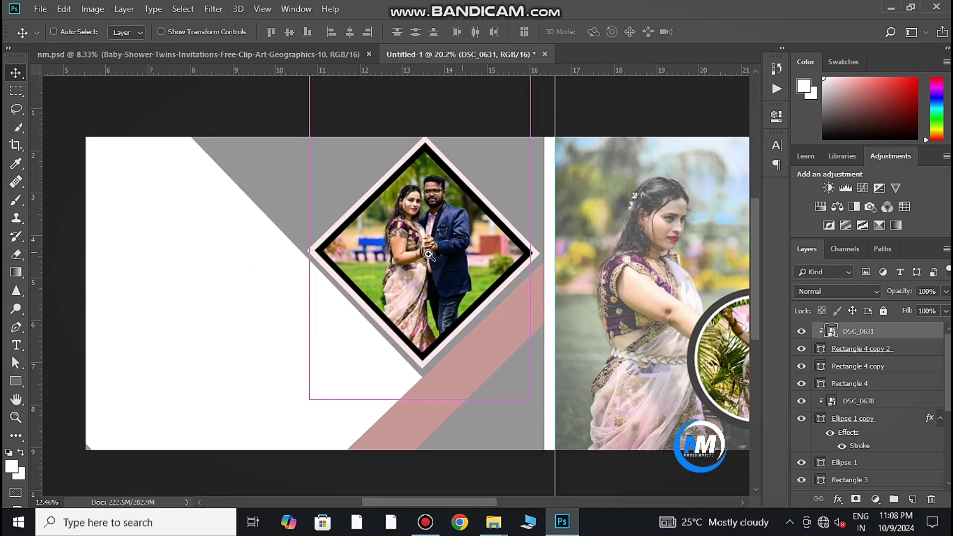
scroll(428, 254, "down", 1)
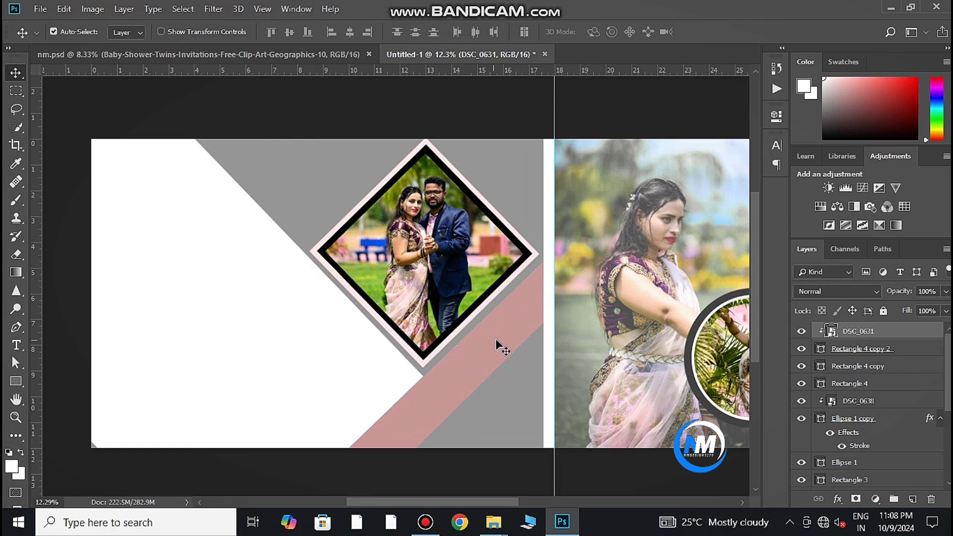
mouse_move(498, 344)
left_mouse_down()
mouse_move(497, 254)
mouse_move(512, 225)
left_mouse_up()
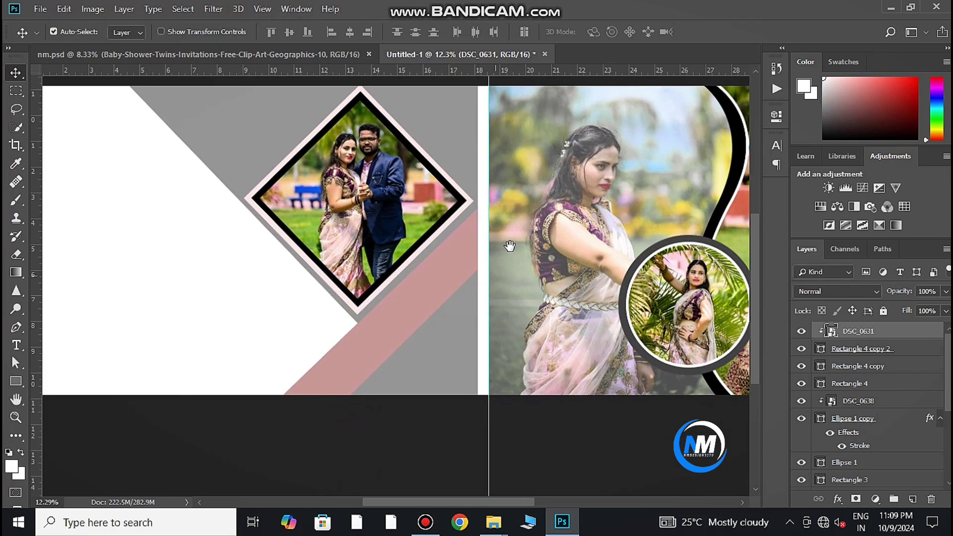
Recolour the Rectangle 3 diagonal band by sampling the couple's navy jacket colour.
left_click(443, 283)
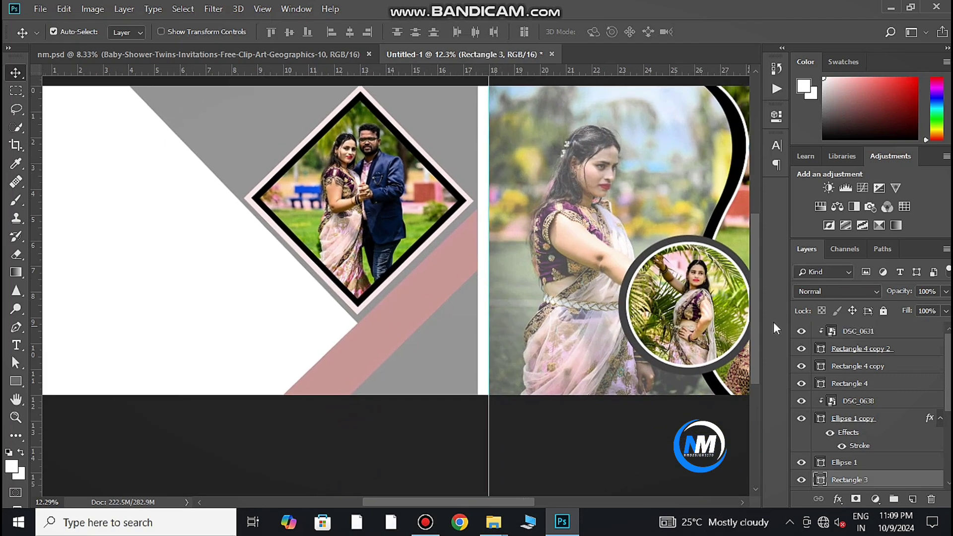
double_click(820, 480)
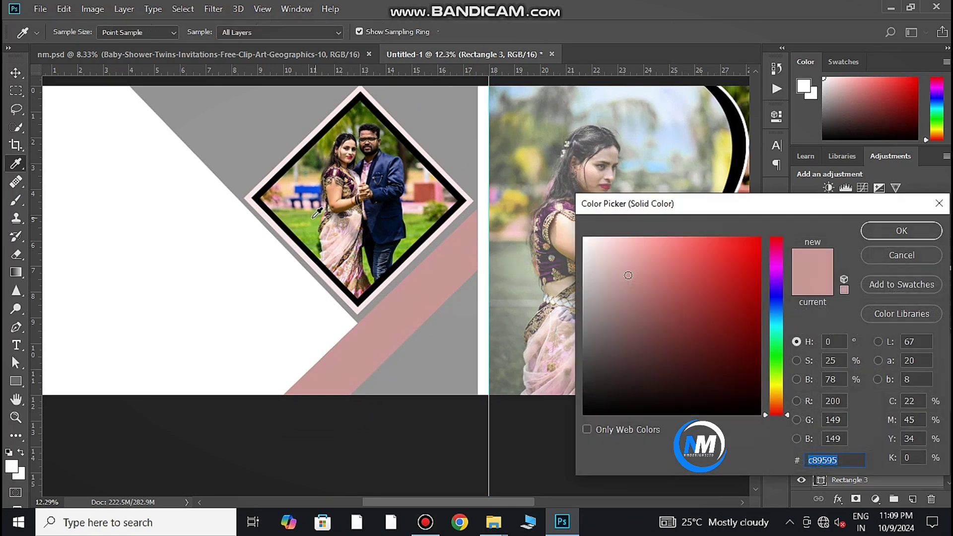
left_click_drag(317, 212, 350, 229)
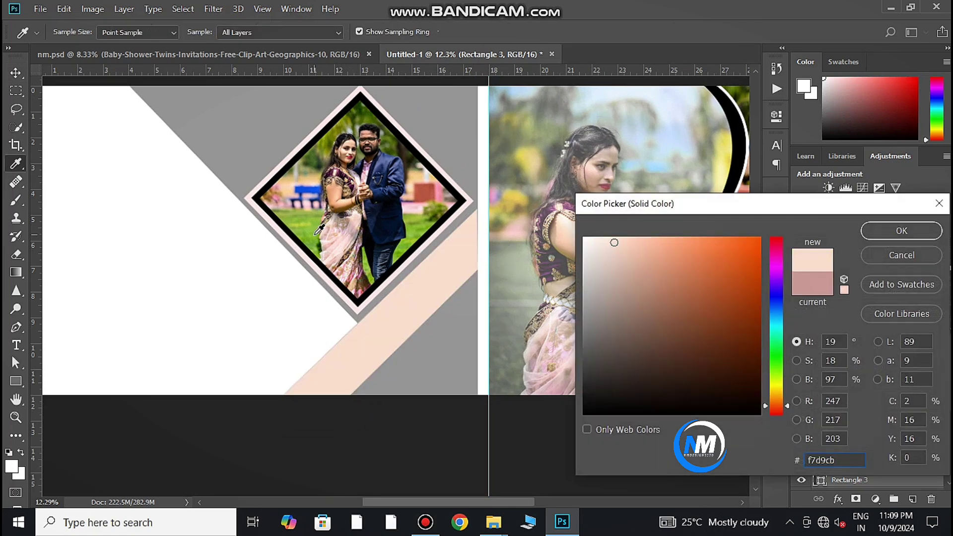
left_click(384, 133)
left_click(421, 175)
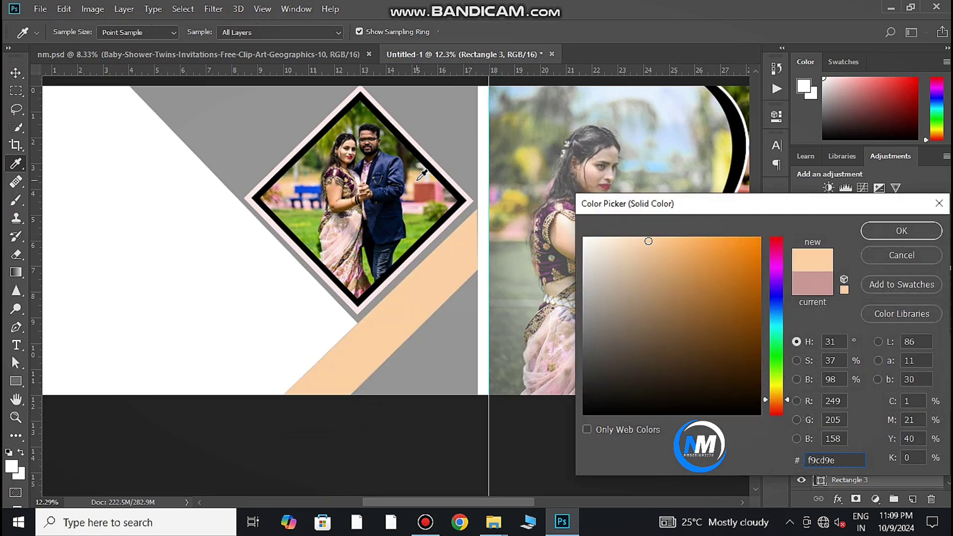
left_click(393, 197)
left_click(381, 206)
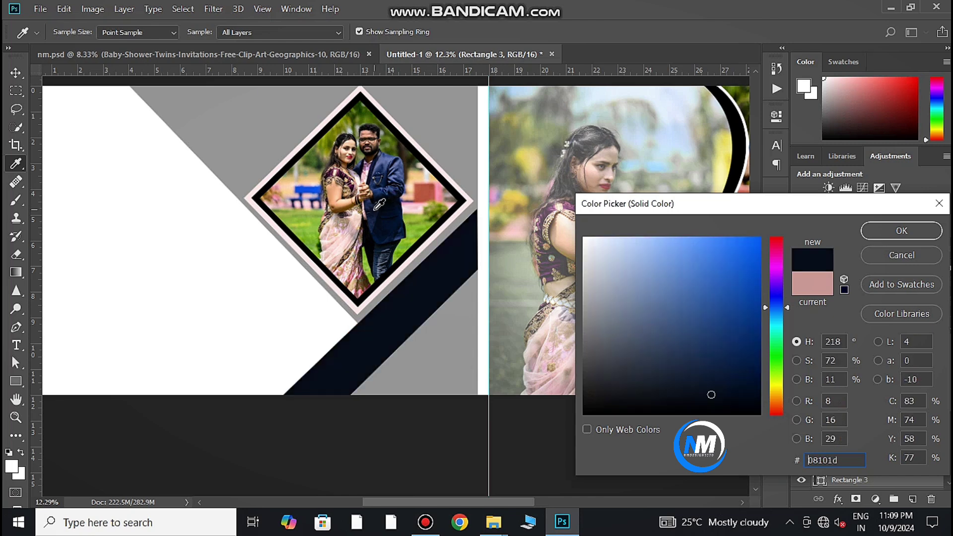
Confirm the navy band colour and give the inner diamond border the same navy.
left_click(882, 227)
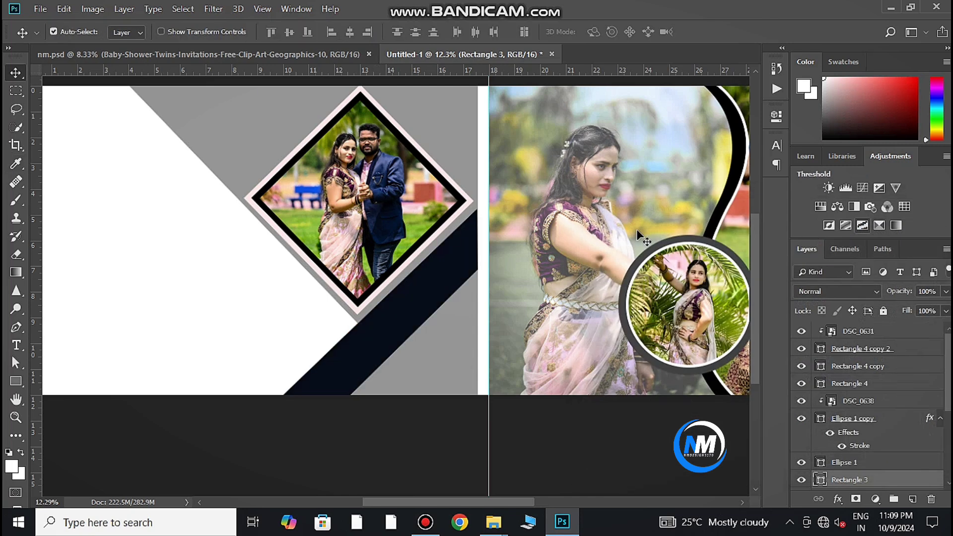
left_click(820, 366)
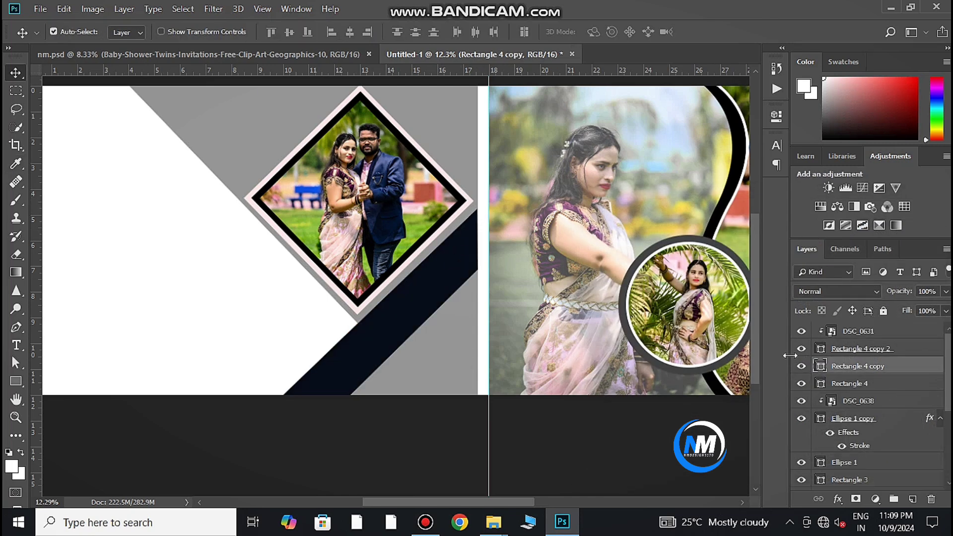
double_click(821, 366)
left_click(443, 264)
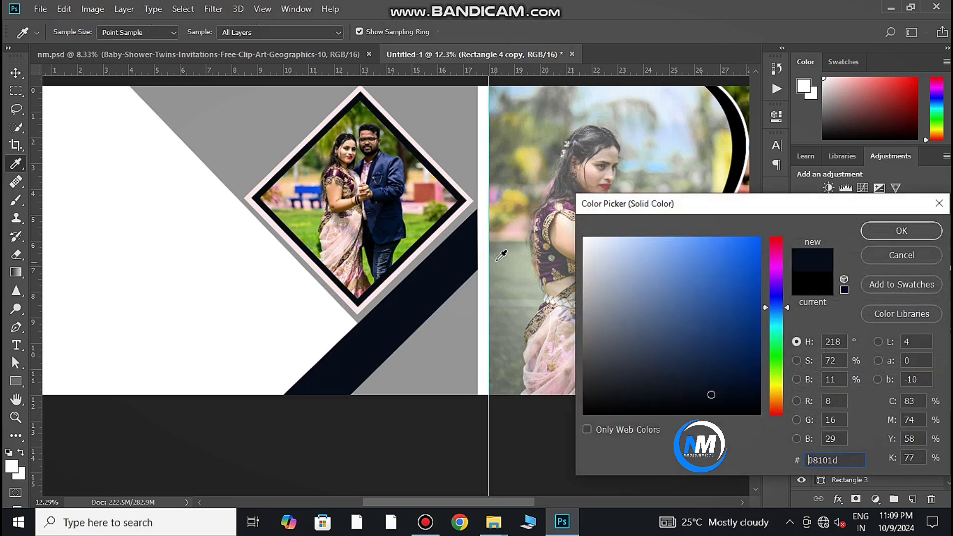
left_click(901, 230)
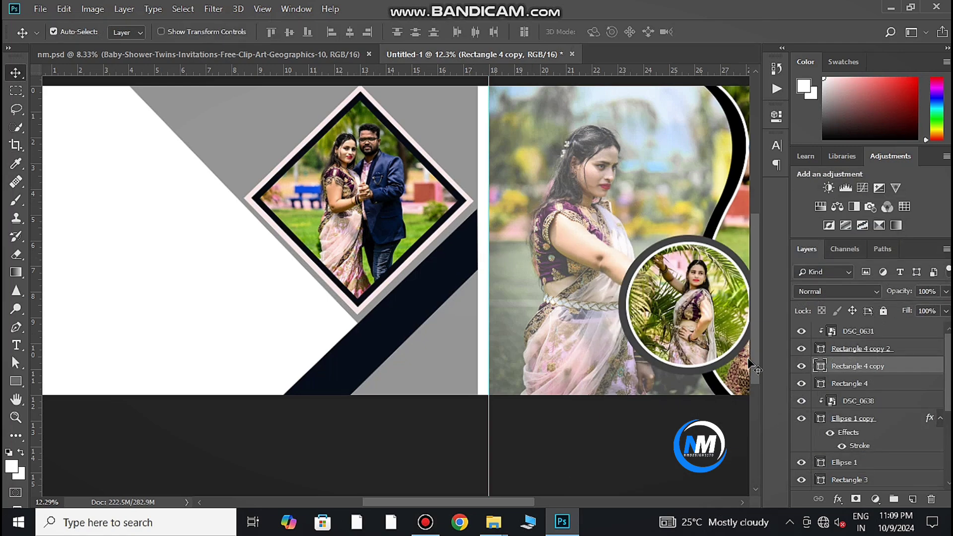
Make the inner border white (ffffff) and the outer border the band's navy.
double_click(821, 366)
type("ffffff")
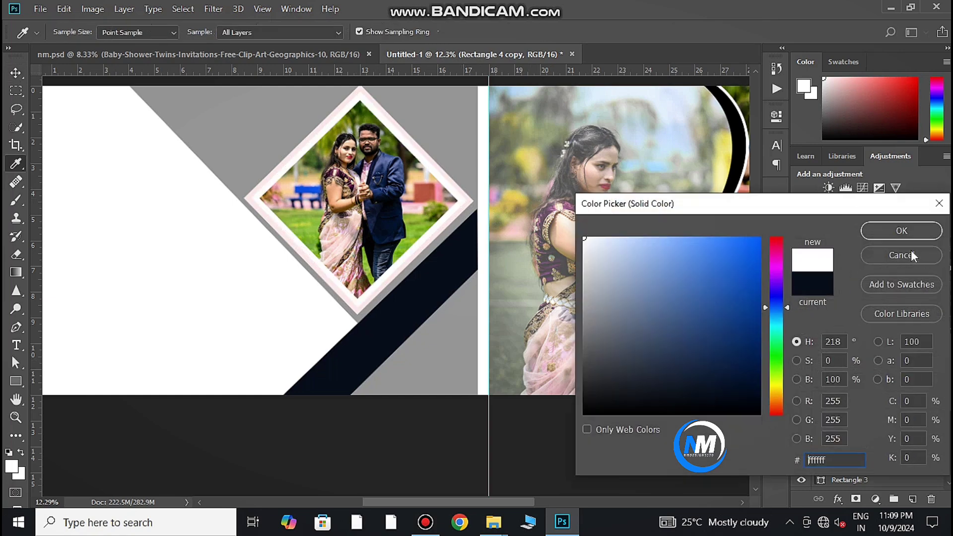
left_click(910, 255)
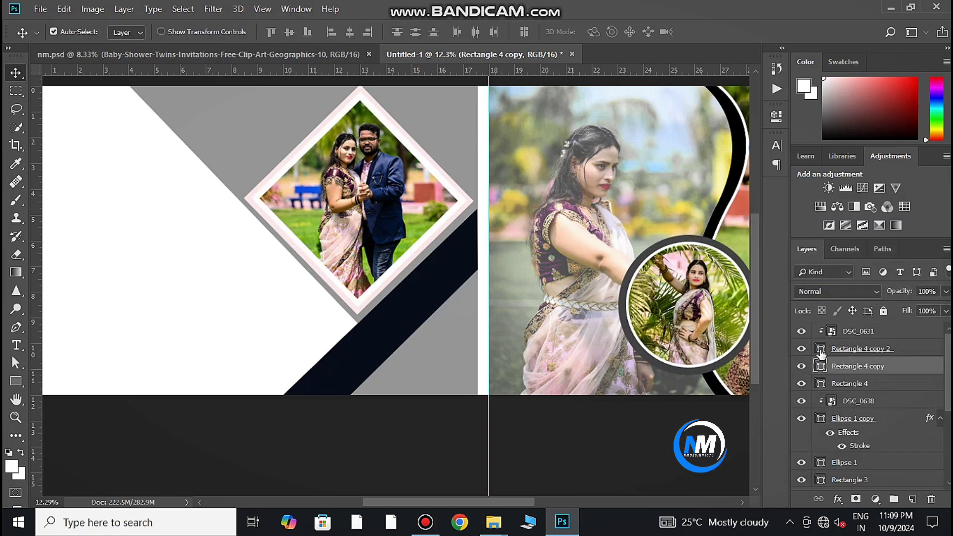
double_click(820, 384)
left_click(405, 311)
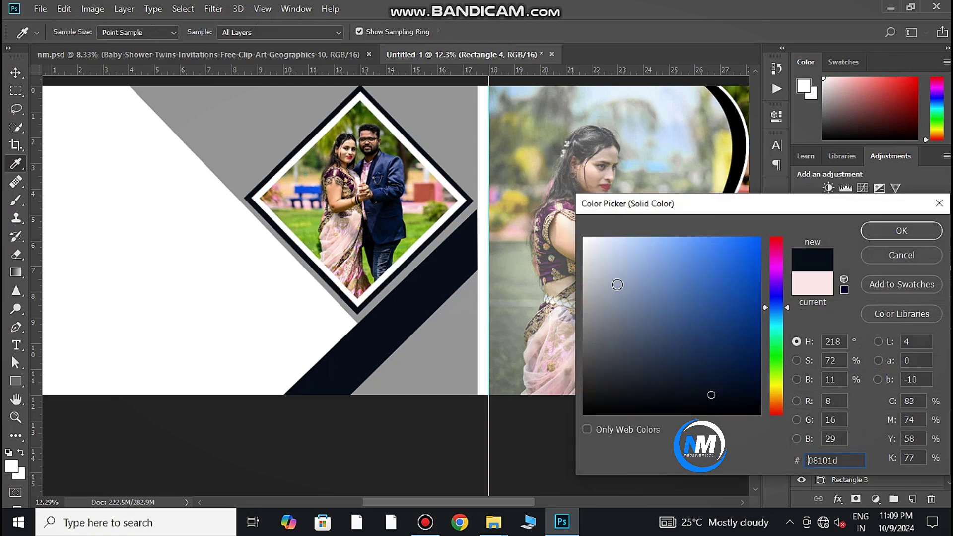
left_click(893, 233)
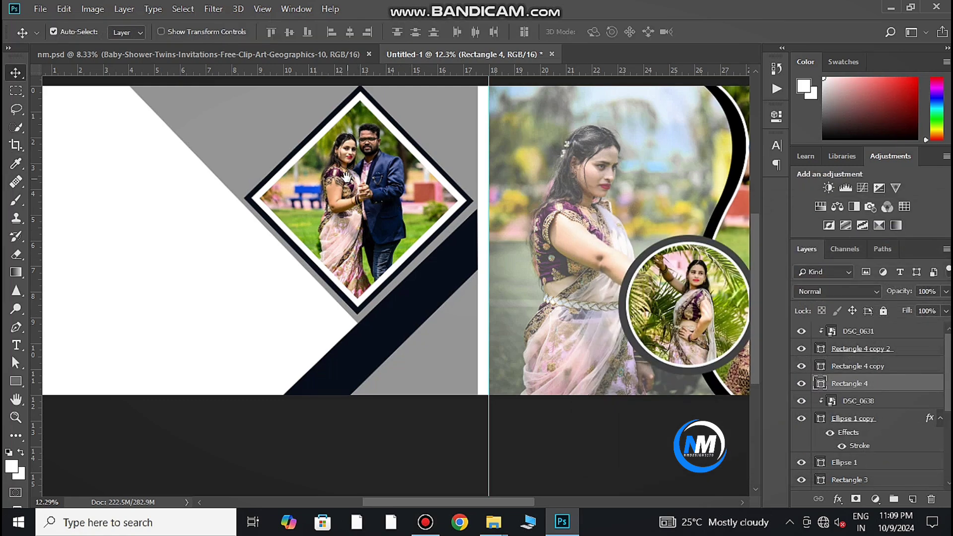
mouse_move(346, 176)
left_mouse_down()
mouse_move(387, 215)
mouse_move(405, 202)
left_mouse_up()
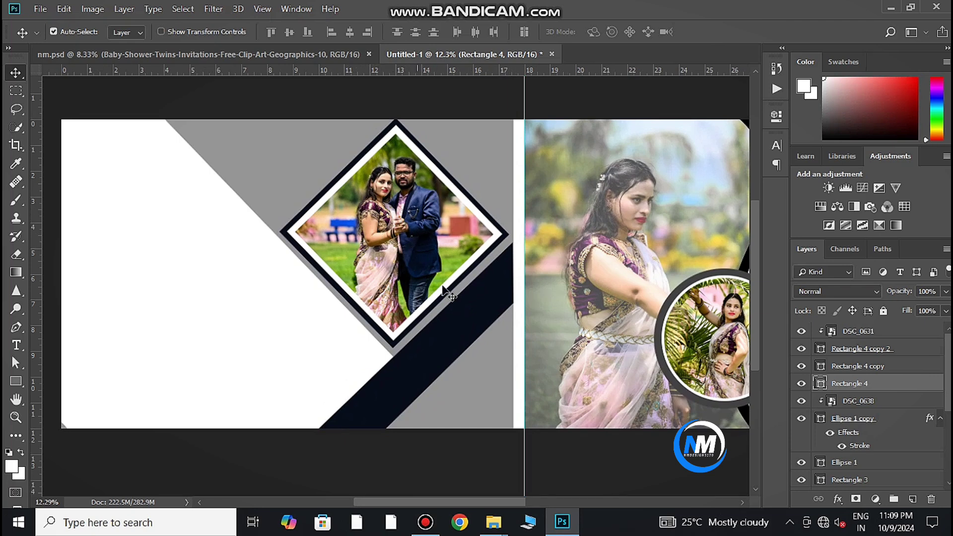
Sample trial fill colours for the left background shape: saree, olive, navy jacket, peach, near-black.
left_click(248, 281)
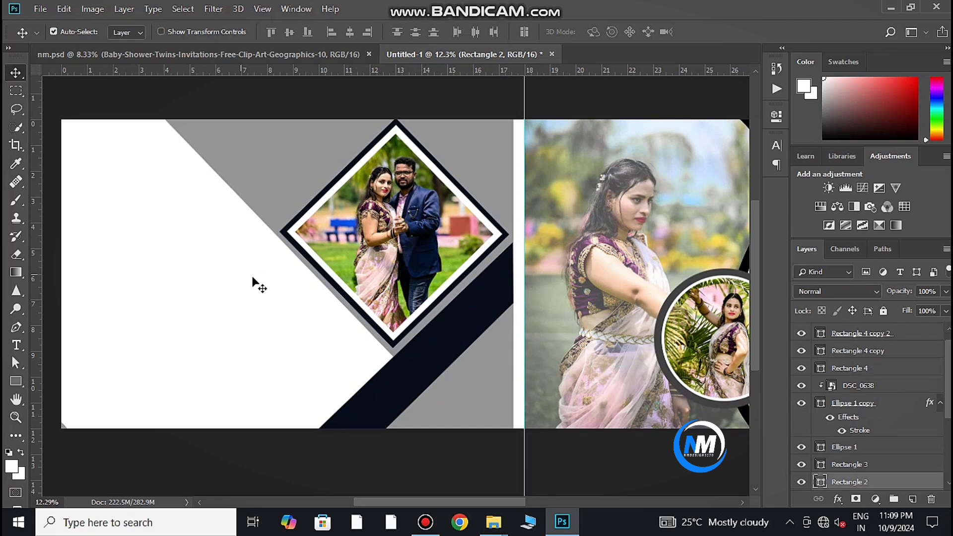
double_click(822, 481)
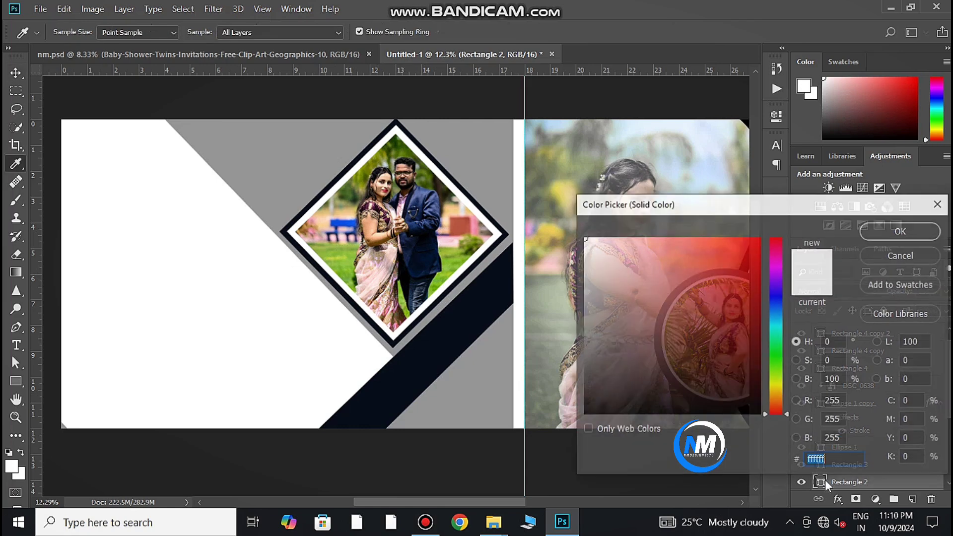
left_click(368, 270)
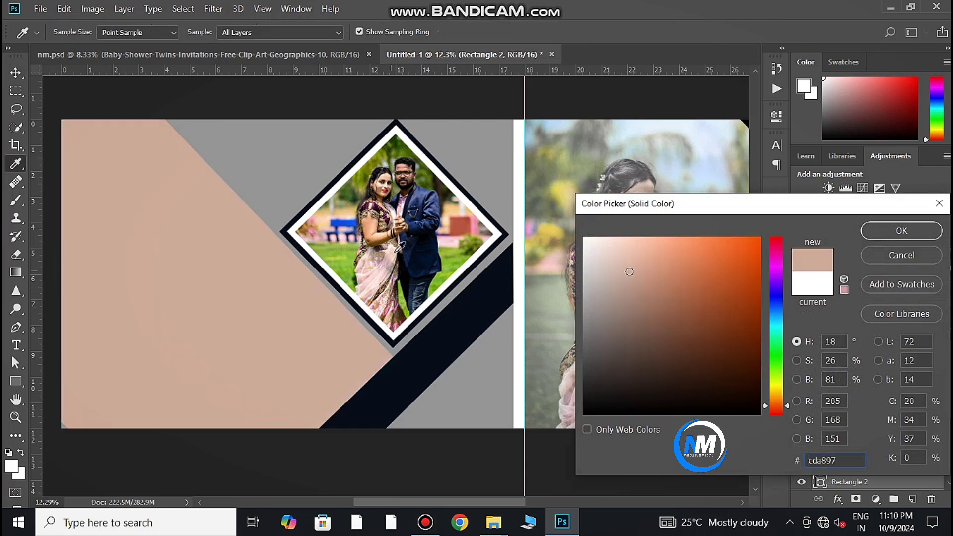
left_click(368, 175)
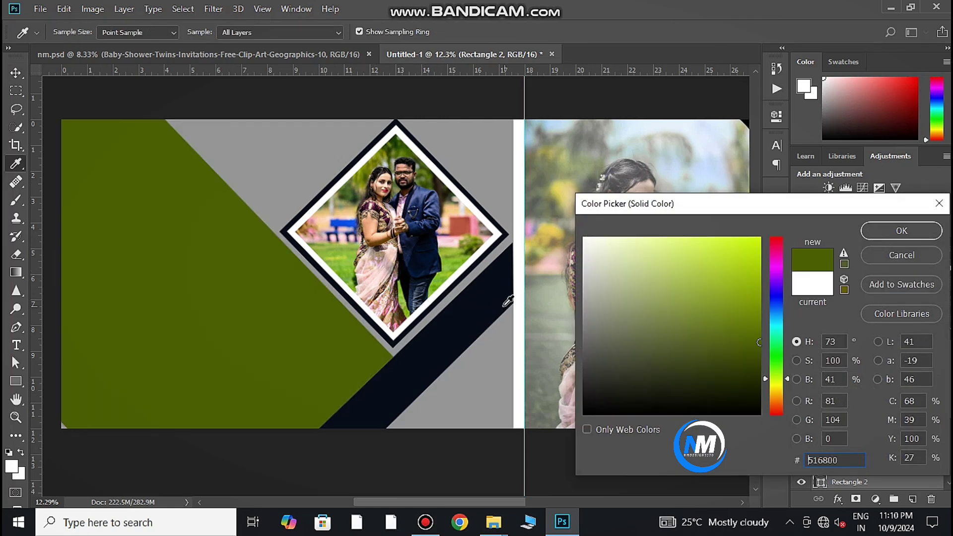
left_click(423, 262)
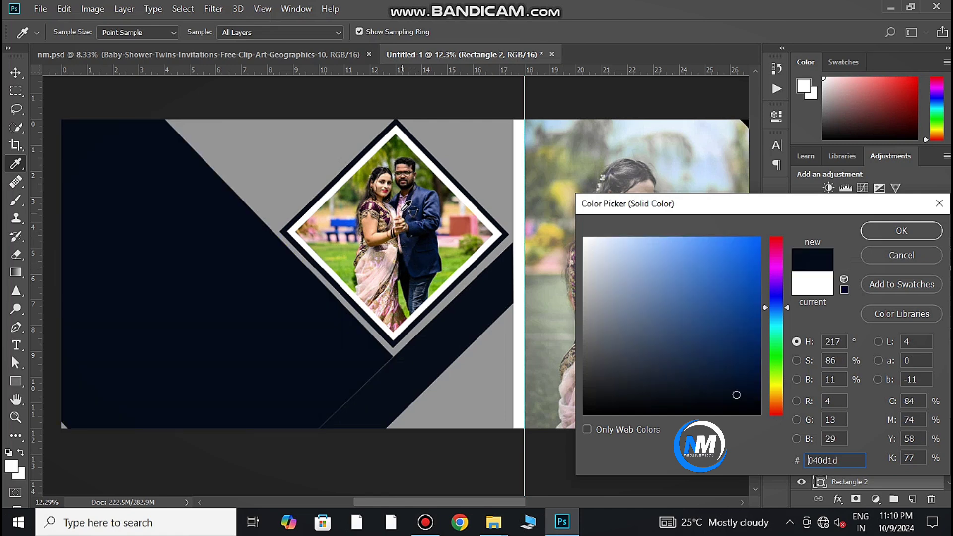
left_click(386, 214)
left_click(387, 217)
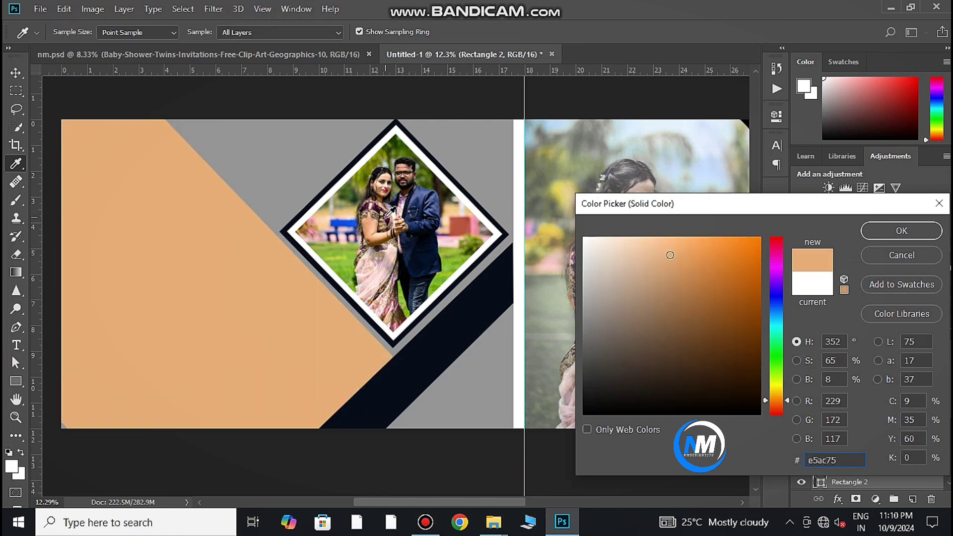
Settle the background fill on a near-black olive, then recentre the page view.
left_click_drag(674, 399, 701, 344)
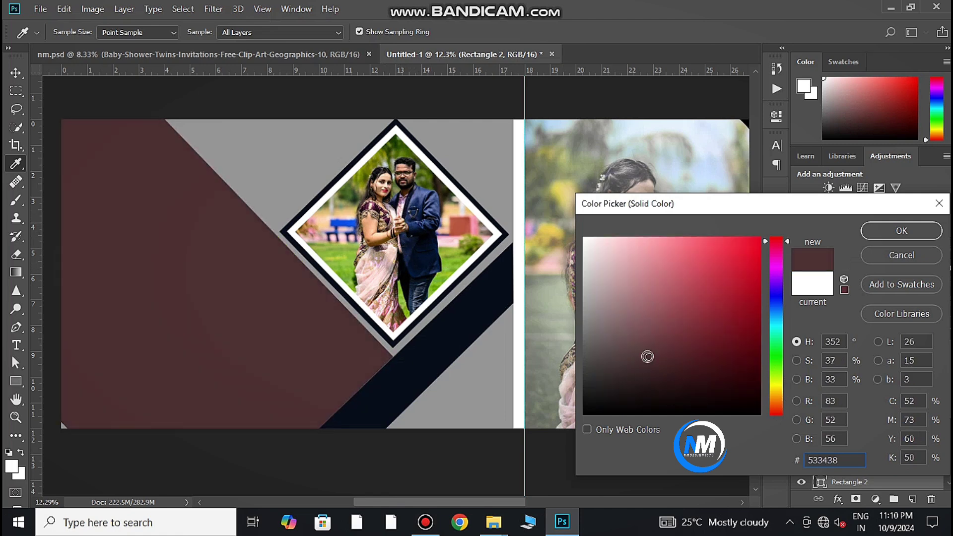
left_click(776, 378)
left_click_drag(645, 335, 649, 311)
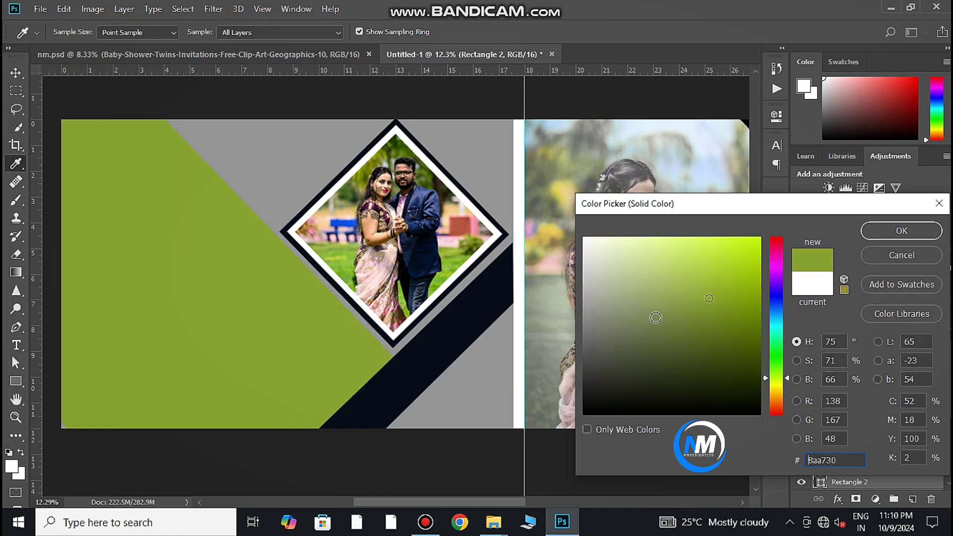
mouse_move(640, 350)
left_mouse_down()
mouse_move(630, 392)
mouse_move(692, 396)
mouse_move(647, 395)
mouse_move(676, 393)
left_mouse_up()
left_click(900, 231)
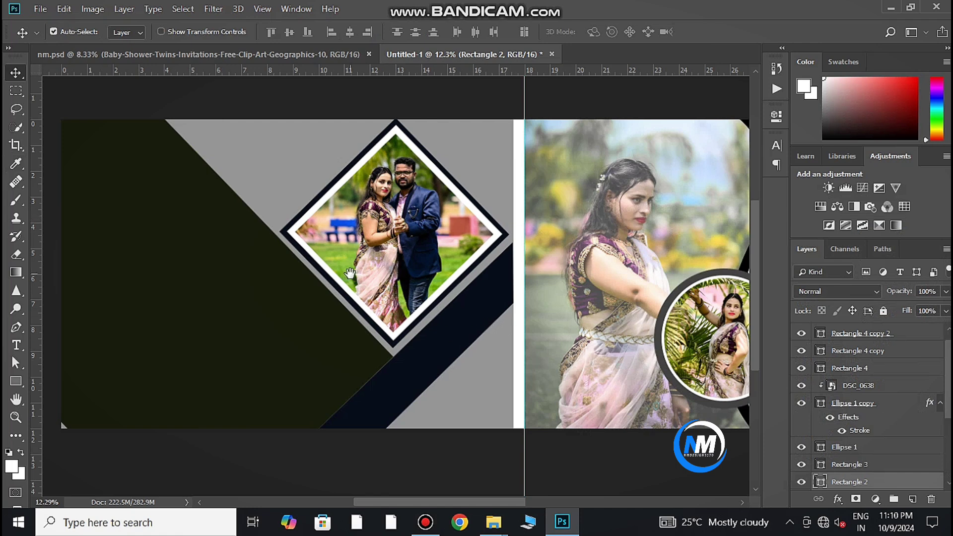
mouse_move(361, 296)
left_mouse_down()
mouse_move(338, 317)
mouse_move(308, 304)
mouse_move(361, 298)
left_mouse_up()
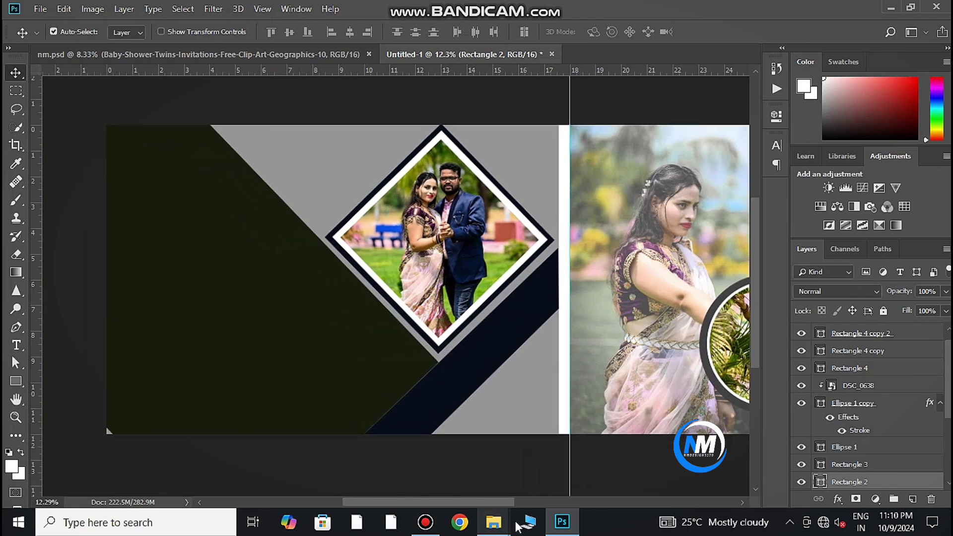
left_click(564, 522)
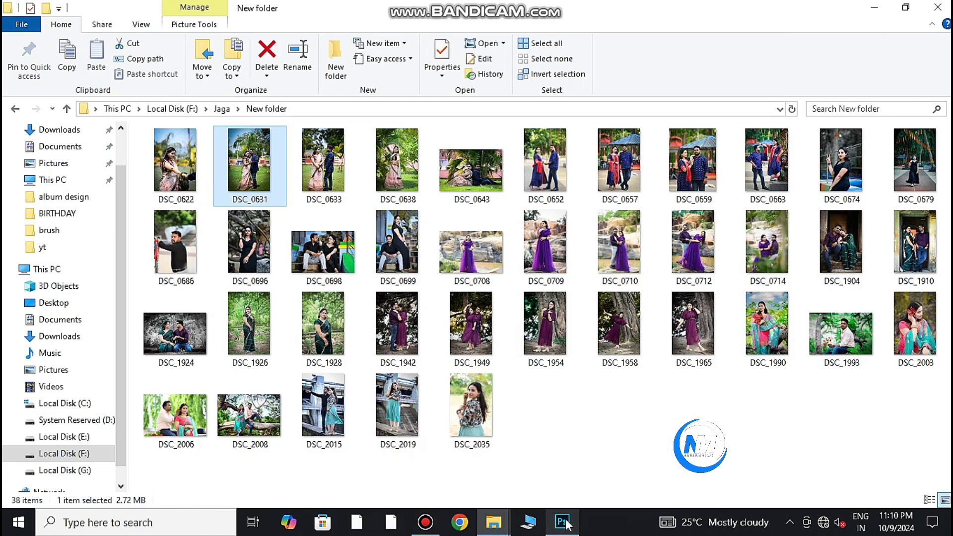
left_click(563, 522)
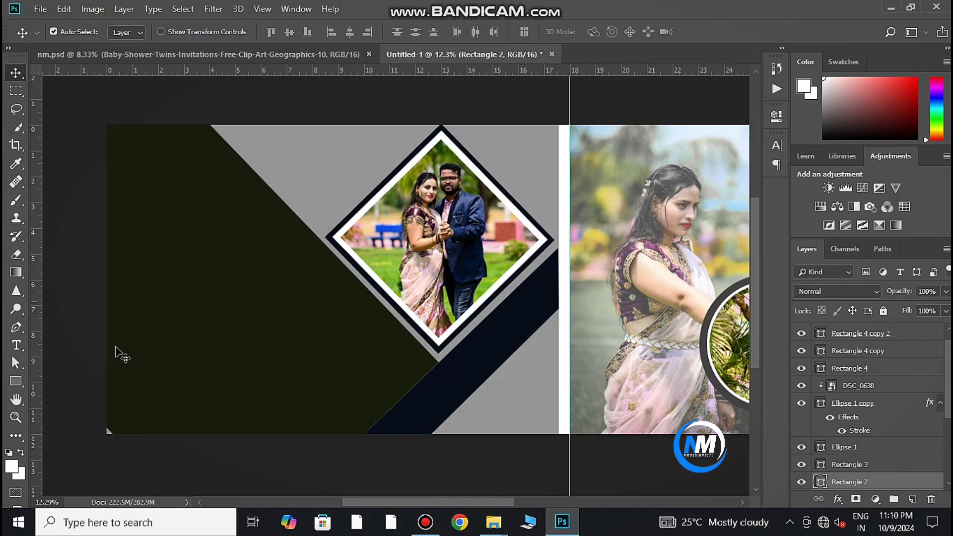
Add an empty layer and commit a transform on the dark background shape, leaving it unmoved.
left_click(16, 381)
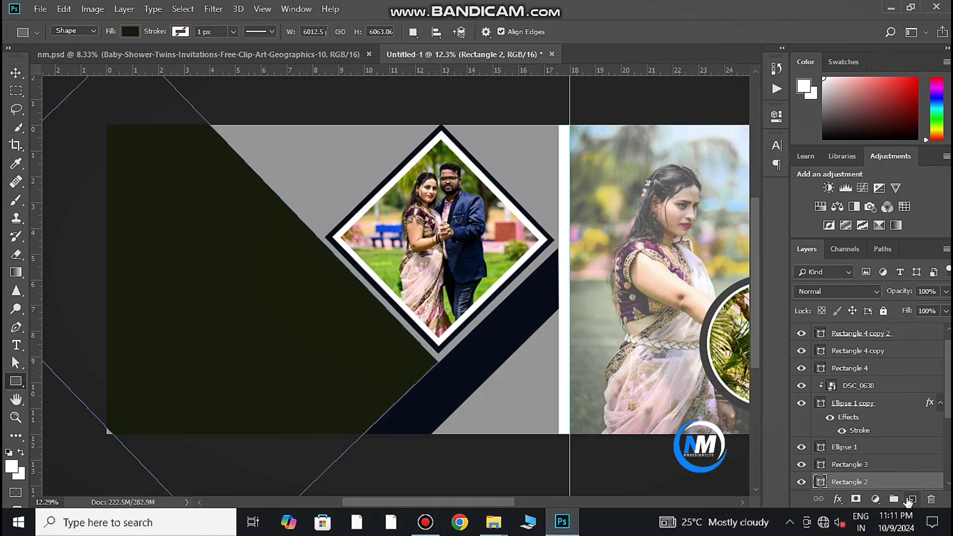
left_click(912, 499)
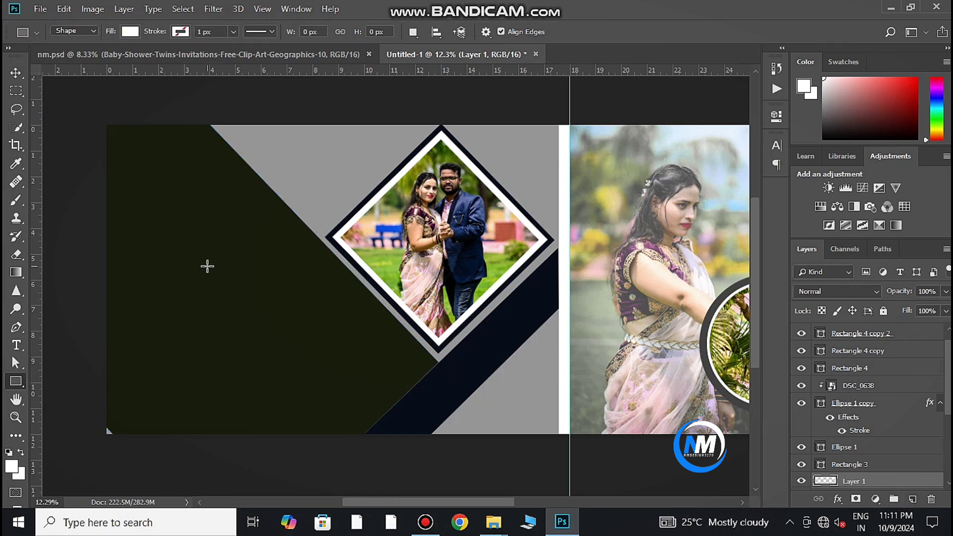
left_click(15, 72)
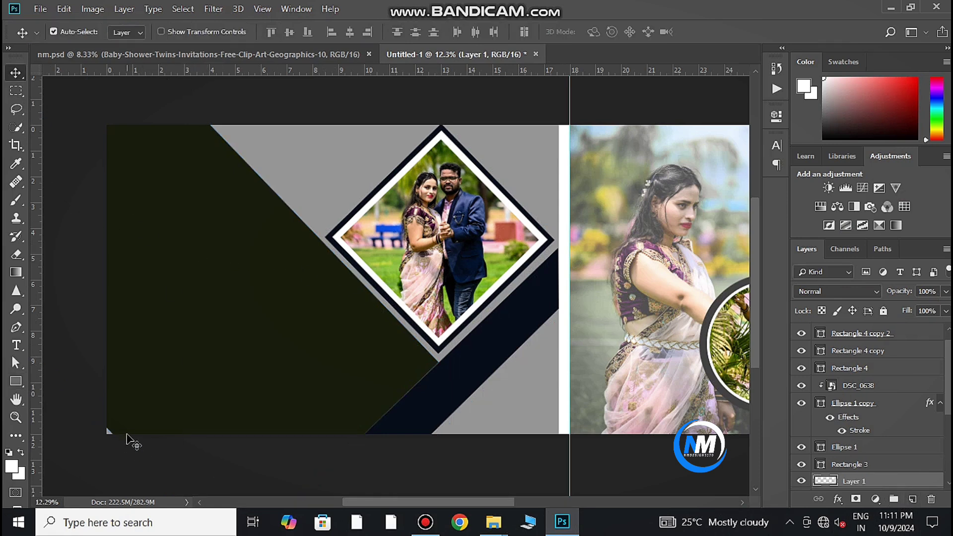
left_click(128, 421, "ctrl")
key("ctrl+t")
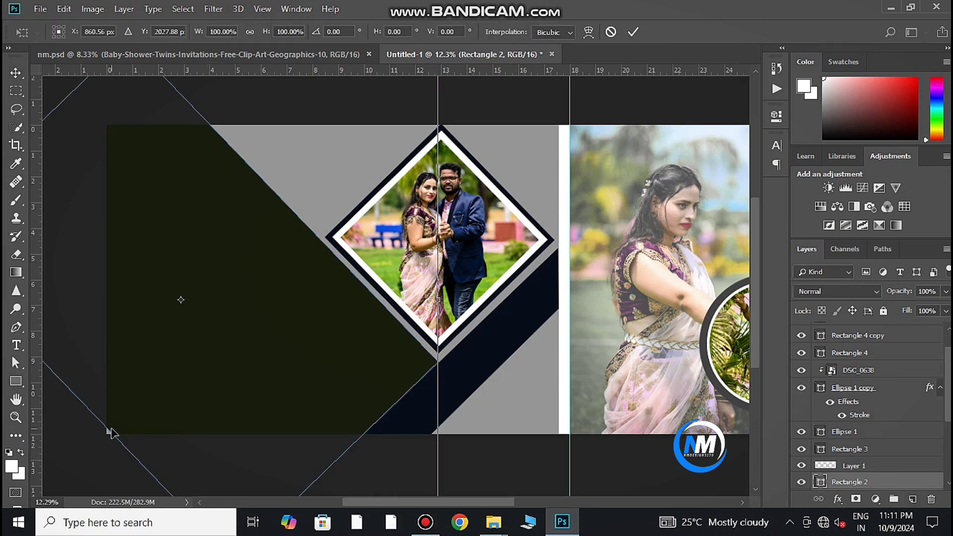
left_click_drag(110, 432, 105, 436)
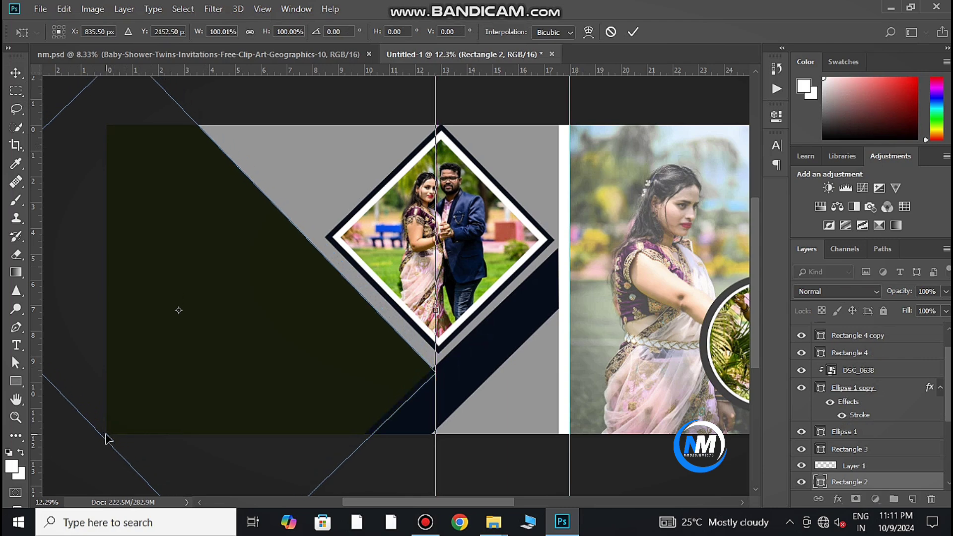
key("ctrl+z")
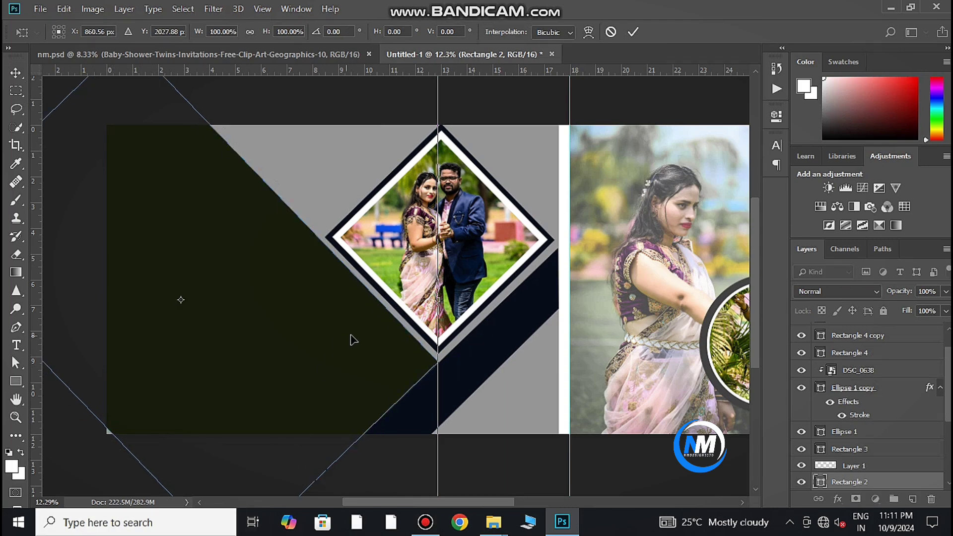
mouse_move(369, 304)
left_mouse_down()
mouse_move(326, 321)
mouse_move(348, 320)
left_mouse_up()
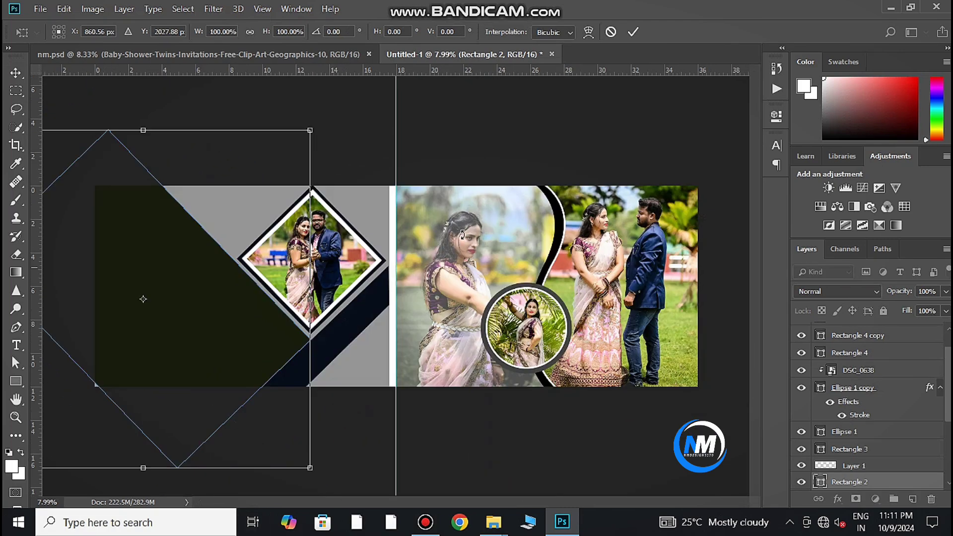
left_click(633, 32)
Draw a small dark rectangle, Rectangle 5, at the page's bottom-left corner.
left_click_drag(99, 380, 145, 396)
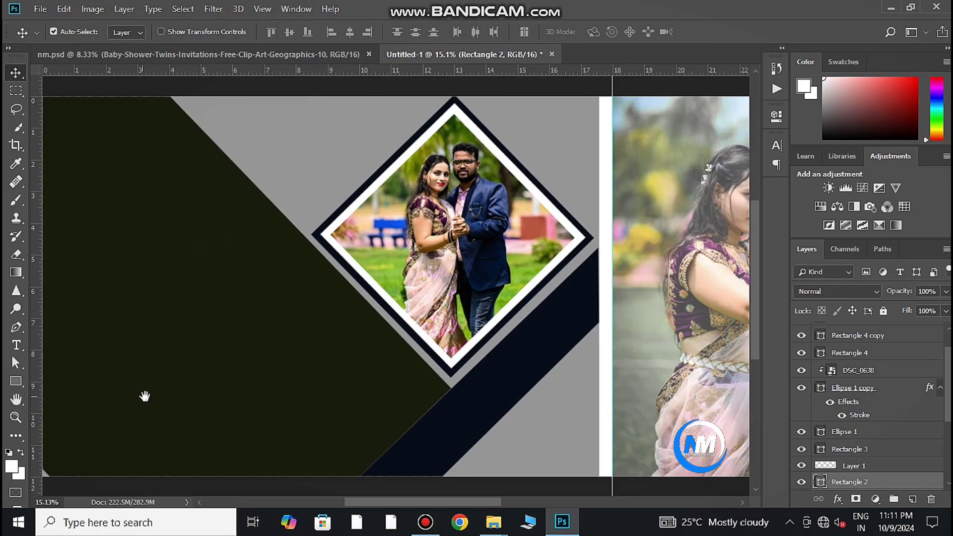
left_click(16, 380)
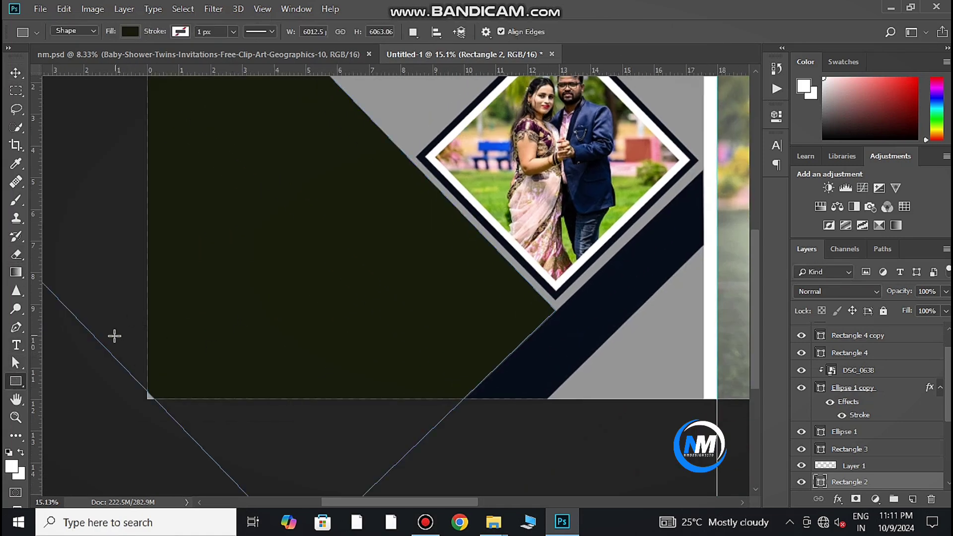
left_click_drag(115, 336, 182, 420)
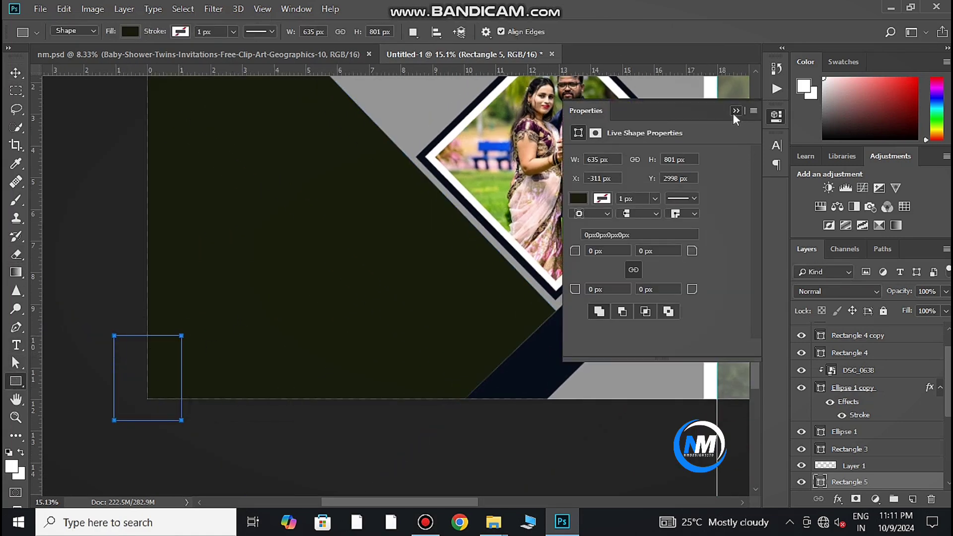
left_click(736, 110)
left_click(16, 72)
Merge Rectangle 5 into the Rectangle 2 background shape with Merge Shapes.
scroll(889, 456, "down", 2)
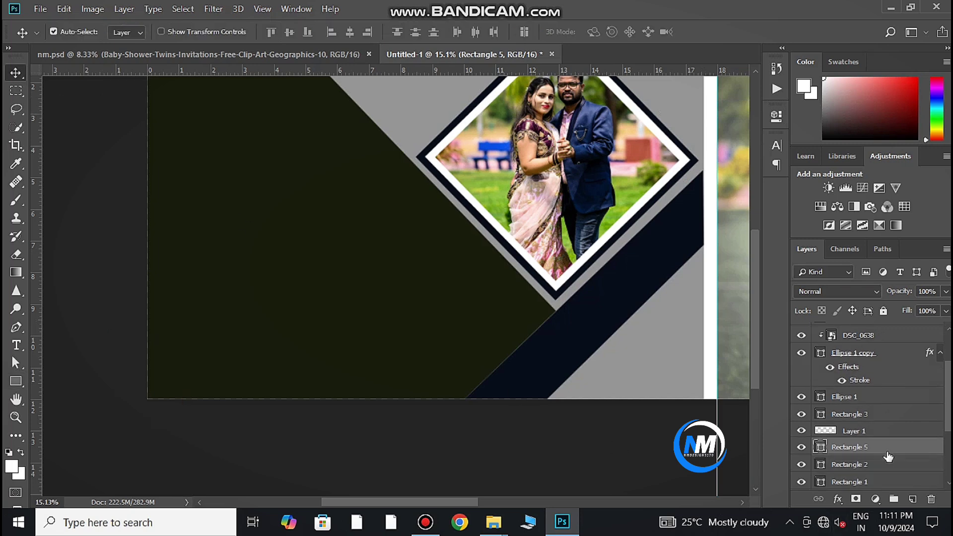
left_click(801, 464)
left_click(801, 464)
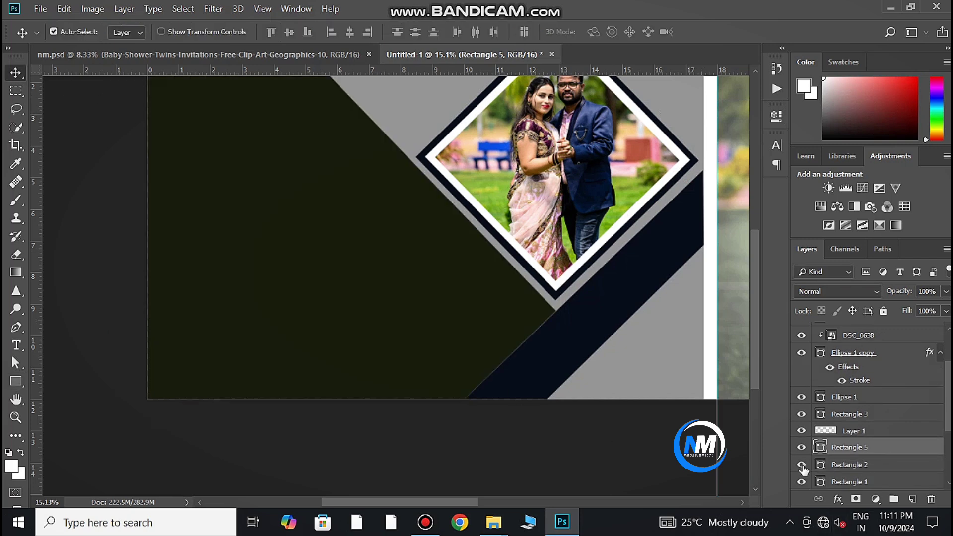
left_click(874, 464, "ctrl")
right_click(873, 460)
left_click(725, 395)
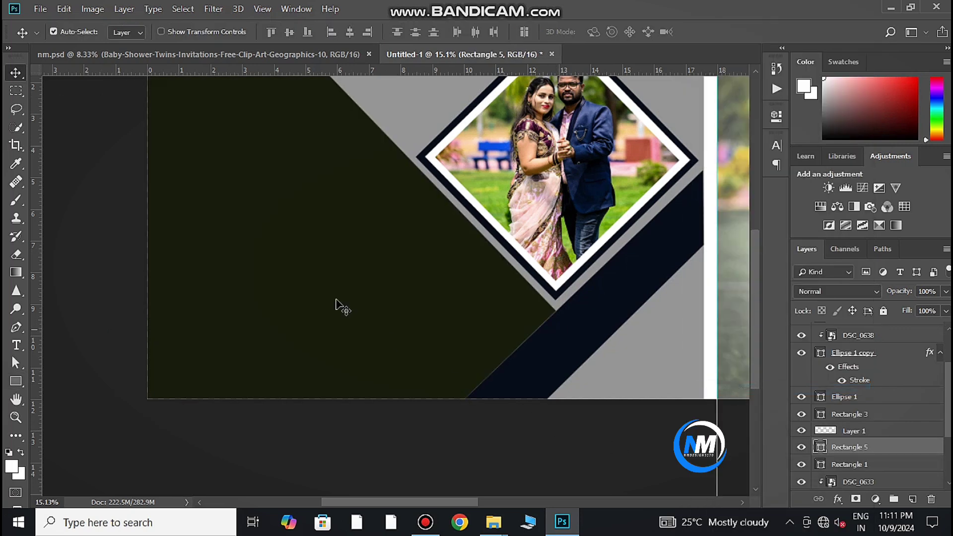
Draw a white placeholder rectangle, Rectangle 6, in the dark area's lower left.
left_click(16, 380)
left_click(912, 499)
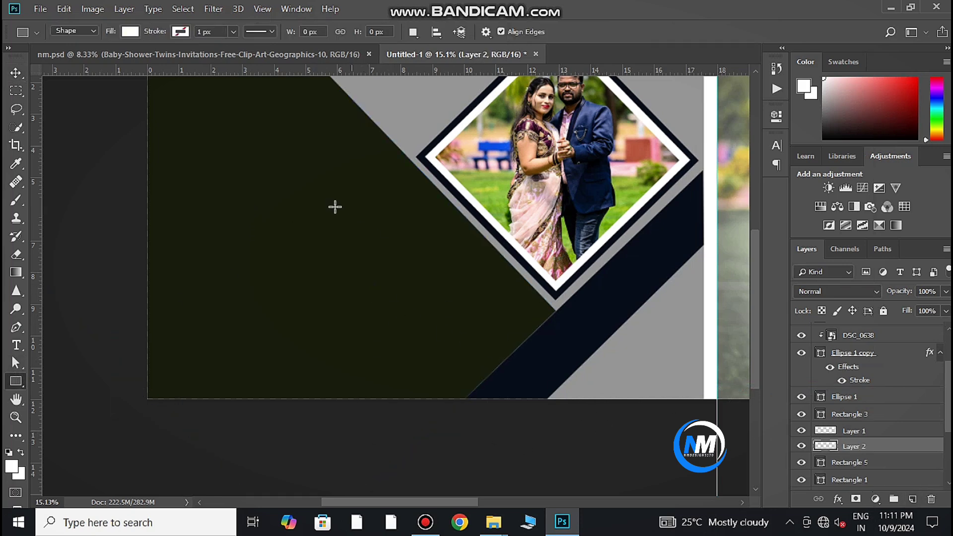
left_click_drag(263, 227, 452, 364)
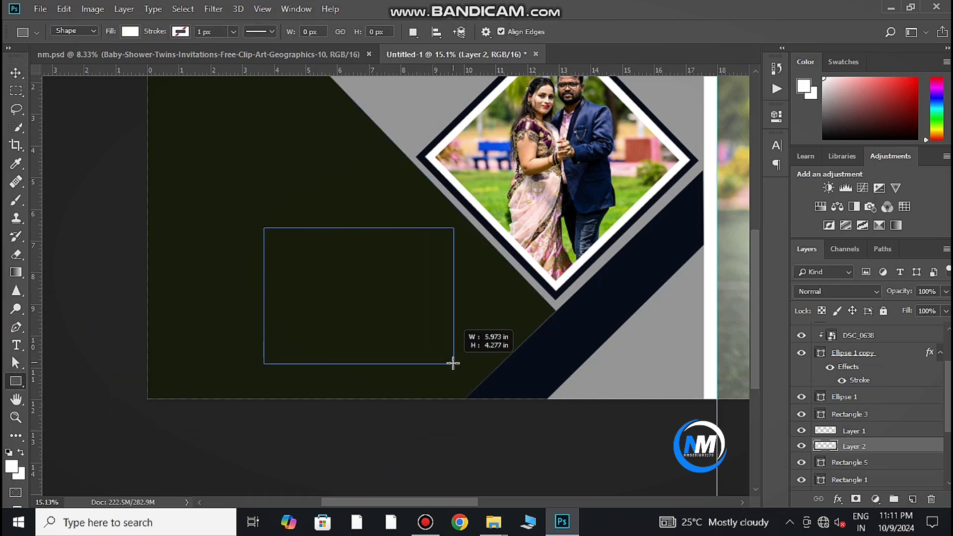
left_click_drag(452, 364, 459, 370)
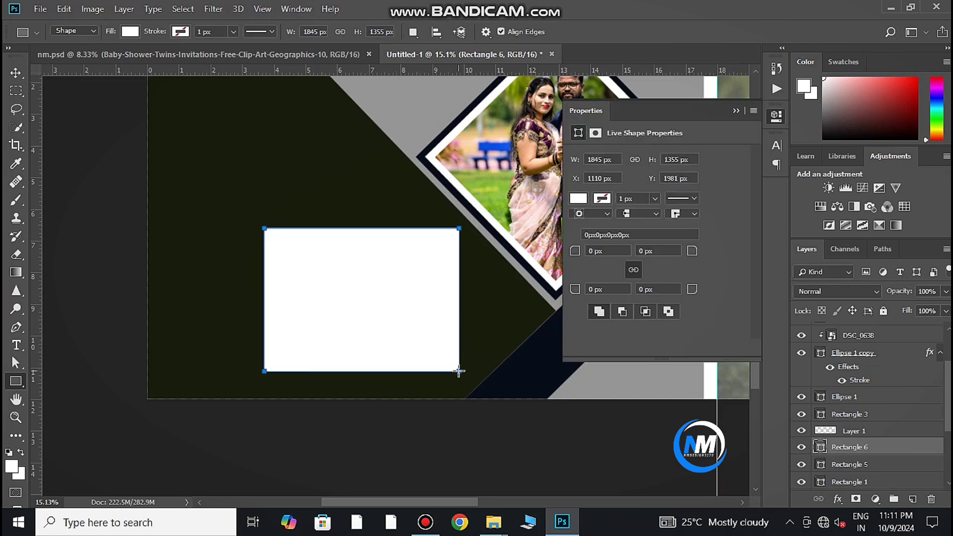
left_click(736, 110)
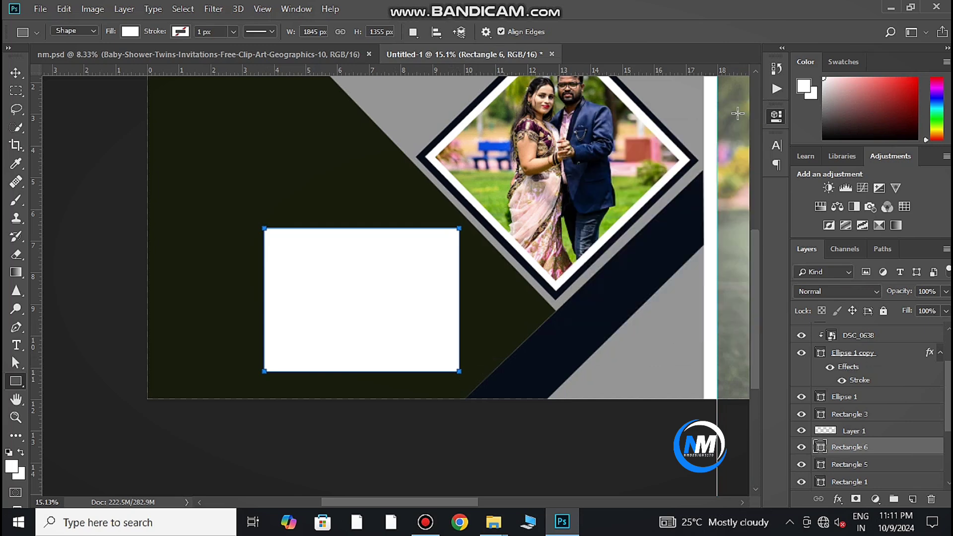
left_click(15, 72)
Nudge the white placeholder box up and left into position.
left_click_drag(459, 348, 424, 388)
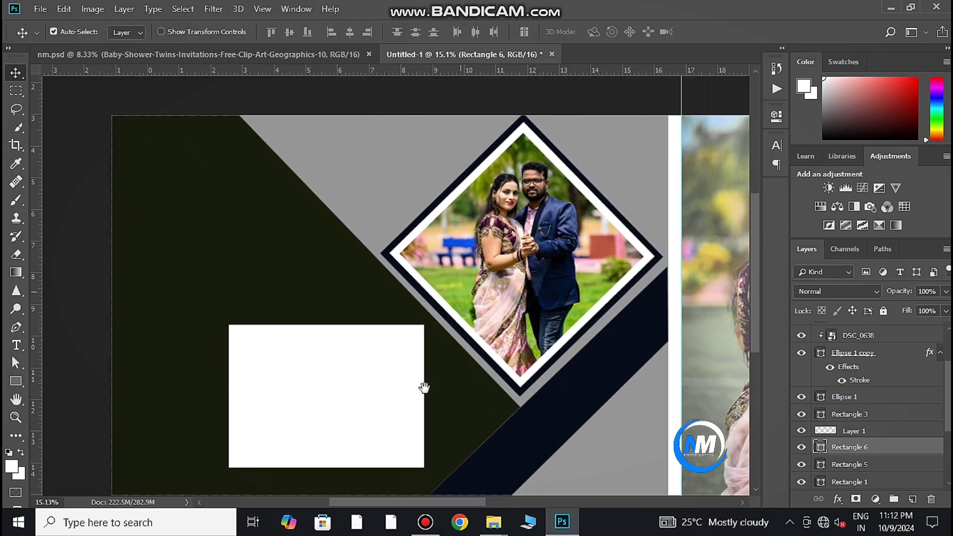
left_click_drag(365, 393, 341, 382)
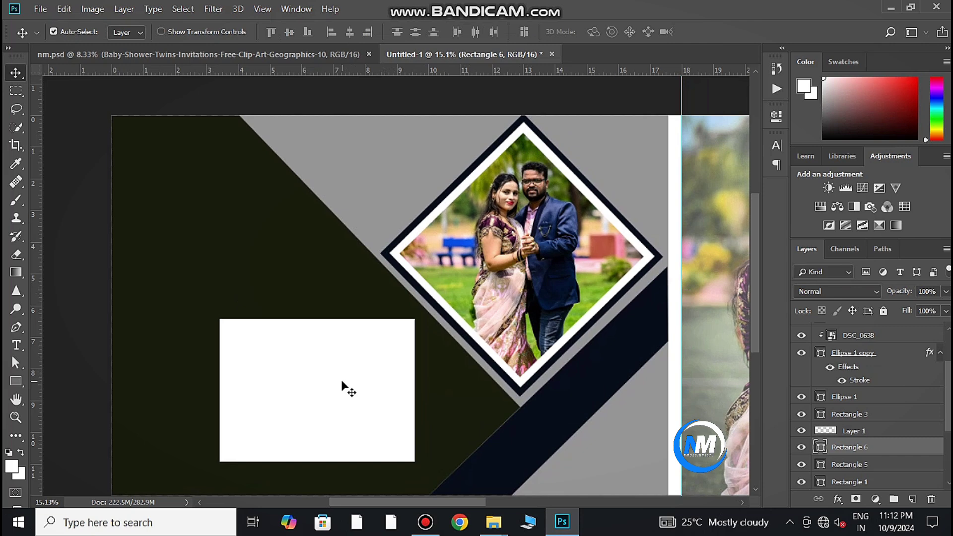
left_click_drag(330, 416, 304, 380)
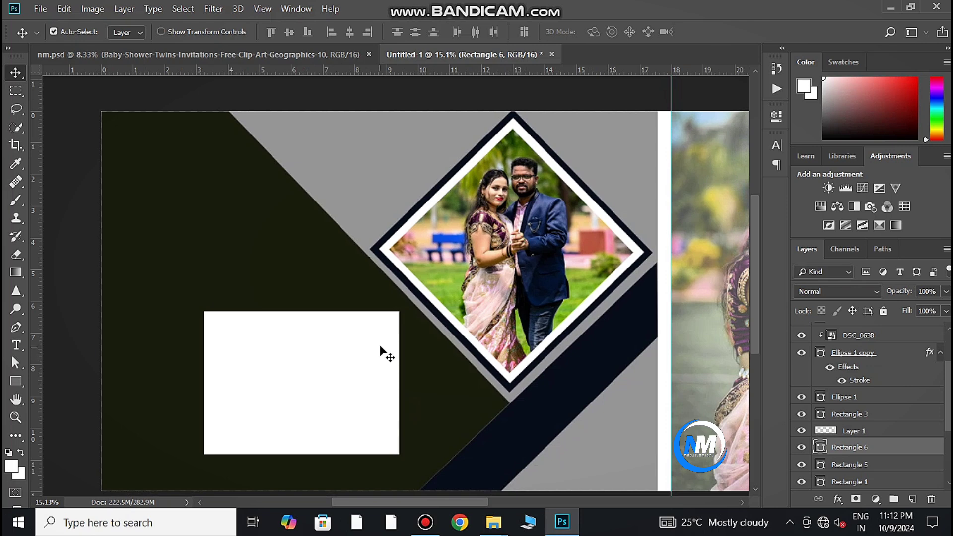
scroll(425, 293, "up", 1)
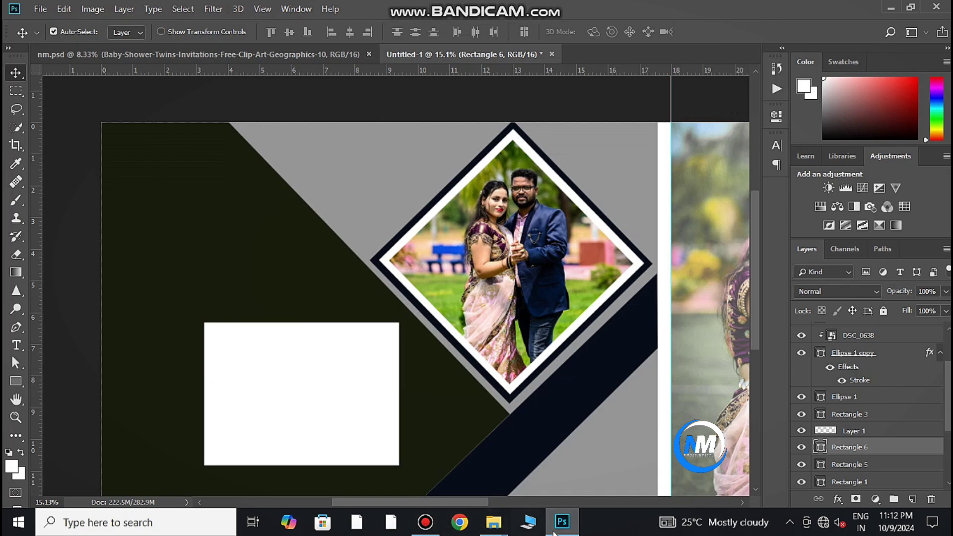
Place DSC_0643 and tone it in Camera Raw: Blacks -15, Temperature +7, Exposure -0.15.
left_click(492, 522)
mouse_move(471, 169)
left_mouse_down()
mouse_move(455, 394)
mouse_move(425, 414)
left_mouse_up()
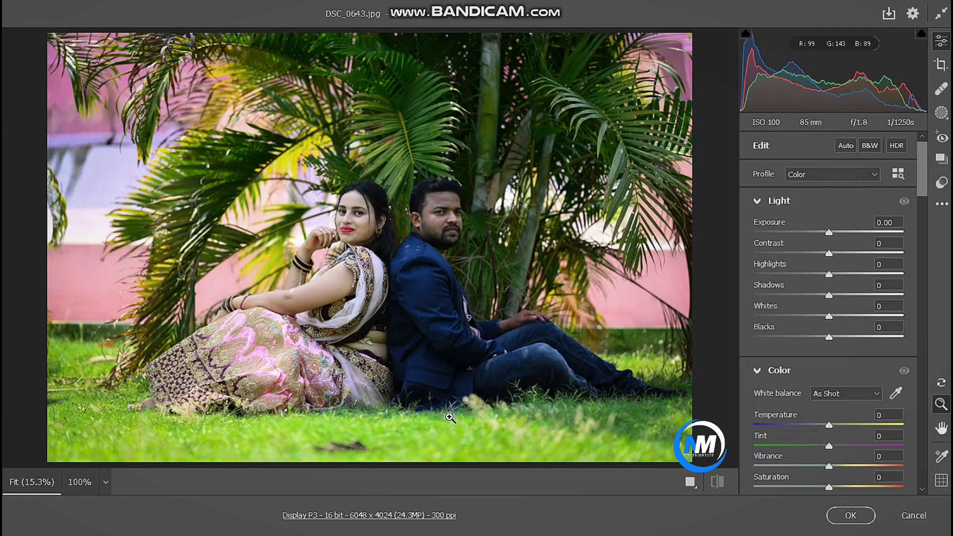
mouse_move(828, 338)
left_mouse_down()
mouse_move(818, 338)
mouse_move(842, 297)
mouse_move(823, 277)
left_mouse_up()
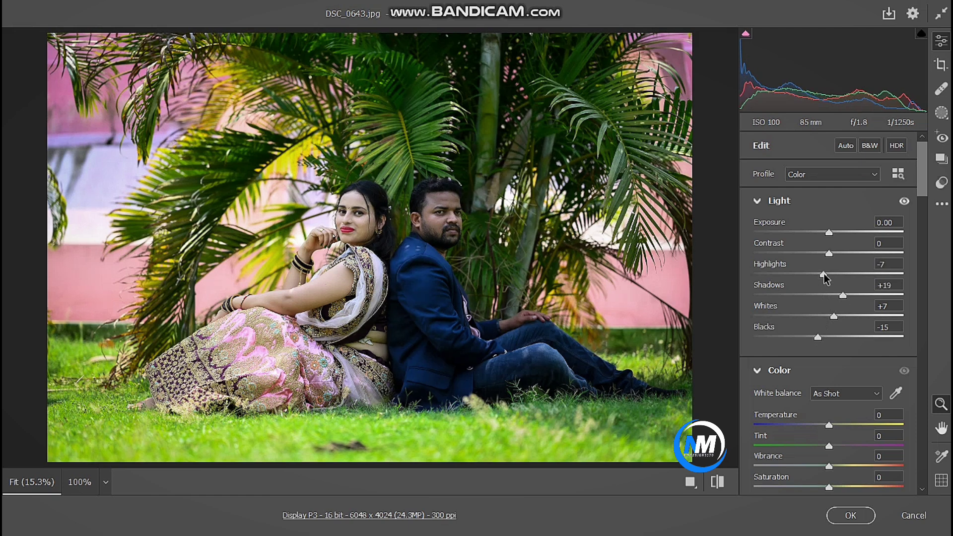
left_click_drag(829, 426, 834, 426)
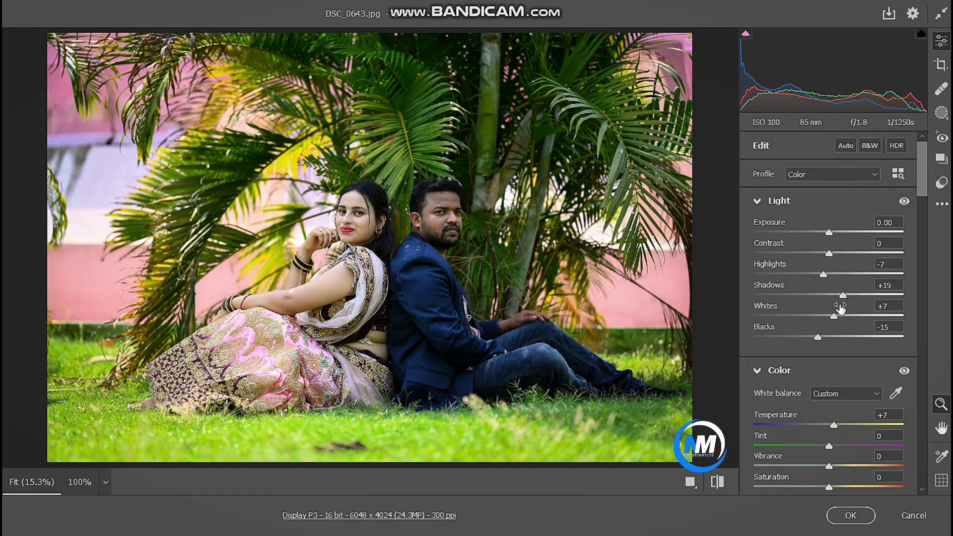
left_click_drag(832, 234, 830, 234)
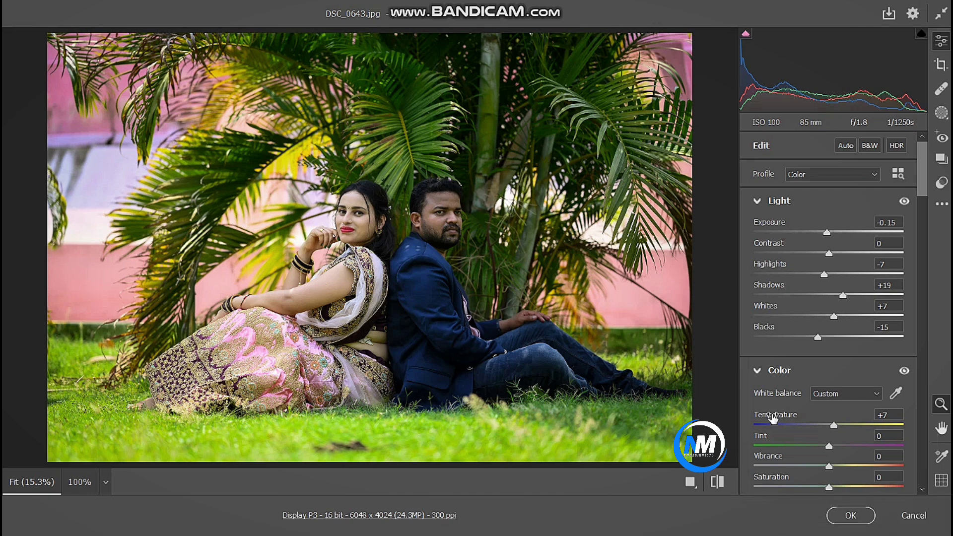
Set Clarity +17, Temperature +11 and Vibrance +23 on the couple photo in Camera Raw.
scroll(829, 362, "down", 2)
scroll(832, 354, "down", 4)
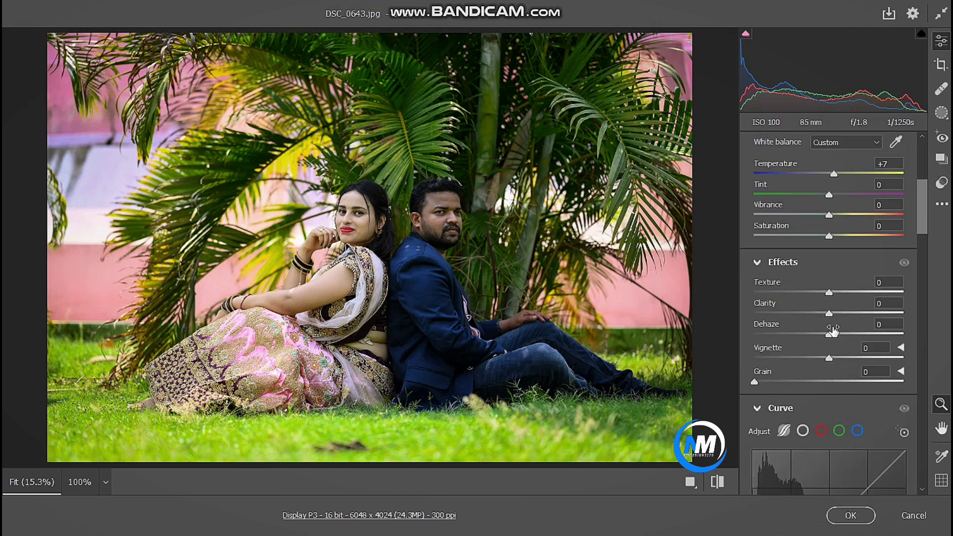
left_click_drag(828, 313, 842, 314)
scroll(845, 351, "down", 2)
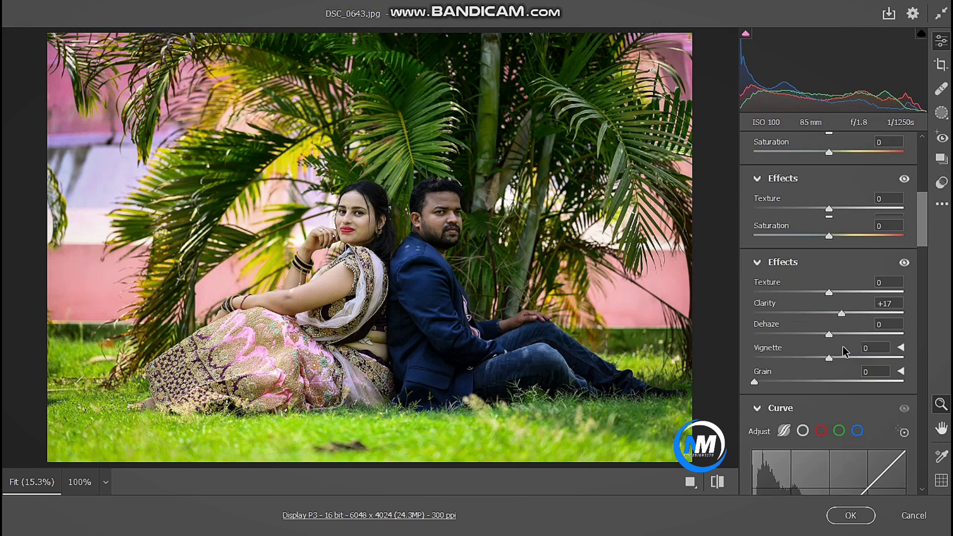
scroll(845, 351, "up", 4)
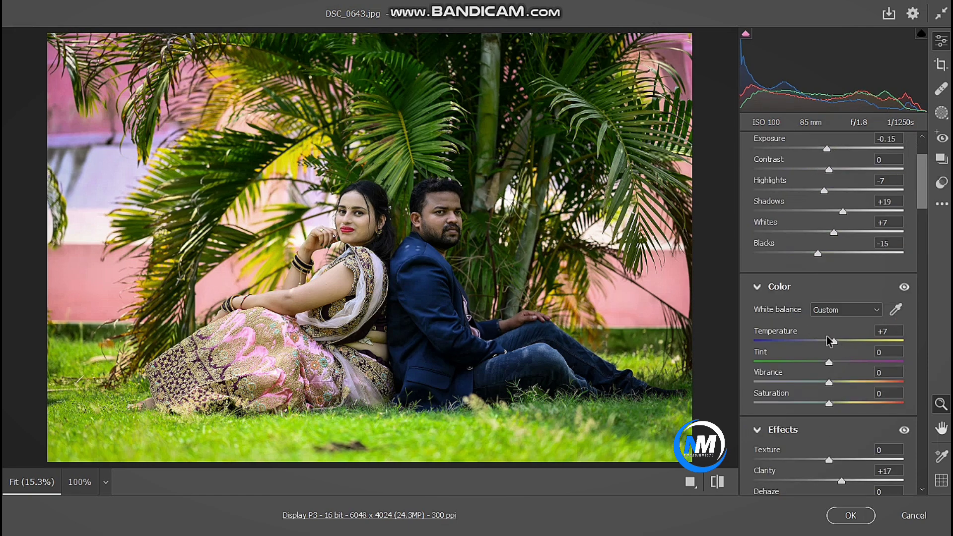
left_click_drag(837, 341, 841, 342)
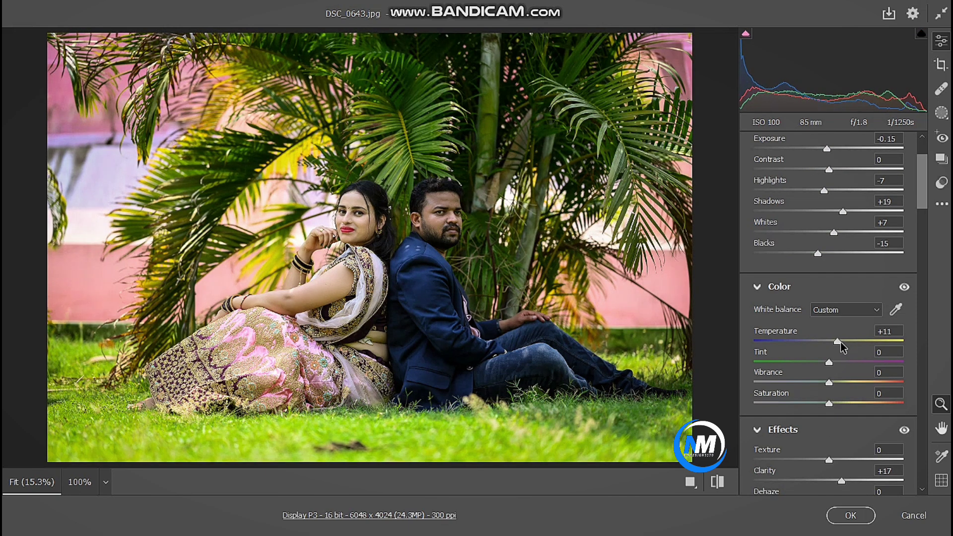
scroll(841, 342, "down", 4)
left_click_drag(836, 214, 846, 214)
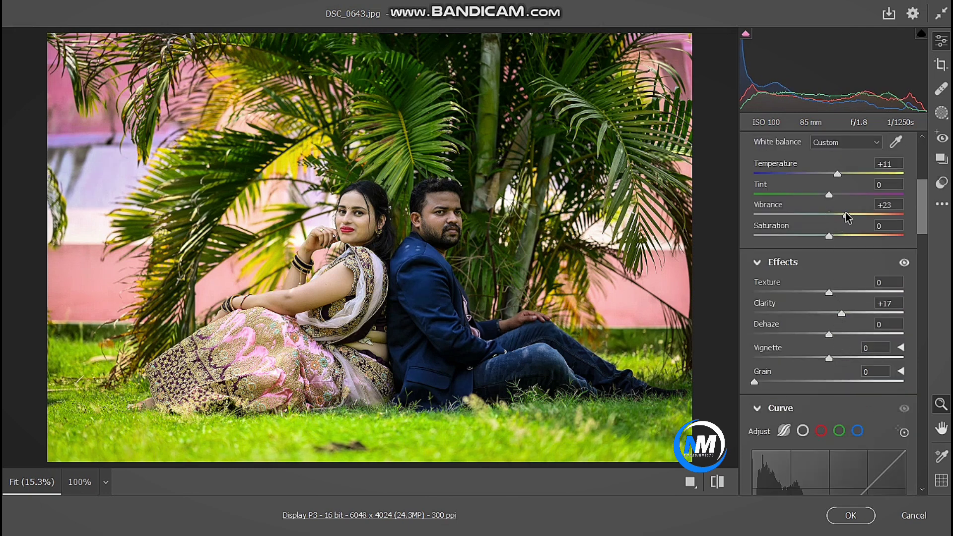
Raise HSL saturation to Greens +25, Yellows +4, Oranges +1 and apply the Camera Raw edits.
scroll(840, 214, "down", 6)
scroll(841, 336, "down", 5)
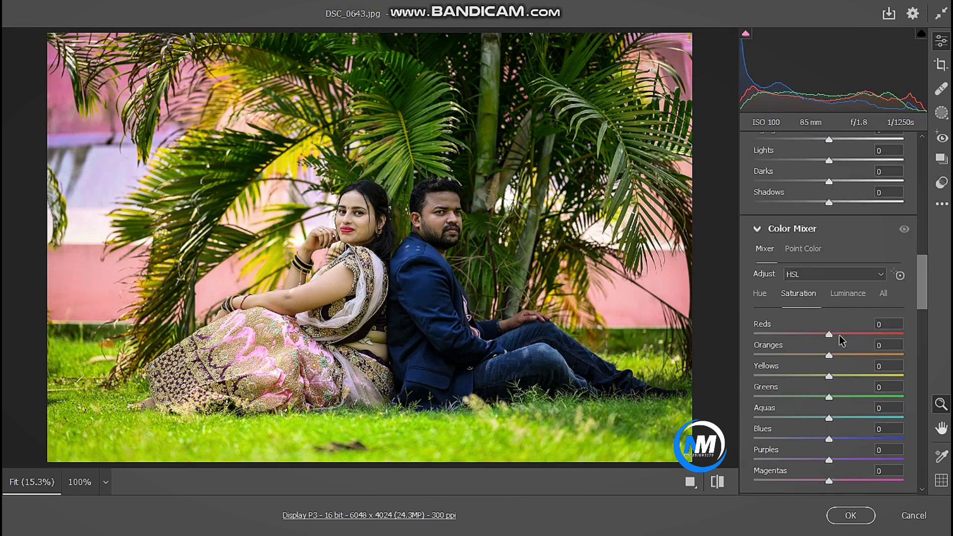
mouse_move(830, 397)
left_mouse_down()
mouse_move(847, 397)
mouse_move(832, 375)
left_mouse_up()
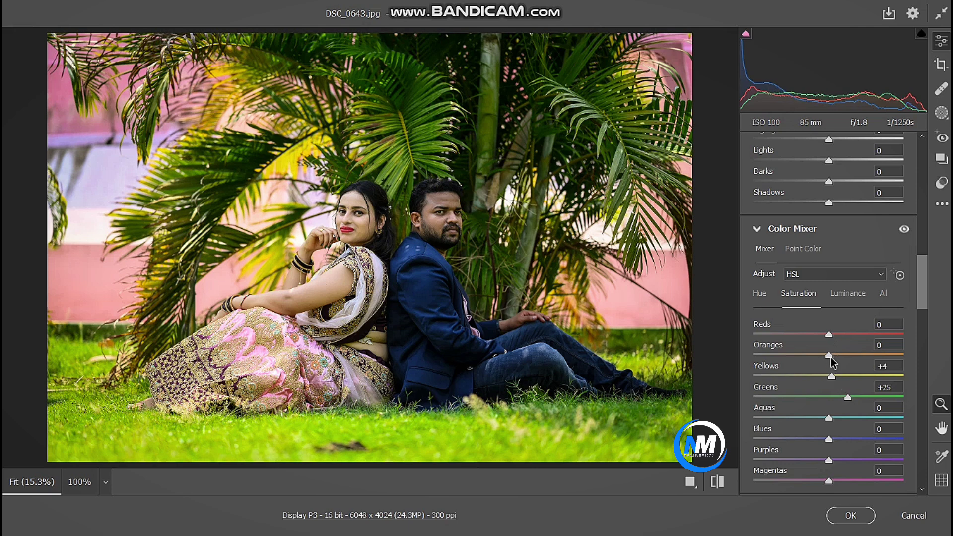
left_click_drag(831, 357, 831, 356)
scroll(832, 357, "down", 2)
scroll(839, 360, "down", 2)
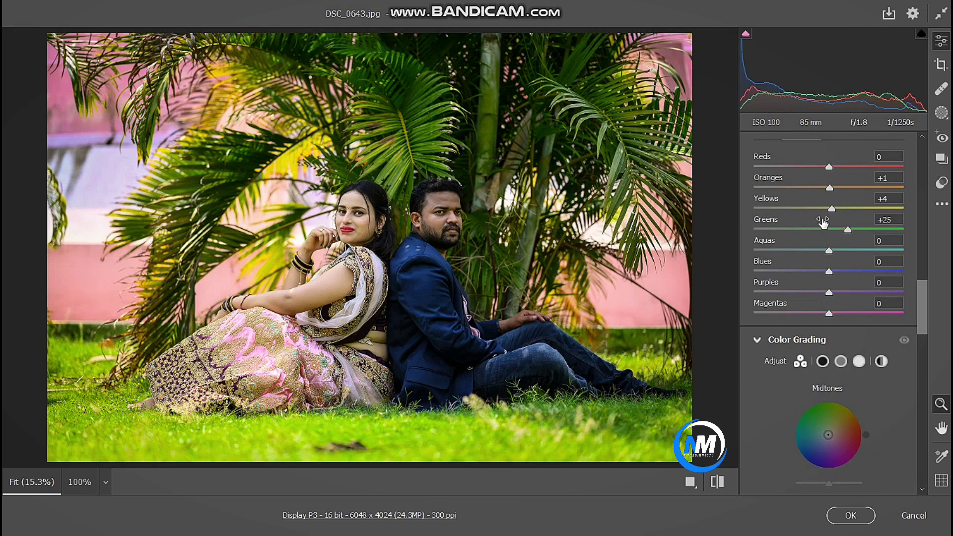
left_click(837, 519)
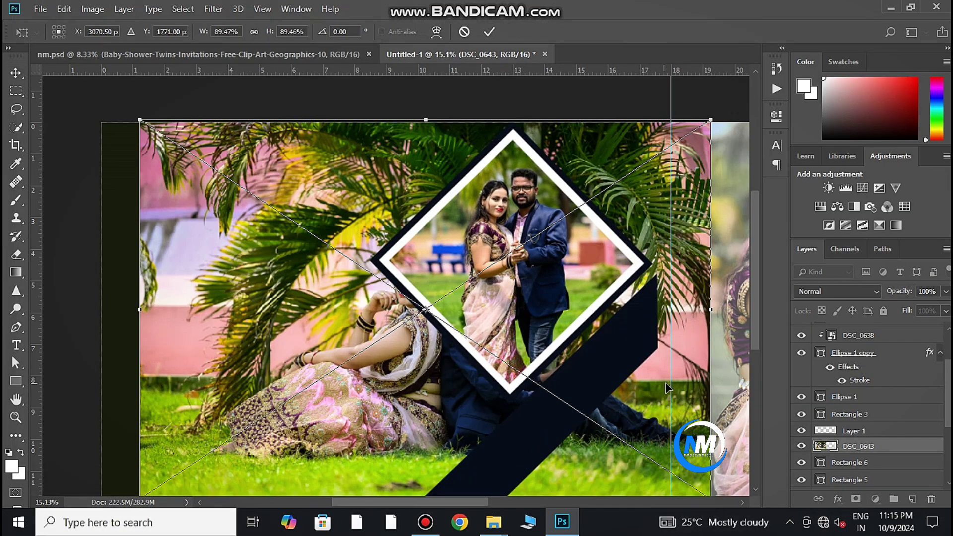
Shrink the DSC_0643 photo into the lower-left and clip it to Rectangle 6.
scroll(596, 306, "down", 1)
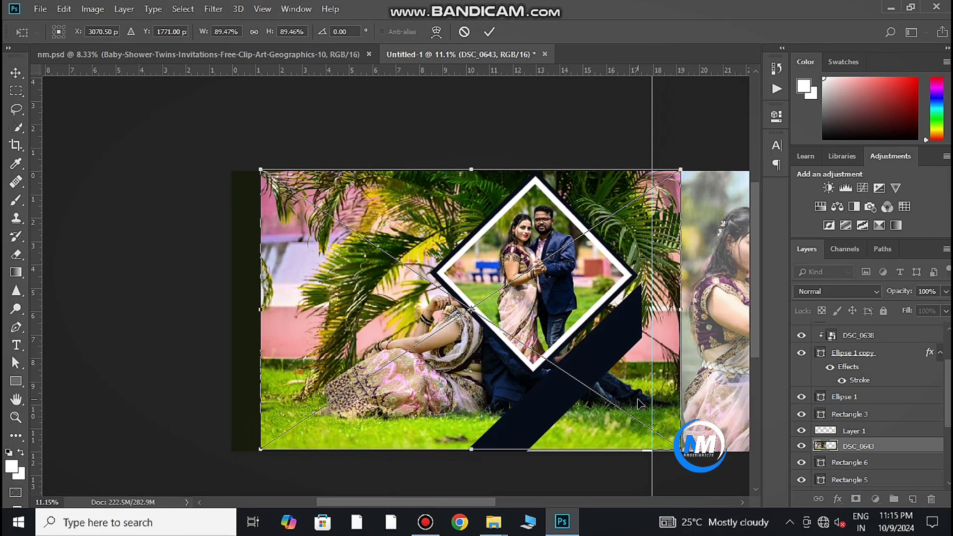
mouse_move(640, 404)
left_mouse_down()
mouse_move(604, 445)
mouse_move(499, 397)
left_mouse_up()
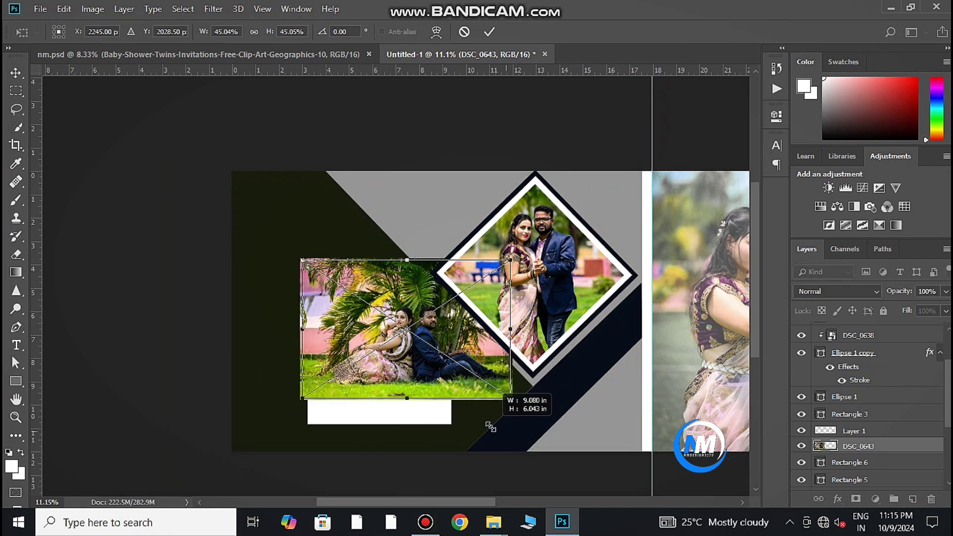
left_click_drag(487, 352, 470, 392)
left_click_drag(489, 432, 468, 424)
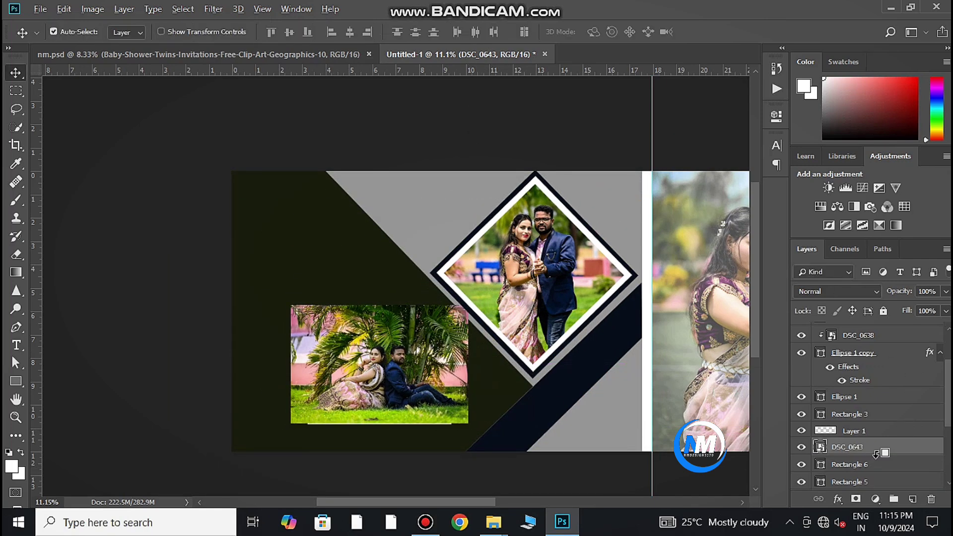
key("ctrl+alt+g")
left_click_drag(401, 369, 395, 373)
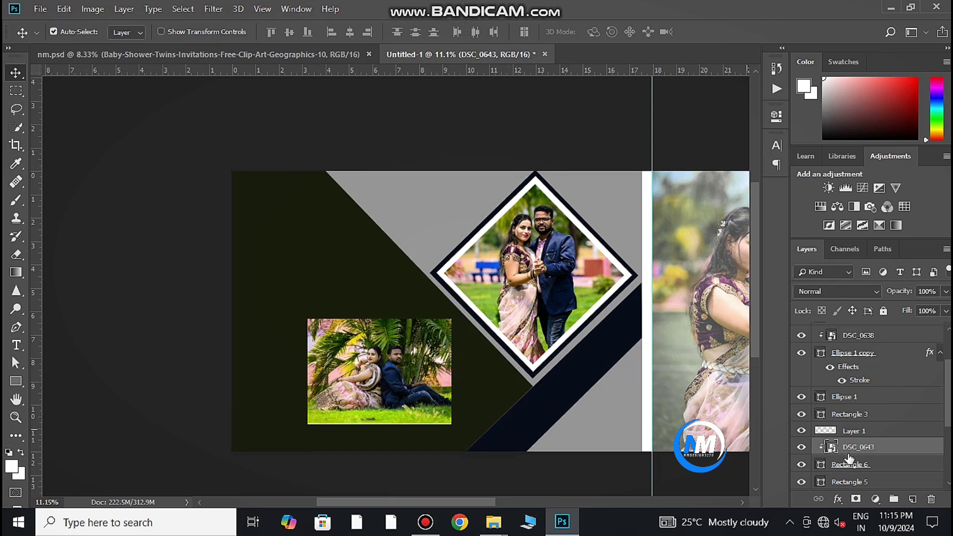
Add a white Stroke layer style to Rectangle 6.
double_click(899, 467)
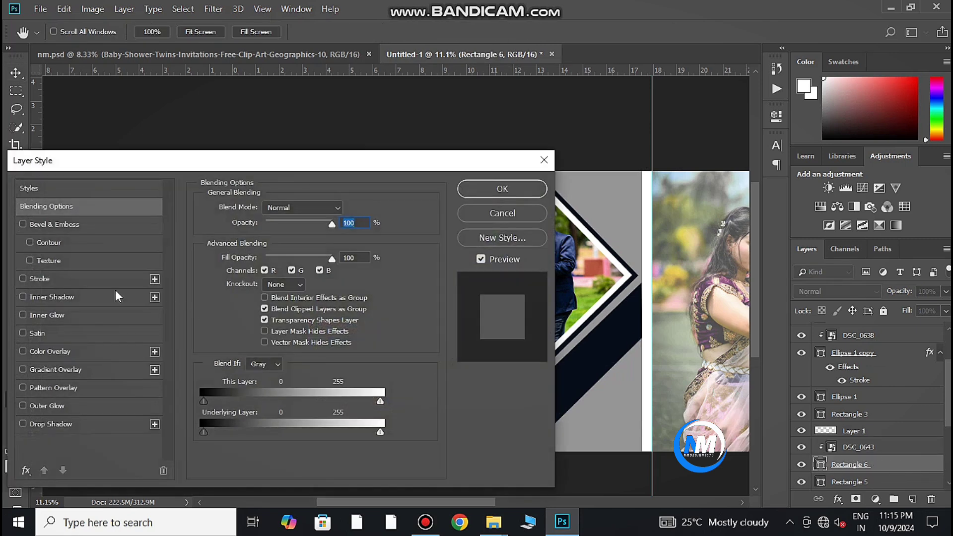
left_click(100, 279)
left_click(484, 189)
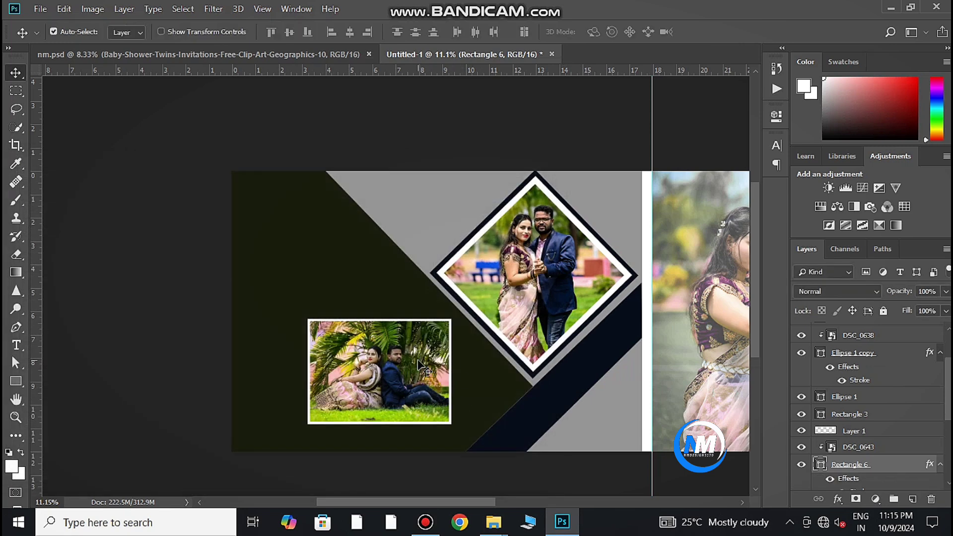
key("ctrl+t")
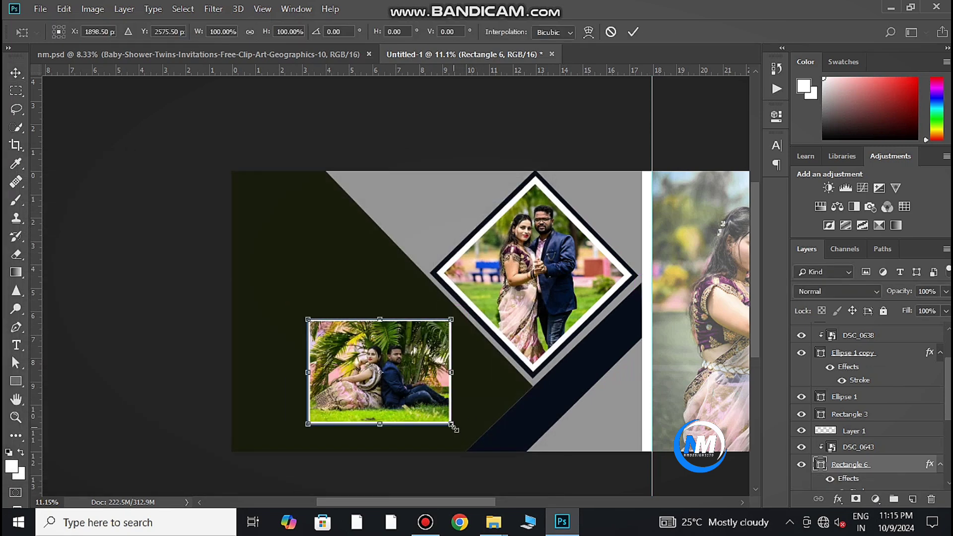
left_click(632, 32)
Enlarge the DSC_0643 photo slightly and nudge it to fit inside the frame.
left_click(900, 449)
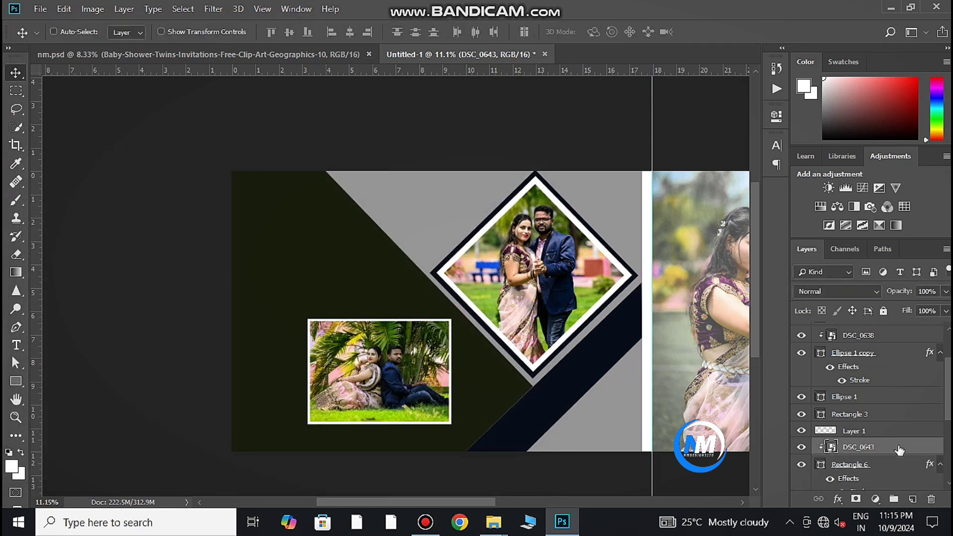
key("ctrl+t")
left_click_drag(464, 424, 470, 426)
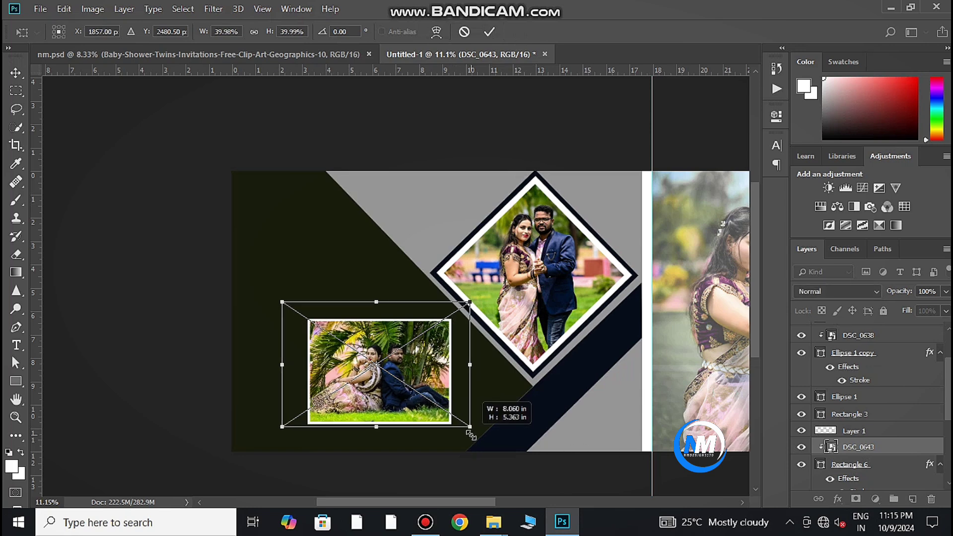
left_click(489, 30)
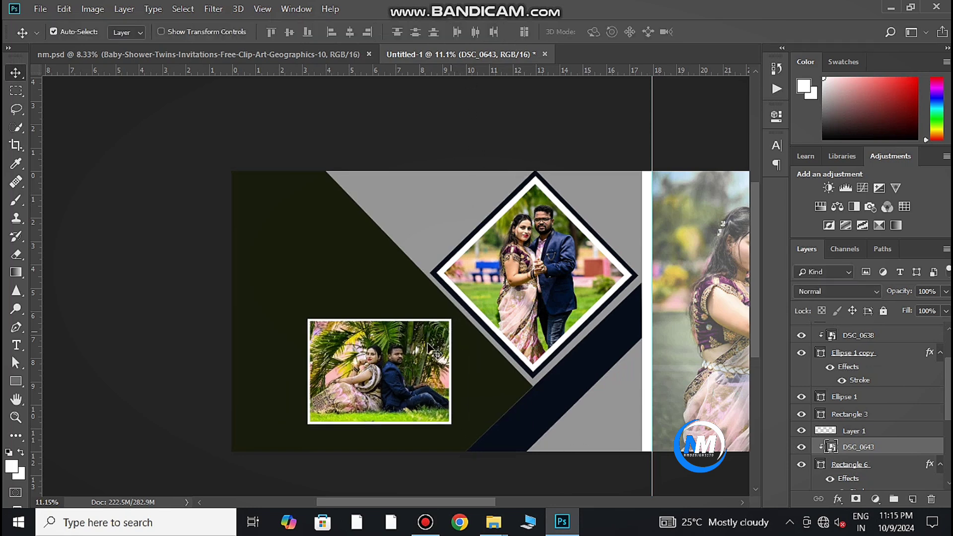
left_click_drag(396, 366, 394, 368)
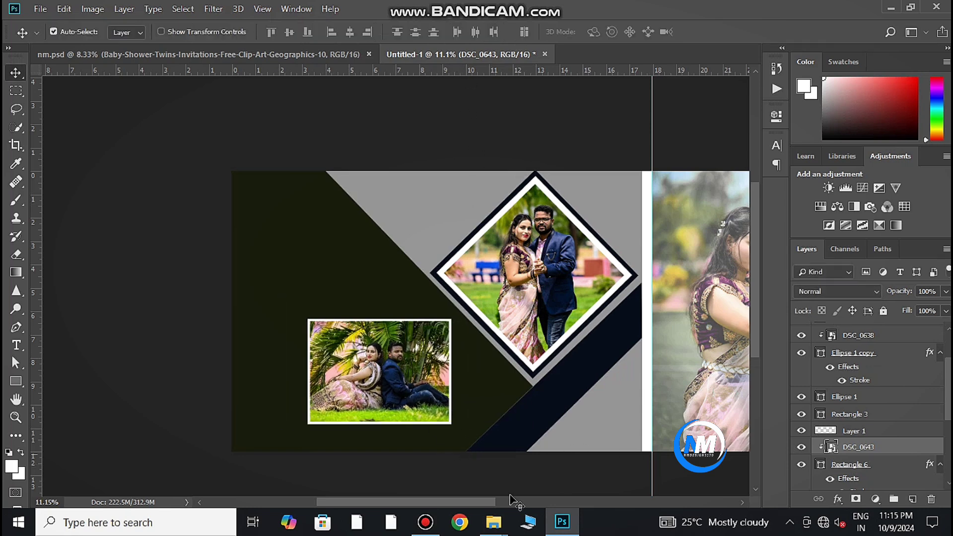
mouse_move(493, 522)
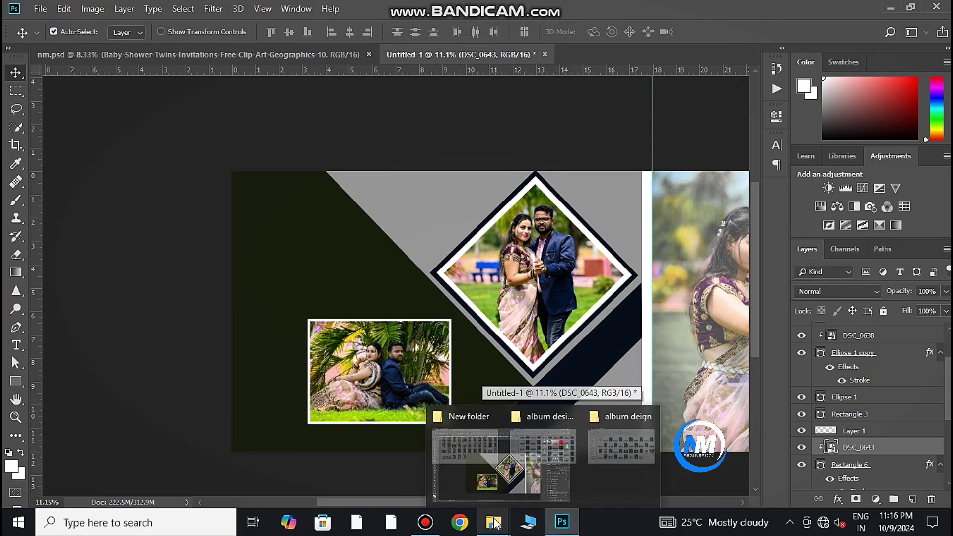
Navigate to E:\downloads\Text\Text and preview the Text (14) WEDDING graphic.
left_click(342, 466)
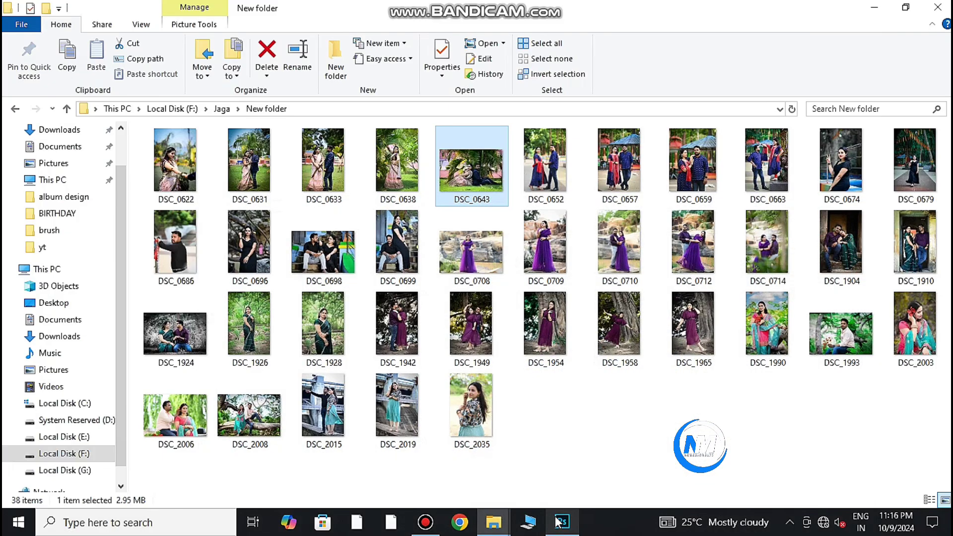
left_click(561, 522)
left_click(561, 522)
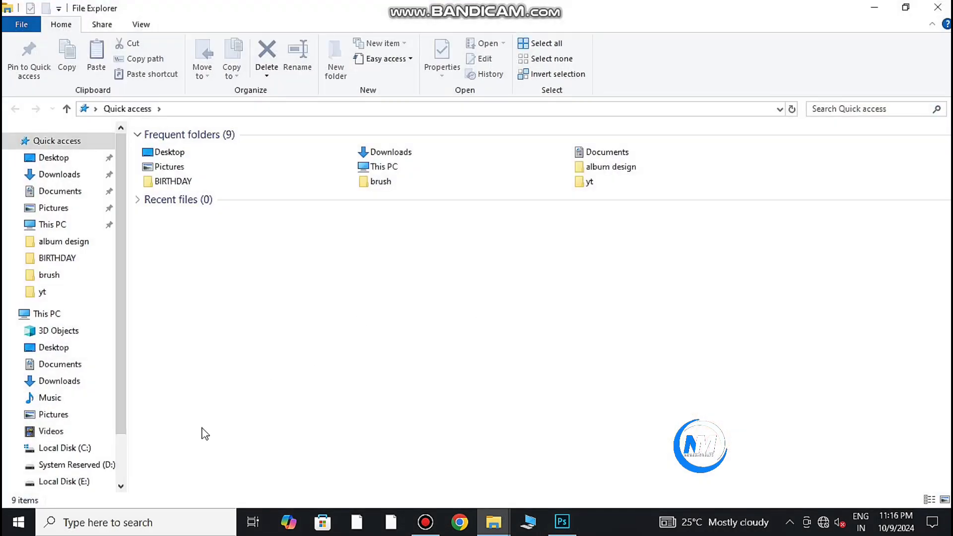
scroll(99, 462, "down", 1)
left_click(63, 453)
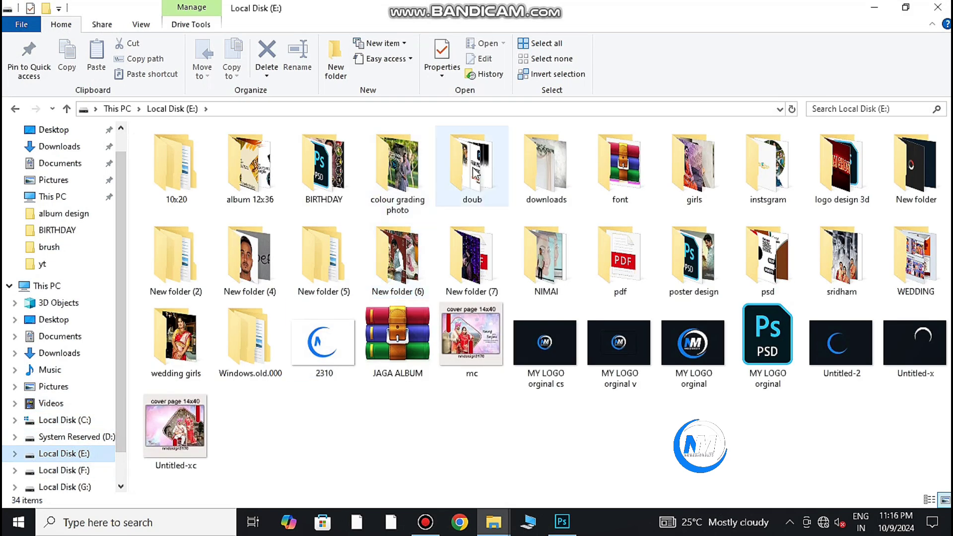
double_click(546, 164)
double_click(228, 158)
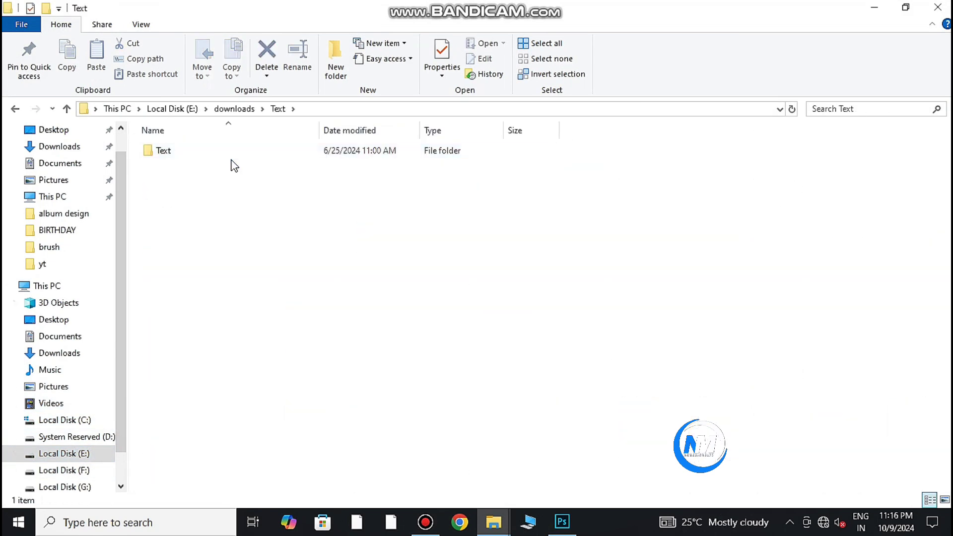
double_click(240, 154)
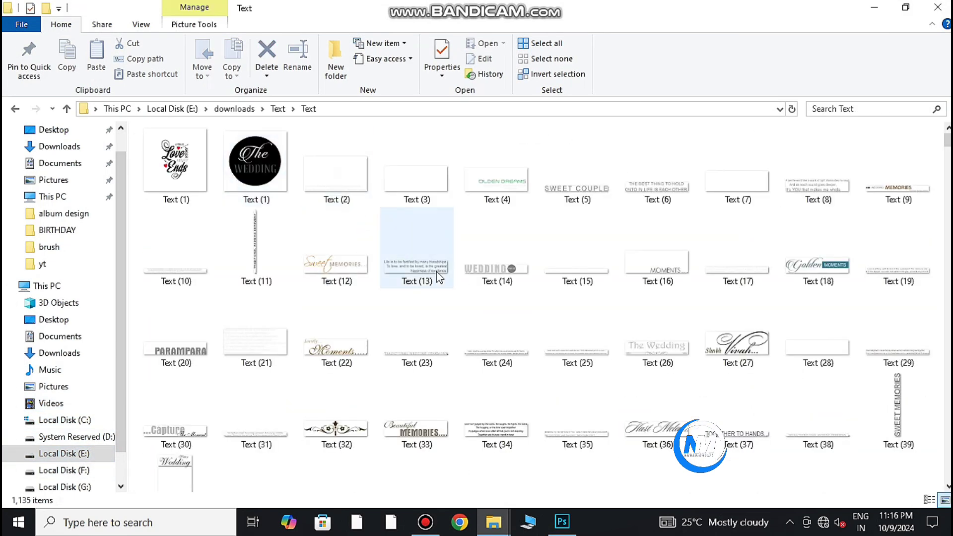
double_click(497, 277)
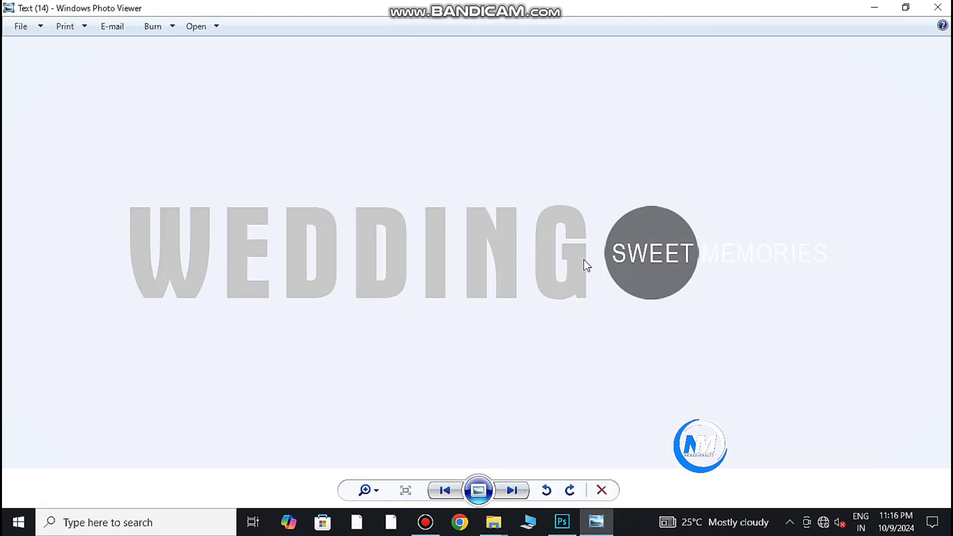
left_click(946, 6)
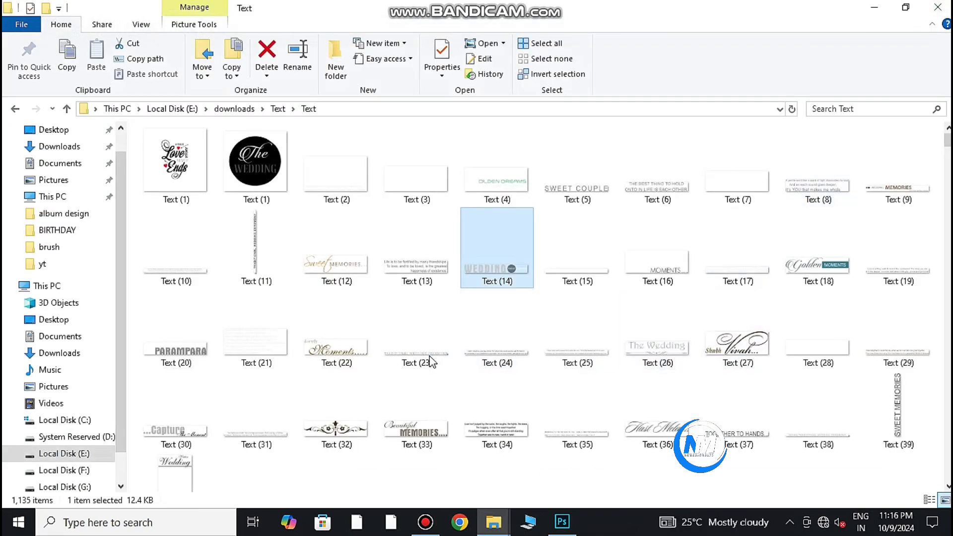
Scroll through the Text folder thumbnails and select Text (339), the floral LOVE image.
scroll(428, 362, "down", 3)
scroll(706, 330, "down", 3)
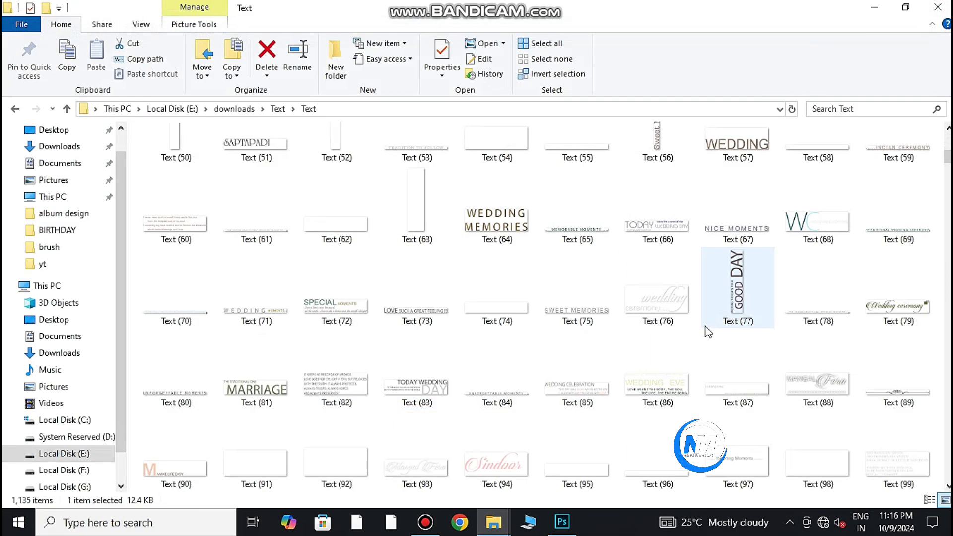
scroll(749, 259, "down", 3)
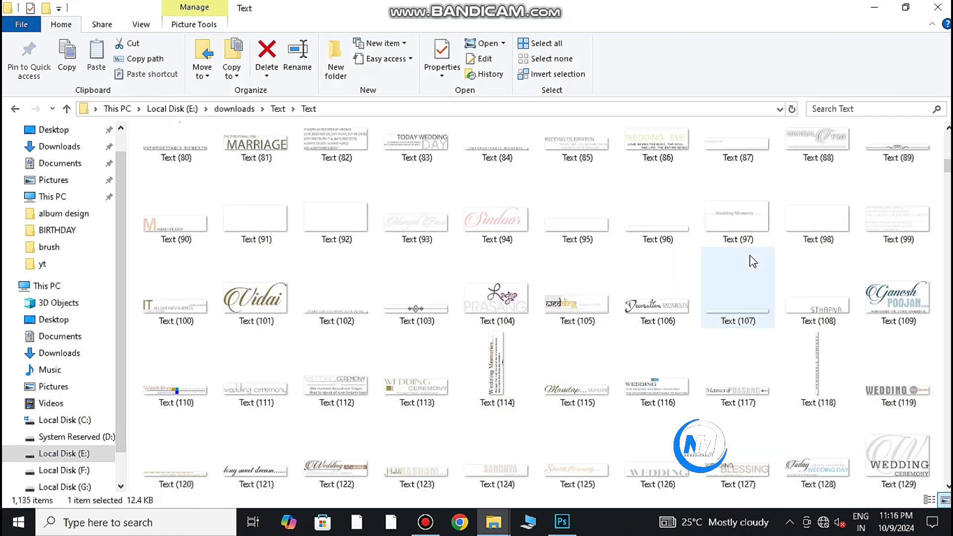
scroll(595, 298, "down", 3)
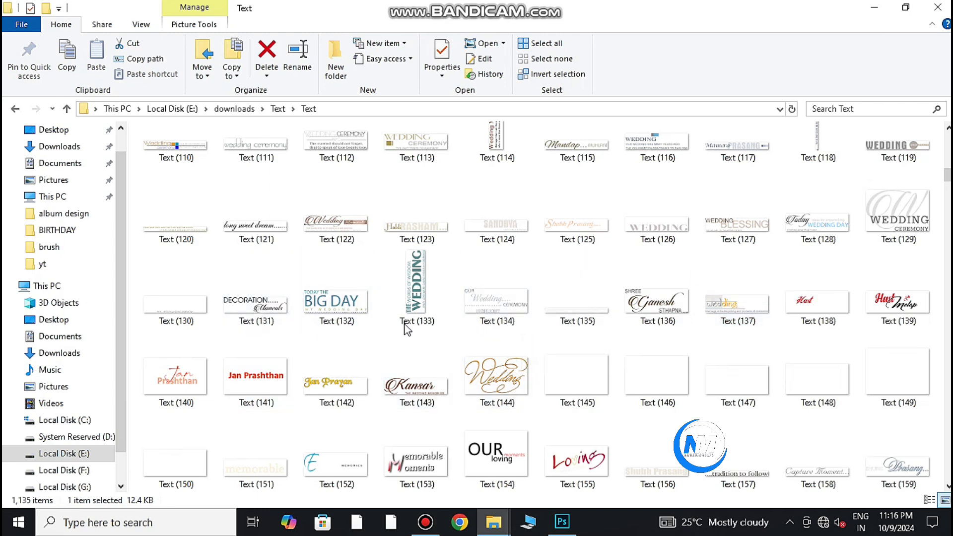
scroll(665, 322, "down", 3)
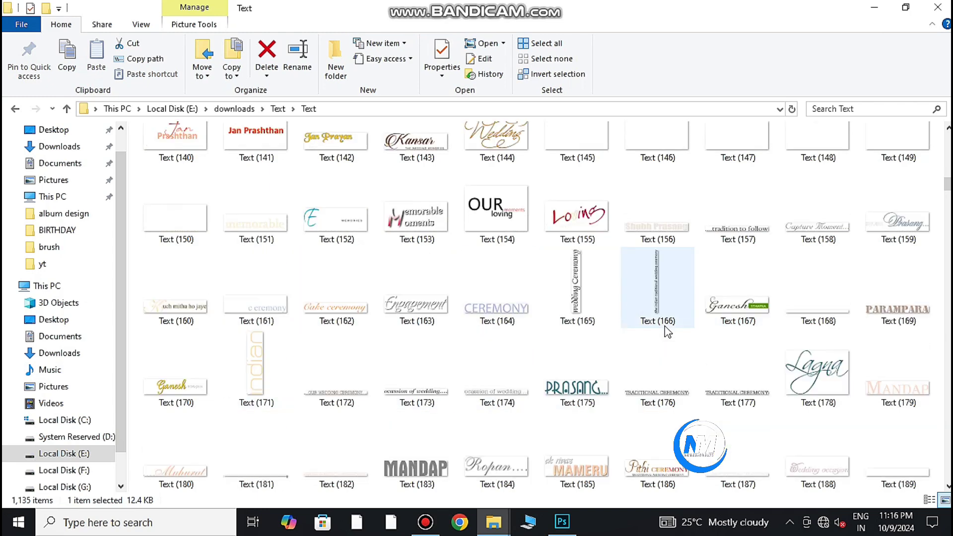
scroll(667, 331, "up", 2)
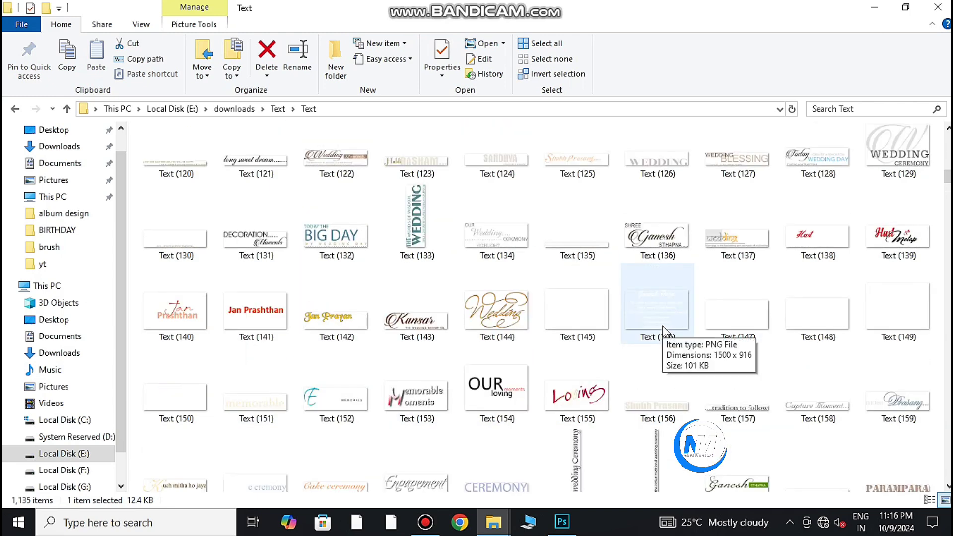
scroll(664, 329, "down", 2)
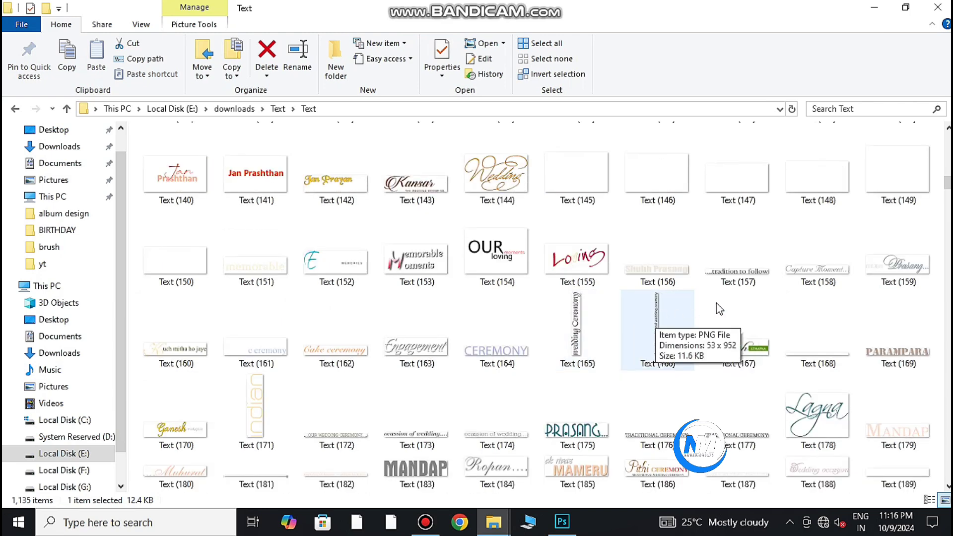
scroll(805, 309, "down", 3)
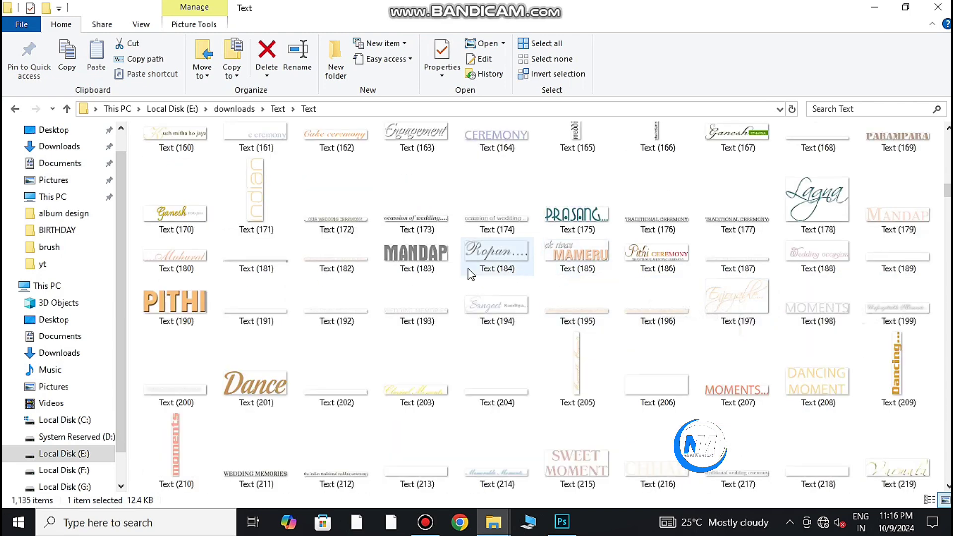
scroll(399, 239, "down", 5)
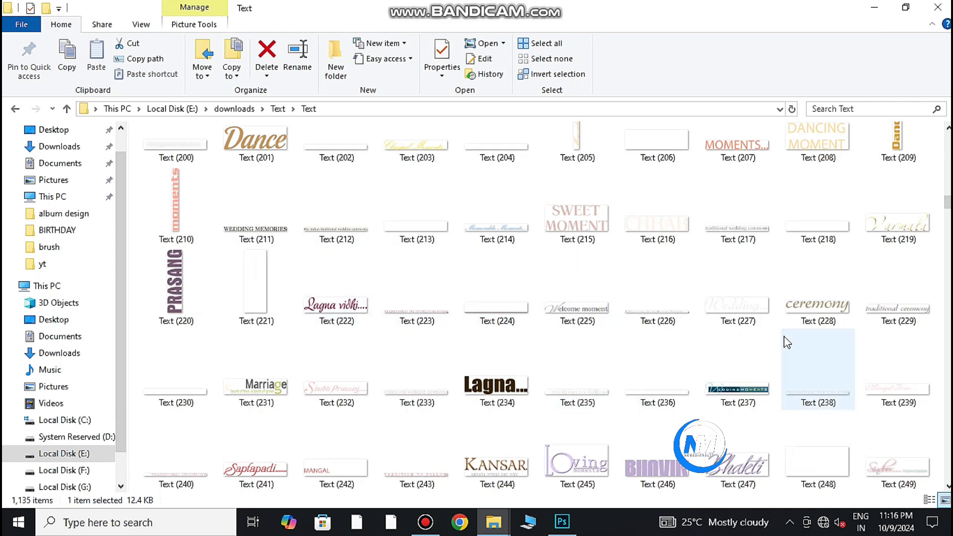
scroll(557, 335, "down", 3)
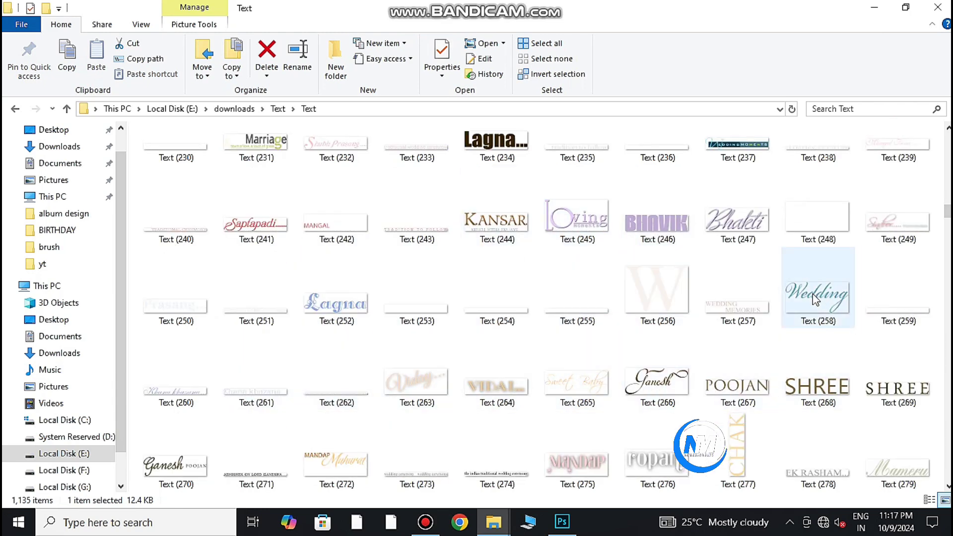
scroll(774, 304, "down", 3)
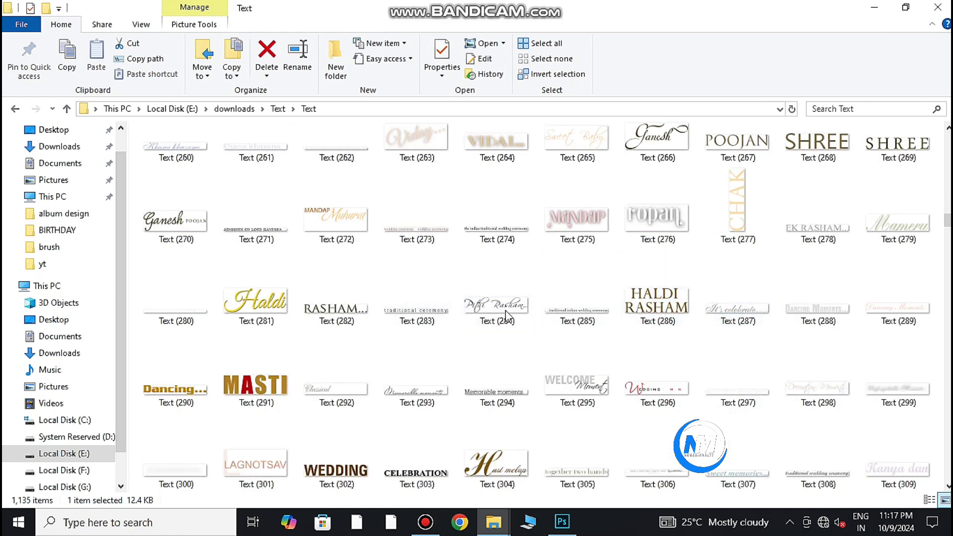
scroll(396, 350, "down", 3)
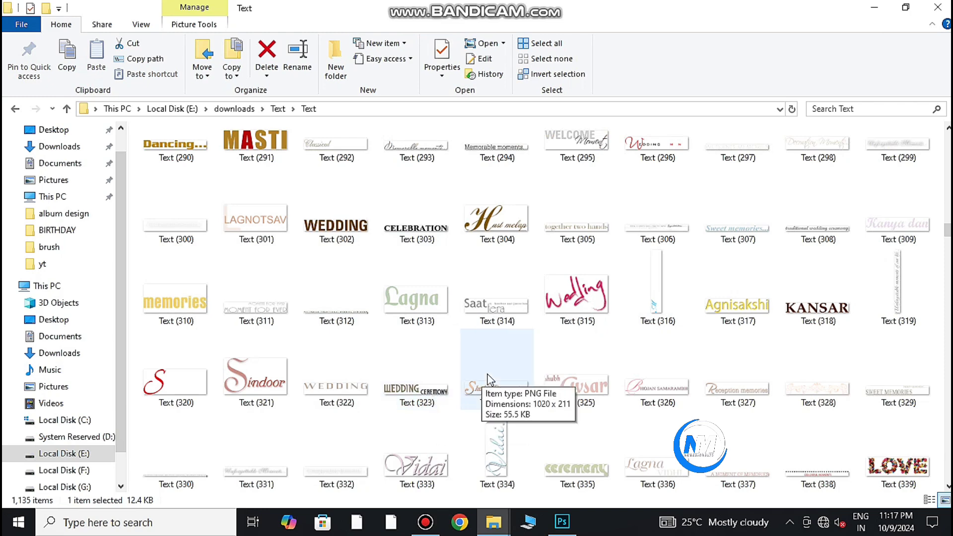
scroll(645, 395, "down", 3)
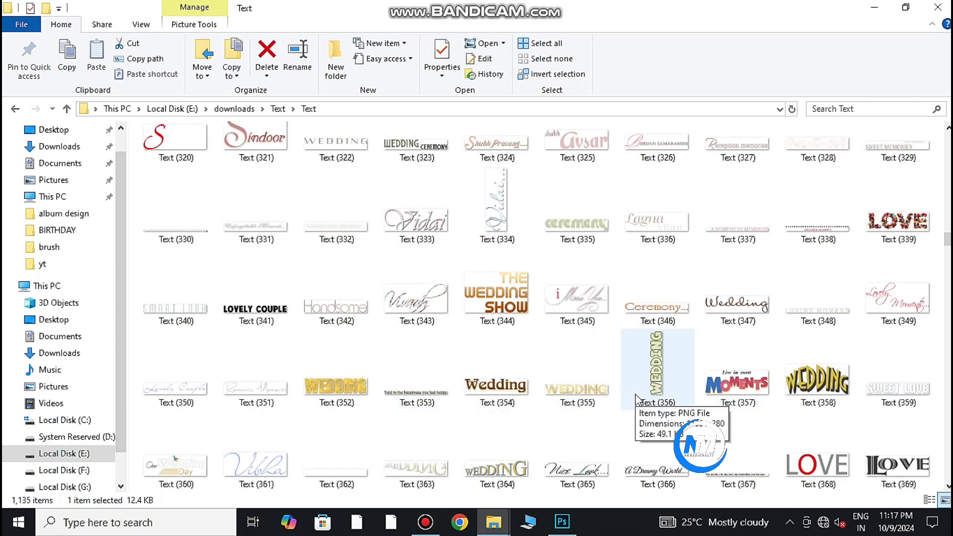
left_click(906, 226)
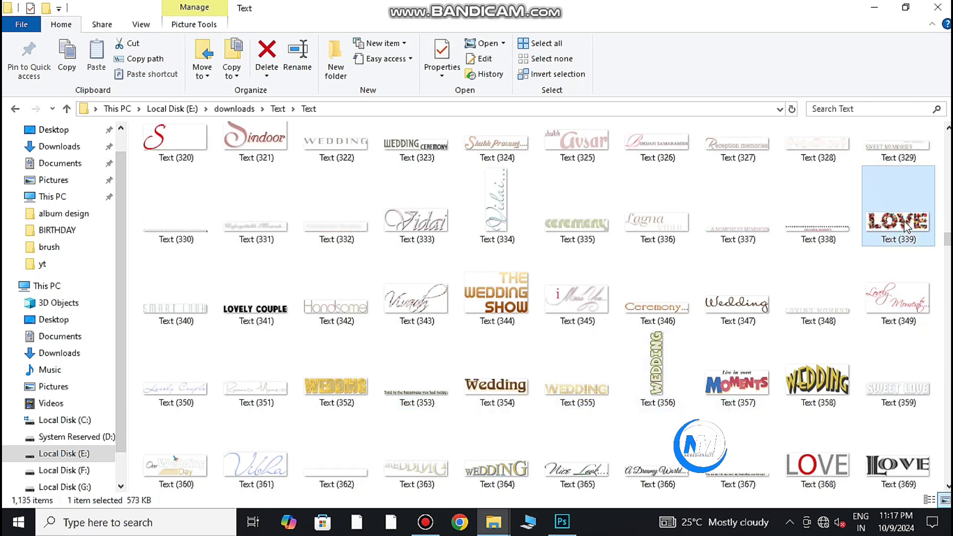
Paste the LOVE image into the spread and place it above the small photo.
left_click(562, 521)
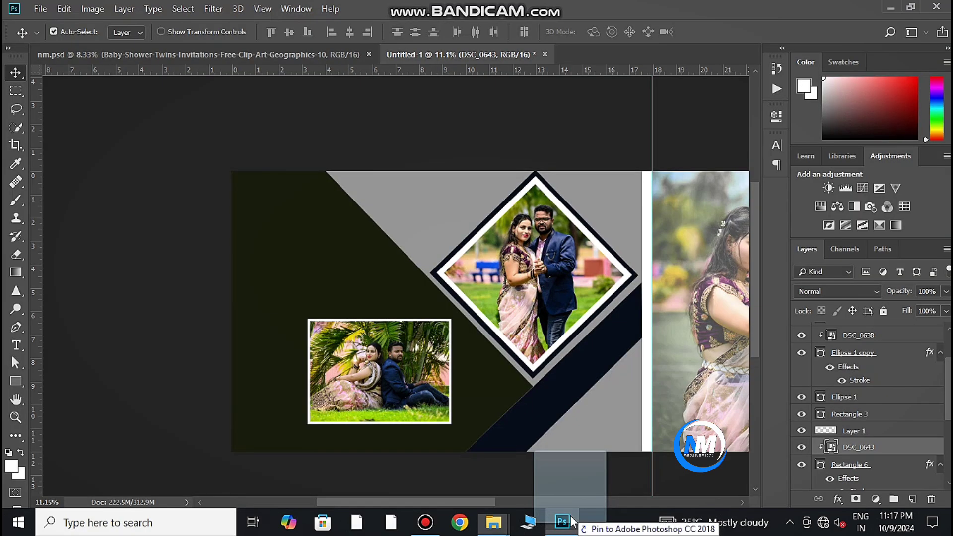
key("ctrl+v")
left_click_drag(491, 312, 327, 285)
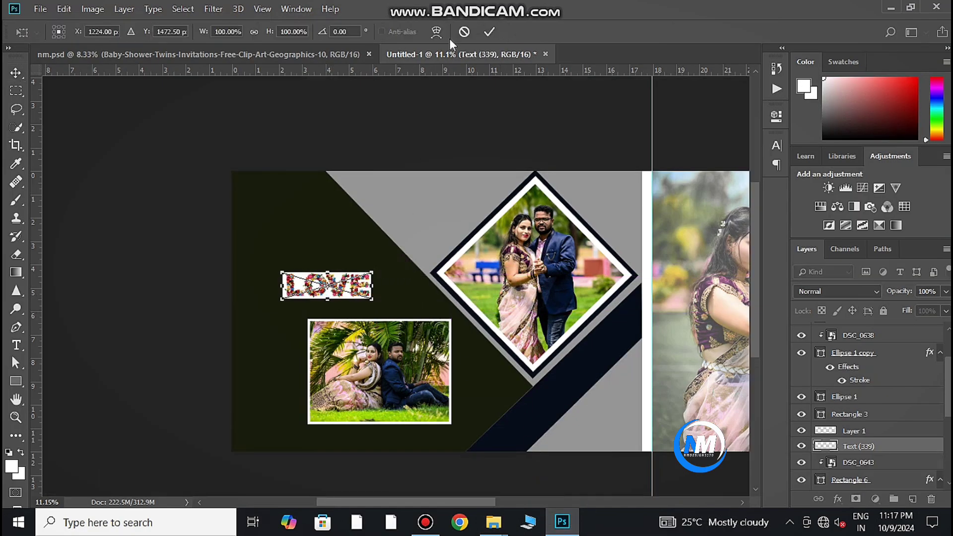
left_click(490, 32)
scroll(348, 297, "up", 6)
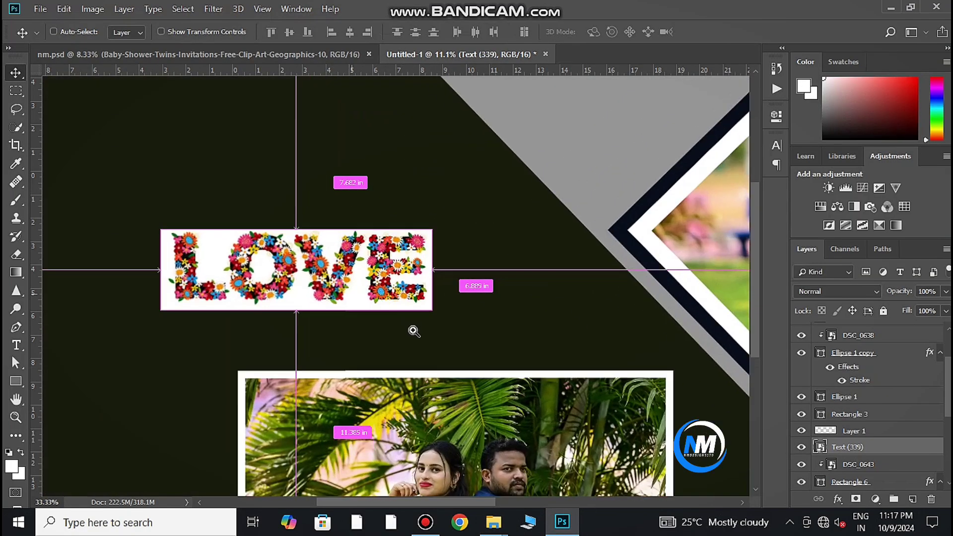
left_click_drag(423, 354, 510, 323)
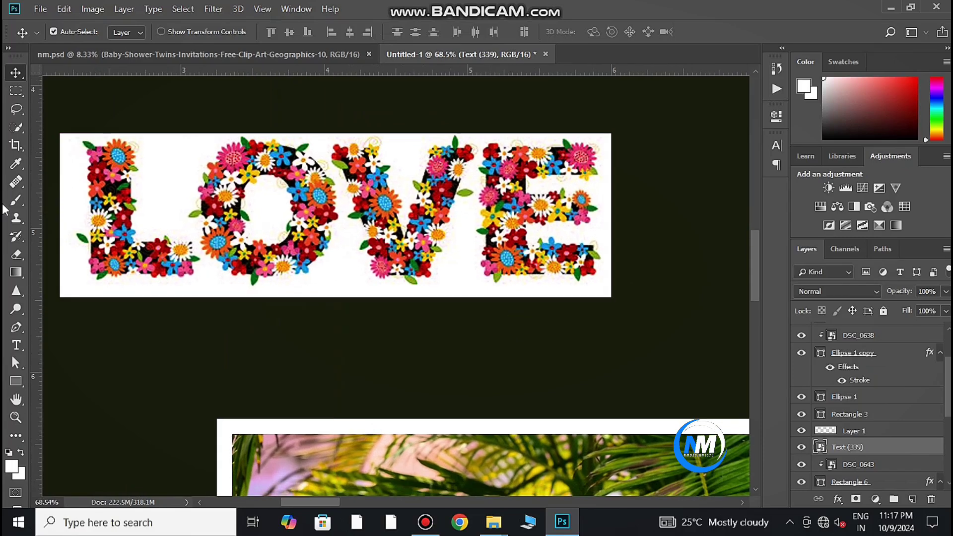
Rasterize the LOVE layer and magic-wand select its white background.
left_click(17, 254)
left_click(421, 221)
left_click(459, 212)
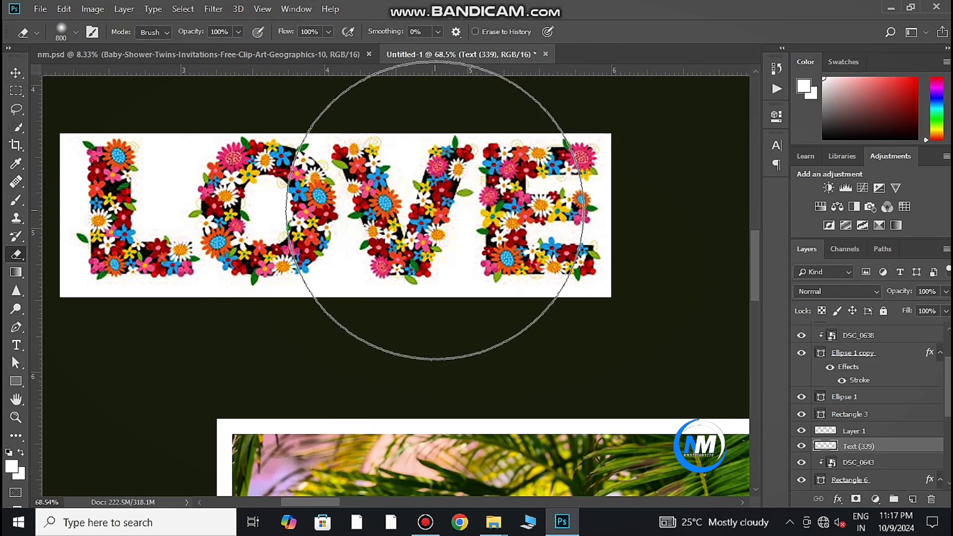
key("v")
key("w")
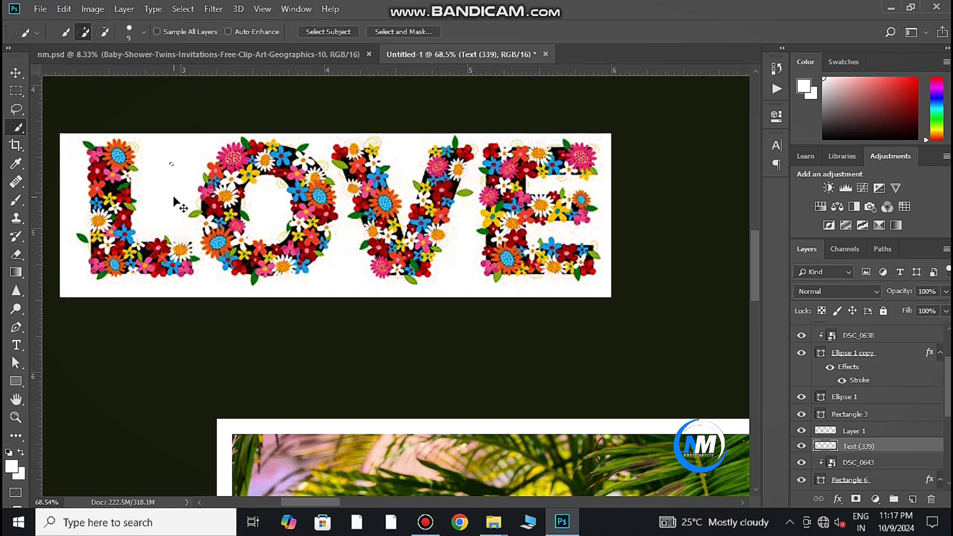
right_click(16, 128)
left_click(75, 137)
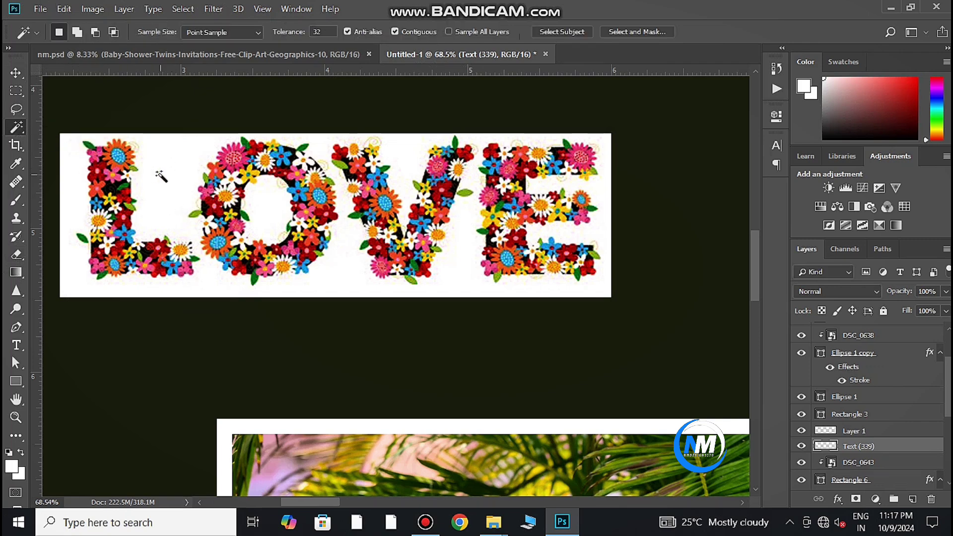
left_click(160, 177)
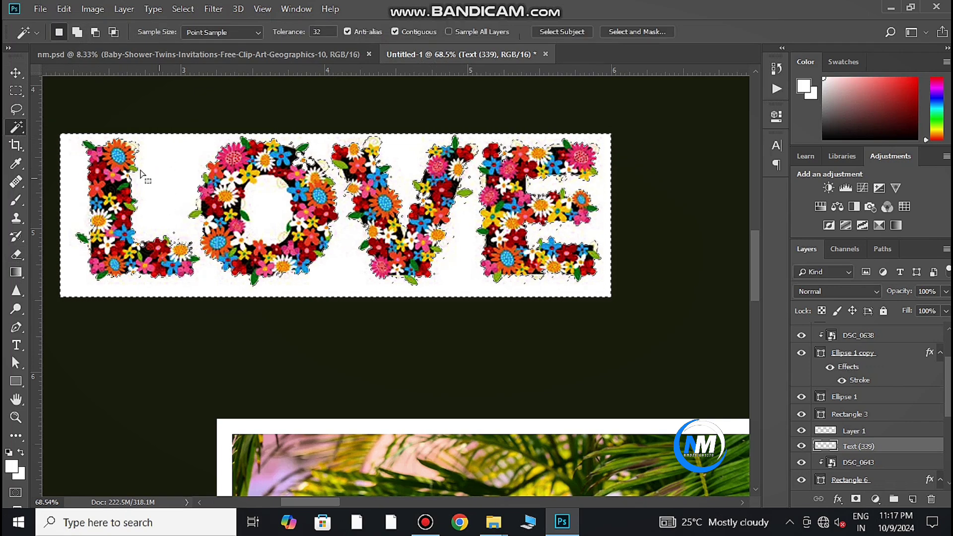
Select the LOVE lettering as subject, copy it to Layer 2, and hide the original.
key("v")
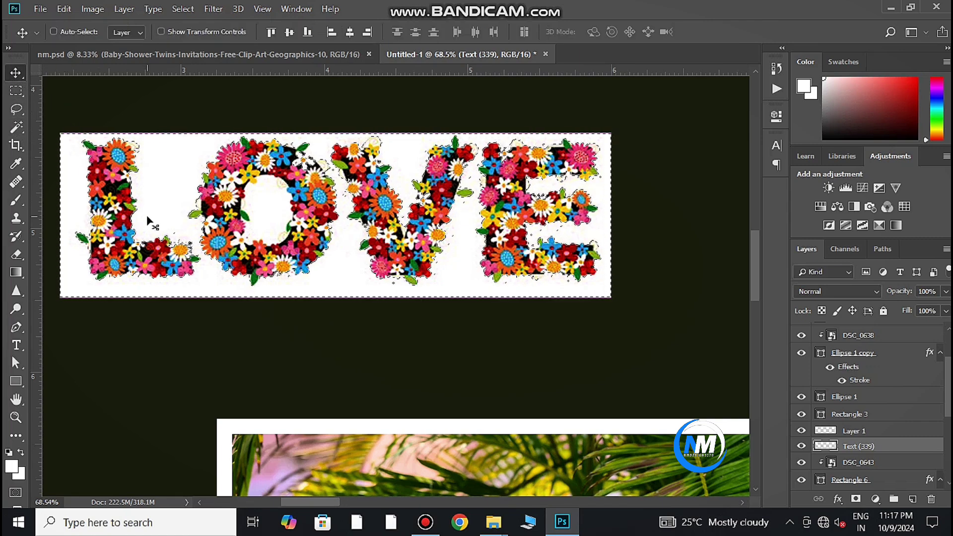
key("ctrl+d")
left_click(183, 9)
left_click(218, 144)
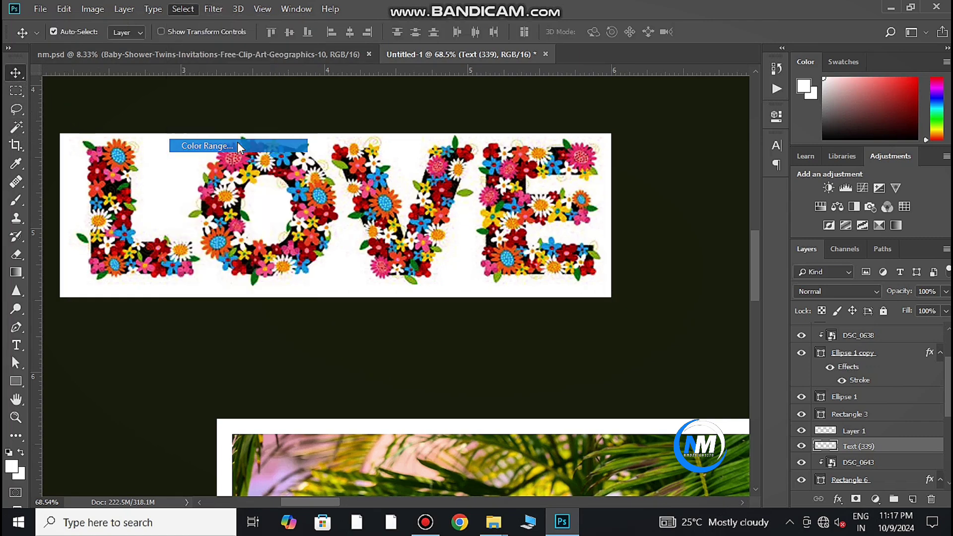
left_click(571, 51)
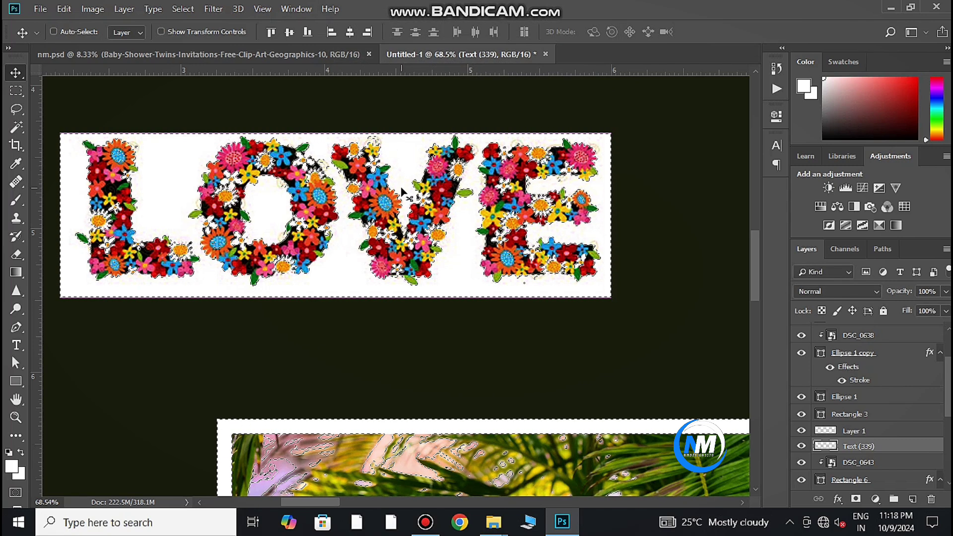
left_click(182, 9)
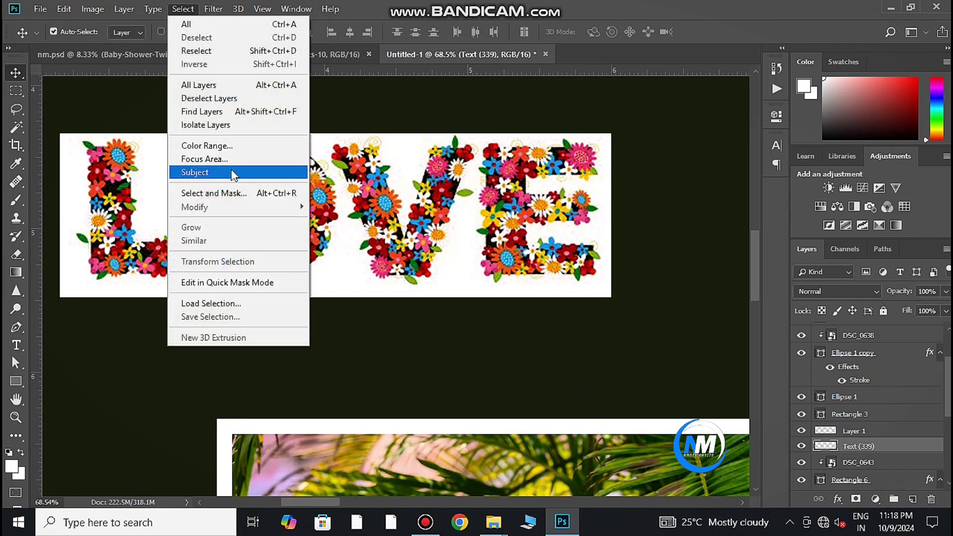
left_click(194, 173)
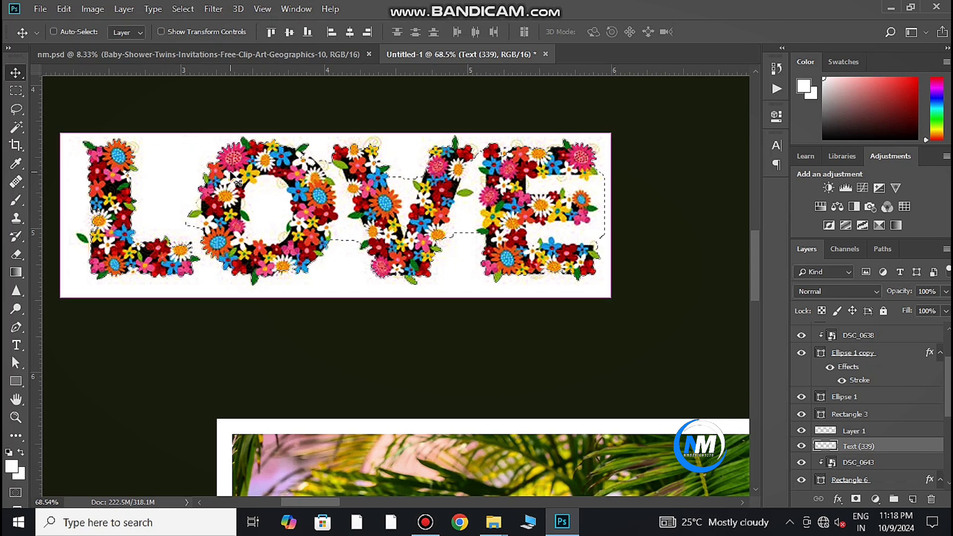
key("ctrl+j")
left_click(802, 462)
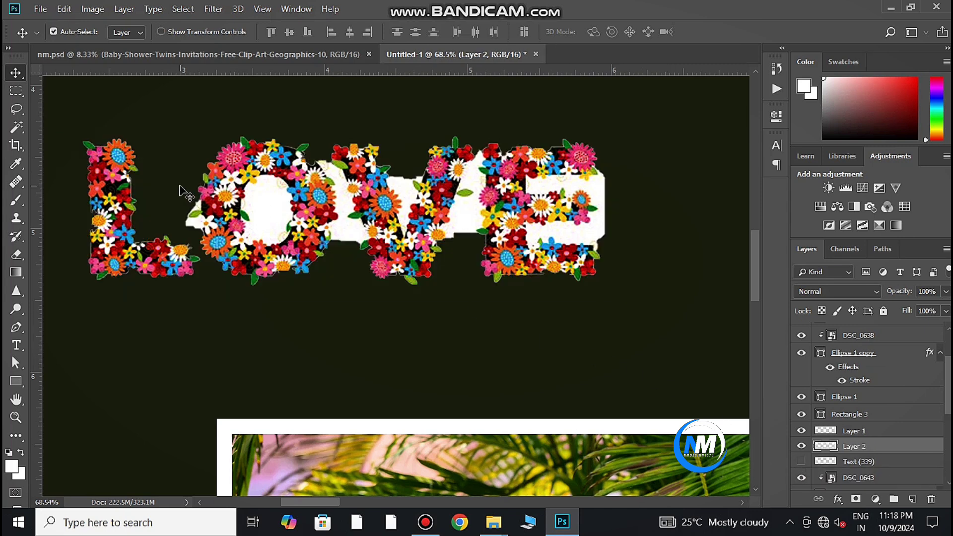
Delete the remaining white patches inside and between the O, V and E letters.
left_click(24, 129)
key("Delete")
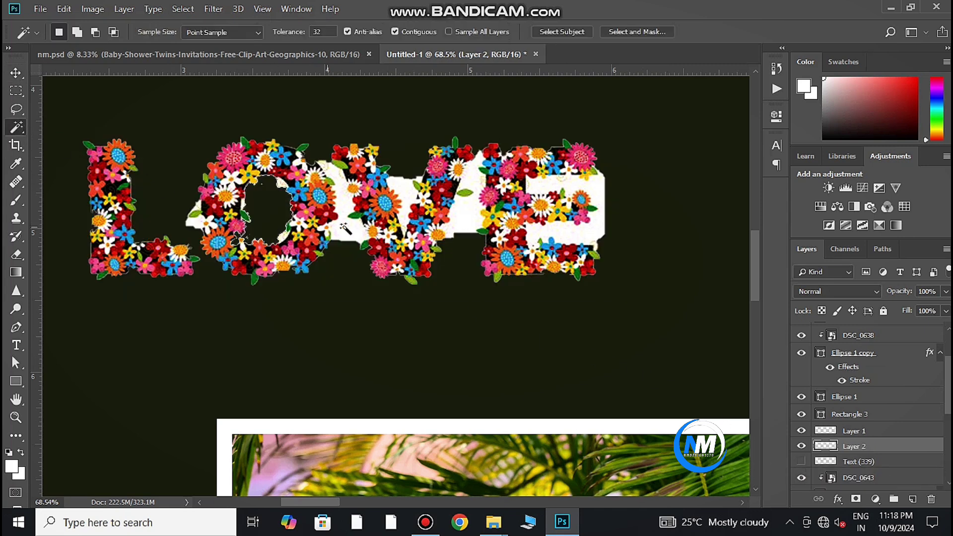
left_click(355, 231)
key("Delete")
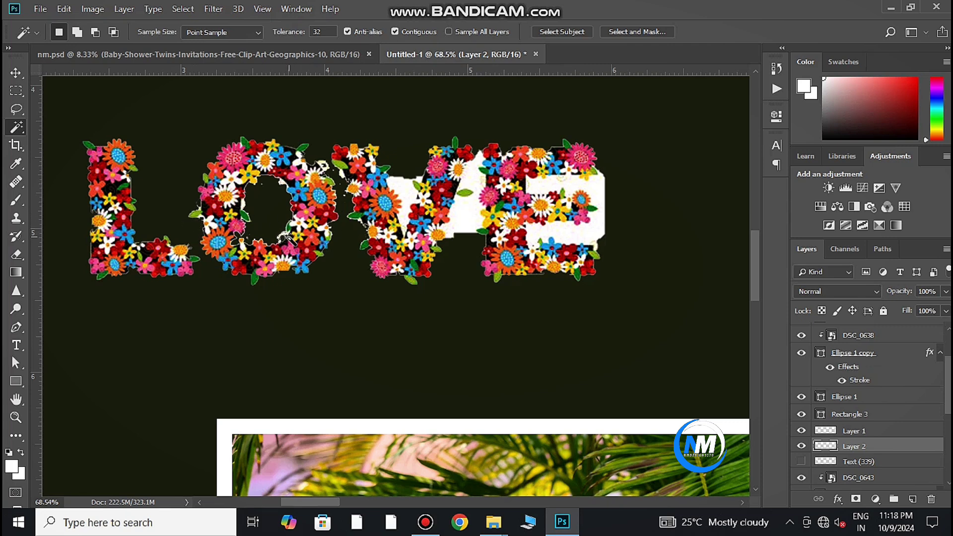
left_click(404, 200)
key("Delete")
left_click(462, 199)
key("Delete")
left_click(529, 186)
key("Delete")
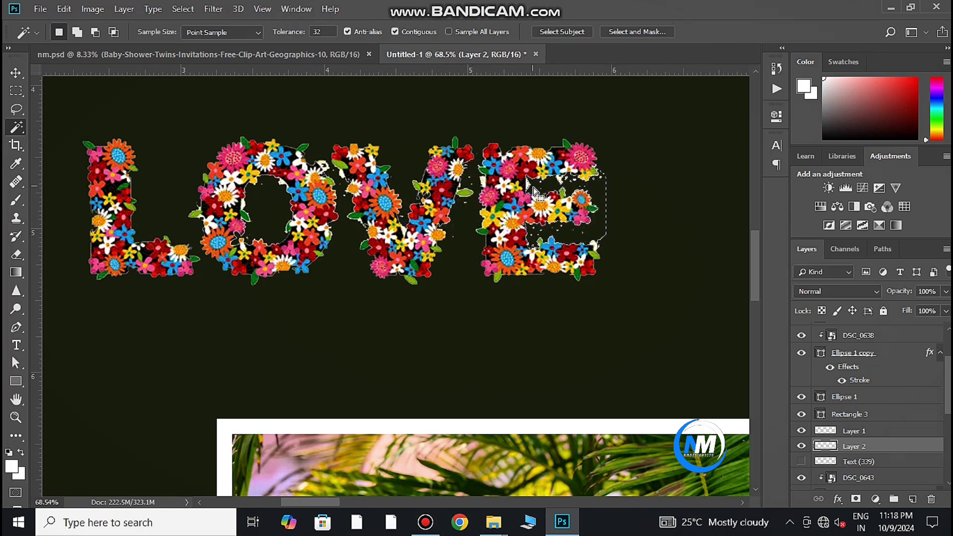
left_click(566, 189)
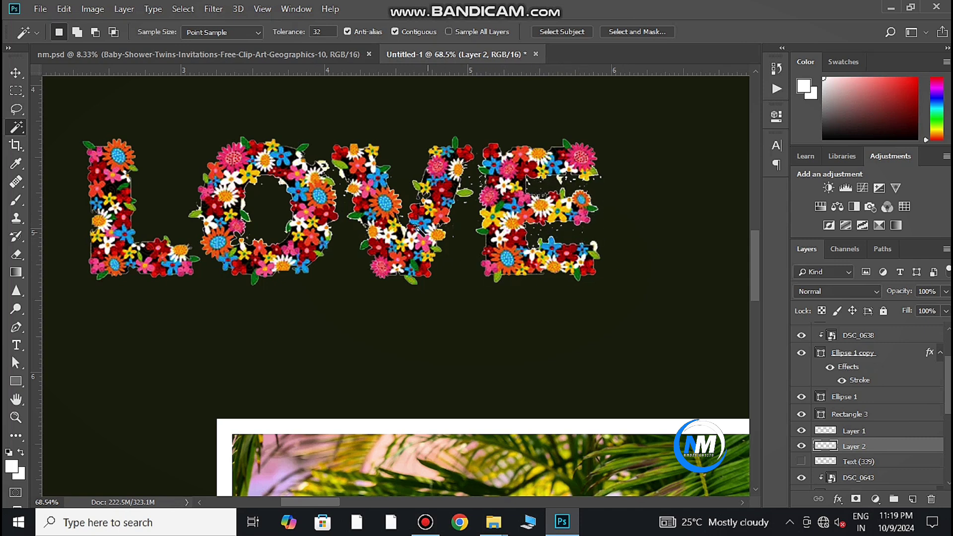
left_click(17, 73)
Move the floral LOVE onto the right page's bottom-left and scale it to about 131%.
scroll(292, 191, "down", 5)
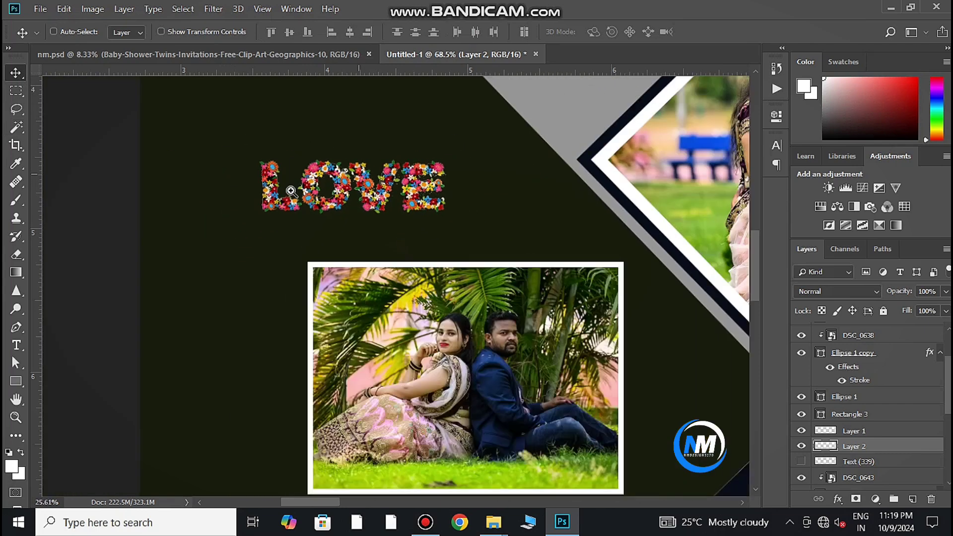
scroll(291, 191, "down", 3)
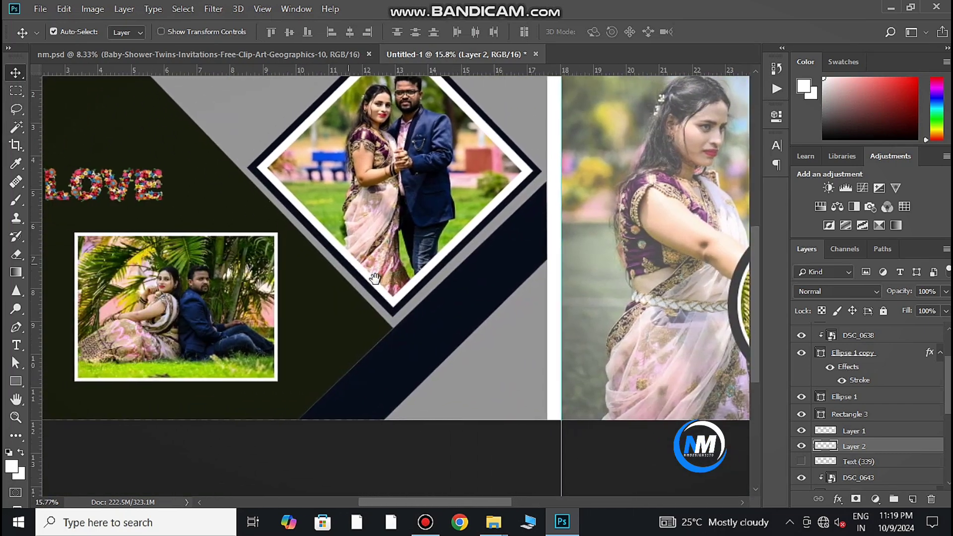
left_click_drag(391, 182, 342, 267)
scroll(342, 266, "down", 1)
left_click_drag(263, 237, 632, 367)
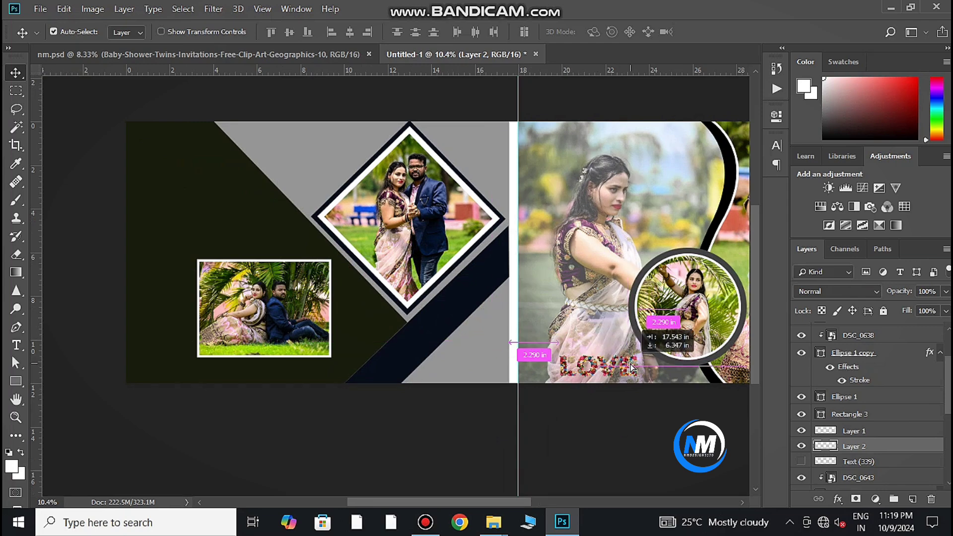
scroll(632, 368, "right", 5)
key("ctrl+t")
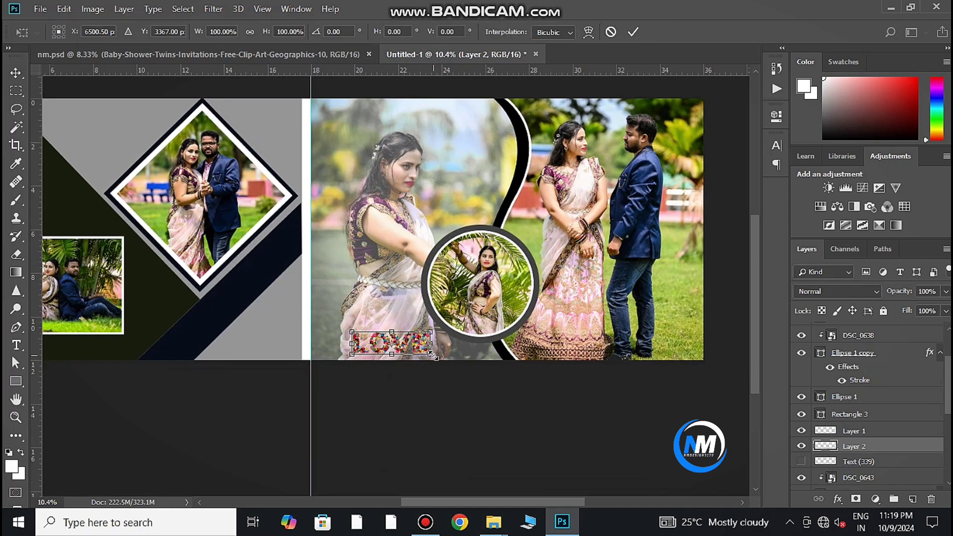
left_click_drag(352, 332, 323, 321)
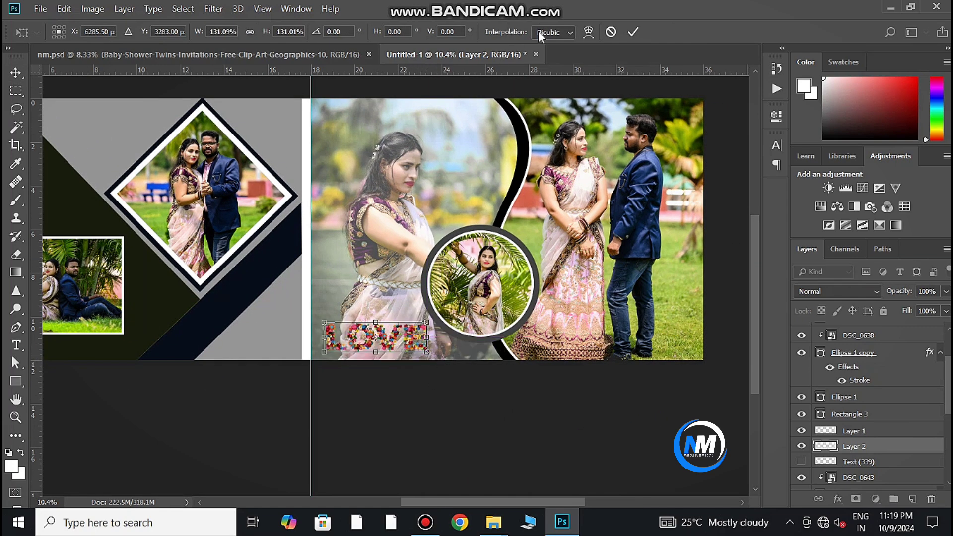
left_click(633, 32)
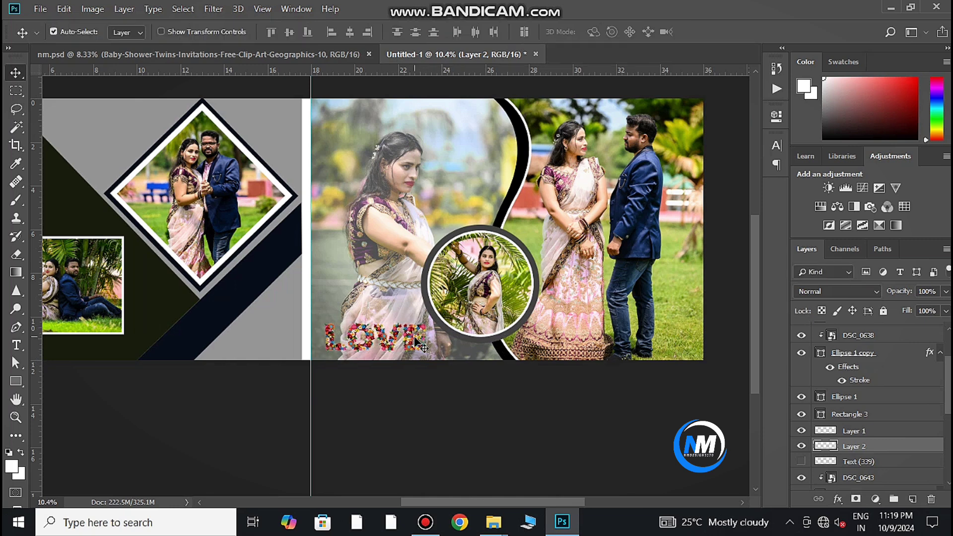
left_click_drag(415, 342, 417, 342)
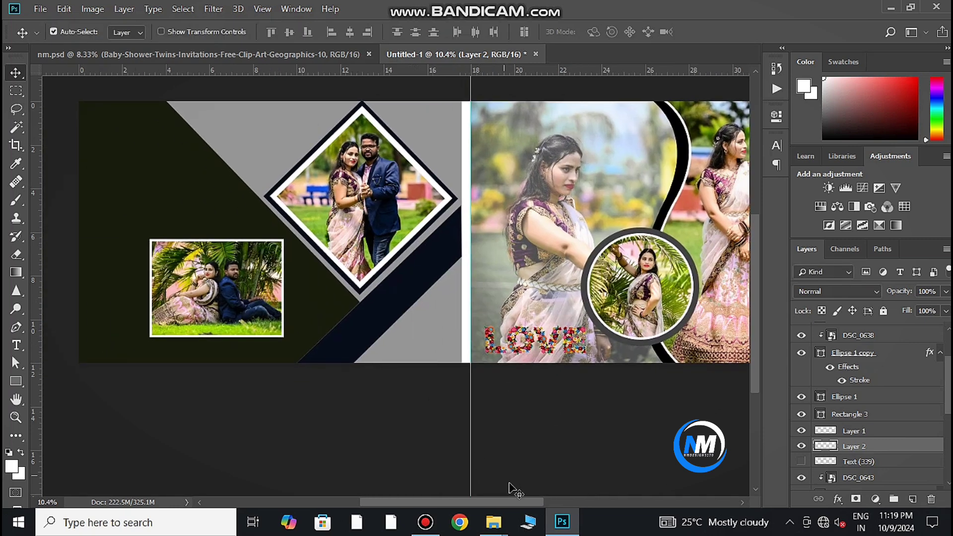
Preview Text (429), then drag the Text (443) WEDDING graphic onto the left page.
left_click(493, 522)
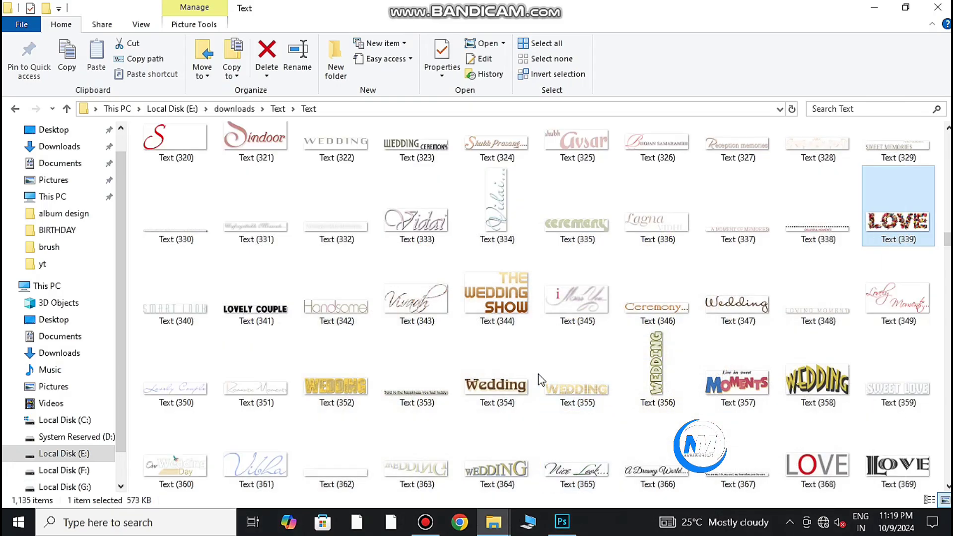
scroll(456, 369, "down", 3)
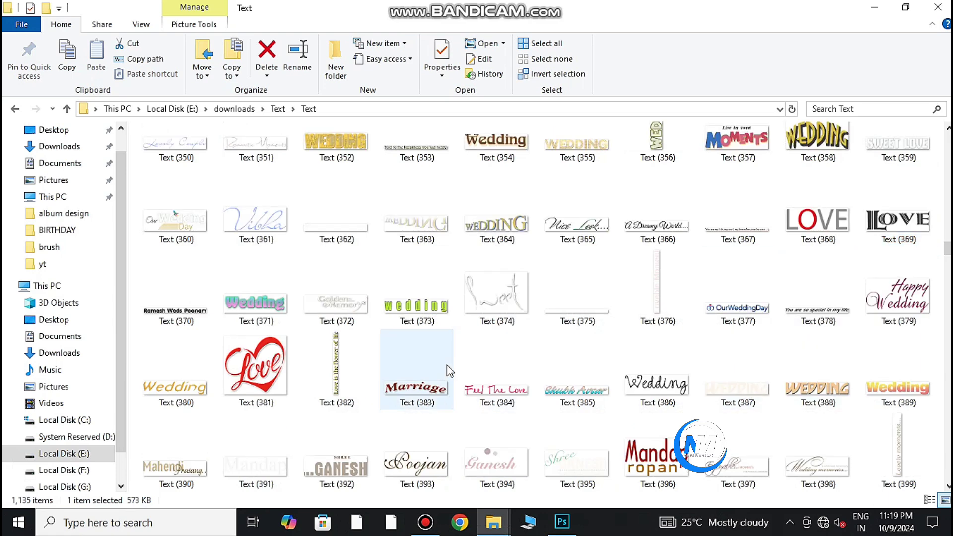
scroll(539, 422, "down", 6)
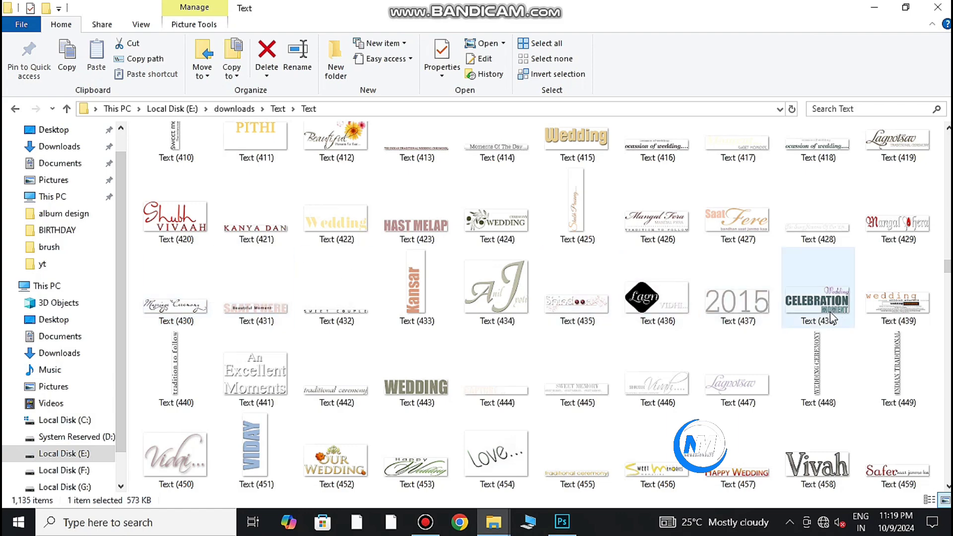
double_click(884, 237)
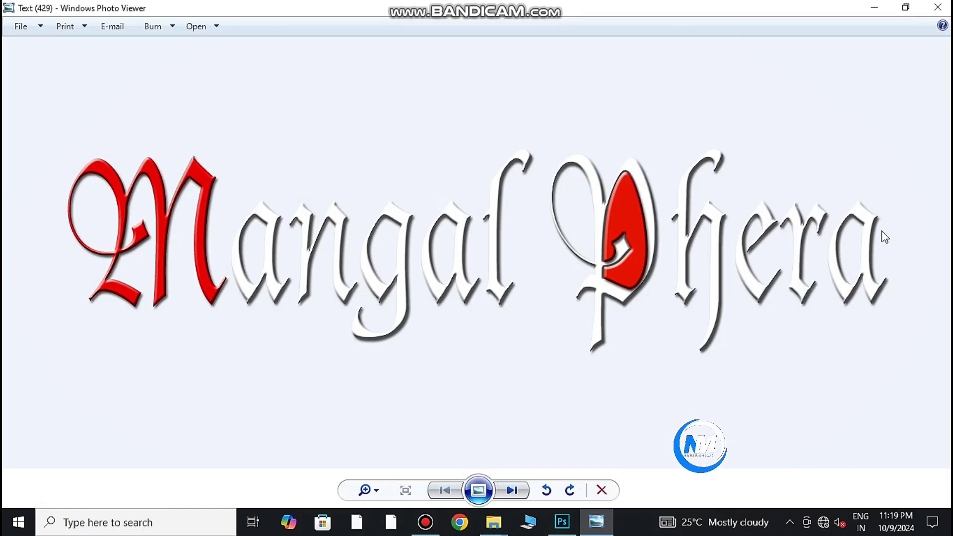
left_click(937, 9)
scroll(432, 336, "down", 3)
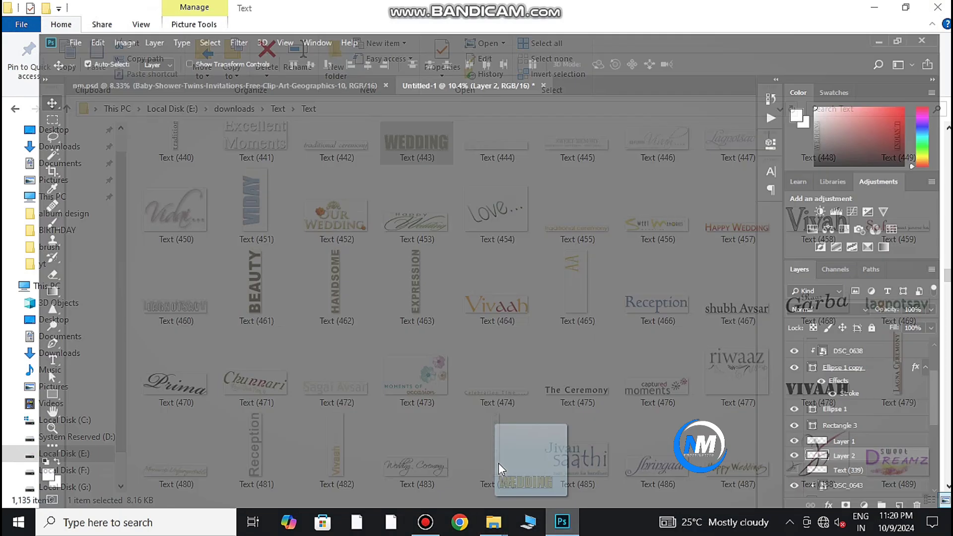
mouse_move(424, 157)
left_mouse_down()
mouse_move(414, 232)
mouse_move(144, 234)
mouse_move(171, 188)
mouse_move(143, 181)
left_mouse_up()
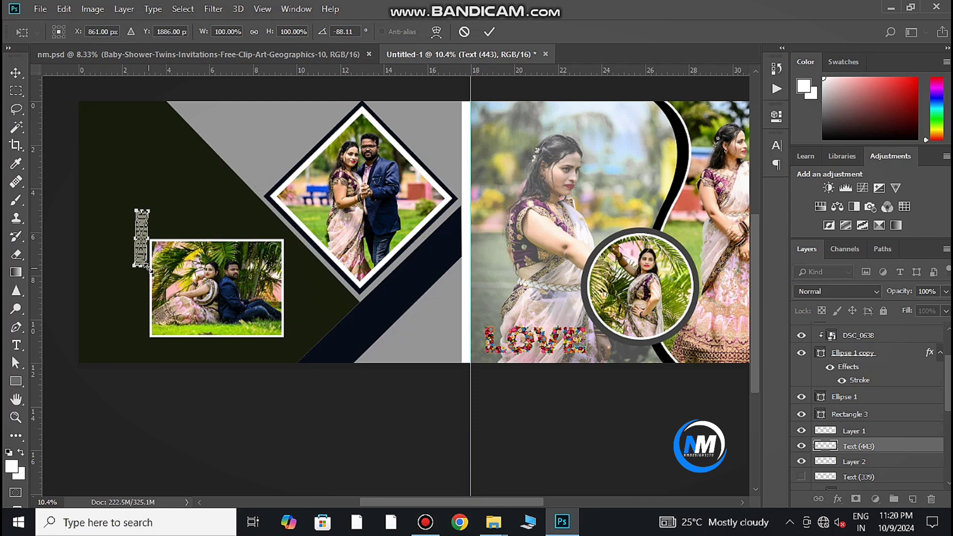
Rotate WEDDING -90°, scale it to about 377%, and align it along the left page edge.
key("ctrl+z")
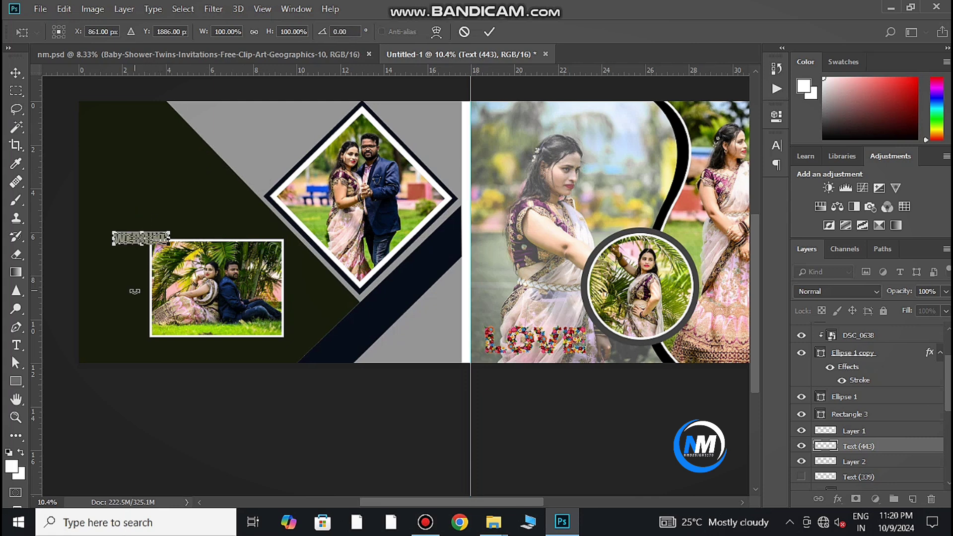
left_click_drag(135, 291, 151, 198)
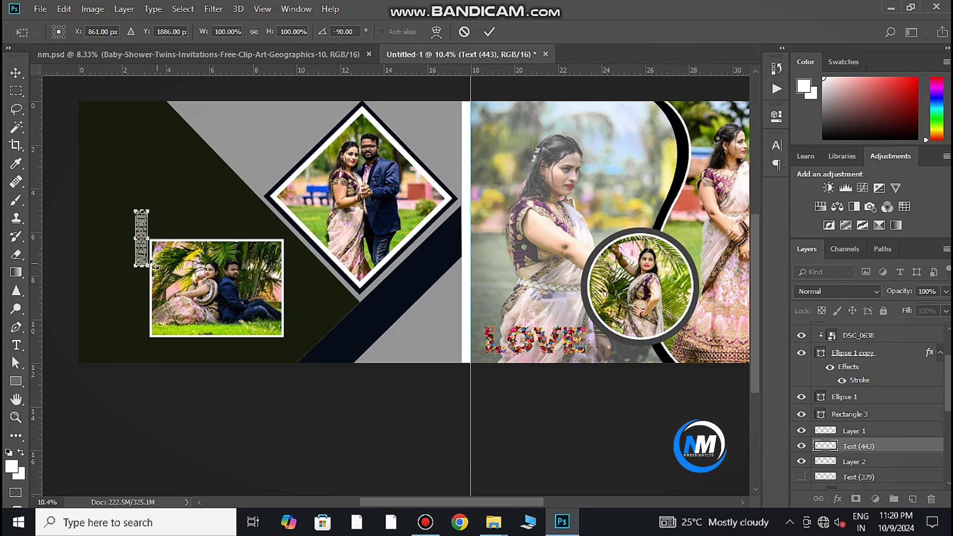
left_click_drag(151, 268, 132, 287)
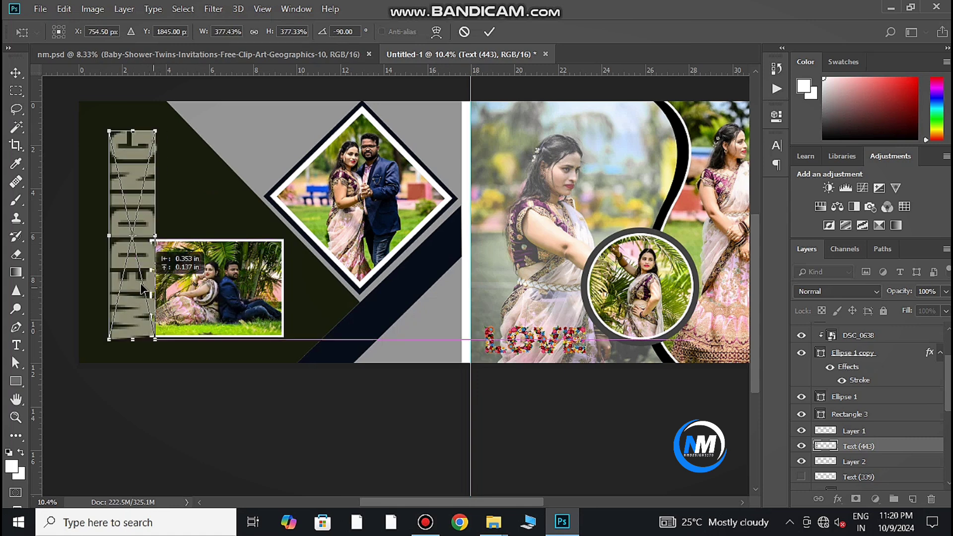
left_click(488, 34)
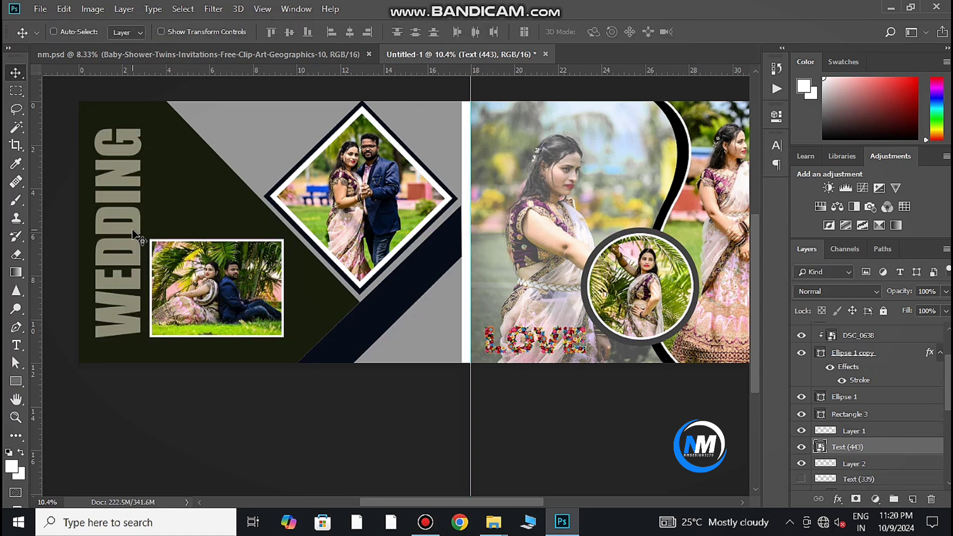
left_click_drag(133, 230, 127, 233)
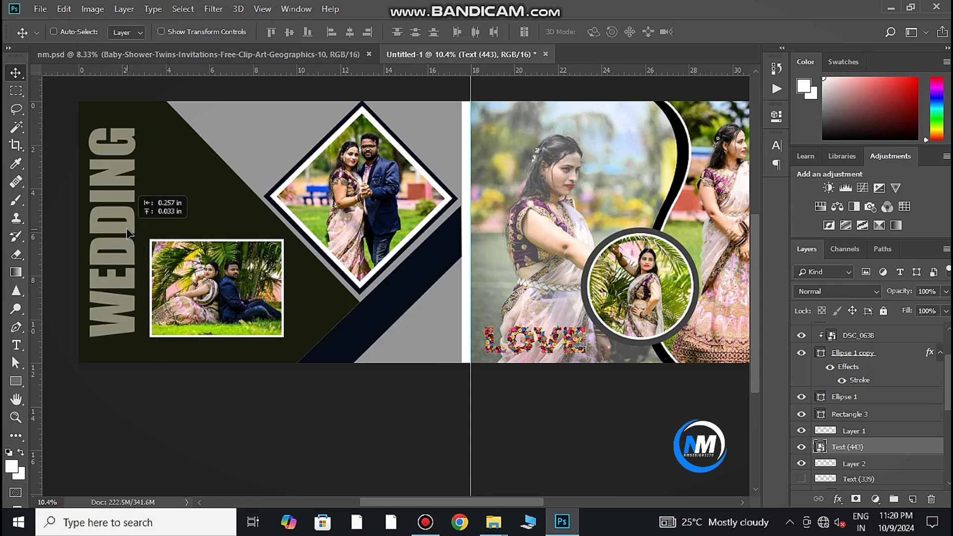
key("ctrl")
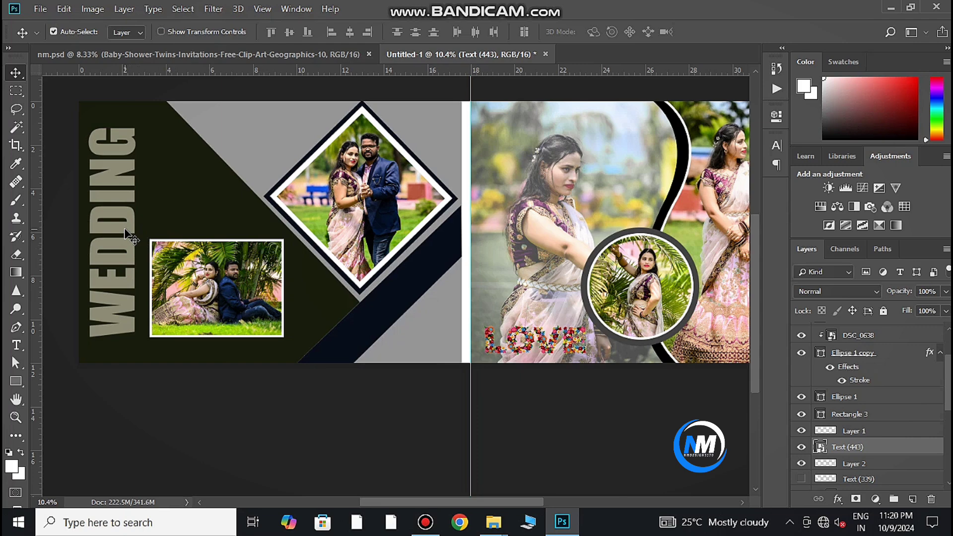
left_click(576, 510)
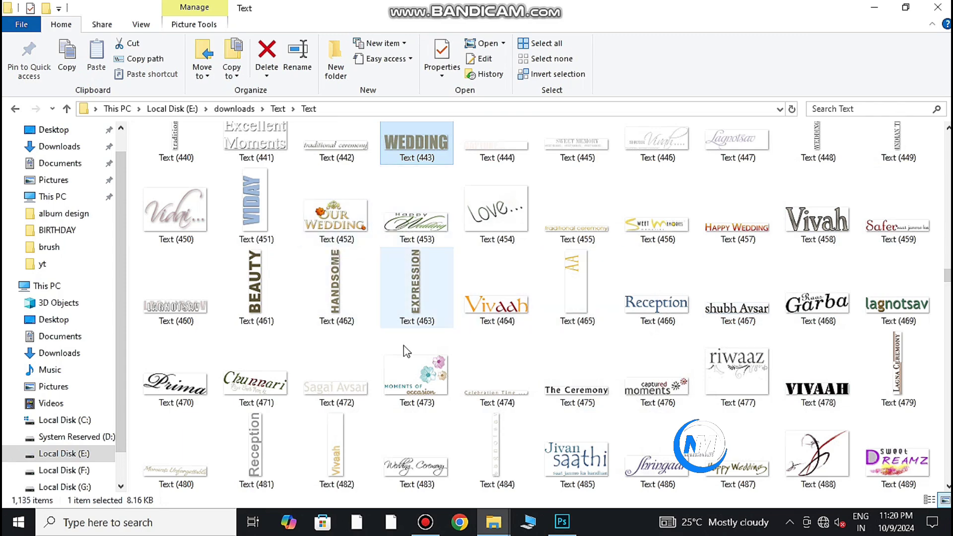
Drag Text (520), the Moment… graphic, from the Text folder onto the spread.
scroll(427, 268, "down", 3)
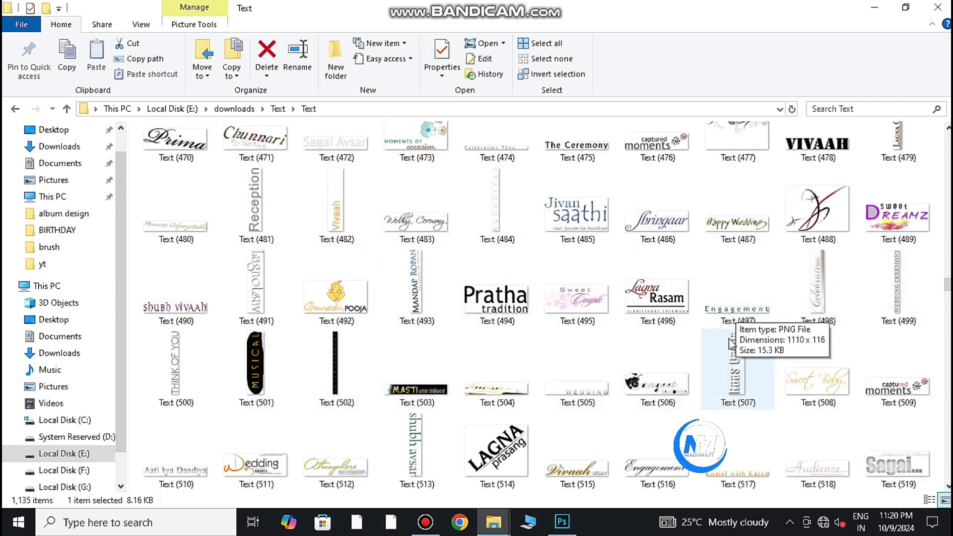
scroll(578, 403, "down", 3)
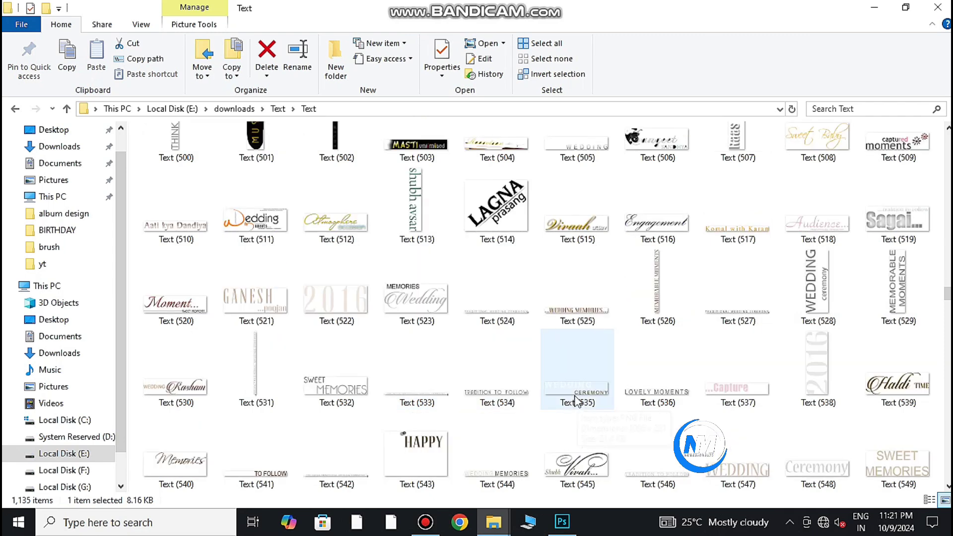
mouse_move(176, 298)
left_mouse_down()
mouse_move(416, 447)
mouse_move(428, 236)
mouse_move(279, 138)
left_mouse_up()
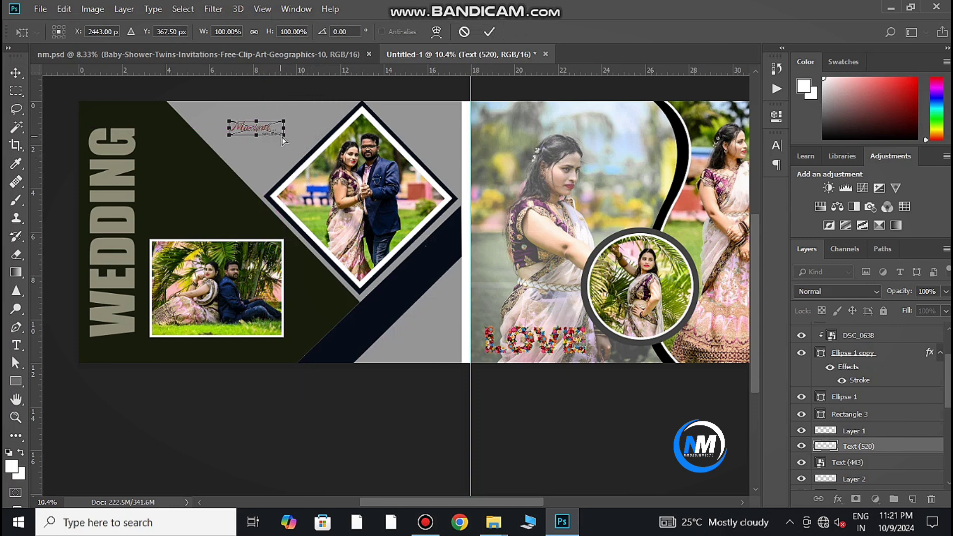
Scale the Moment title to about 198% and set it atop the left page.
left_click_drag(286, 140, 318, 142)
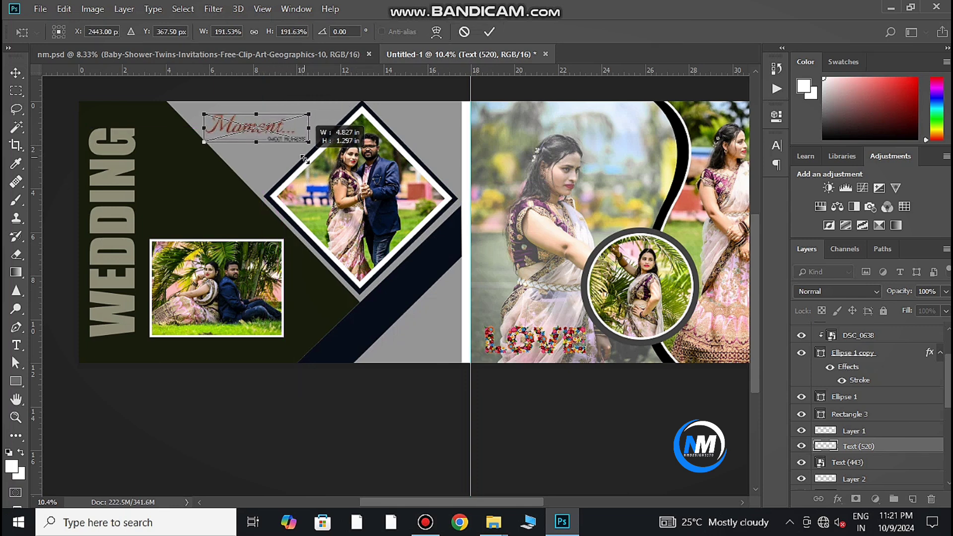
left_click_drag(258, 128, 265, 127)
left_click(488, 32)
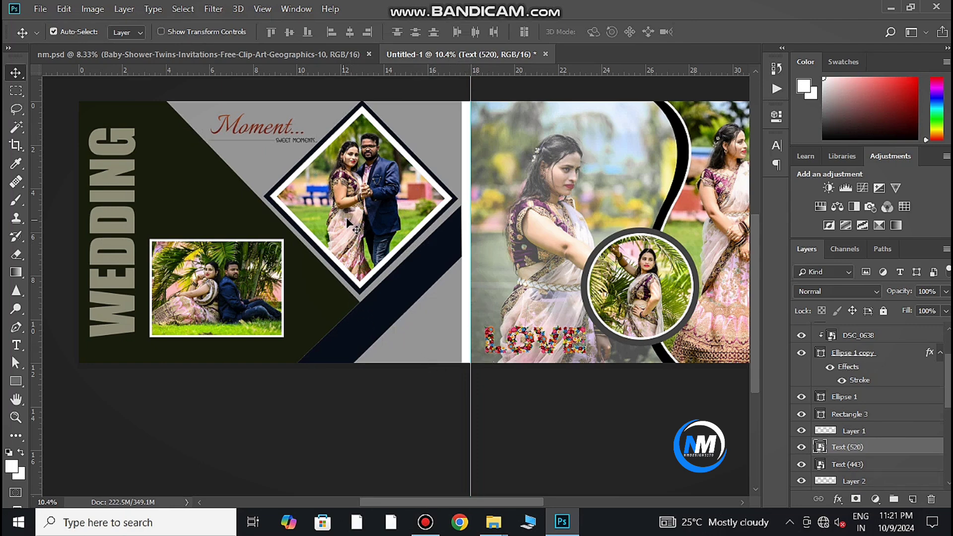
mouse_move(445, 257)
left_mouse_down()
mouse_move(213, 263)
mouse_move(327, 263)
mouse_move(311, 264)
left_mouse_up()
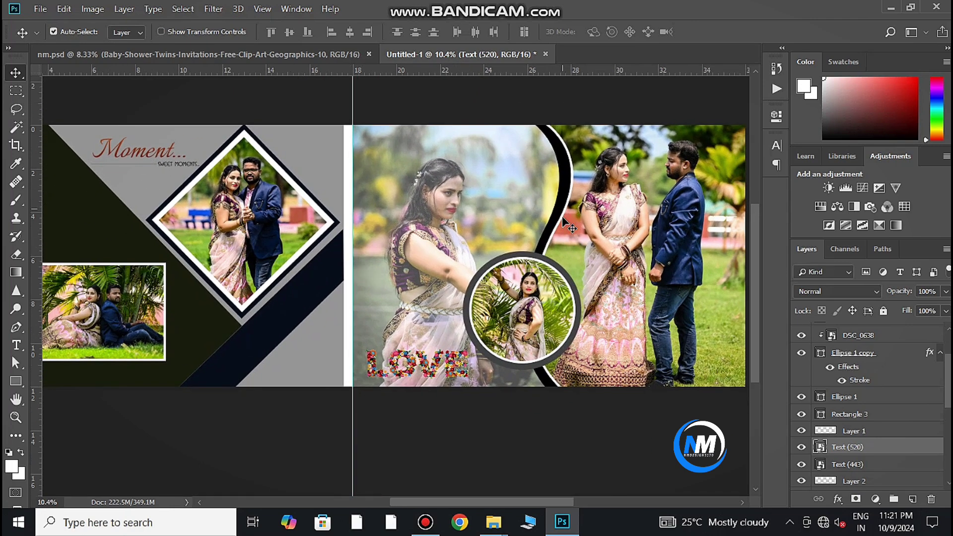
Fill Ellipse 1 and Shape 1 with the dark navy #08101d.
double_click(820, 397)
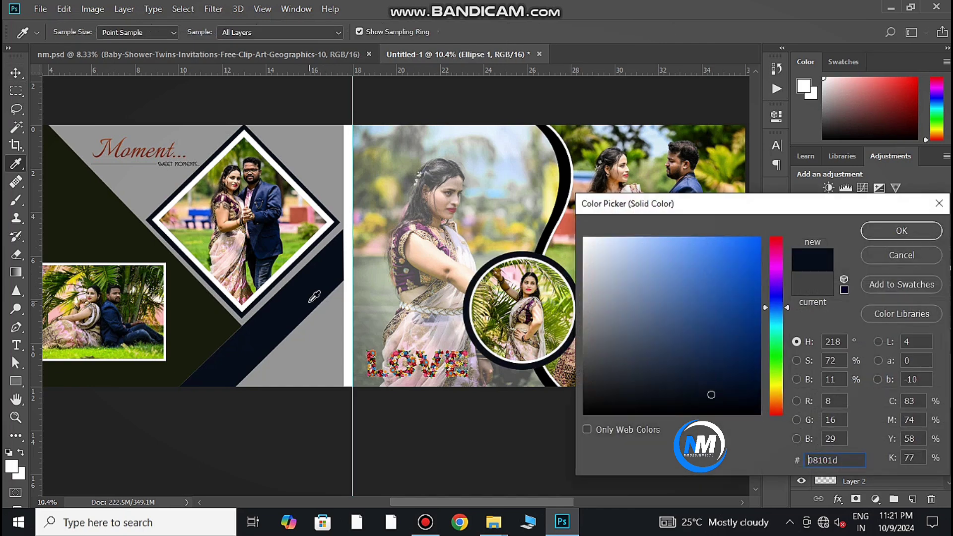
left_click(901, 231)
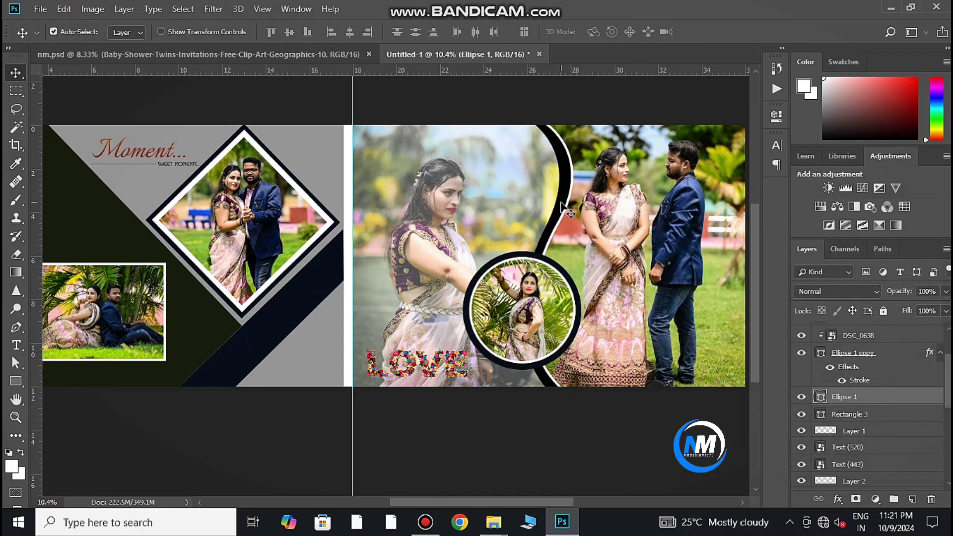
left_click(563, 207)
double_click(820, 482)
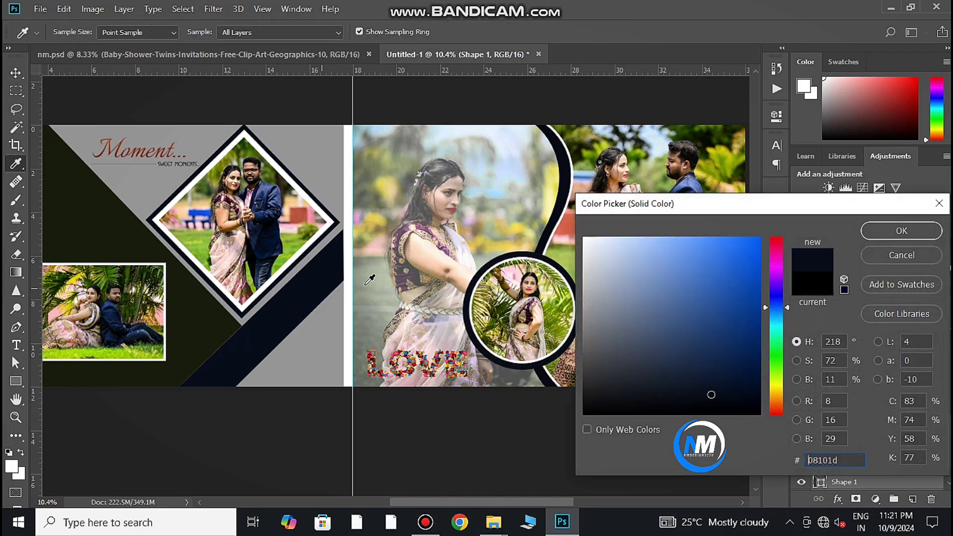
left_click(896, 232)
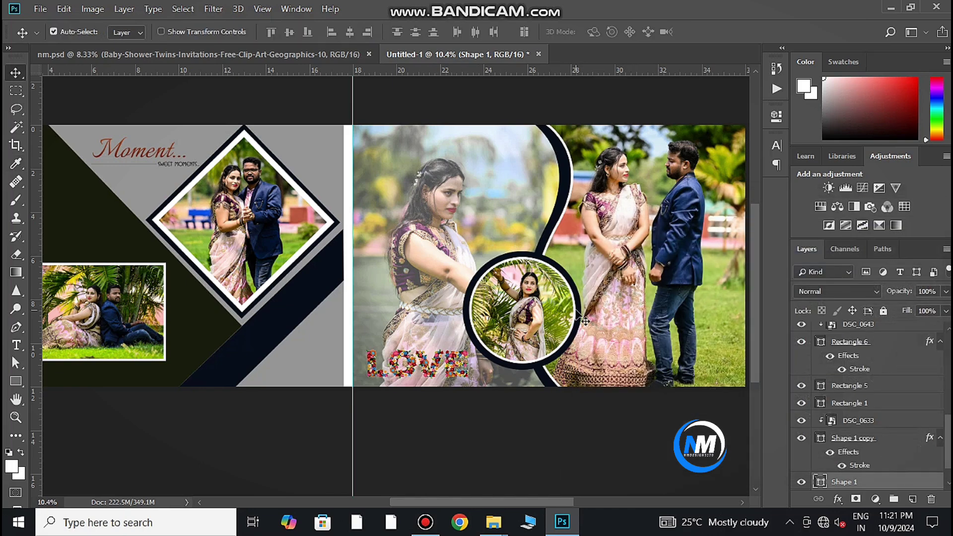
mouse_move(495, 287)
left_mouse_down()
mouse_move(465, 258)
mouse_move(448, 272)
left_mouse_up()
left_click_drag(368, 342, 435, 345)
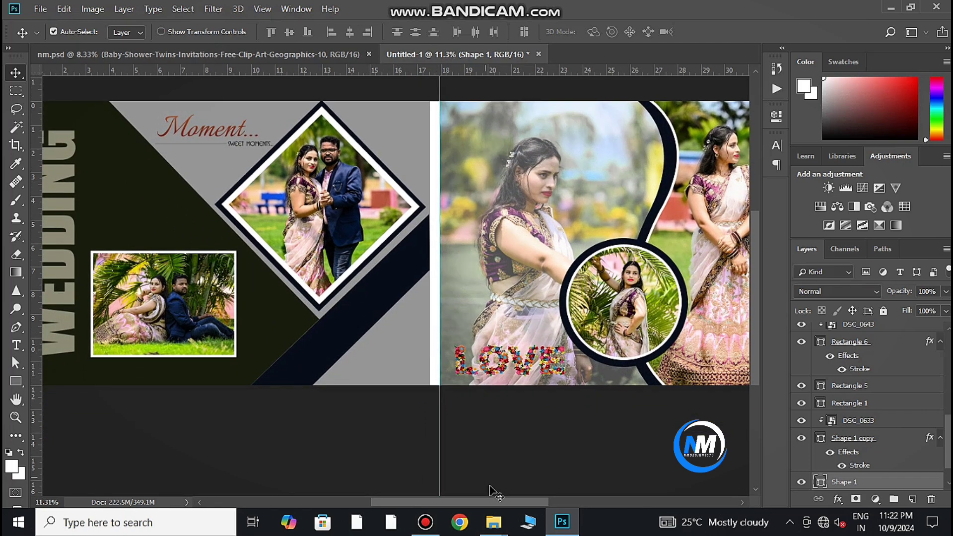
Browse to F: > brush png > flower png and preview the peach blossom image.
left_click(493, 522)
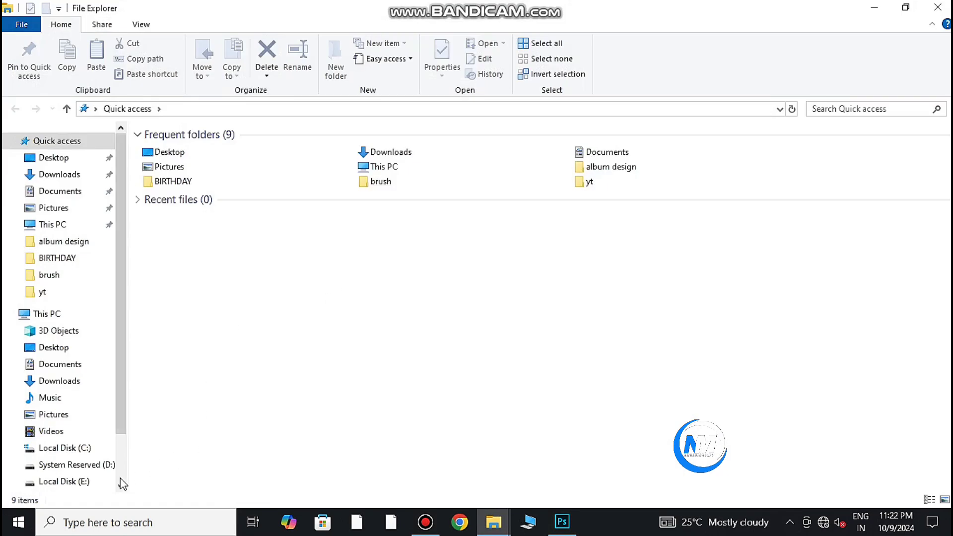
scroll(90, 466, "down", 1)
left_click(64, 453)
left_click(346, 186)
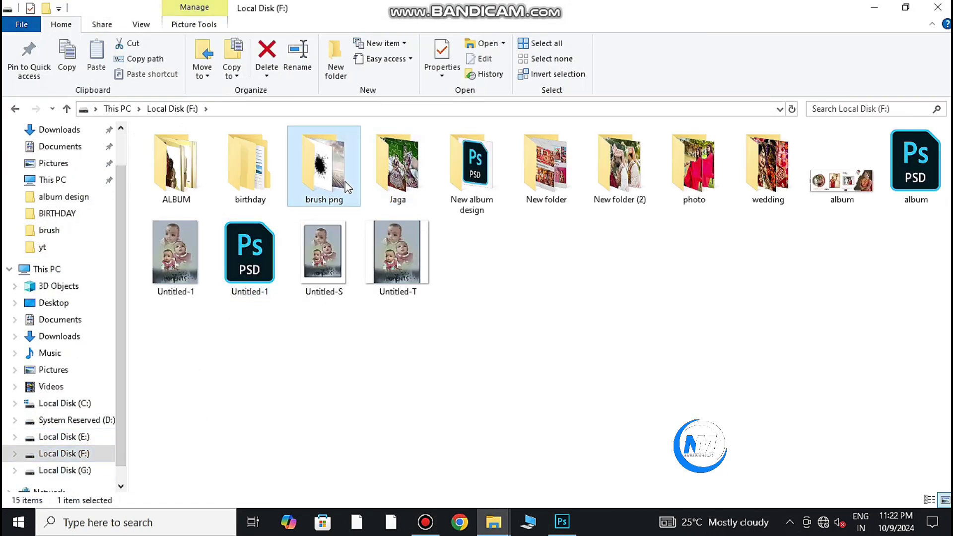
double_click(346, 187)
double_click(576, 166)
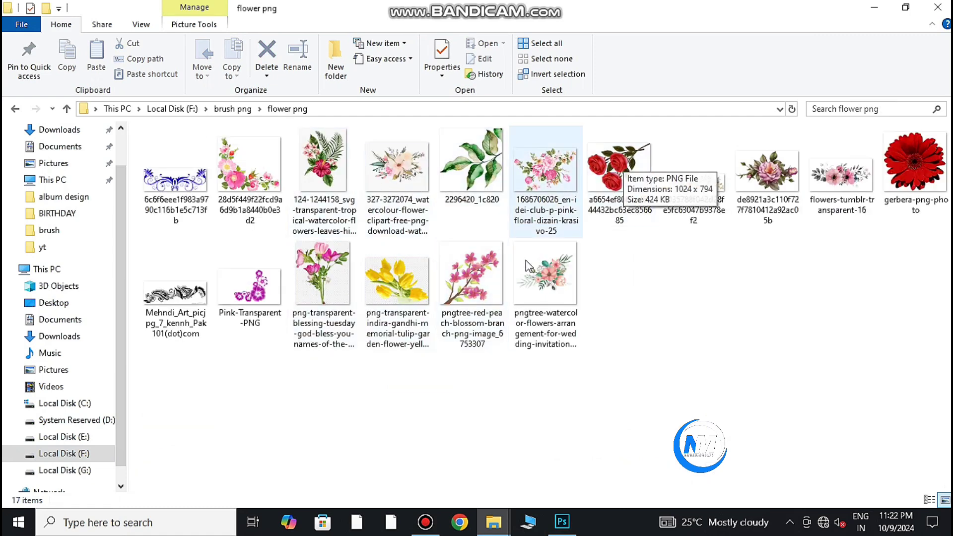
double_click(472, 281)
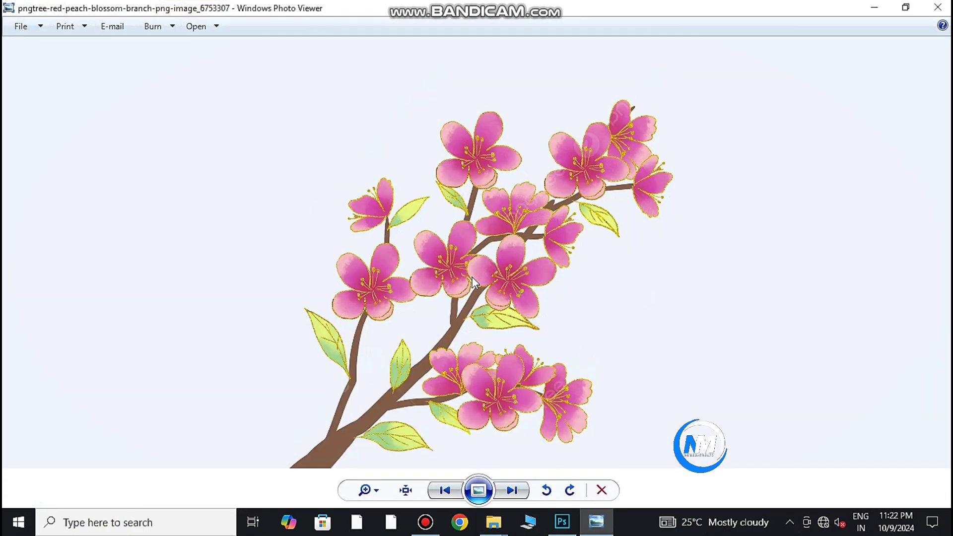
Try placing the peach blossom into Photoshop, dismiss the error, and add empty Layer 3.
left_click(937, 6)
left_click_drag(472, 282, 373, 345)
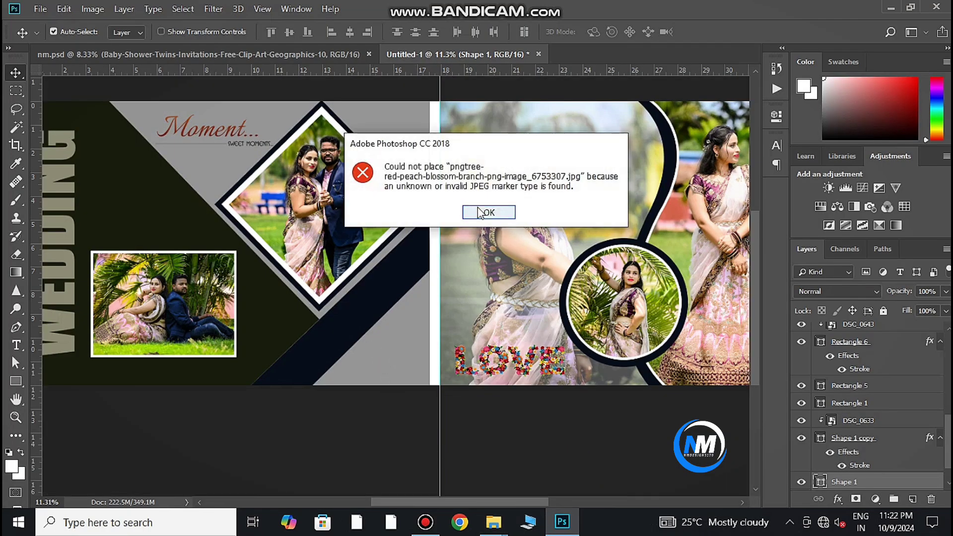
left_click(486, 211)
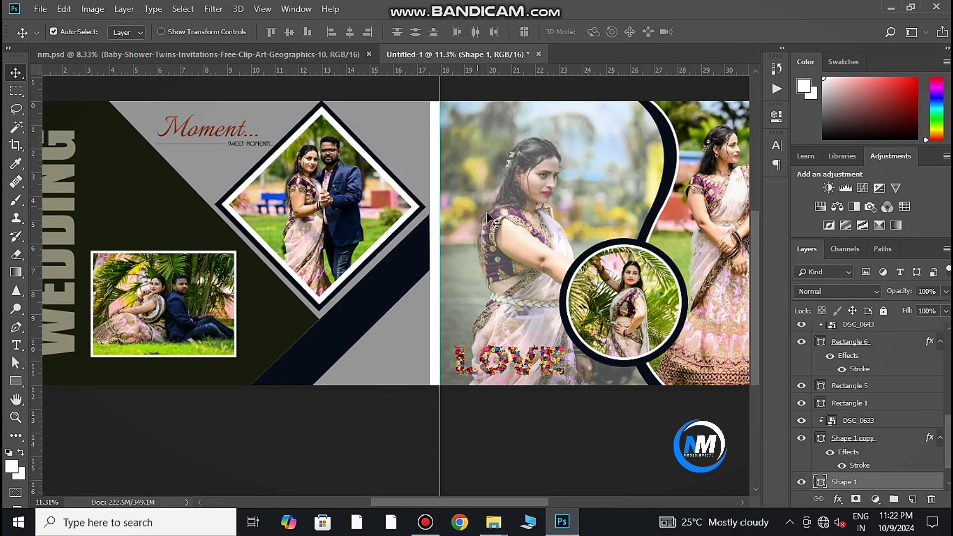
scroll(874, 470, "down", 3)
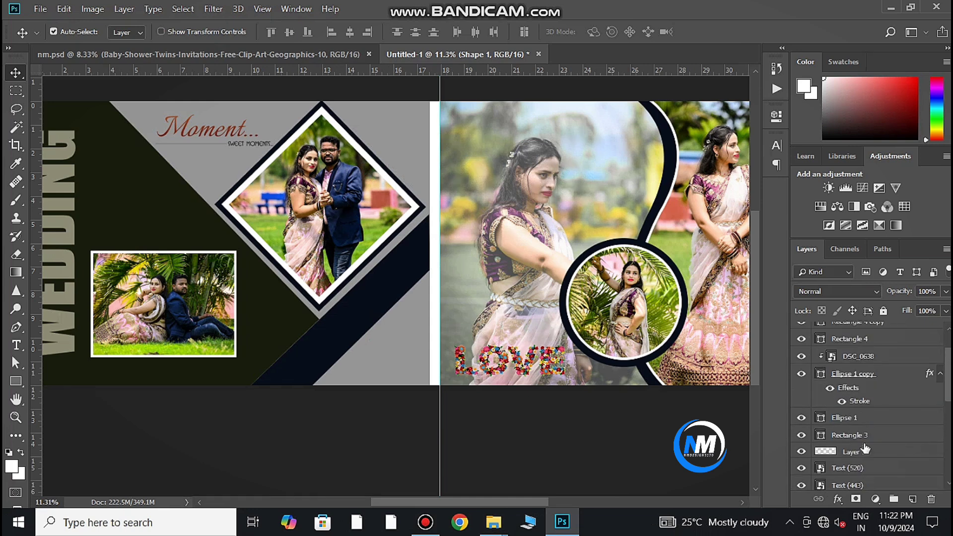
scroll(864, 448, "down", 2)
left_click(885, 337)
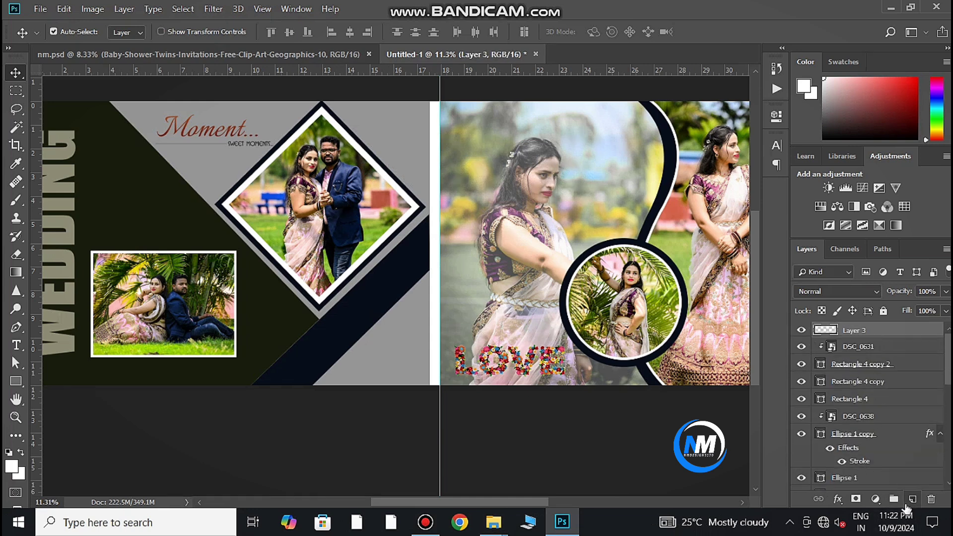
Retry placing the peach blossom image and dismiss the placement error again.
left_click(493, 522)
left_click_drag(458, 282, 467, 296)
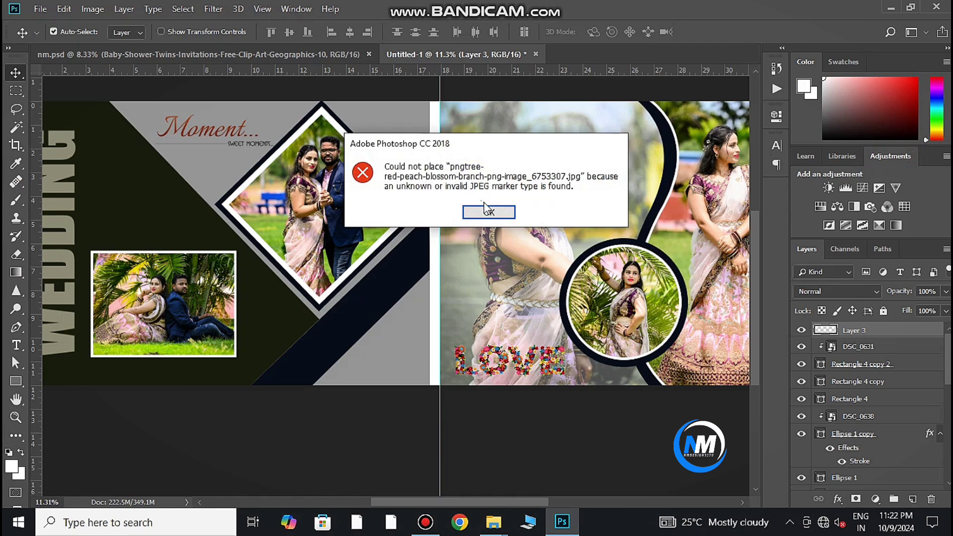
left_click(489, 212)
Place the pink blessing flower PNG over the spread's centre and rasterize it.
left_click(562, 521)
mouse_move(323, 278)
left_mouse_down()
mouse_move(557, 522)
mouse_move(427, 330)
left_mouse_up()
left_click(489, 33)
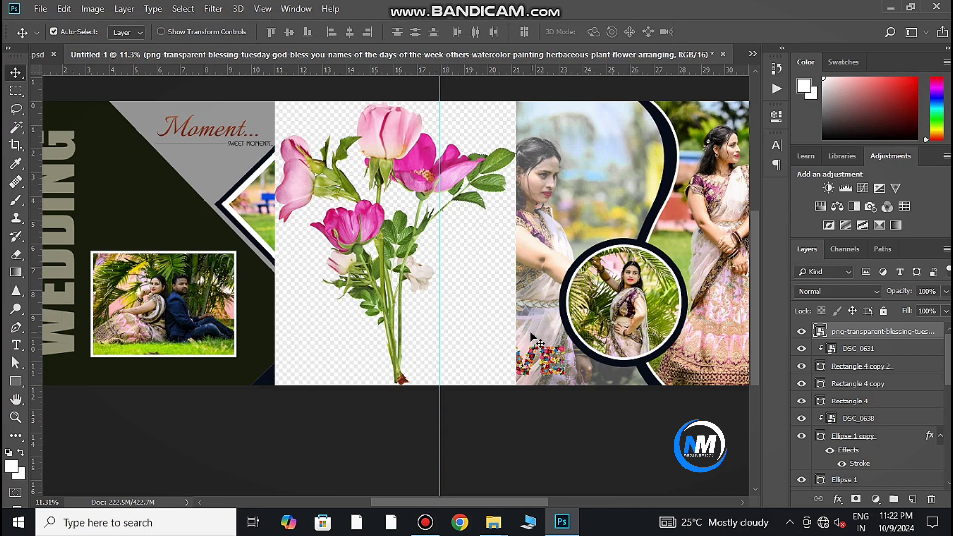
left_click(16, 254)
left_click(444, 247)
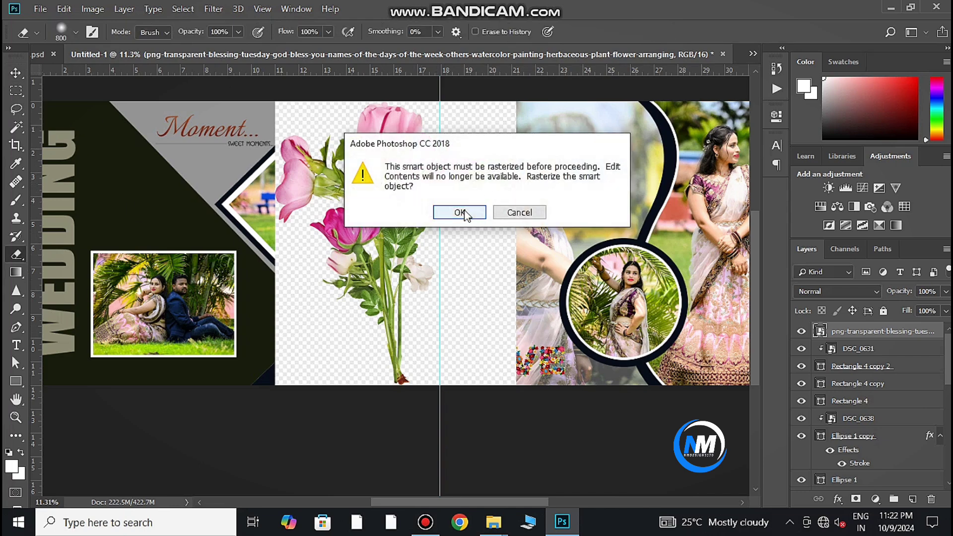
left_click(474, 221)
left_click(14, 74)
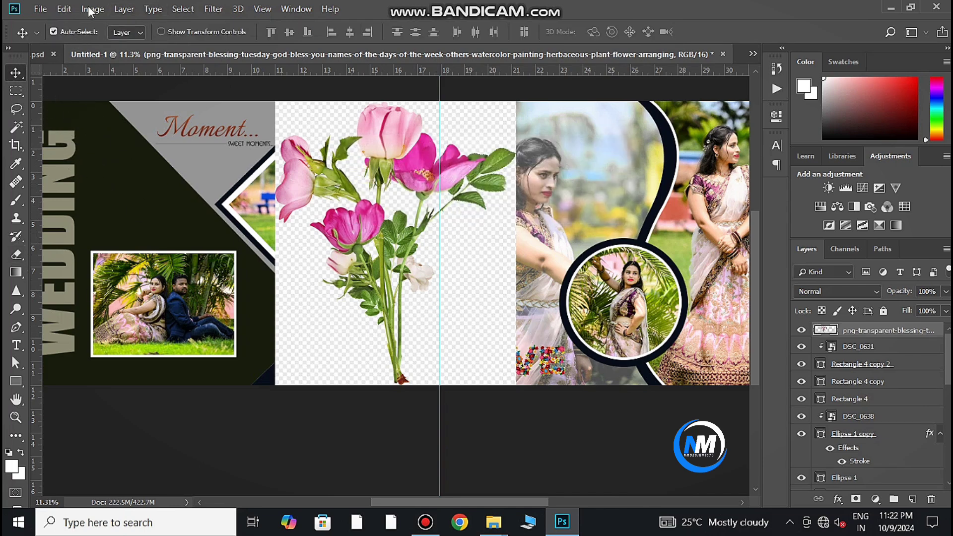
Replace the sampled checker background with white: Saturation -100, Lightness +91, reduced Fuzziness.
left_click(64, 10)
left_click(93, 9)
mouse_move(114, 46)
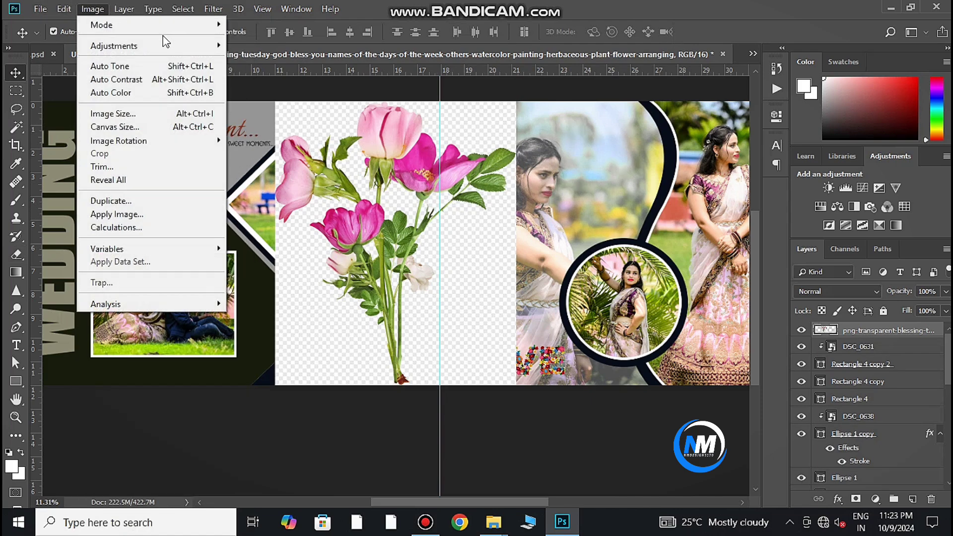
left_click(320, 347)
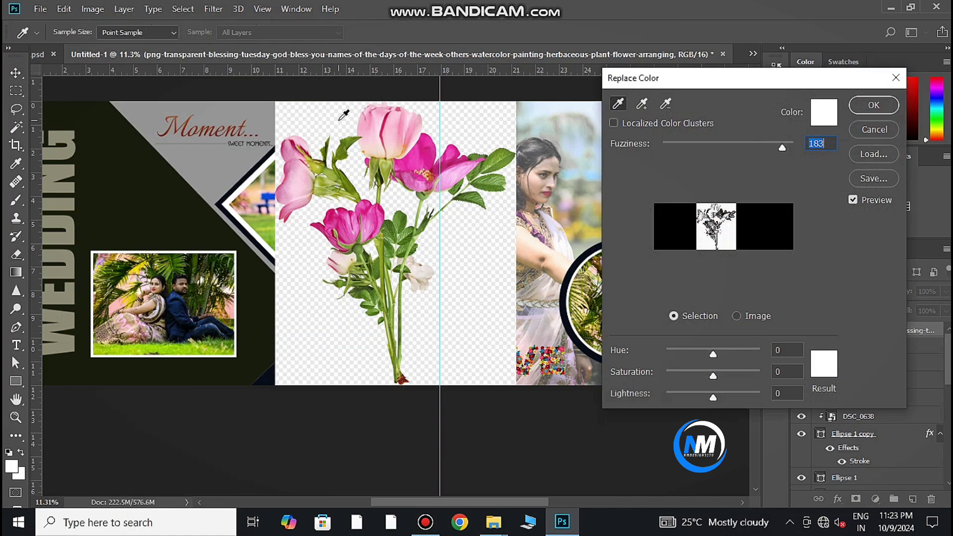
left_click(312, 118)
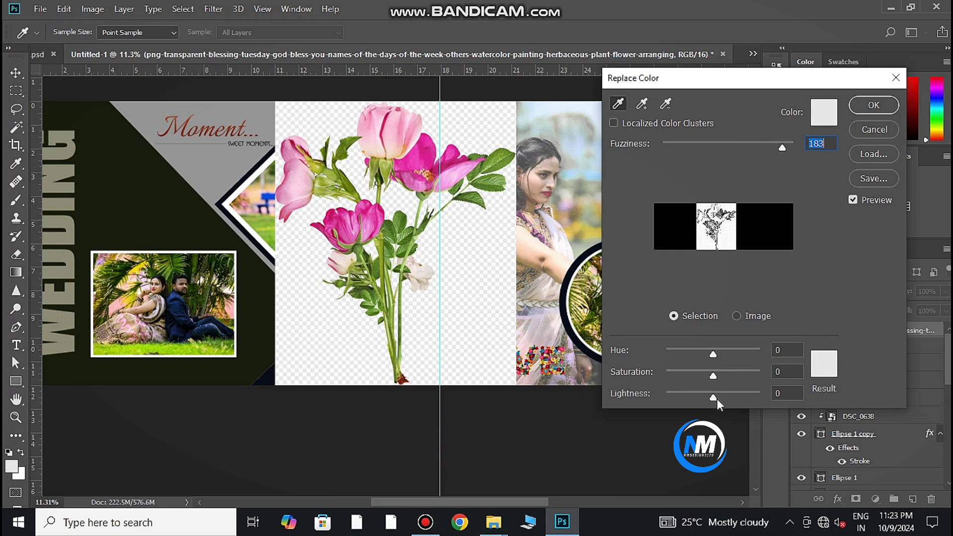
left_click_drag(714, 397, 844, 393)
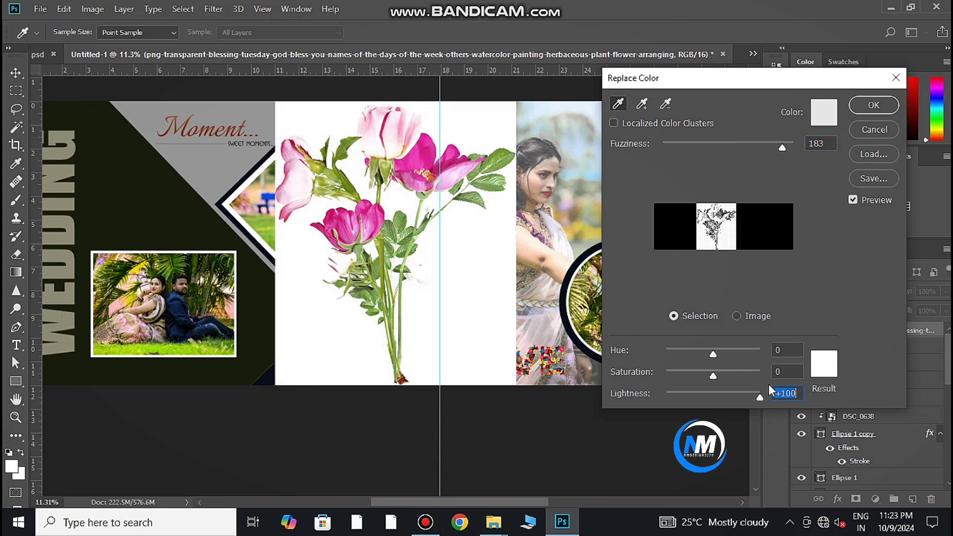
mouse_move(713, 354)
left_mouse_down()
mouse_move(641, 347)
mouse_move(785, 375)
mouse_move(729, 395)
mouse_move(737, 395)
left_mouse_up()
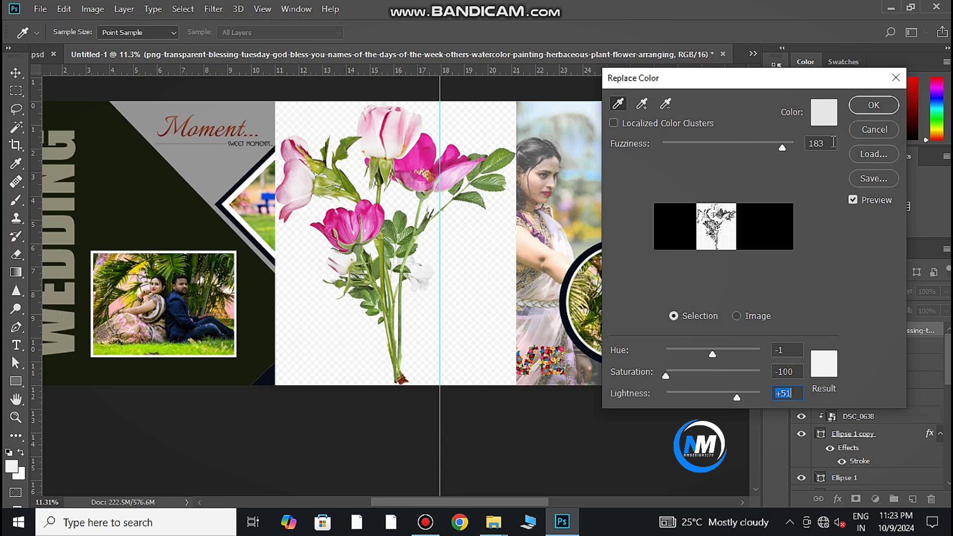
left_click_drag(781, 147, 700, 146)
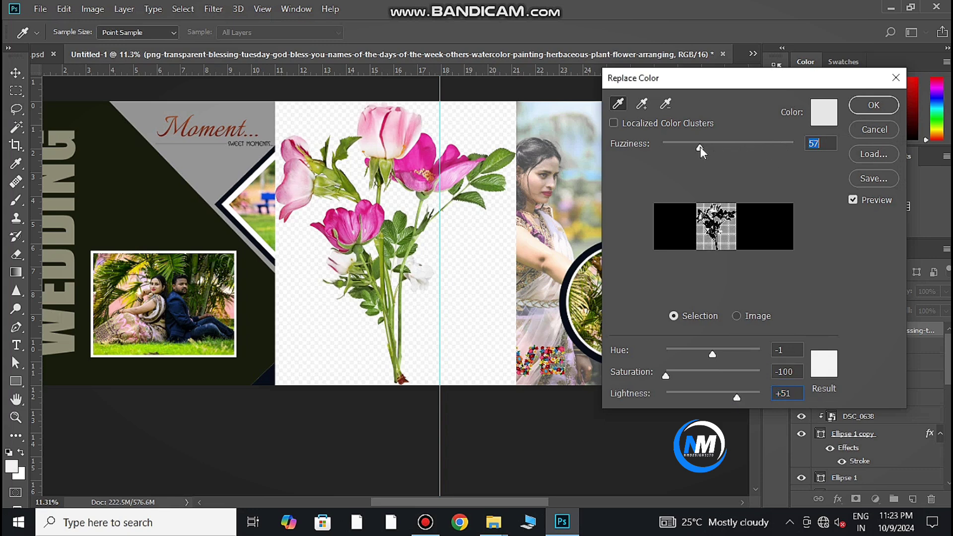
mouse_move(738, 396)
left_mouse_down()
mouse_move(763, 395)
mouse_move(756, 396)
left_mouse_up()
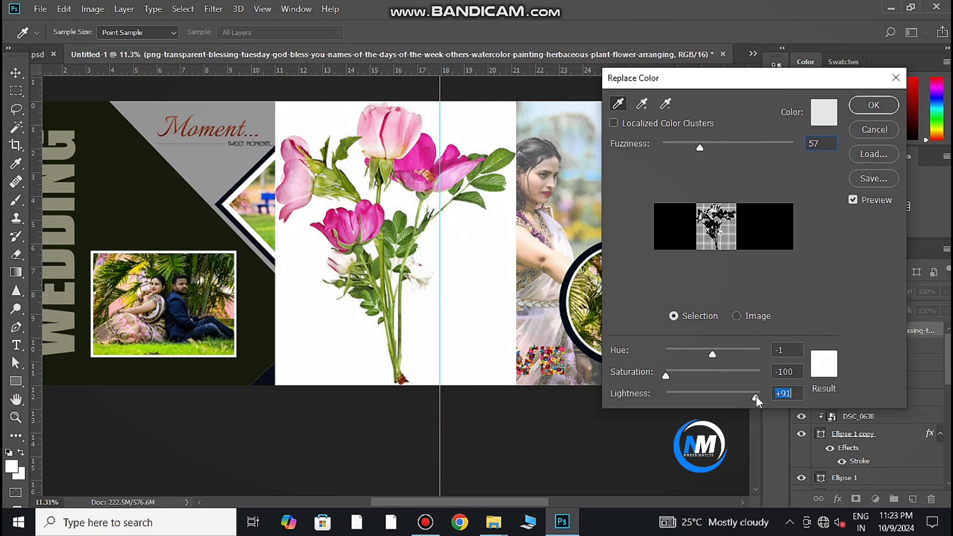
mouse_move(698, 148)
left_mouse_down()
mouse_move(653, 148)
mouse_move(677, 147)
left_mouse_up()
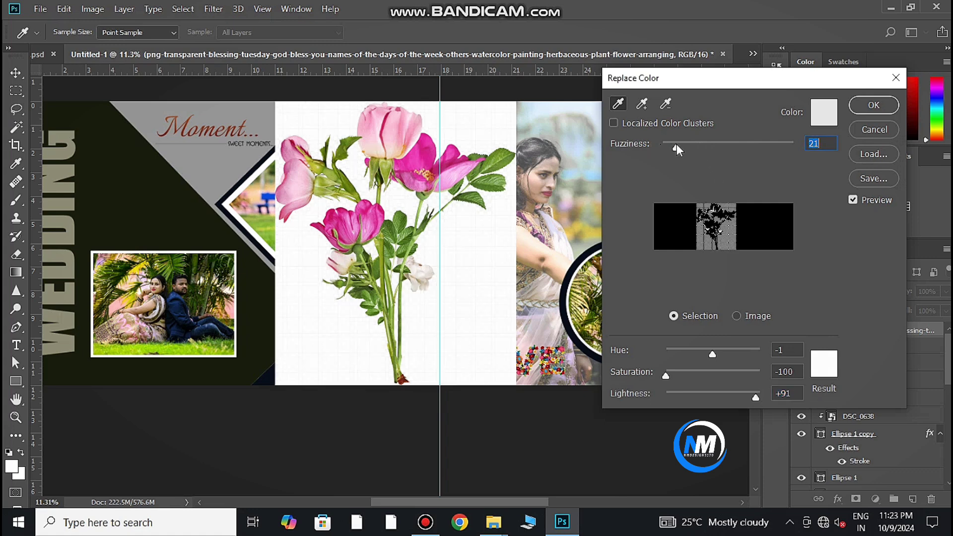
left_click(873, 105)
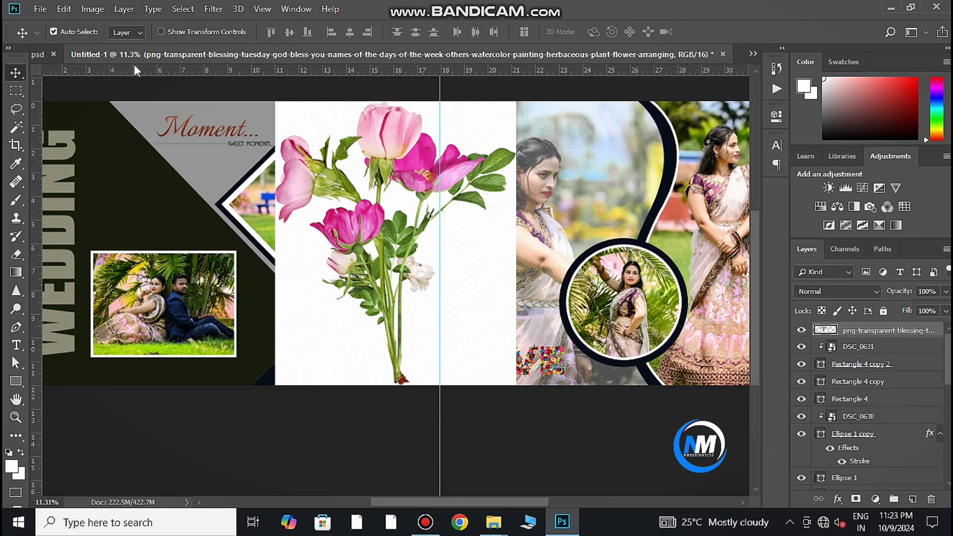
Delete the white areas around the bouquet with the Magic Wand, then deselect.
left_click(15, 127)
left_click(316, 124)
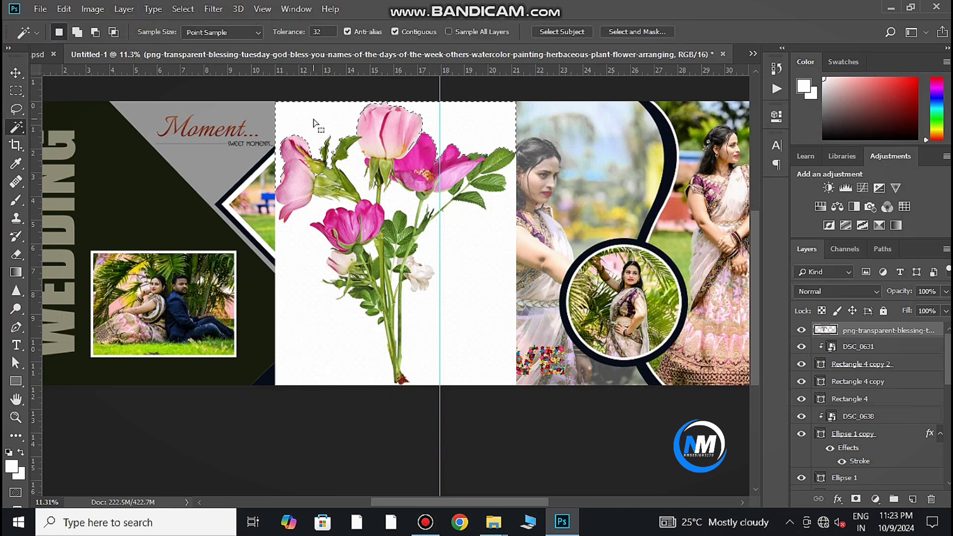
key("Delete")
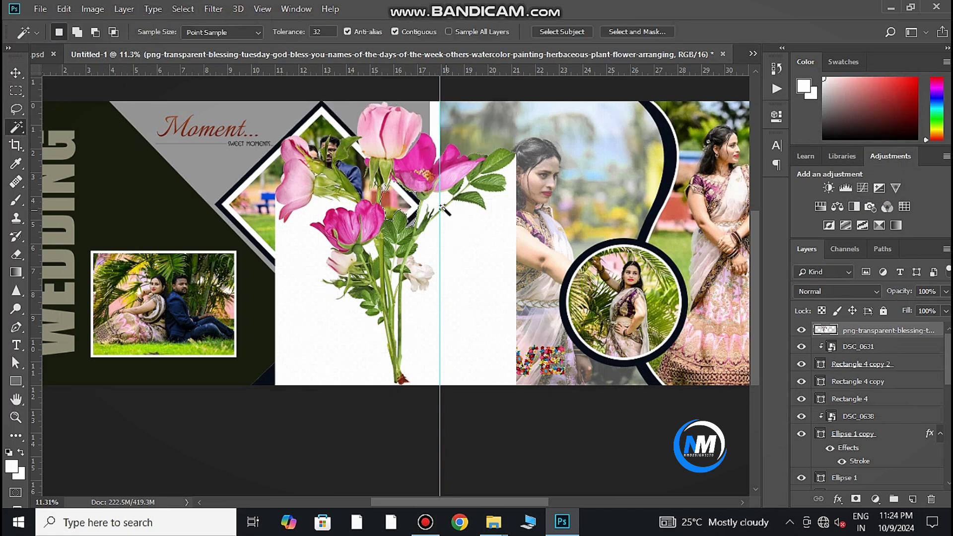
left_click(445, 209)
key("Delete")
left_click(342, 318)
key("Delete")
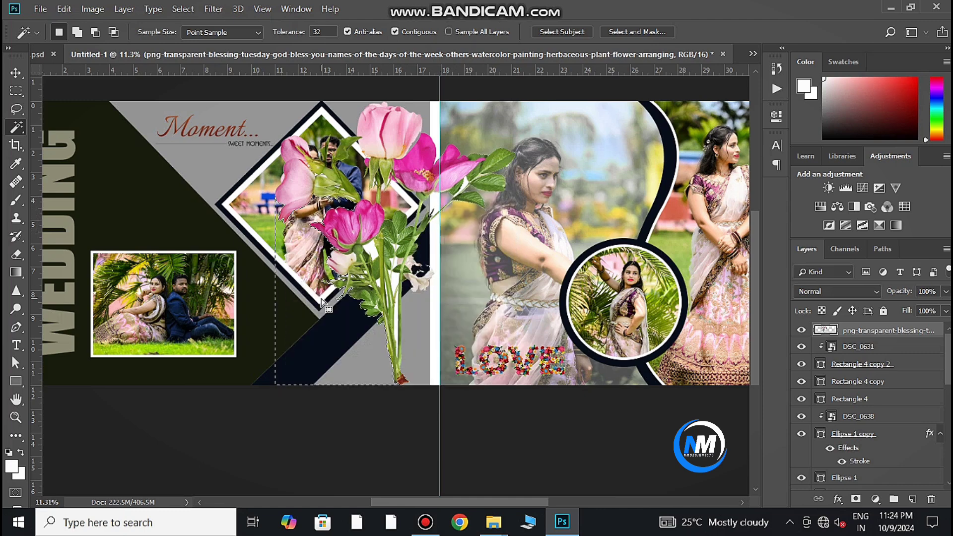
left_click(16, 72)
key("ctrl+d")
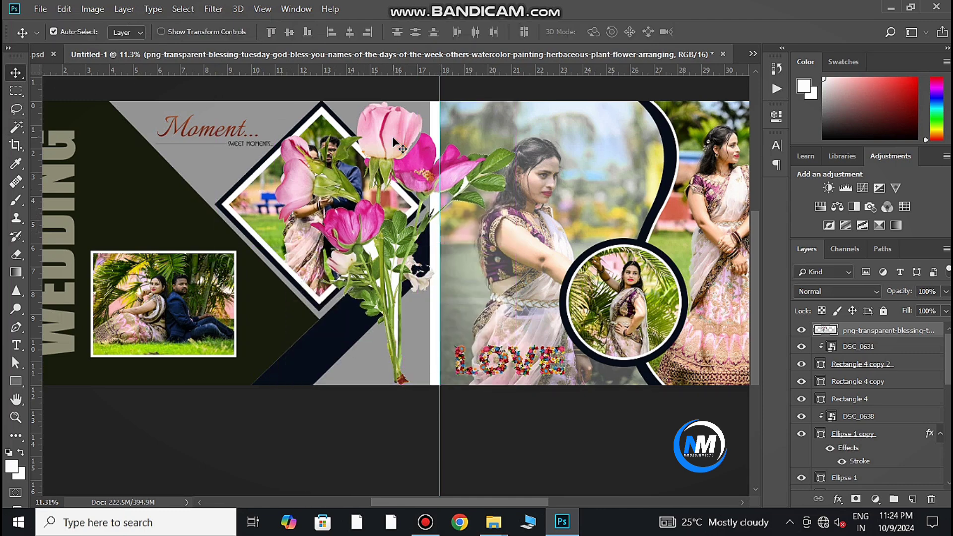
Shrink the bouquet to about a quarter size and move it lower left.
key("ctrl+t")
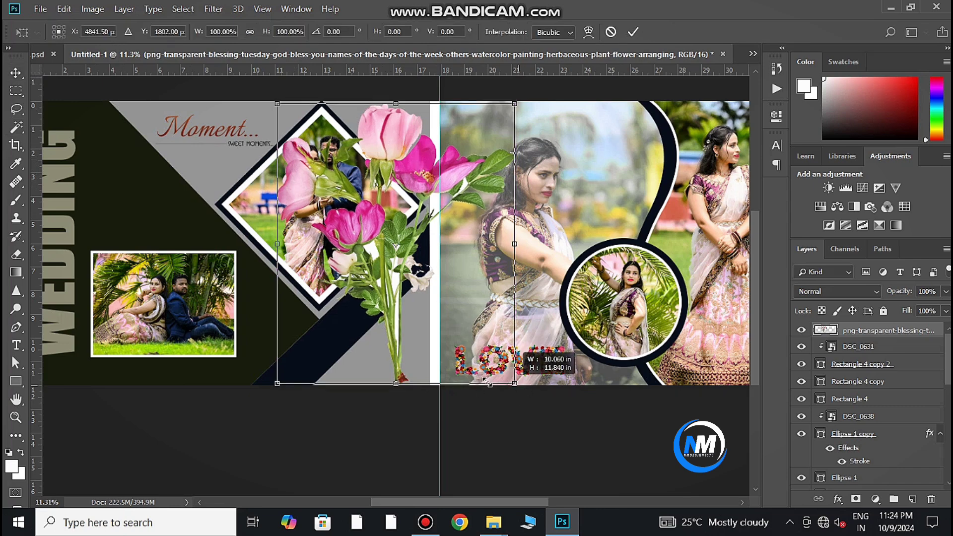
left_click_drag(516, 384, 450, 308)
left_click_drag(386, 268, 402, 337)
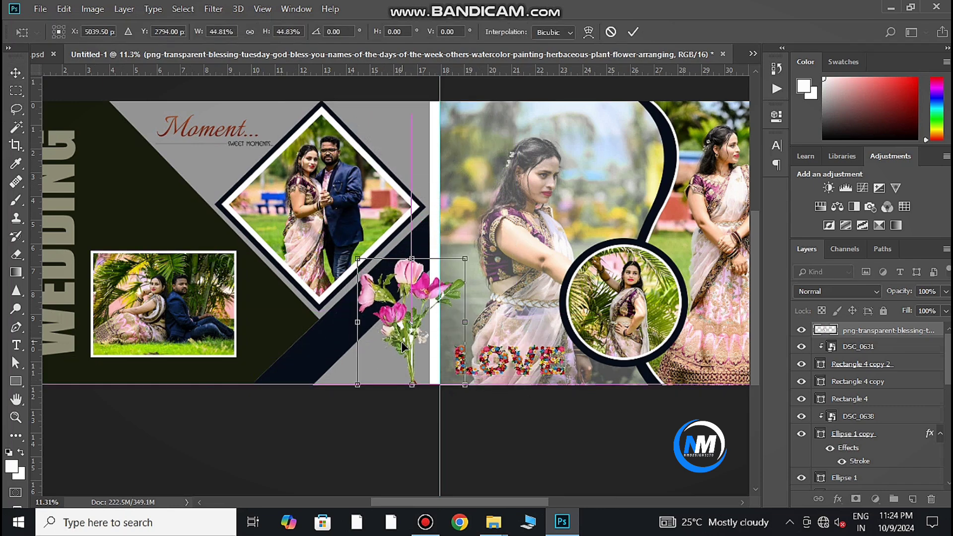
mouse_move(465, 376)
left_mouse_down()
mouse_move(436, 351)
mouse_move(410, 361)
mouse_move(430, 392)
mouse_move(429, 375)
mouse_move(416, 383)
mouse_move(400, 369)
mouse_move(427, 389)
mouse_move(399, 385)
left_mouse_up()
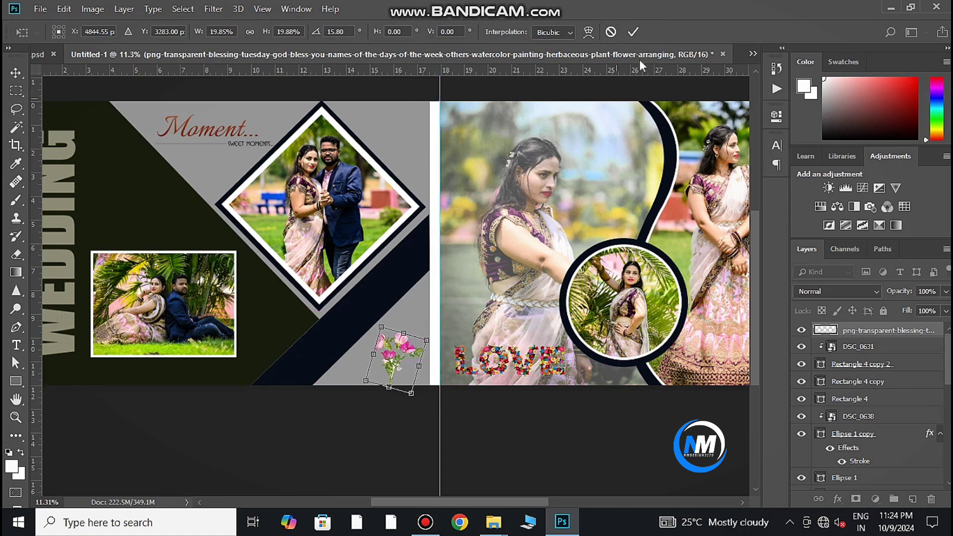
key("Return")
Delete the white gaps between the bouquet's stems with the Magic Wand.
scroll(411, 375, "up", 5)
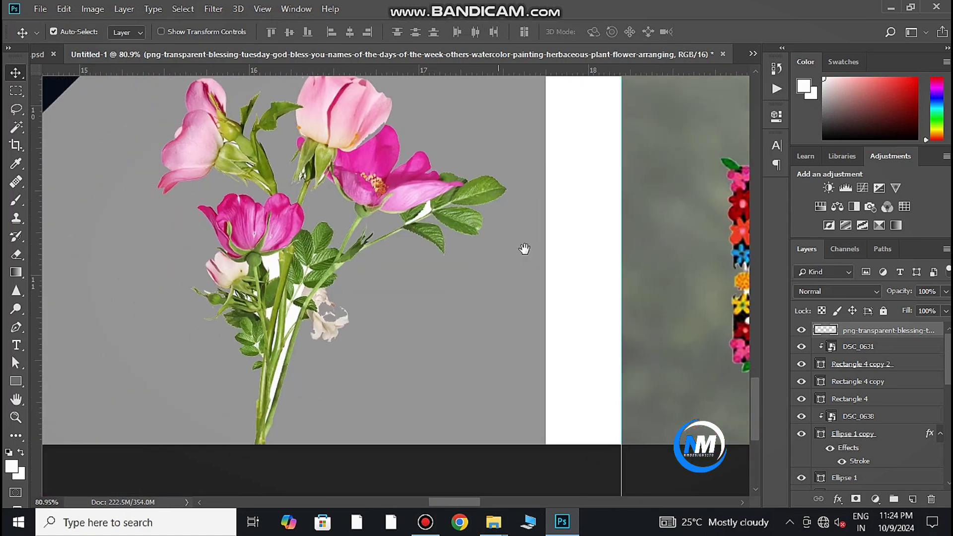
scroll(365, 283, "up", 2)
scroll(292, 246, "up", 1)
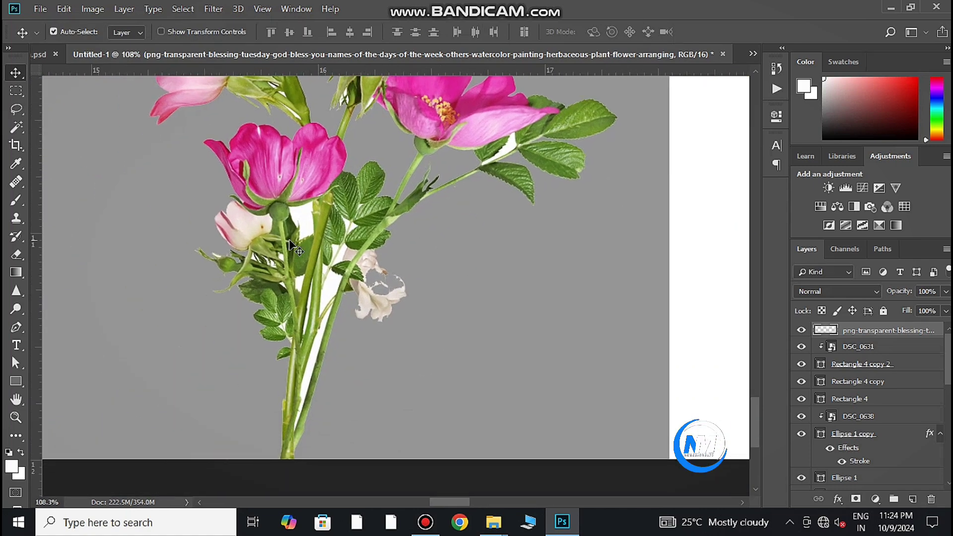
left_click(16, 127)
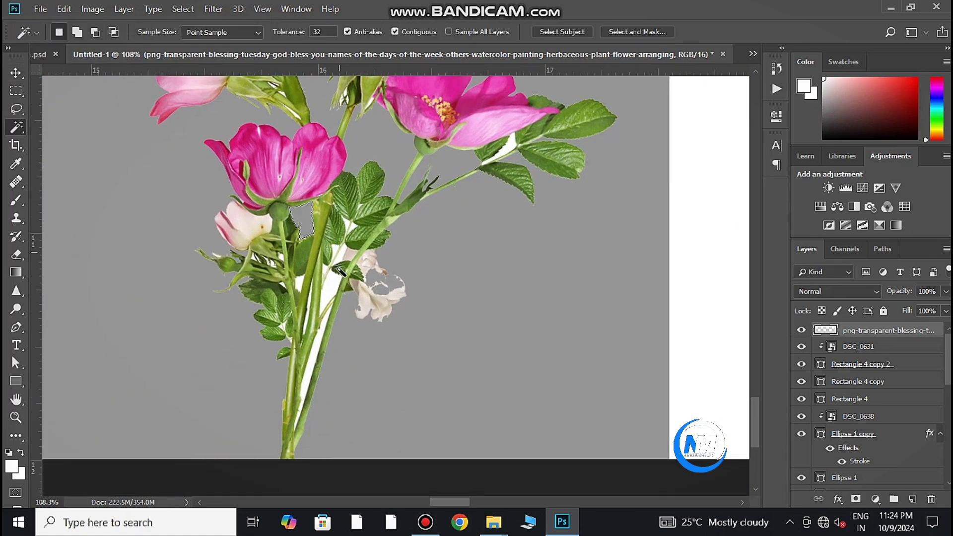
left_click(333, 284)
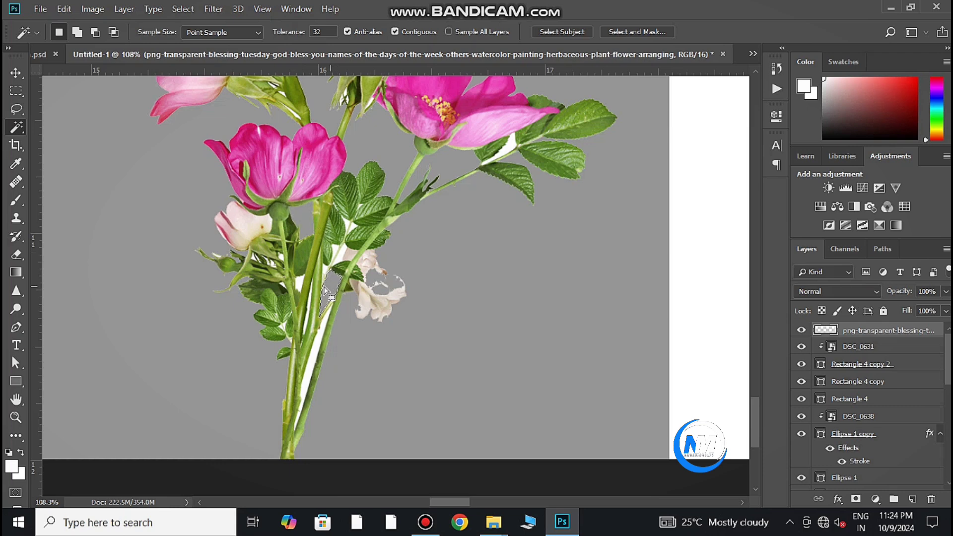
left_click(312, 350)
key("Delete")
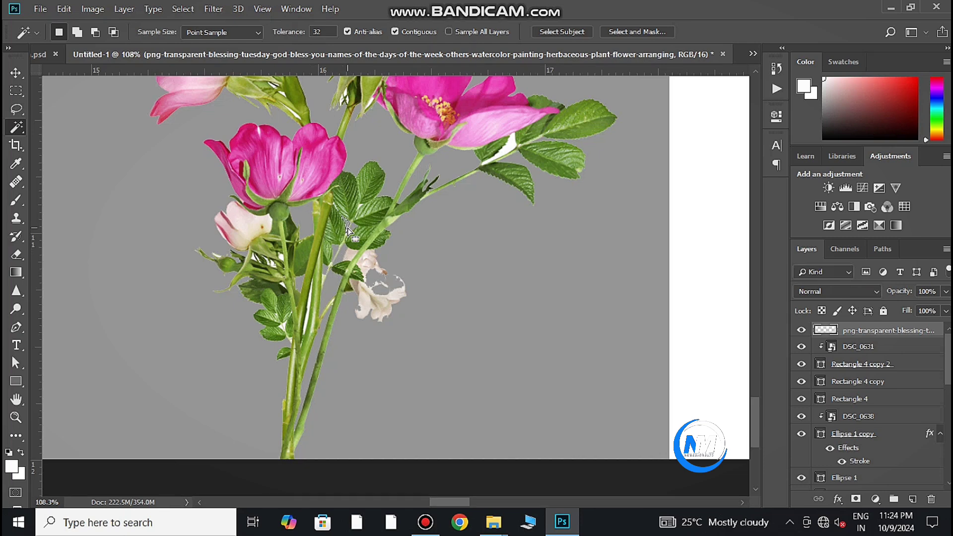
left_click(507, 148)
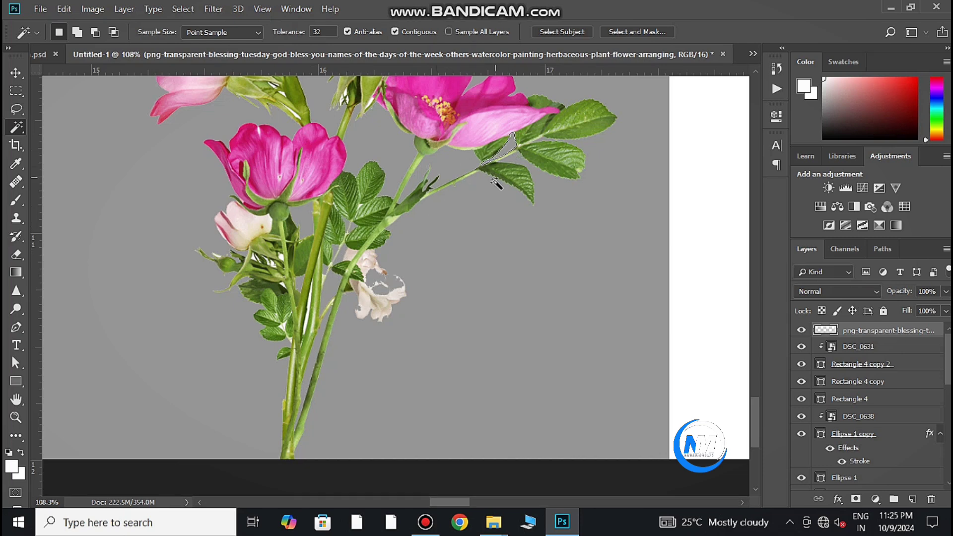
scroll(398, 186, "up", 3)
scroll(319, 192, "up", 2)
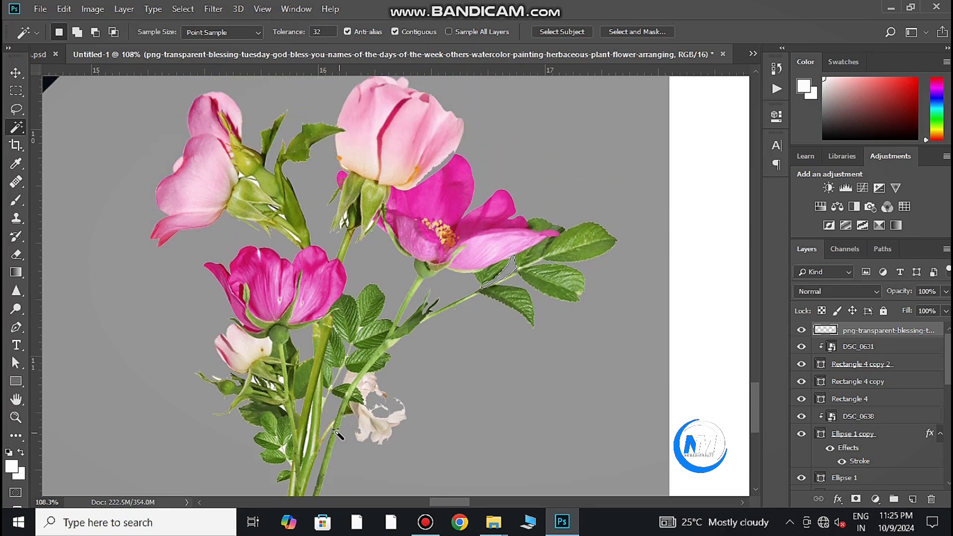
left_click(19, 73)
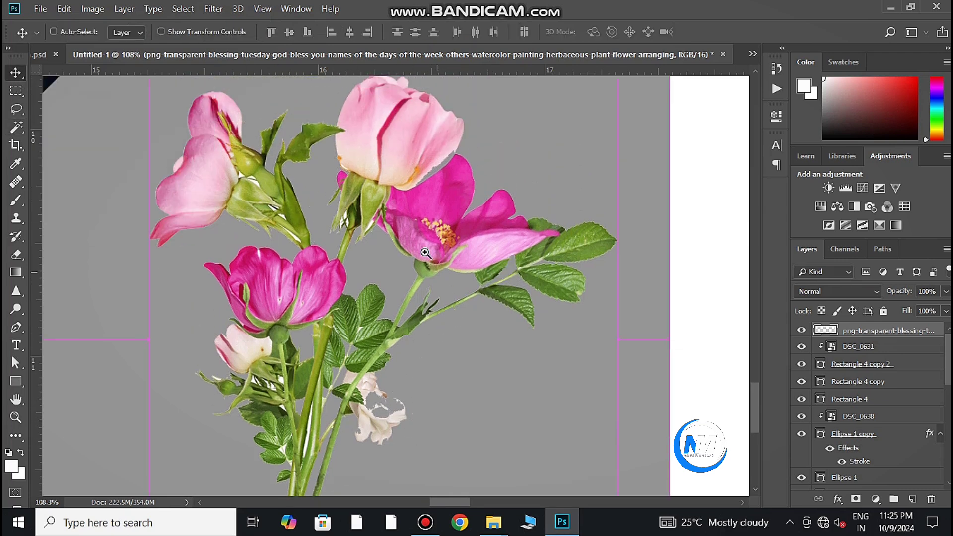
mouse_move(443, 321)
left_mouse_down()
mouse_move(341, 290)
mouse_move(386, 289)
left_mouse_up()
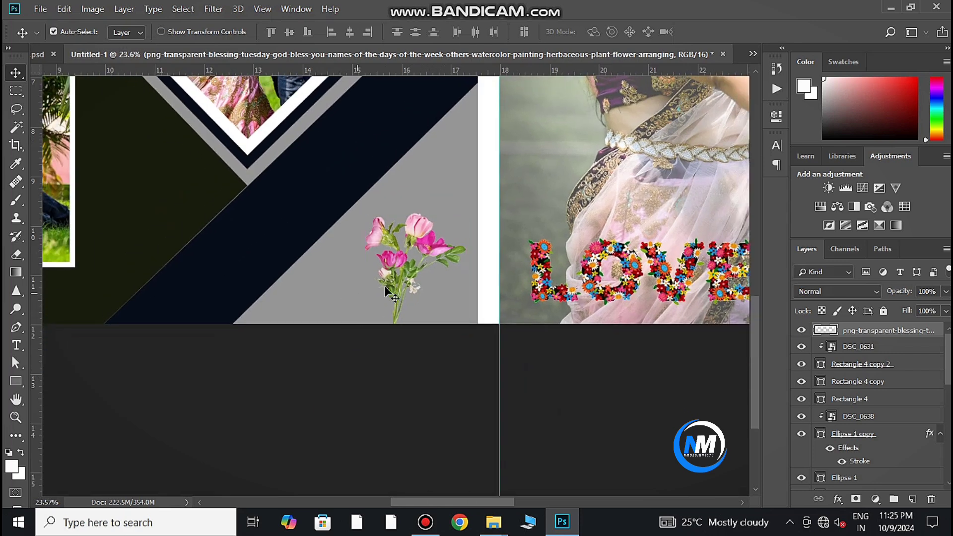
Edit the flower layer's name in the Layers panel.
double_click(936, 330)
left_click(945, 293)
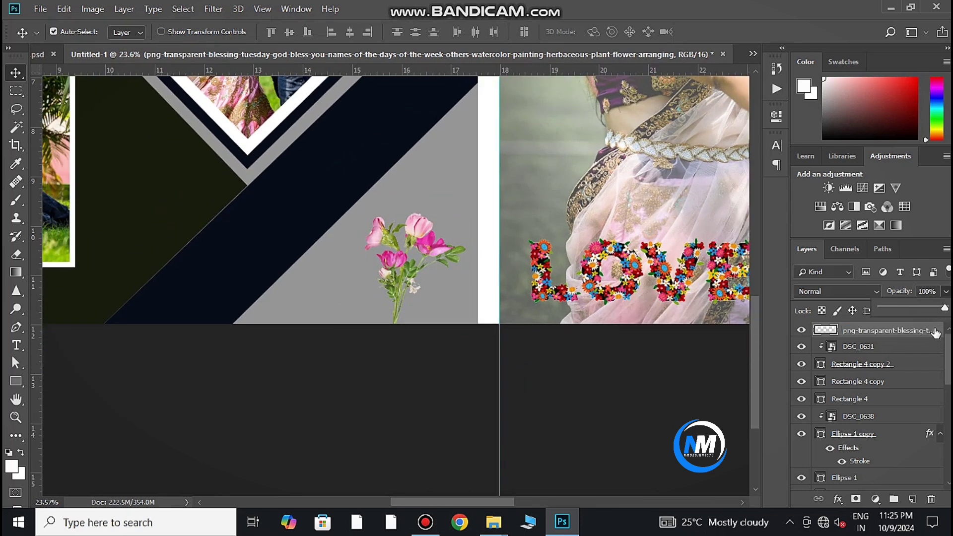
double_click(936, 330)
key("Return")
Give the flower layer a 100% Color Overlay in navy sampled from the page.
double_click(938, 331)
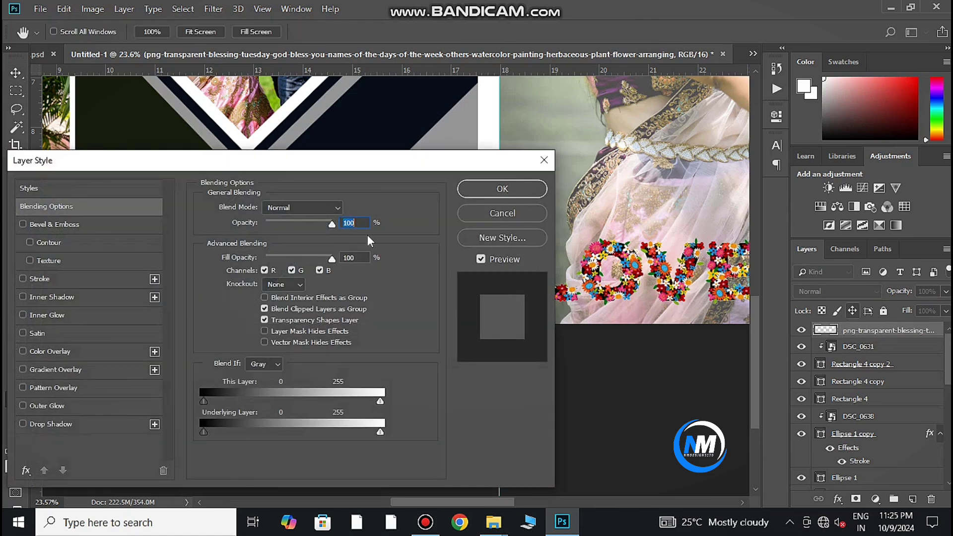
left_click(54, 353)
left_click_drag(282, 170, 829, 170)
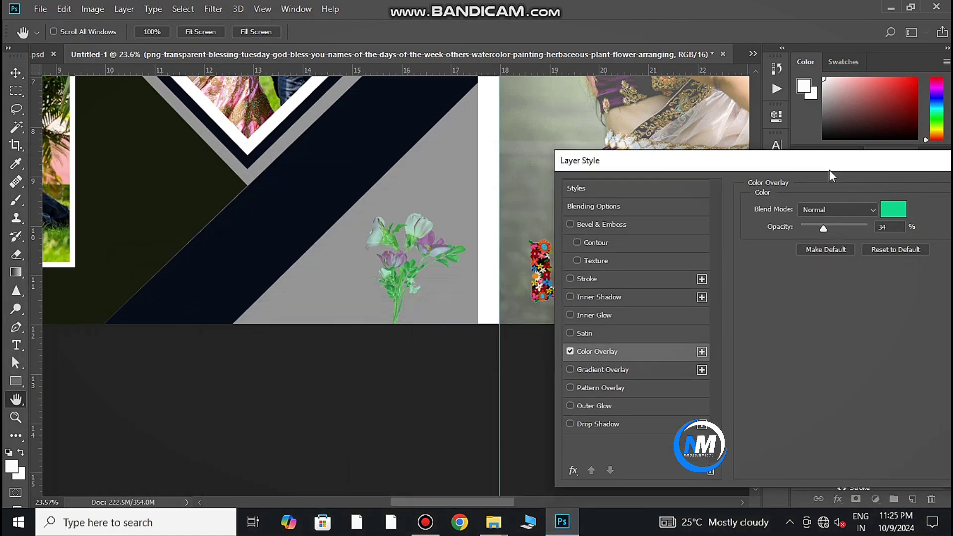
left_click(893, 209)
left_click(362, 162)
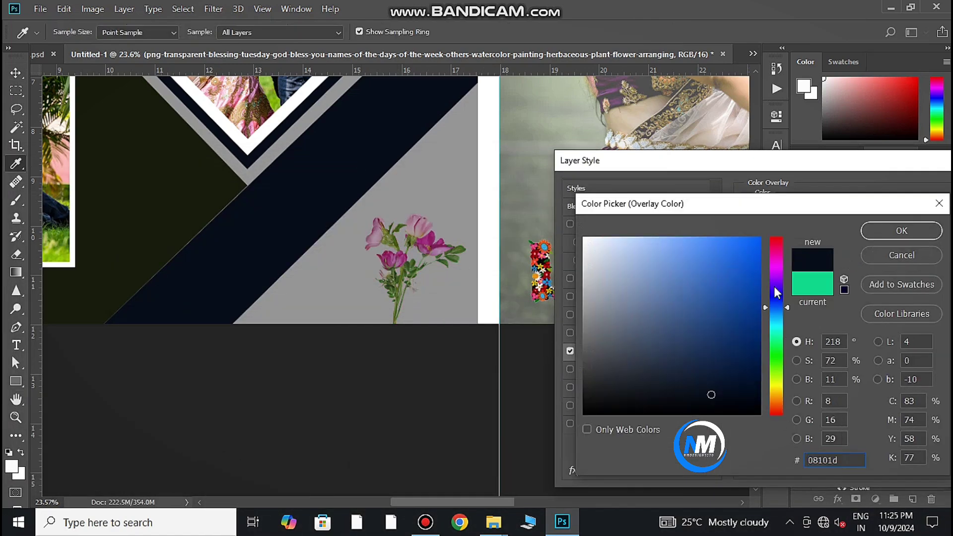
left_click(901, 230)
left_click_drag(838, 223, 879, 222)
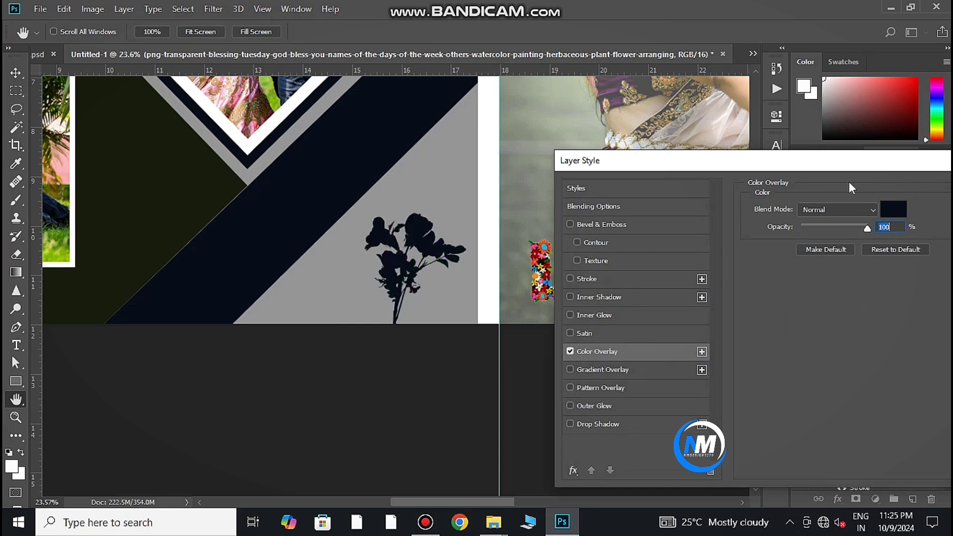
left_click_drag(849, 161, 597, 208)
left_click(766, 236)
Slightly enlarge and tilt the navy flower silhouette, then fit the document in view.
key("ctrl+t")
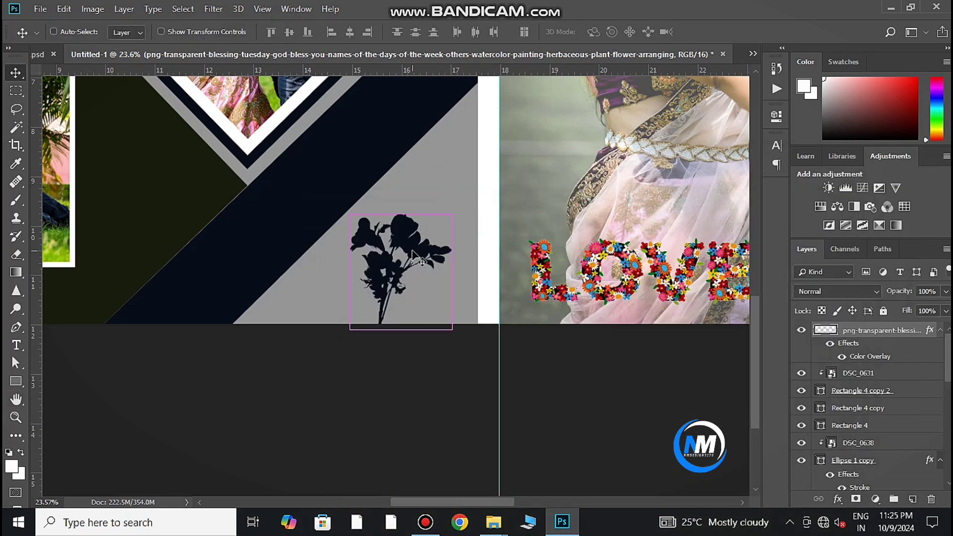
left_click_drag(453, 331, 467, 343)
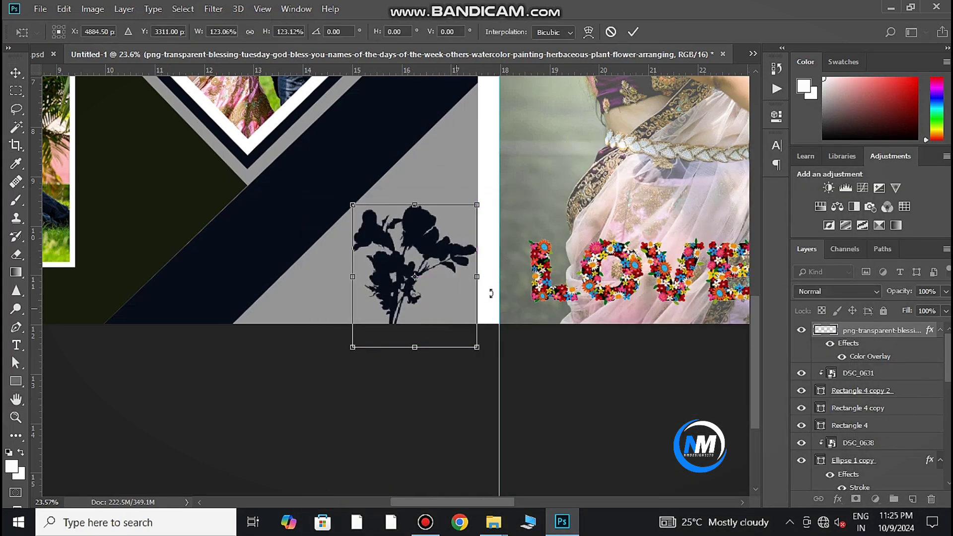
left_click_drag(474, 298, 449, 306)
left_click(632, 32)
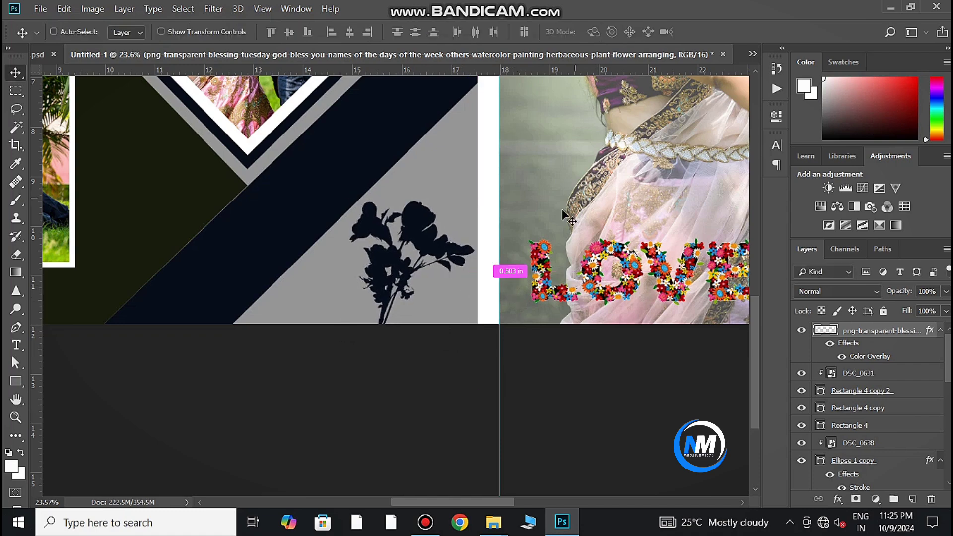
key("ctrl+0")
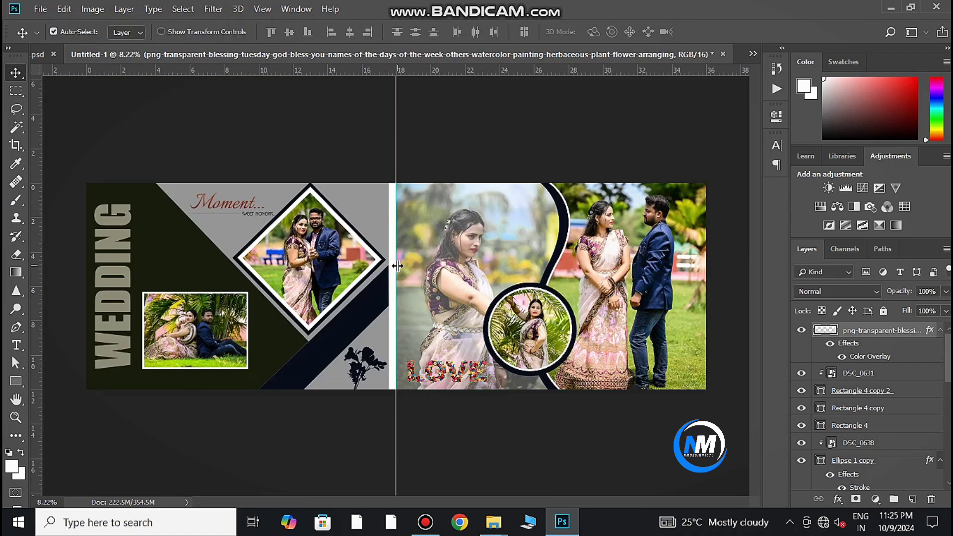
Add a Solid Color fill layer above Background using dark olive sampled from the left page.
scroll(392, 272, "up", 5)
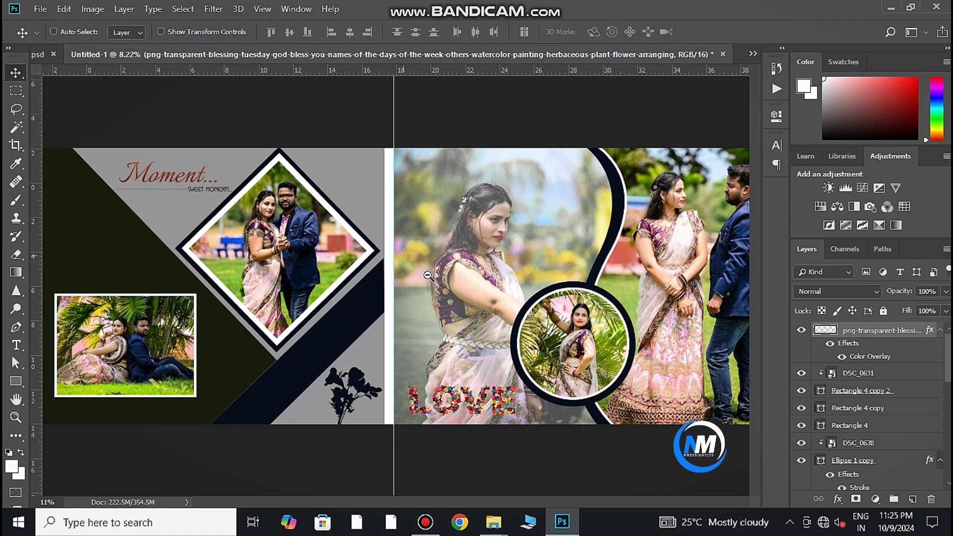
scroll(844, 471, "down", 5)
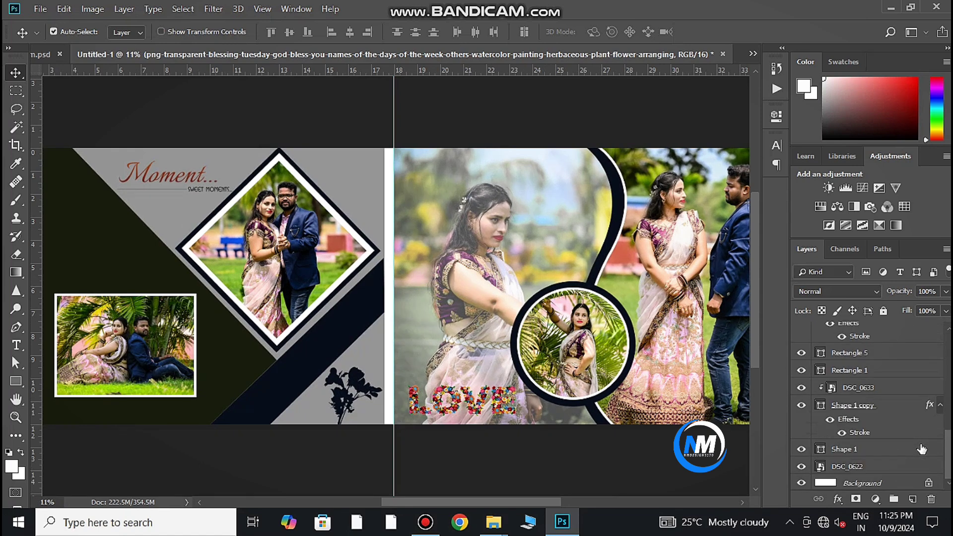
left_click(861, 484)
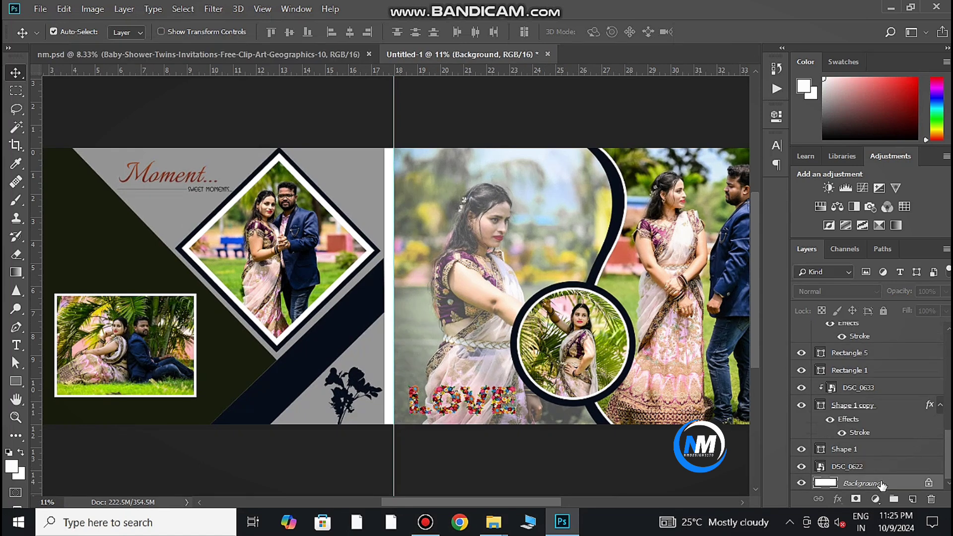
left_click(875, 498)
left_click(871, 254)
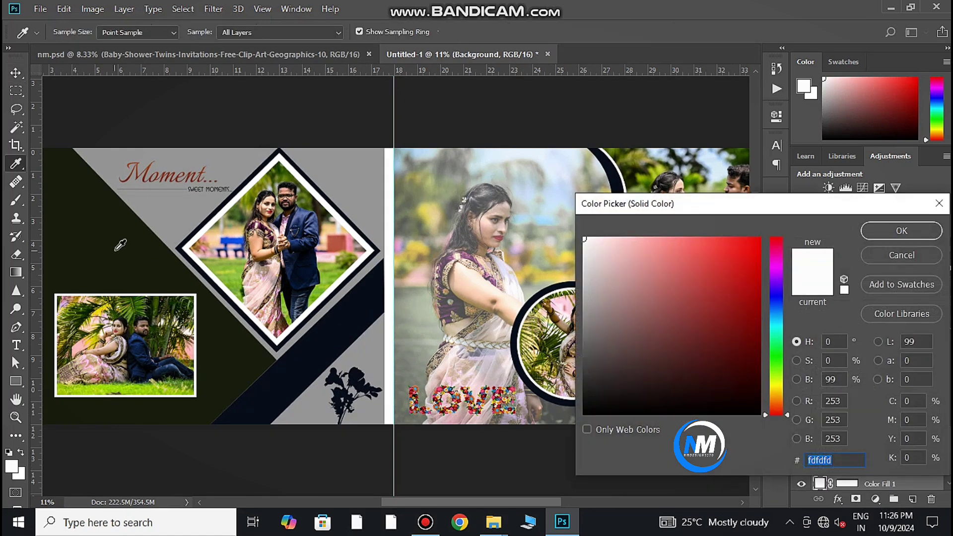
left_click(154, 266)
left_click(879, 228)
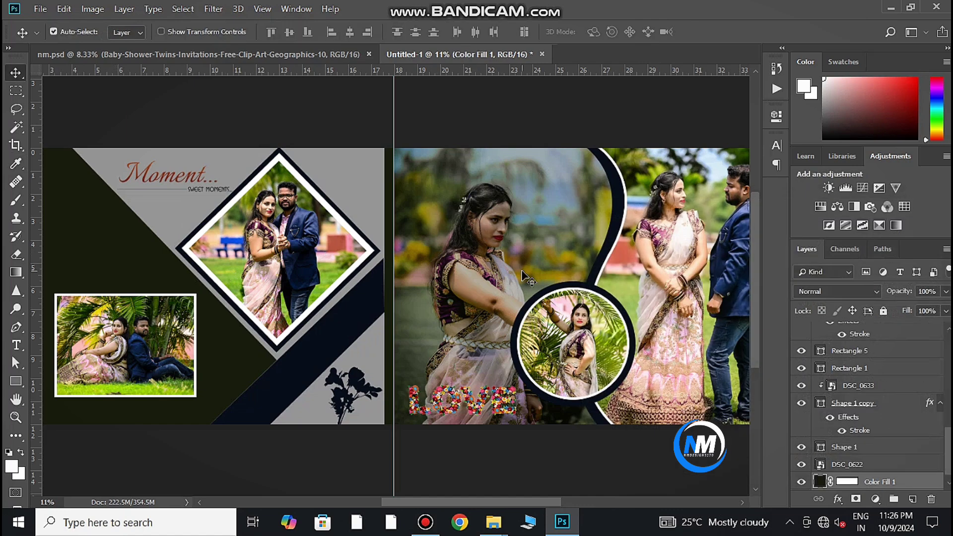
Remove the centre guide between the two pages by dragging it onto the ruler.
left_click_drag(393, 228, 30, 259)
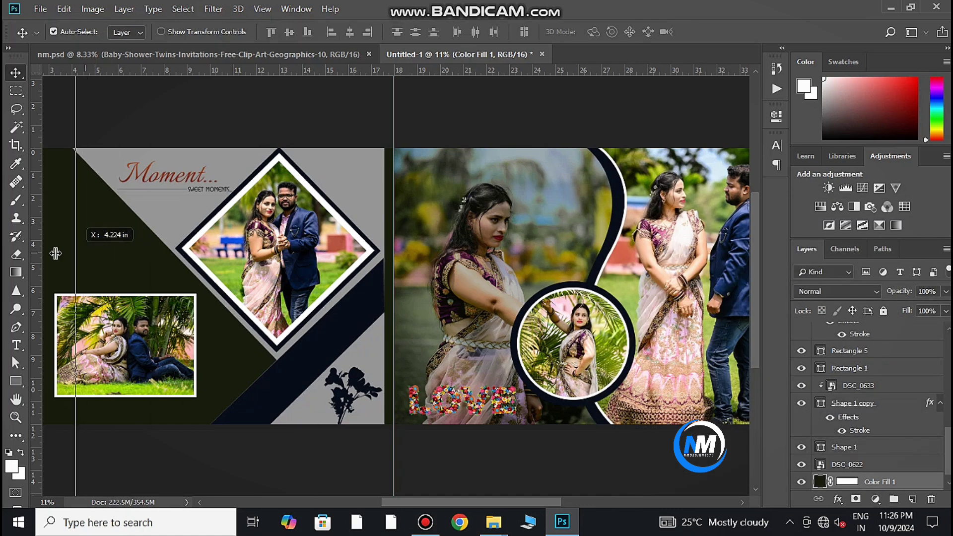
scroll(418, 278, "up", 1)
scroll(447, 307, "up", 3)
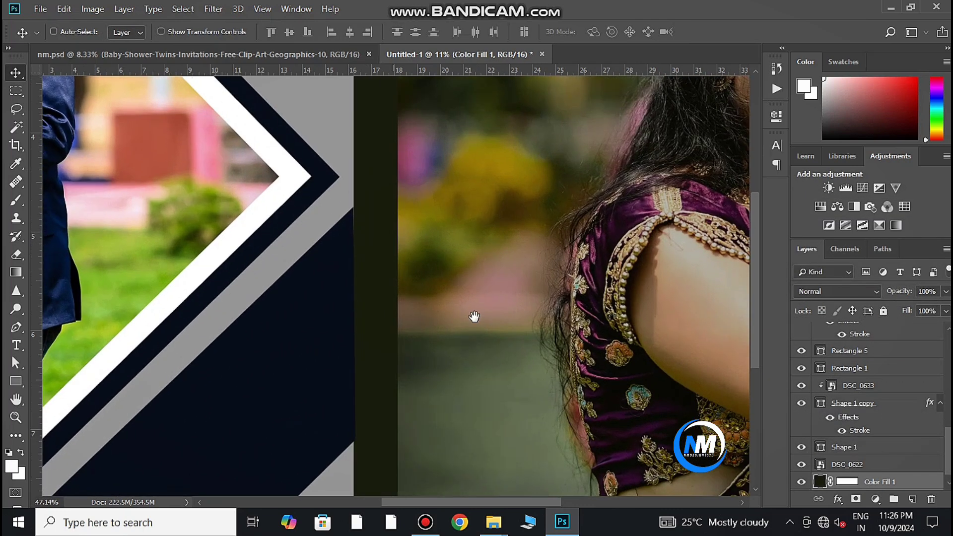
scroll(439, 307, "down", 3)
scroll(444, 328, "down", 3)
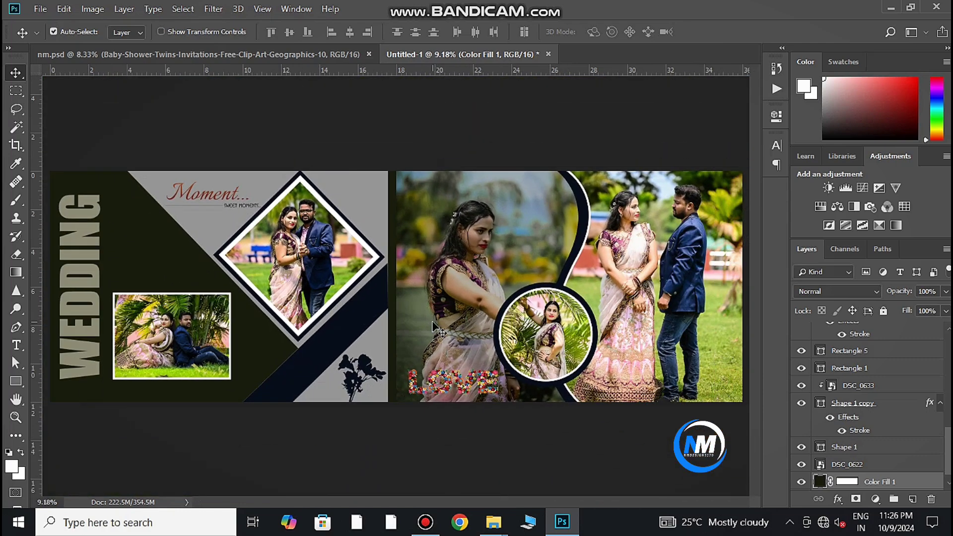